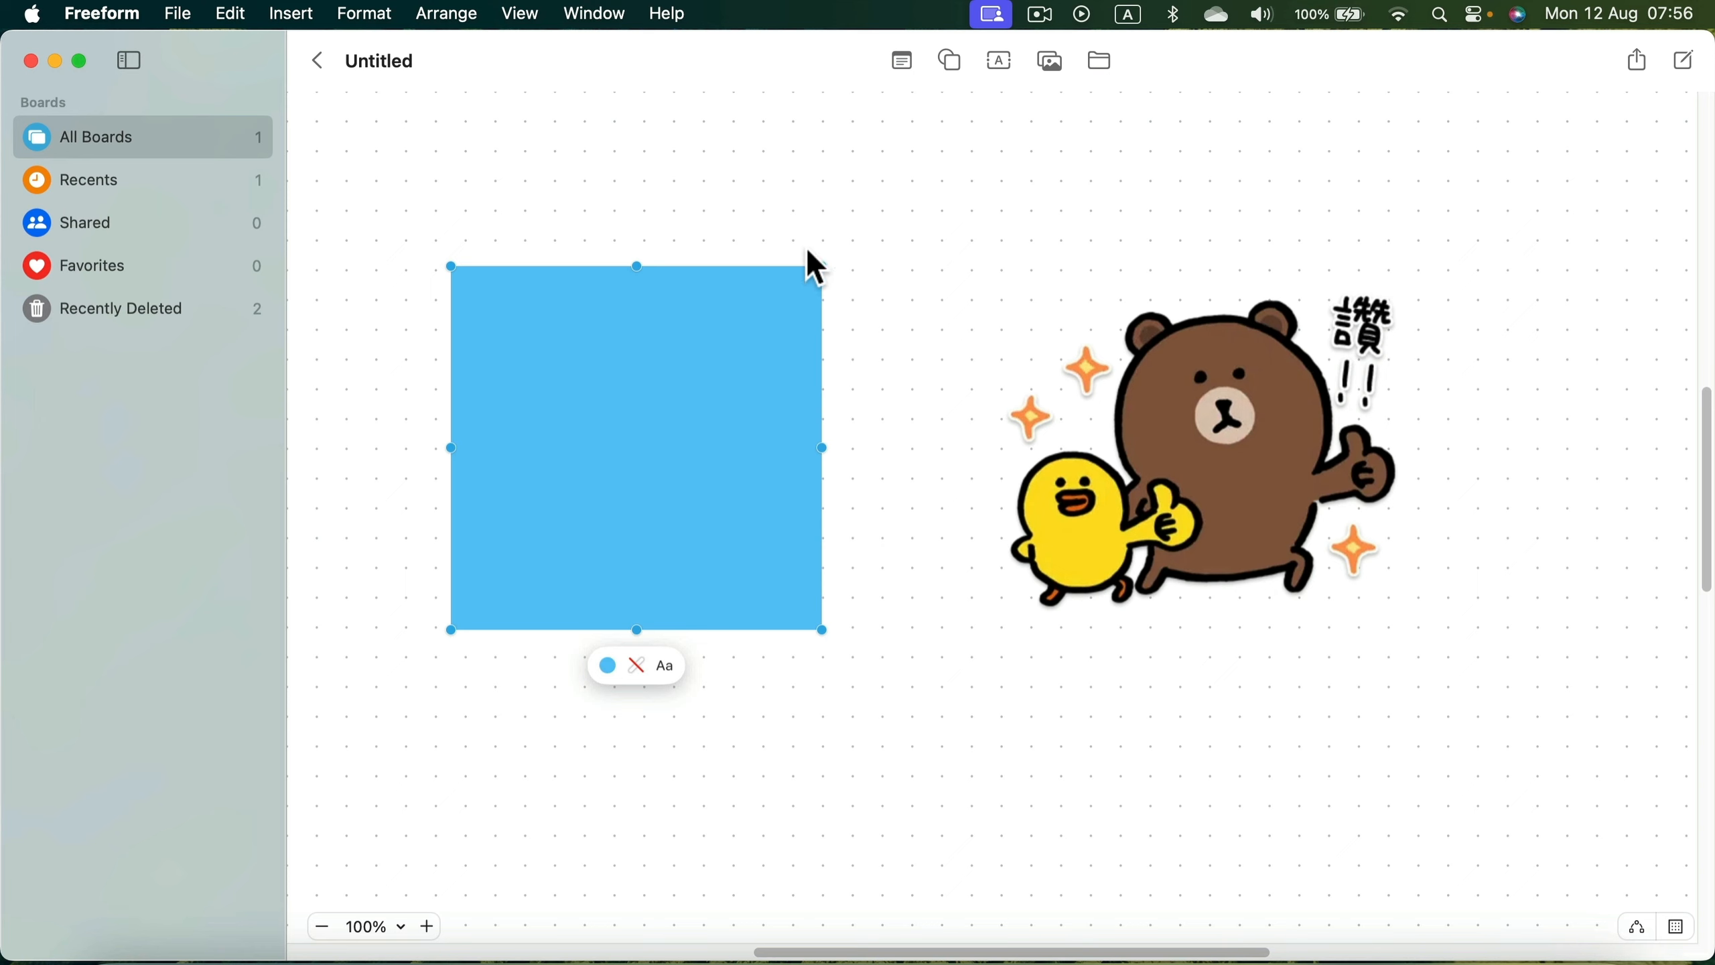
# Rotate the blue square freely around its centre to a counterclockwise tilt.
pyautogui.moveTo(822, 266); pyautogui.dragTo(858, 363)
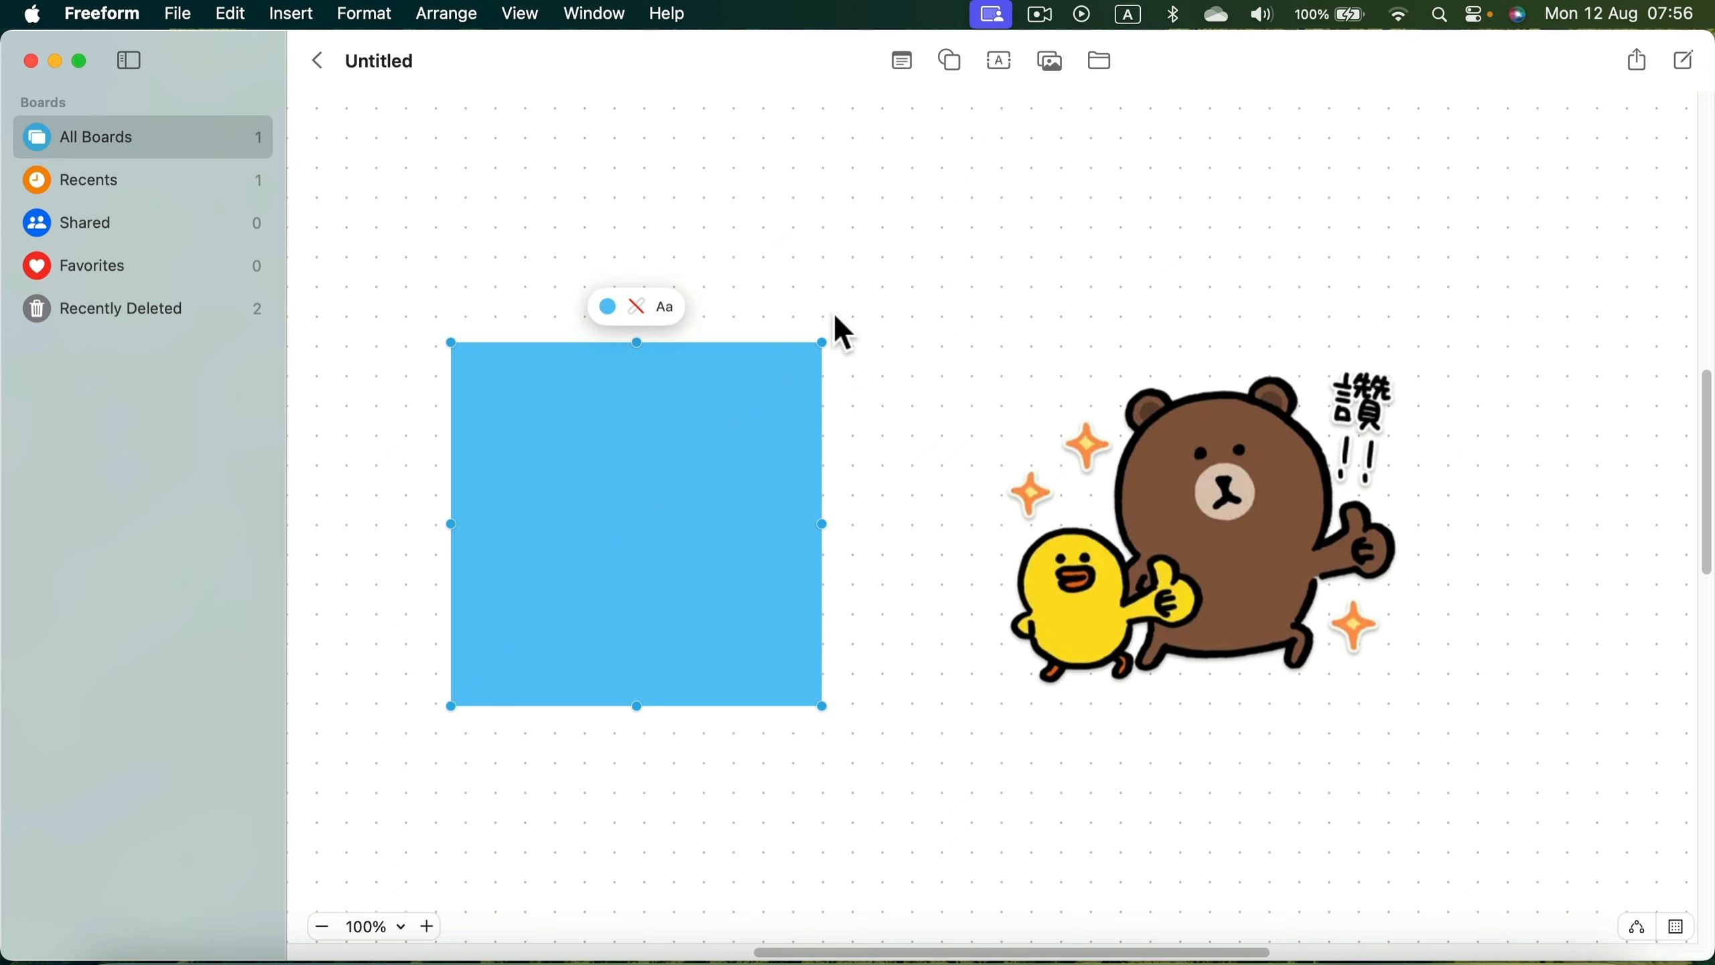
pyautogui.press('super')
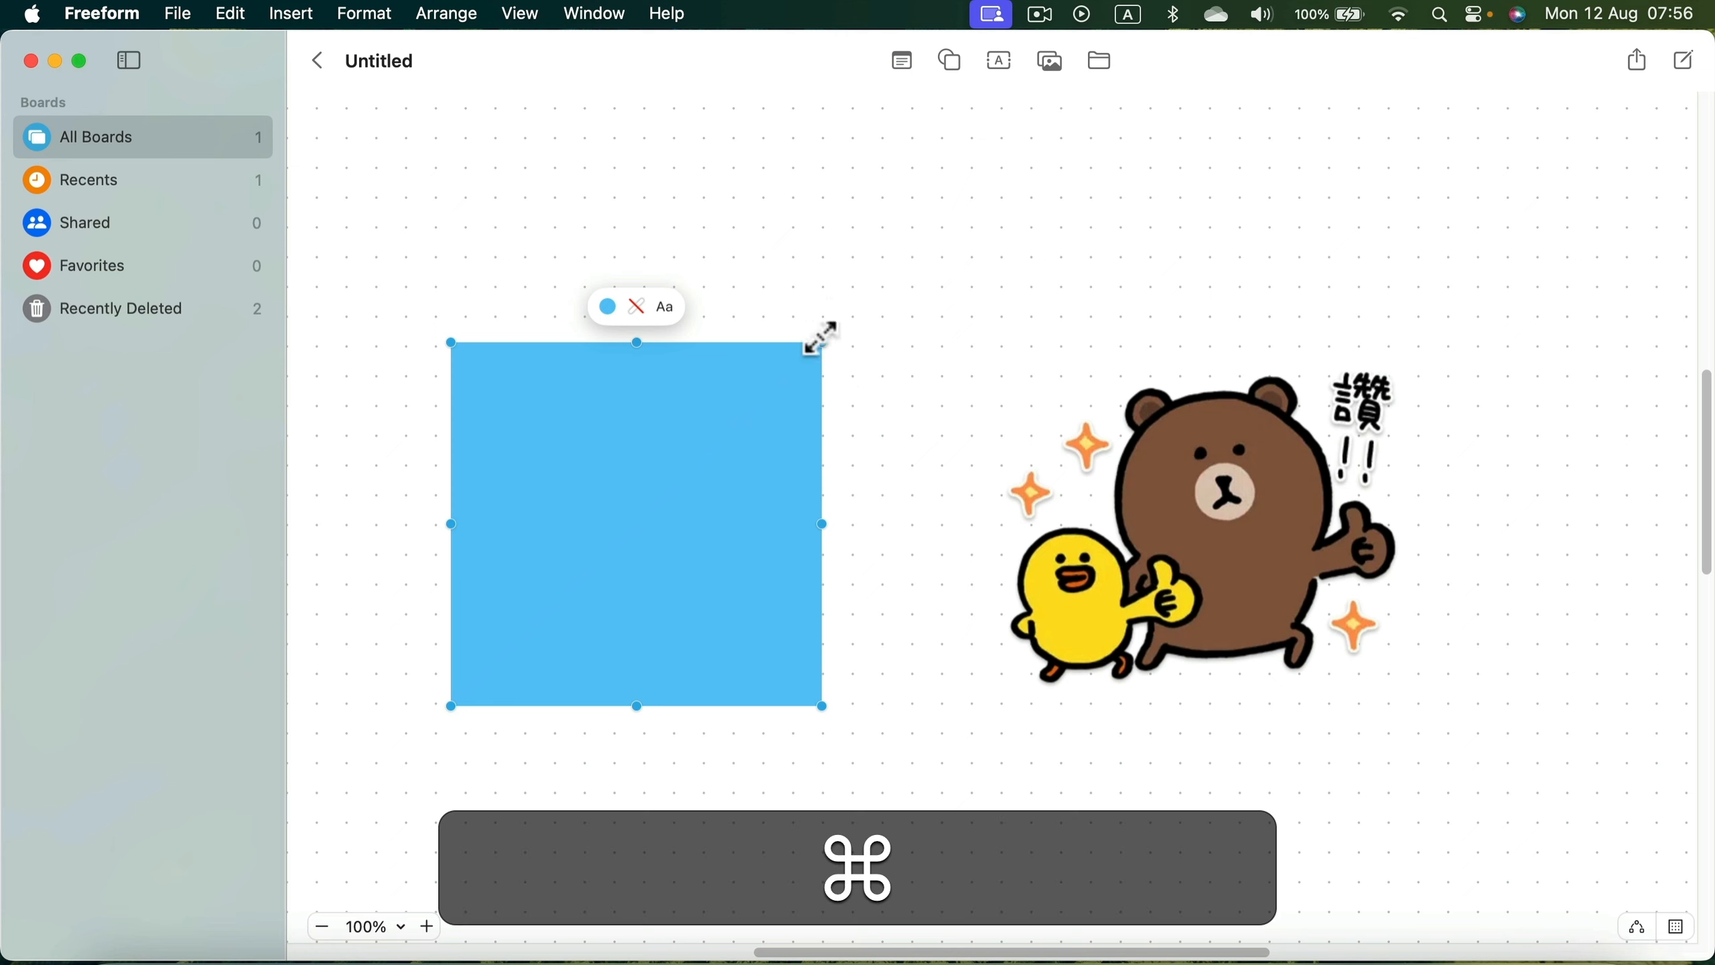
pyautogui.moveTo(820, 344); pyautogui.dragTo(926, 639)
pyautogui.moveTo(896, 531); pyautogui.dragTo(777, 199)
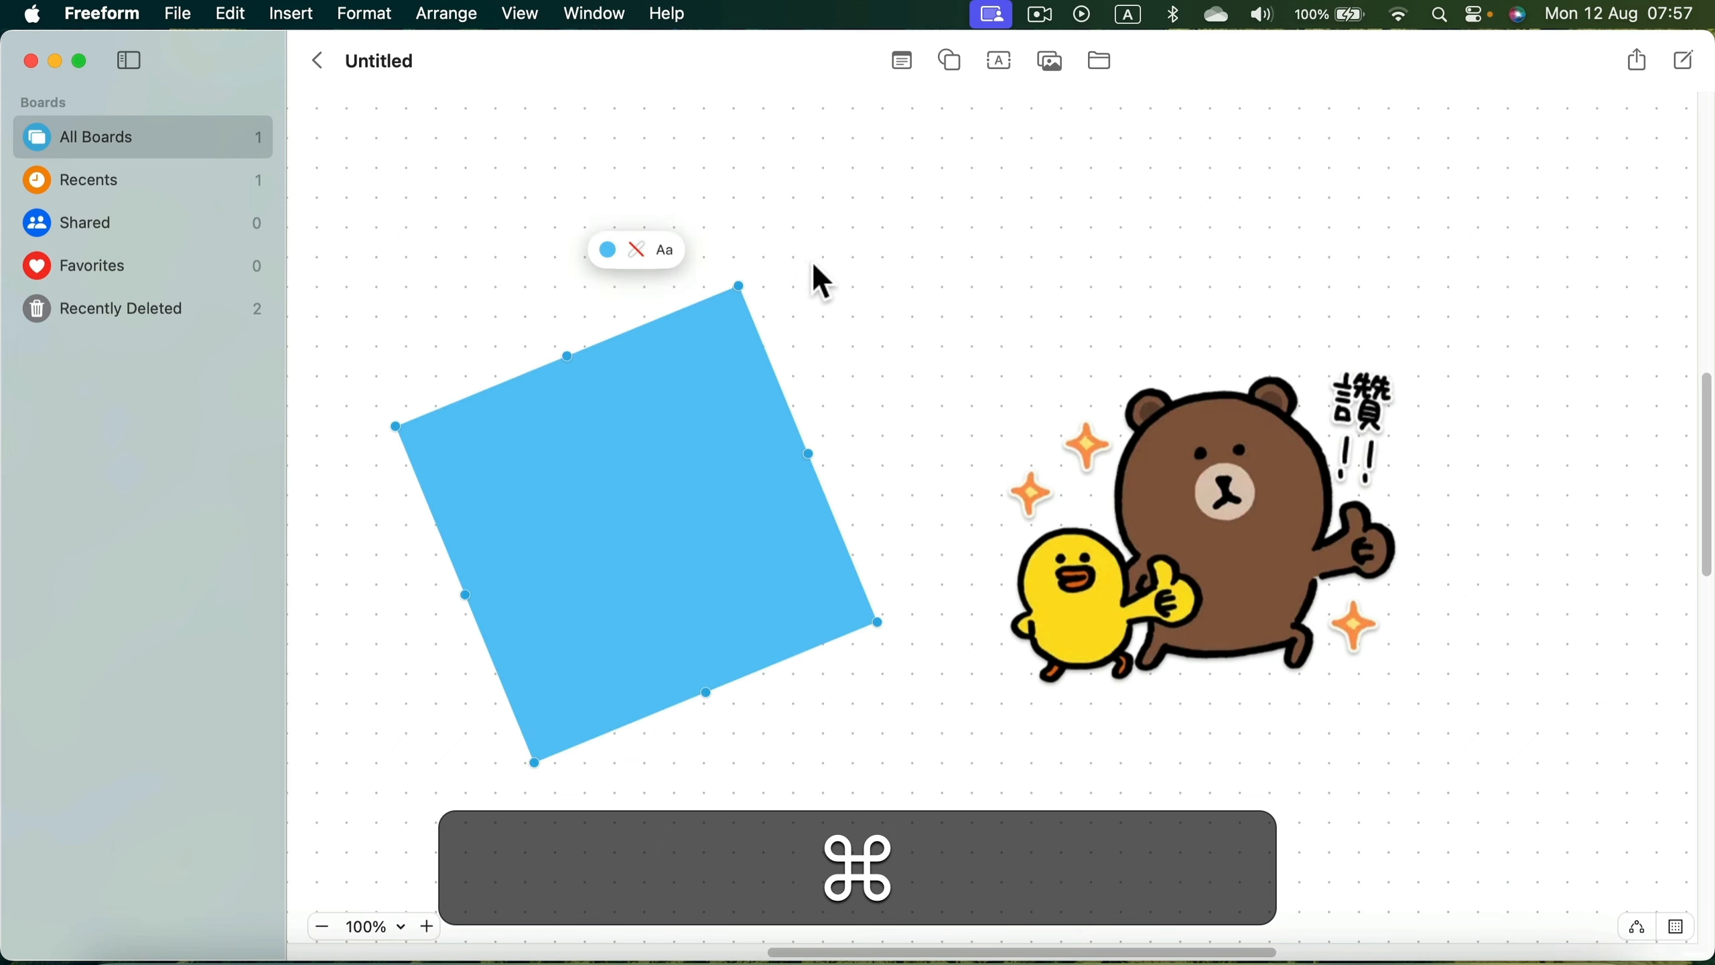
# Shrink the bear and chick image slightly and rotate it around its centre.
pyautogui.click(1243, 465)
pyautogui.moveTo(979, 298)
pyautogui.mouseDown()
pyautogui.moveTo(1156, 452)
pyautogui.moveTo(939, 249)
pyautogui.moveTo(1110, 405)
pyautogui.moveTo(1018, 296)
pyautogui.moveTo(1000, 303)
pyautogui.mouseUp()
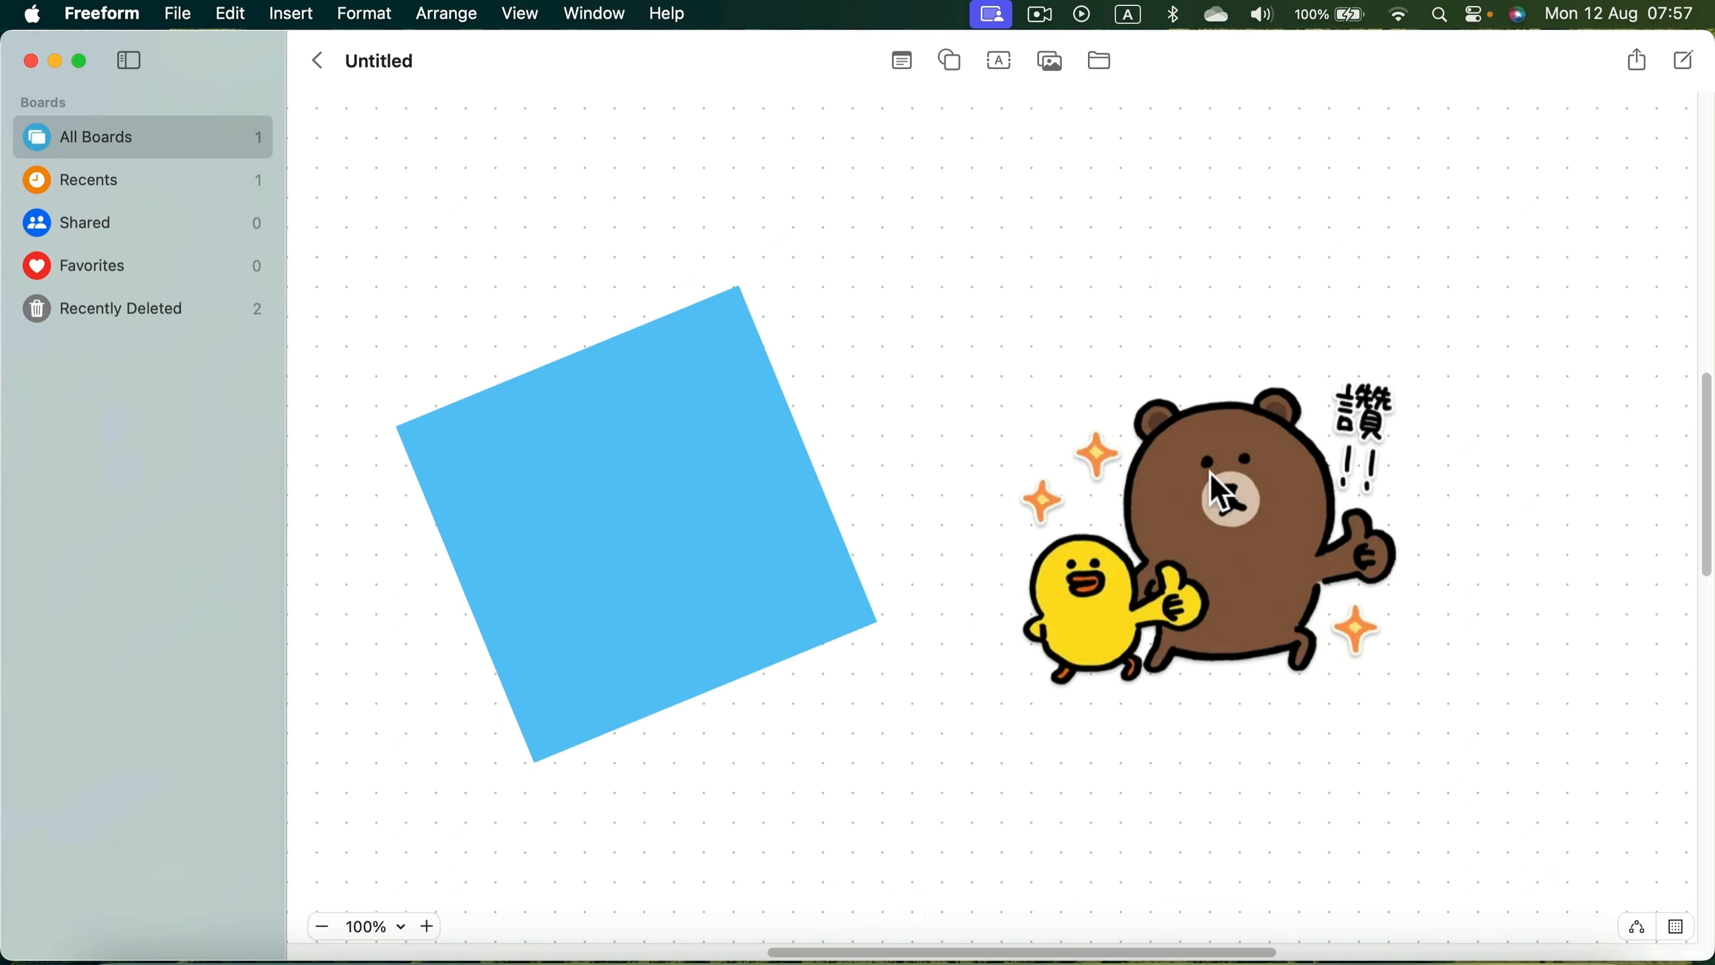
pyautogui.click(1223, 490)
pyautogui.press('super')
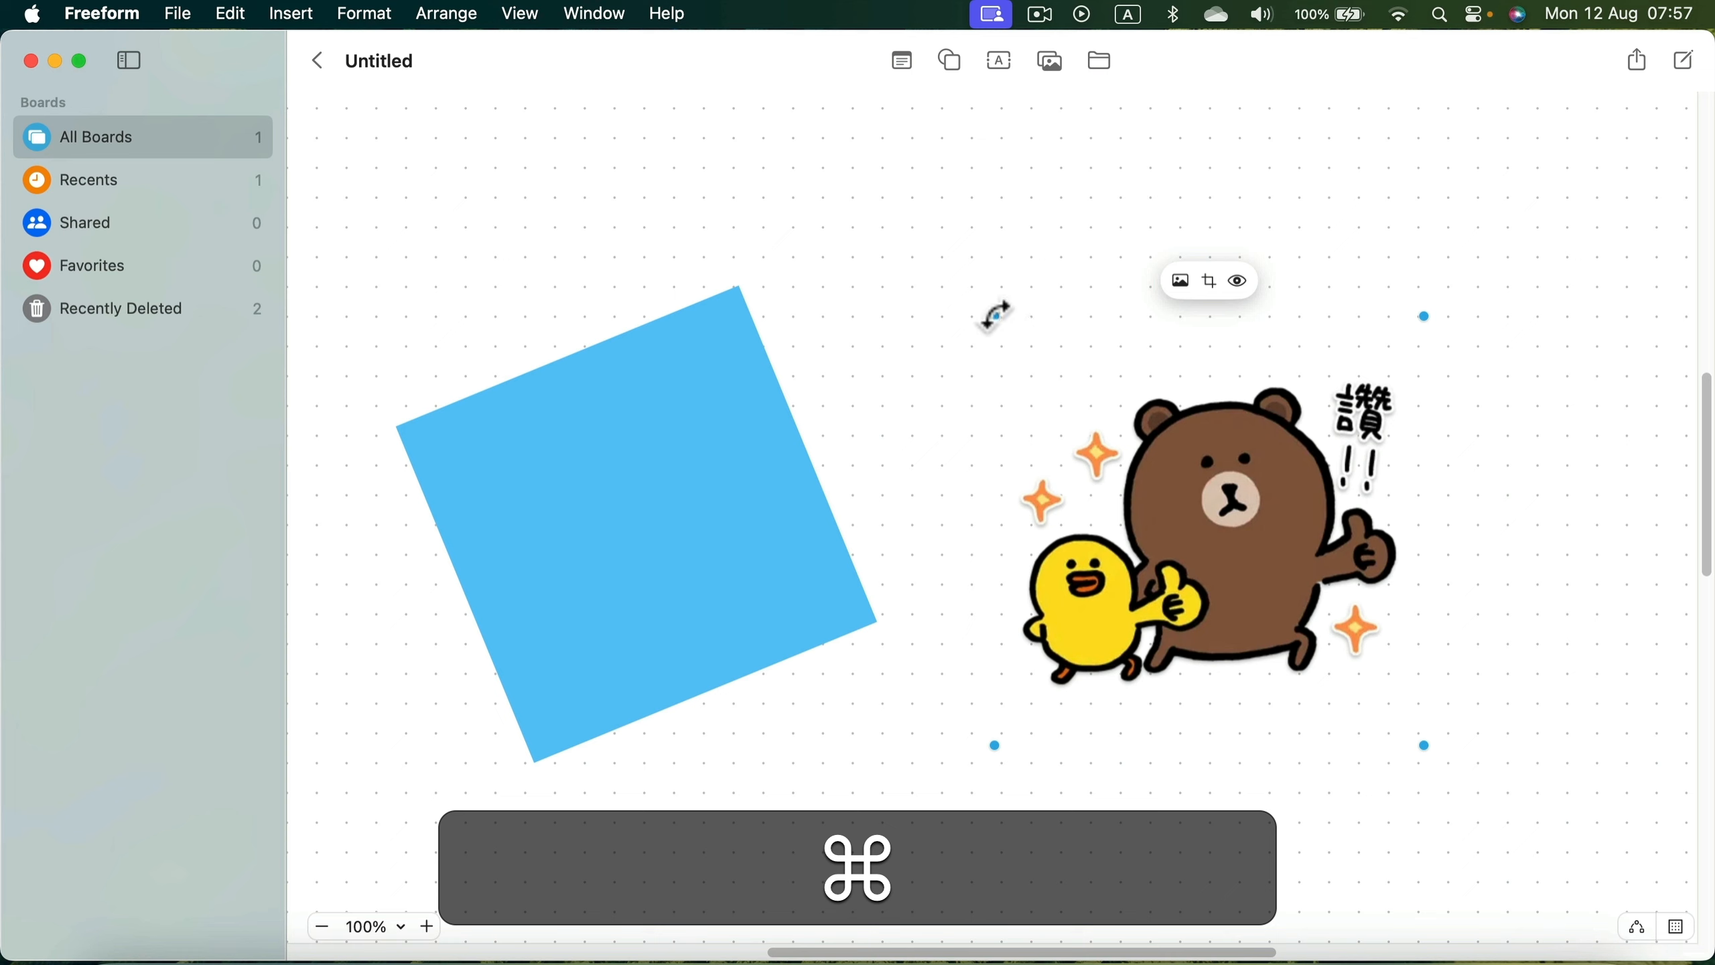
pyautogui.moveTo(996, 314); pyautogui.dragTo(976, 245)
pyautogui.press('shift')
pyautogui.click(1273, 301)
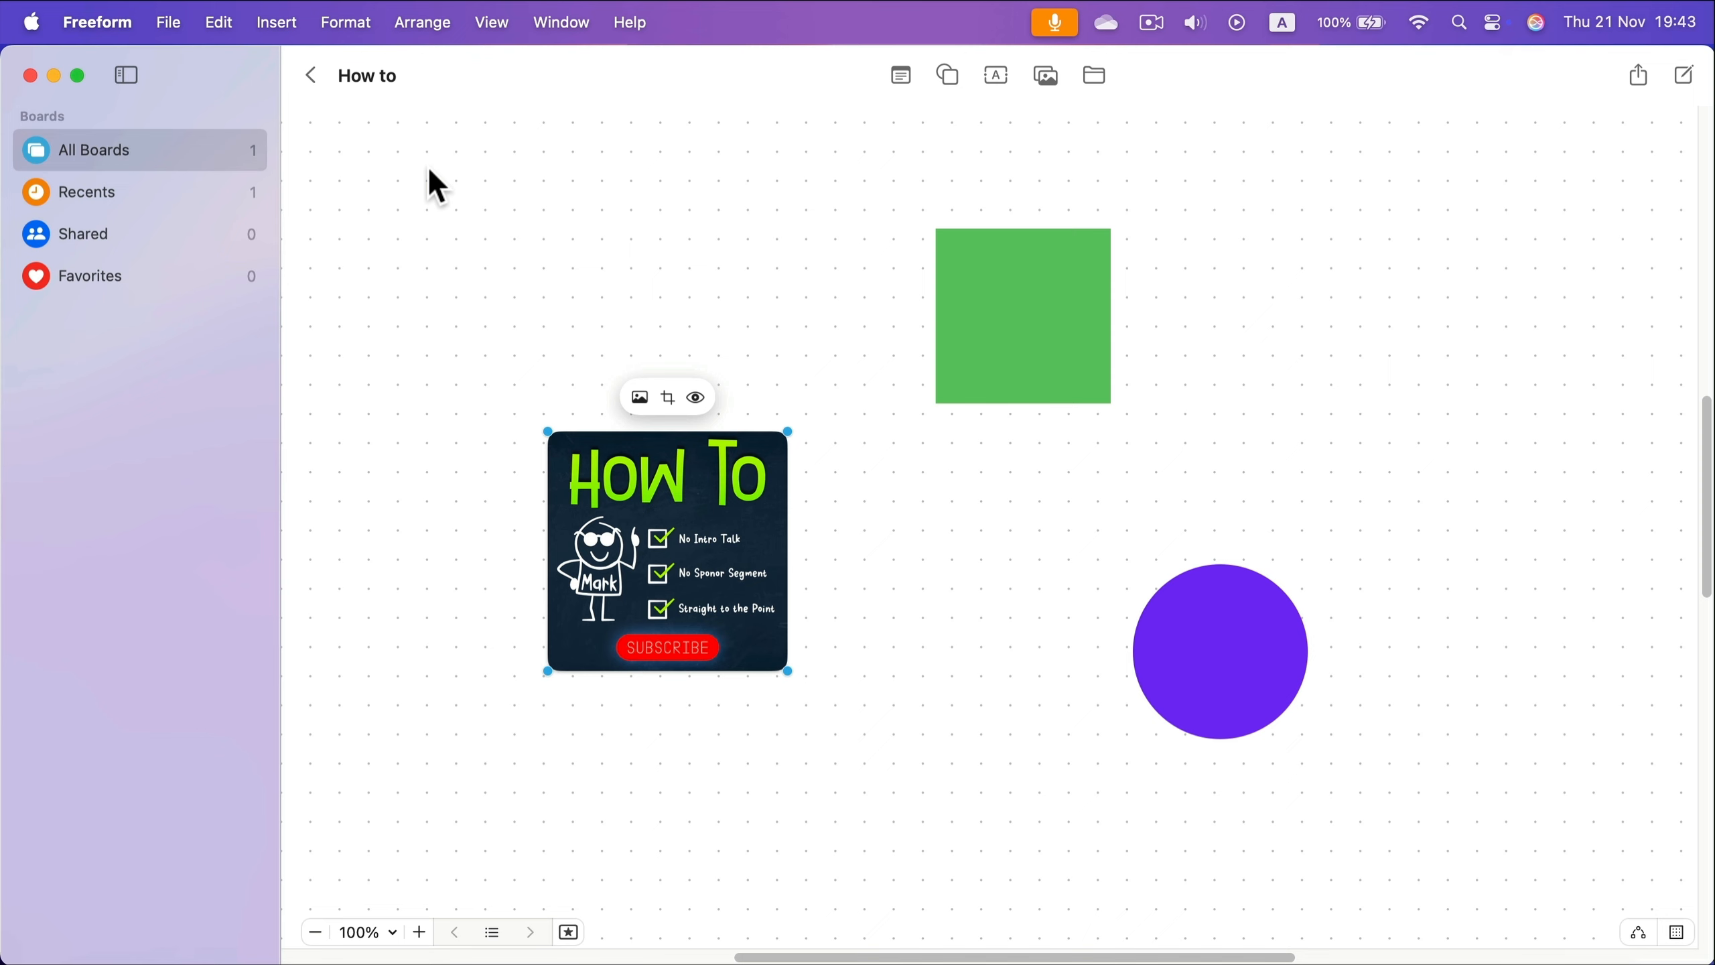
# Select the How To image, green square and purple circle together and align them by their vertical and horizontal centres.
pyautogui.click(465, 166)
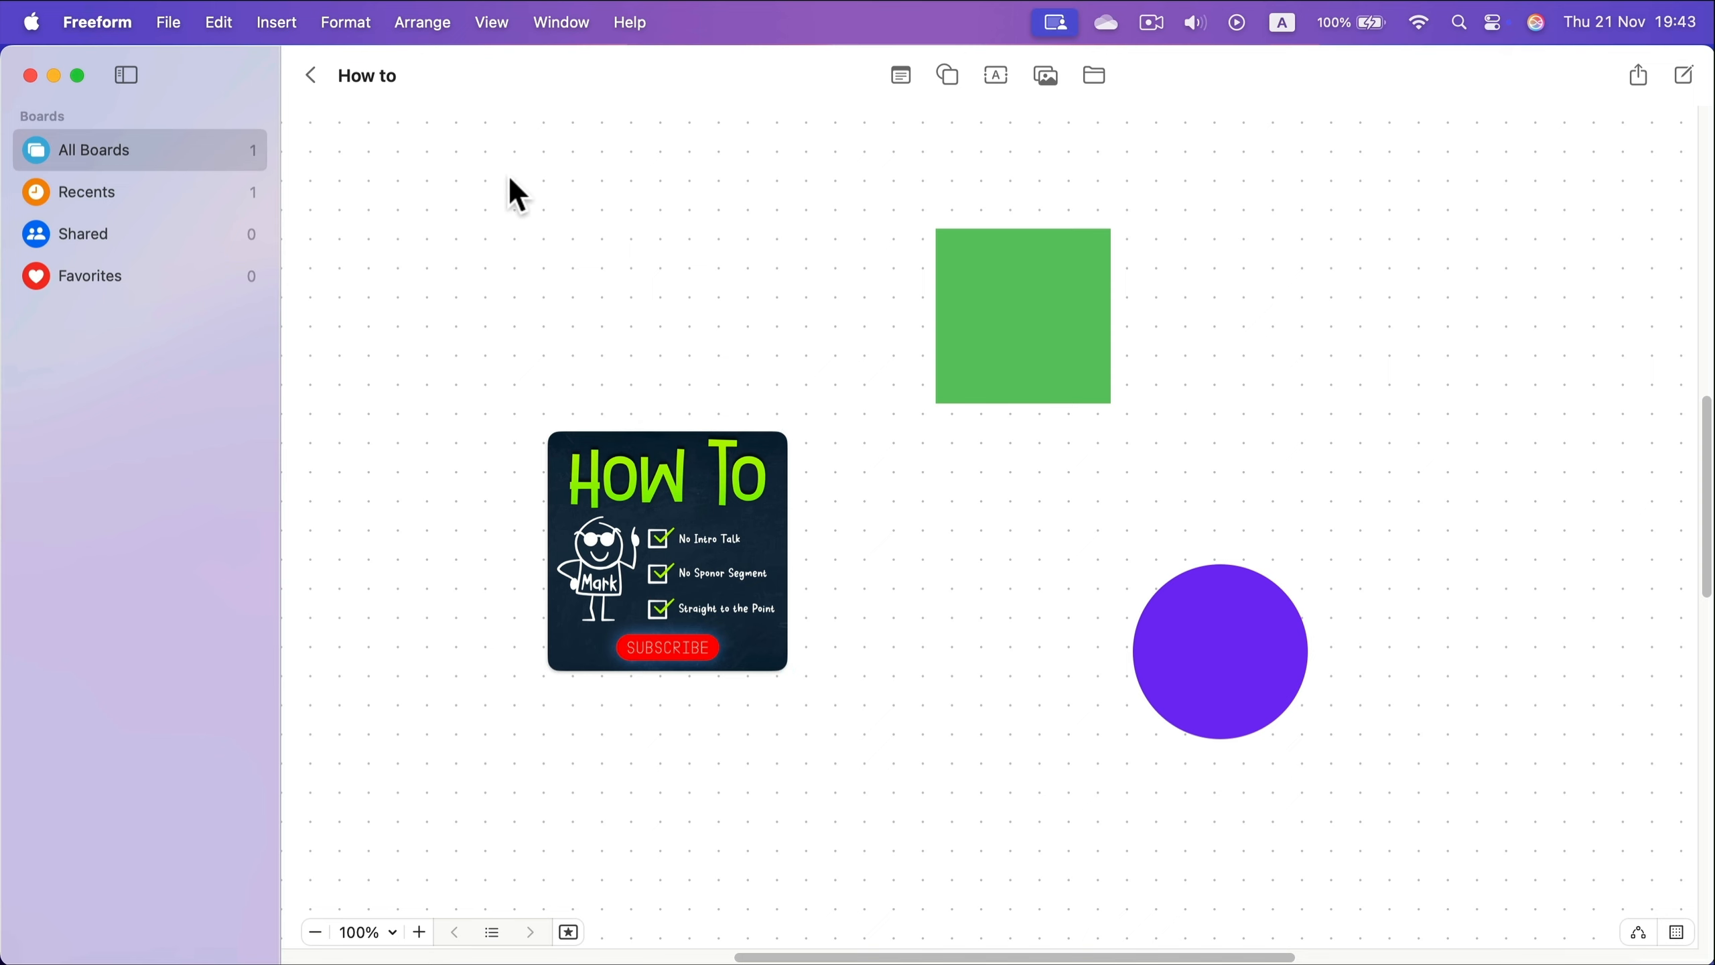
pyautogui.moveTo(487, 174); pyautogui.dragTo(1452, 866)
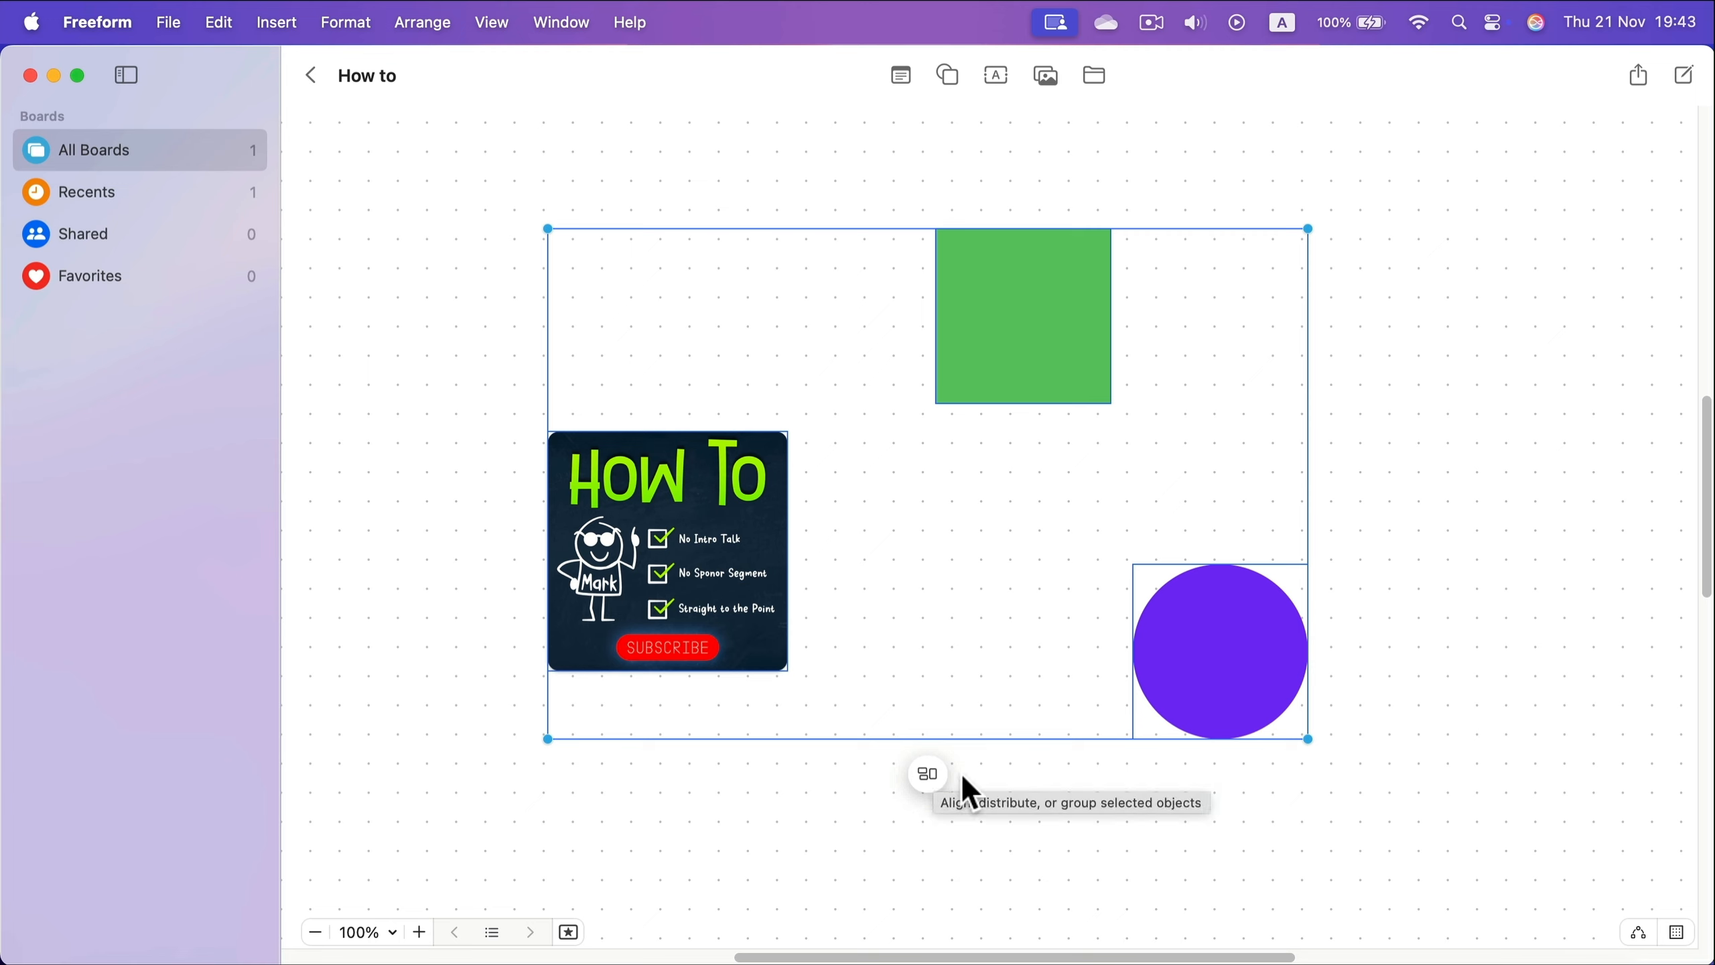
pyautogui.click(923, 778)
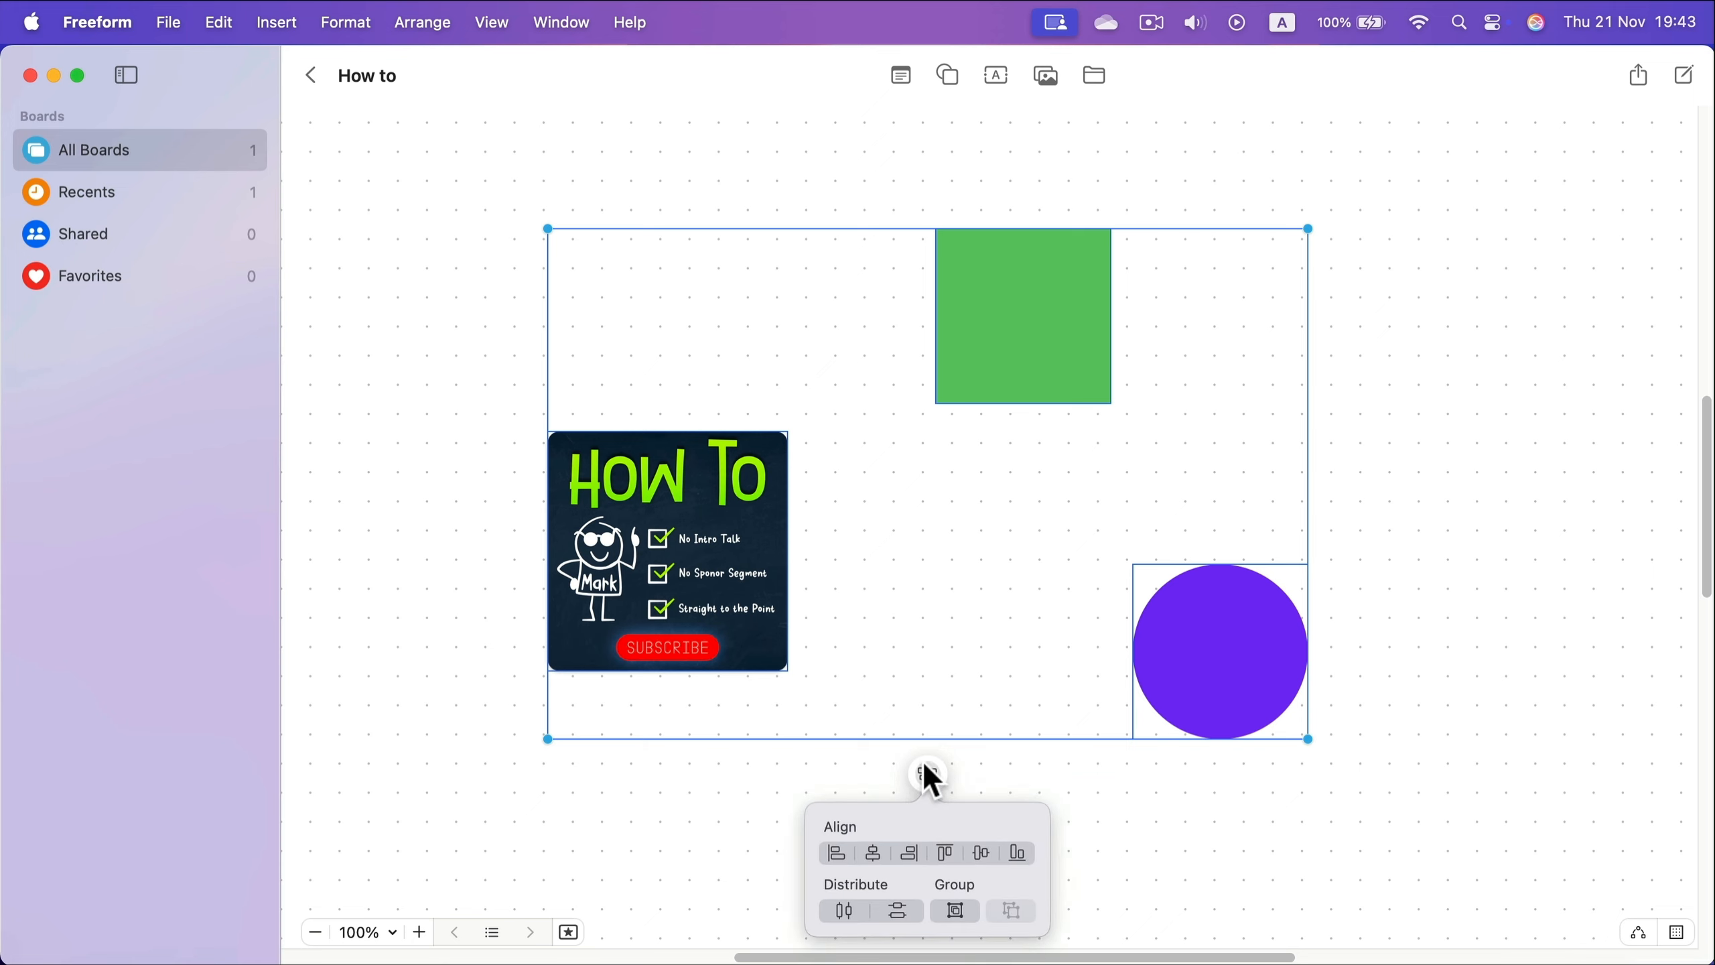
pyautogui.click(982, 853)
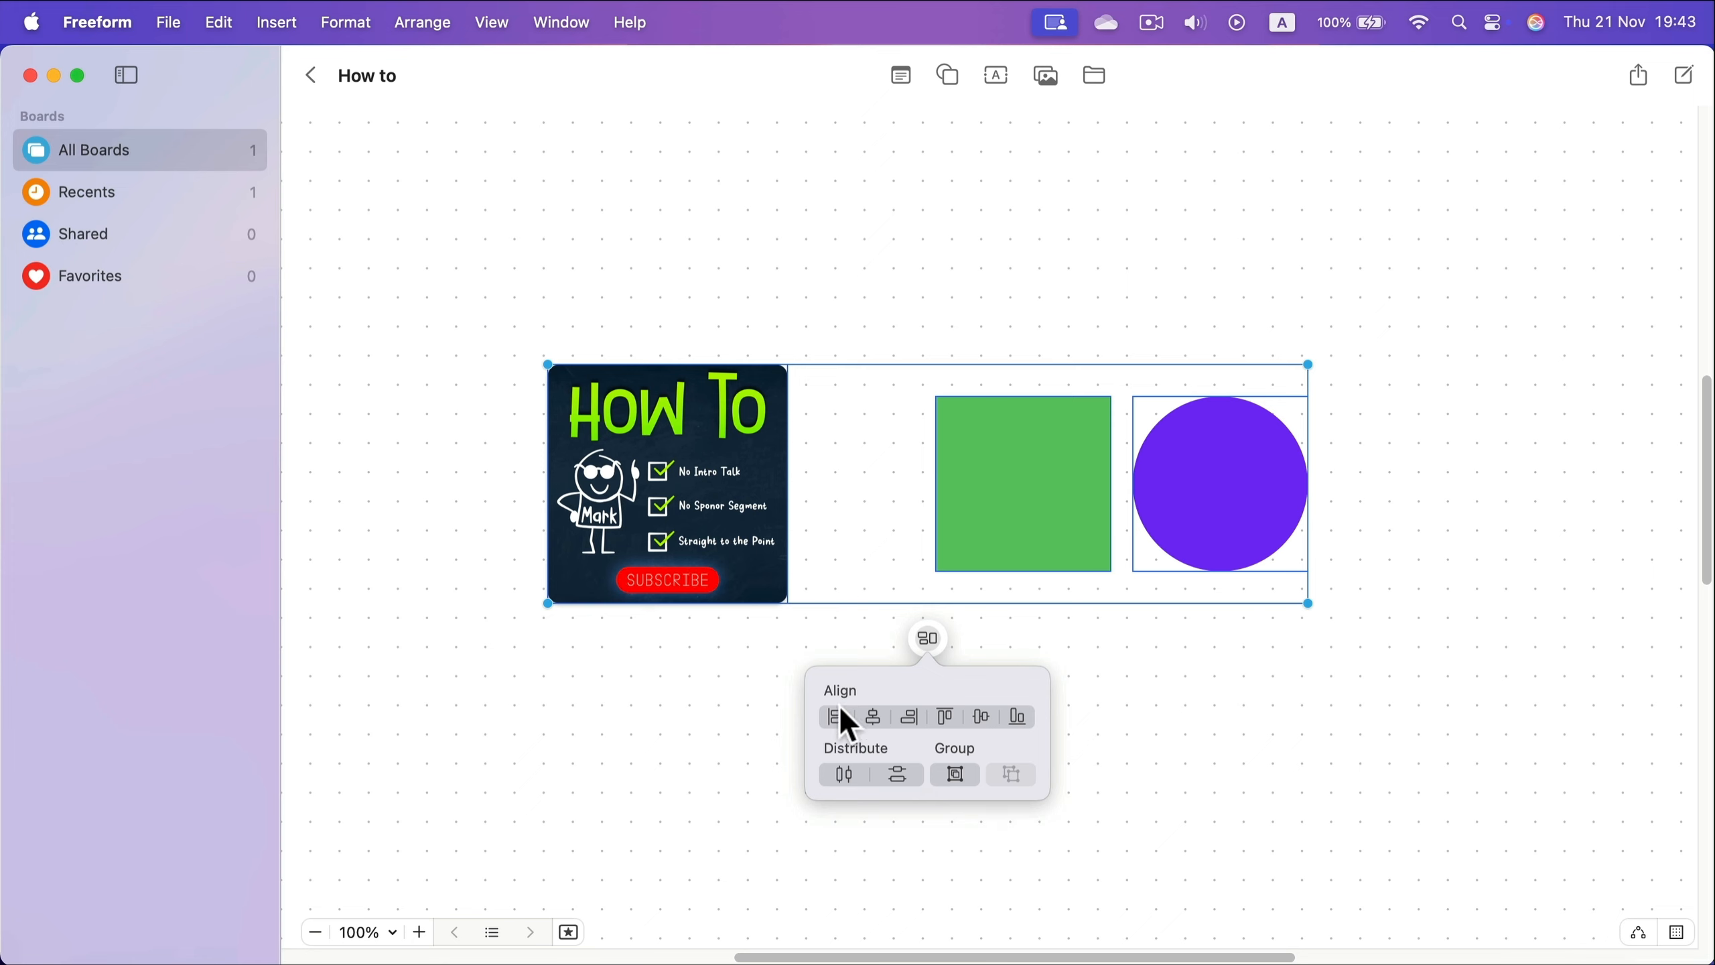
pyautogui.click(871, 716)
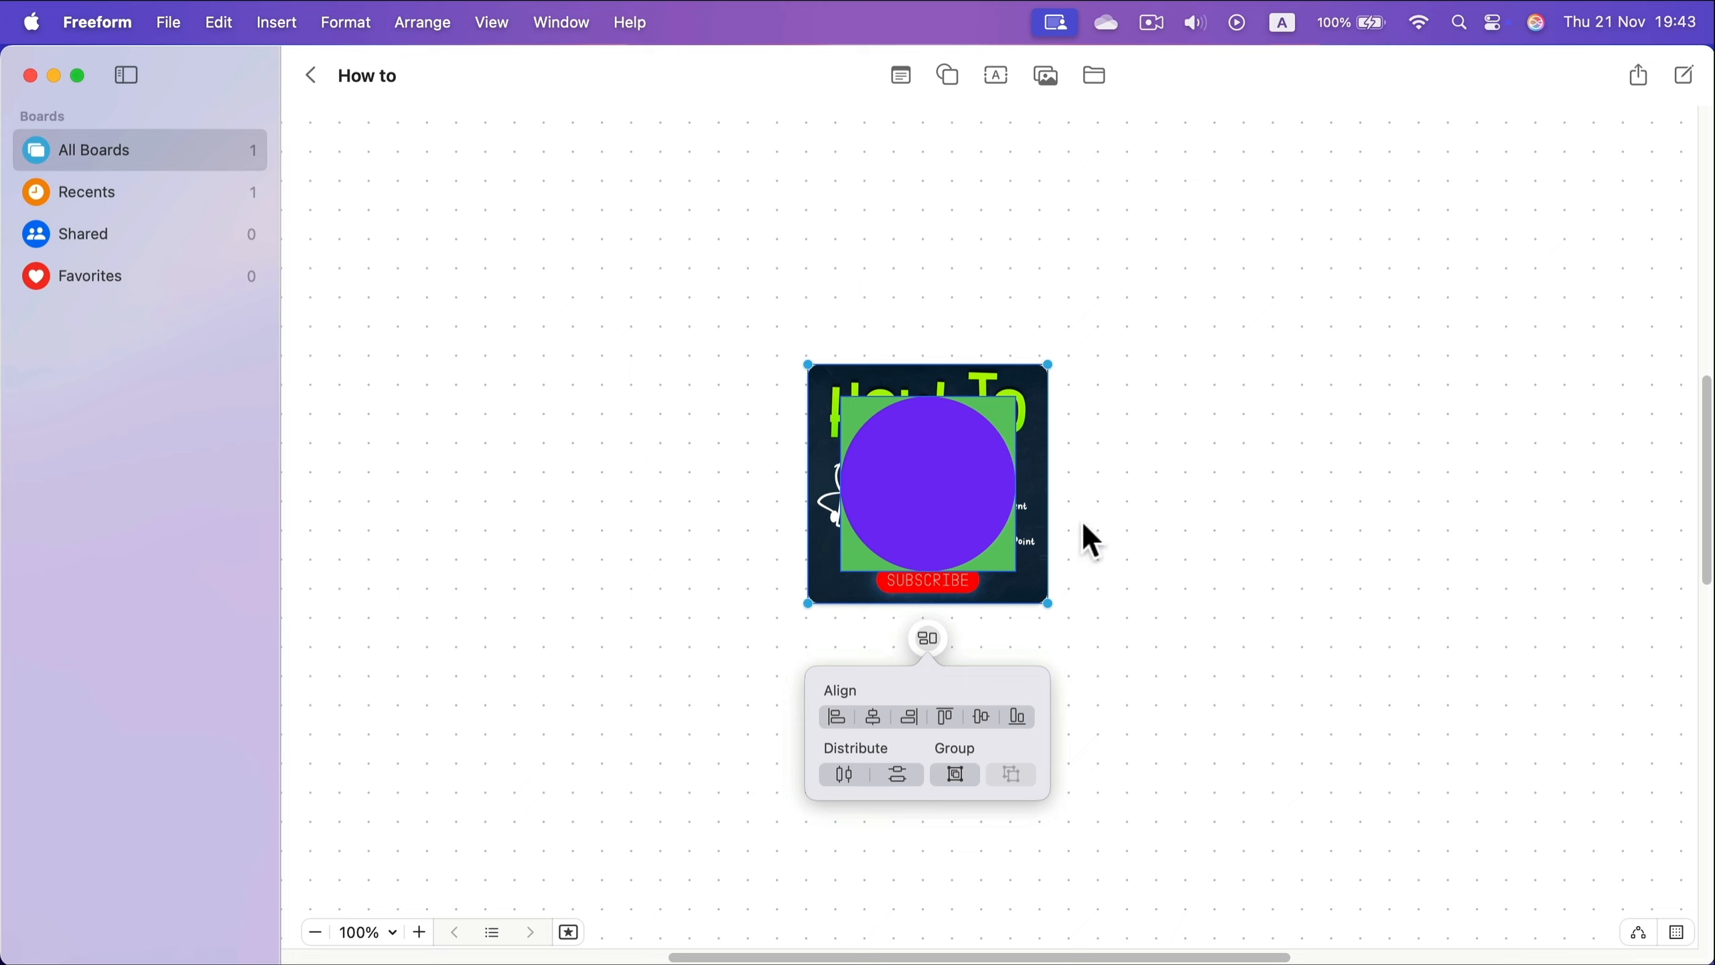
# Spread the stacked objects apart, placing the purple circle above the How To image and the green square diagonally below it.
pyautogui.moveTo(916, 473); pyautogui.dragTo(1244, 762)
pyautogui.moveTo(984, 207); pyautogui.dragTo(898, 200)
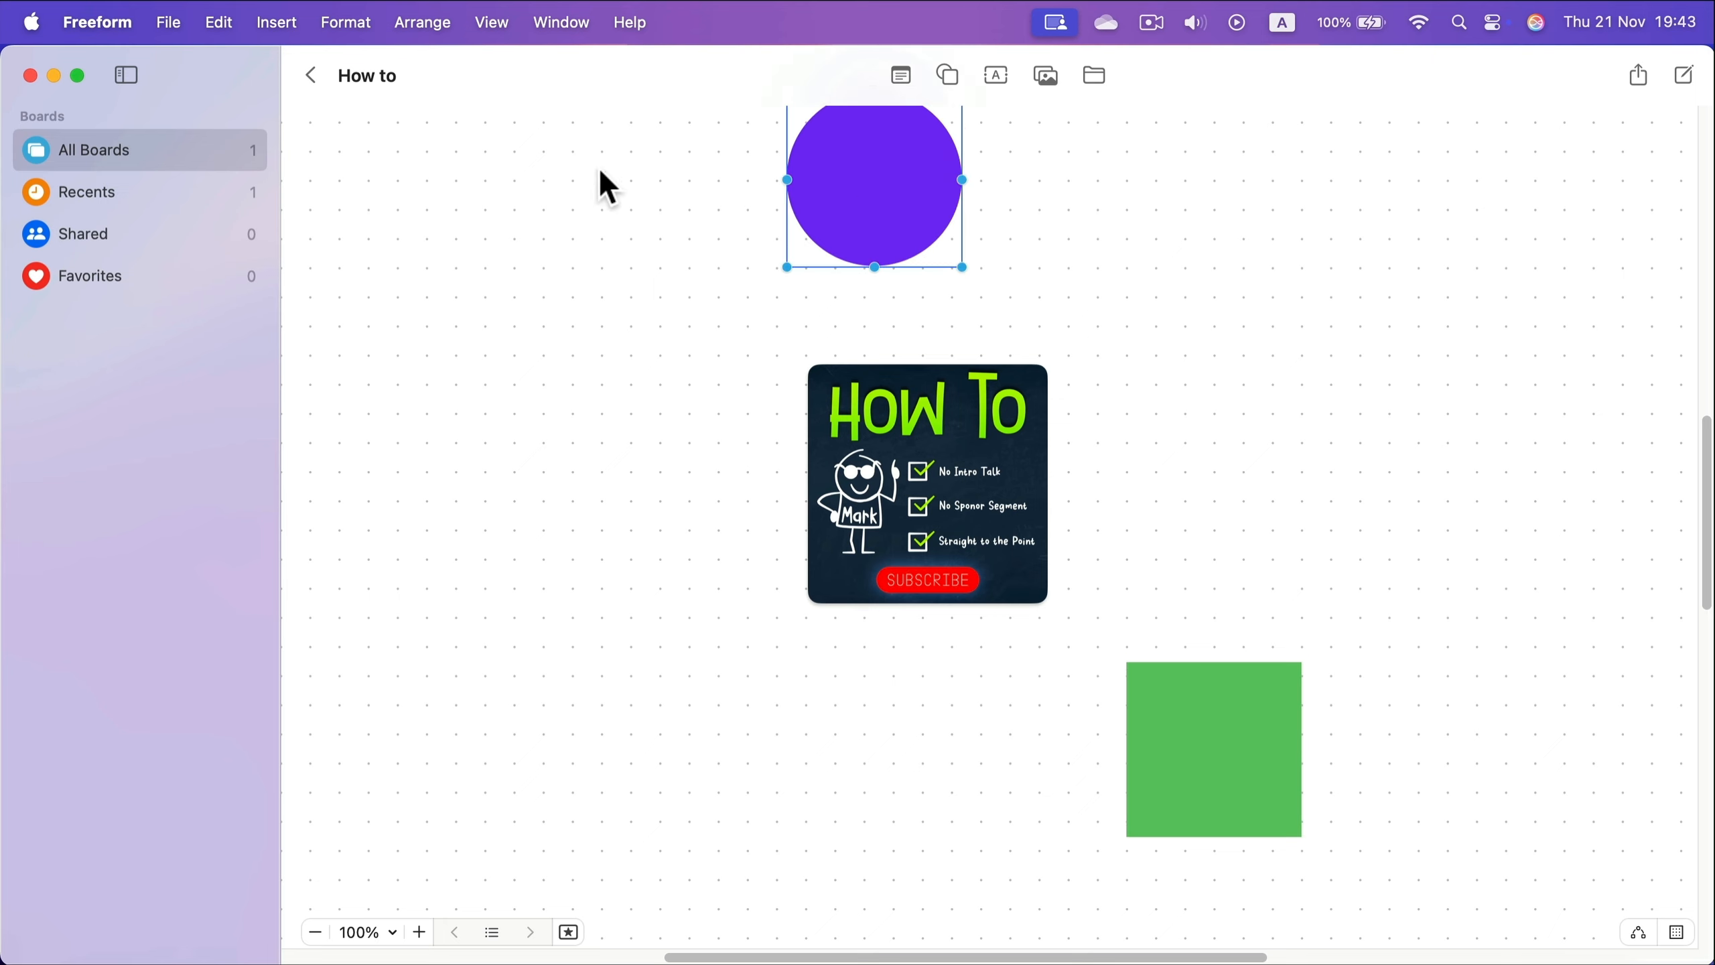
pyautogui.moveTo(614, 145); pyautogui.dragTo(711, 223)
pyautogui.moveTo(1158, 722); pyautogui.dragTo(1084, 677)
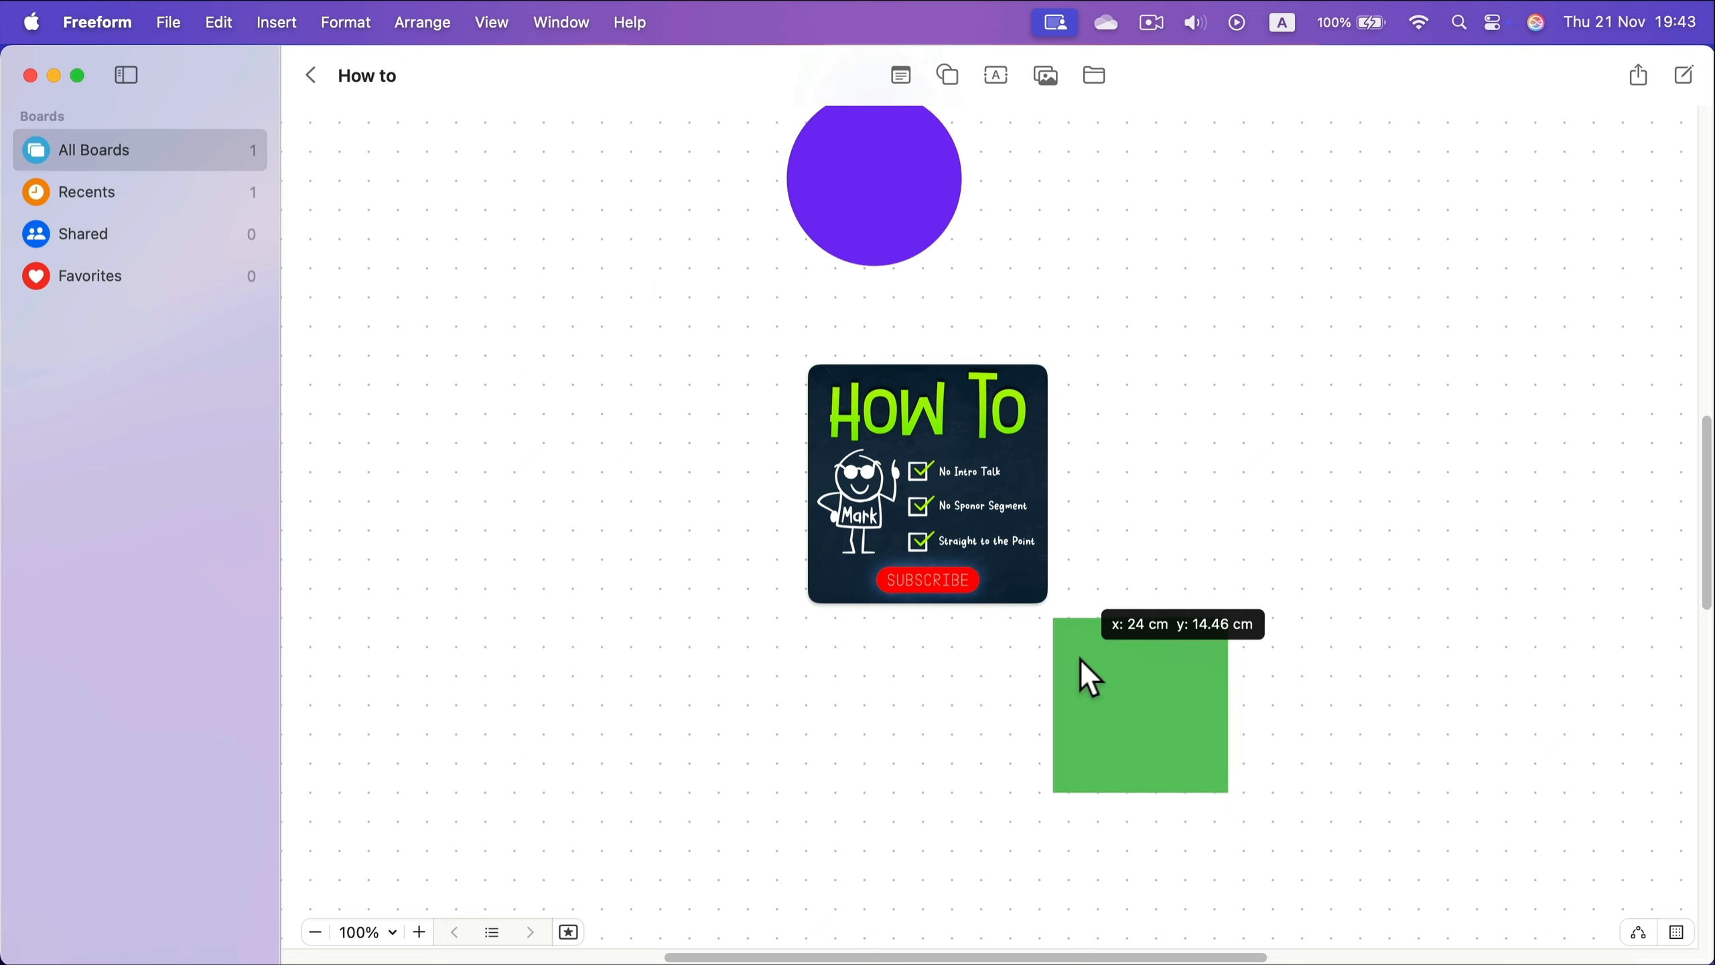
pyautogui.moveTo(893, 215); pyautogui.dragTo(834, 284)
# Select all three objects and line them up in a vertical column by aligning their horizontal centres.
pyautogui.moveTo(620, 145); pyautogui.dragTo(1321, 901)
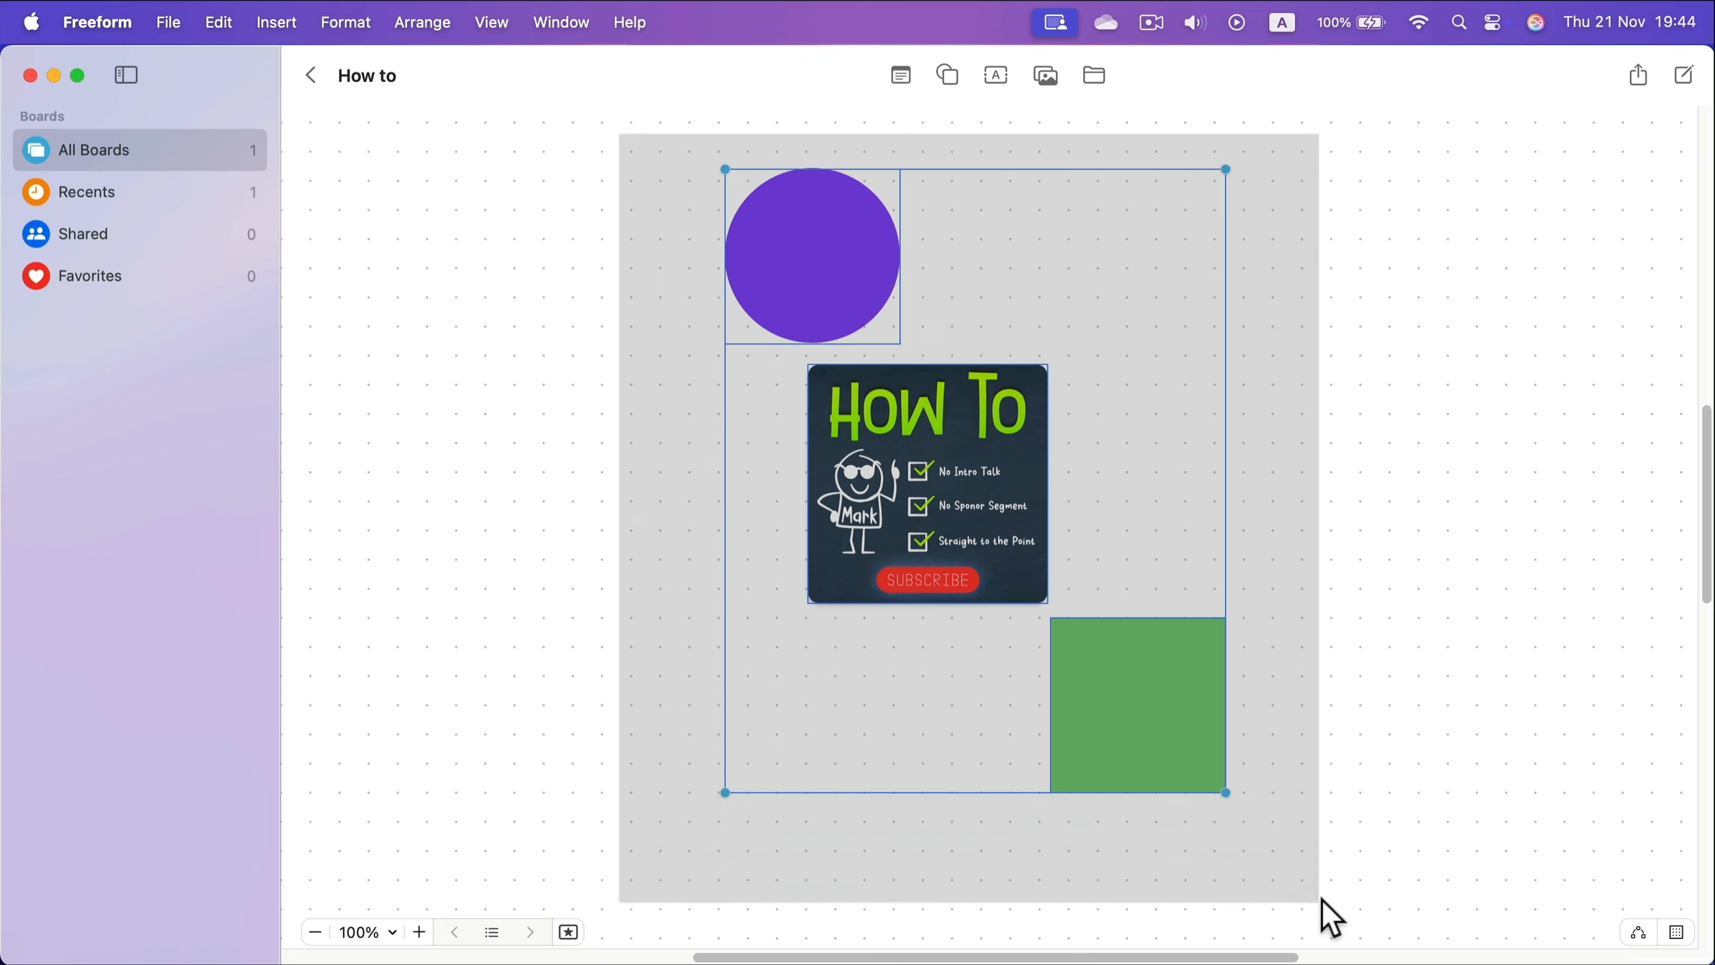
pyautogui.click(975, 827)
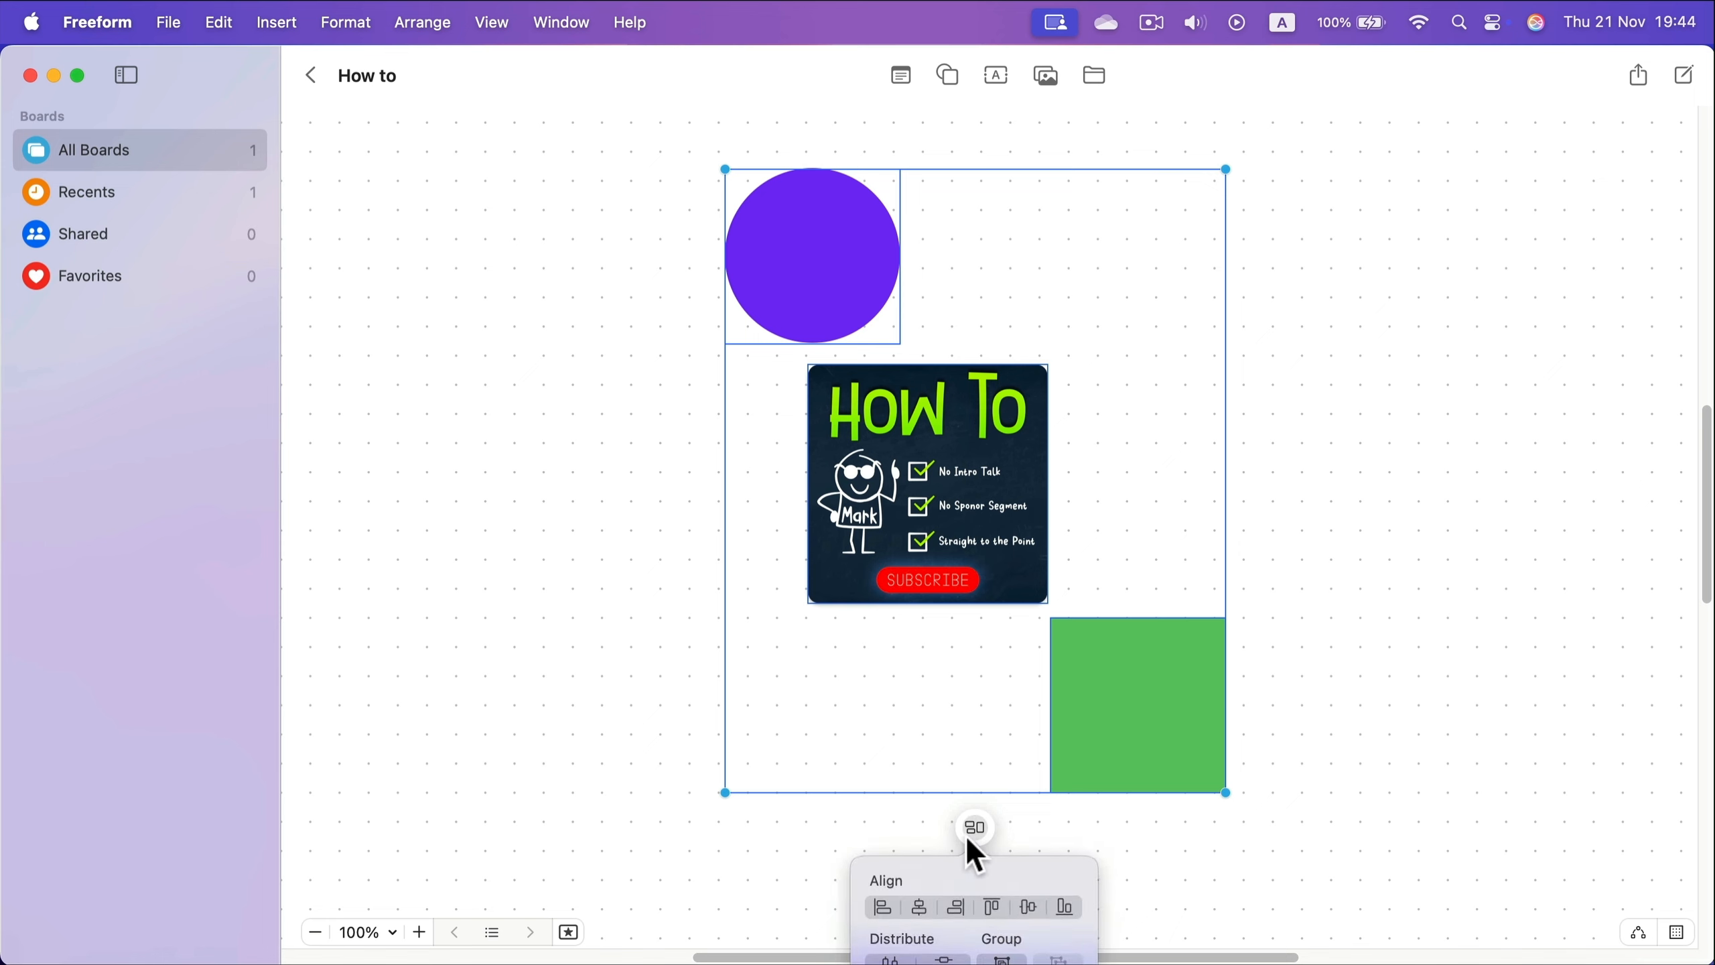
pyautogui.click(919, 906)
pyautogui.click(897, 291)
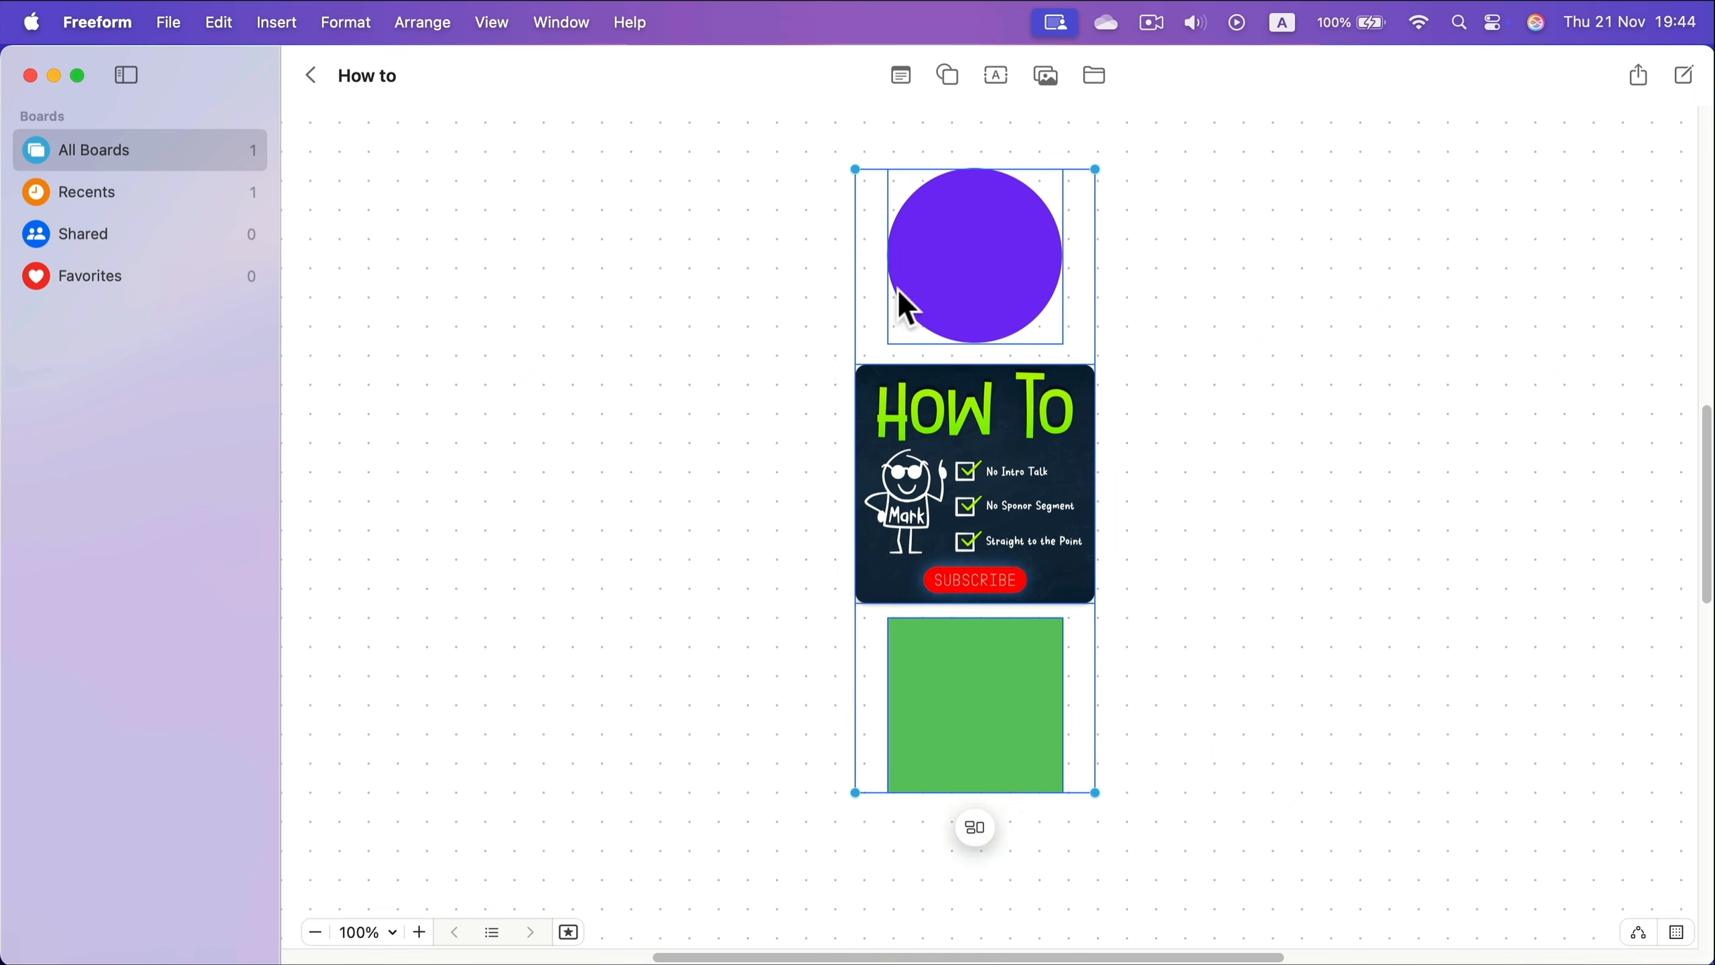
# Scatter the column, moving the circle to the lower left of the How To image and the square to its upper right.
pyautogui.click(944, 263)
pyautogui.moveTo(945, 262); pyautogui.dragTo(513, 434)
pyautogui.moveTo(988, 494); pyautogui.dragTo(887, 442)
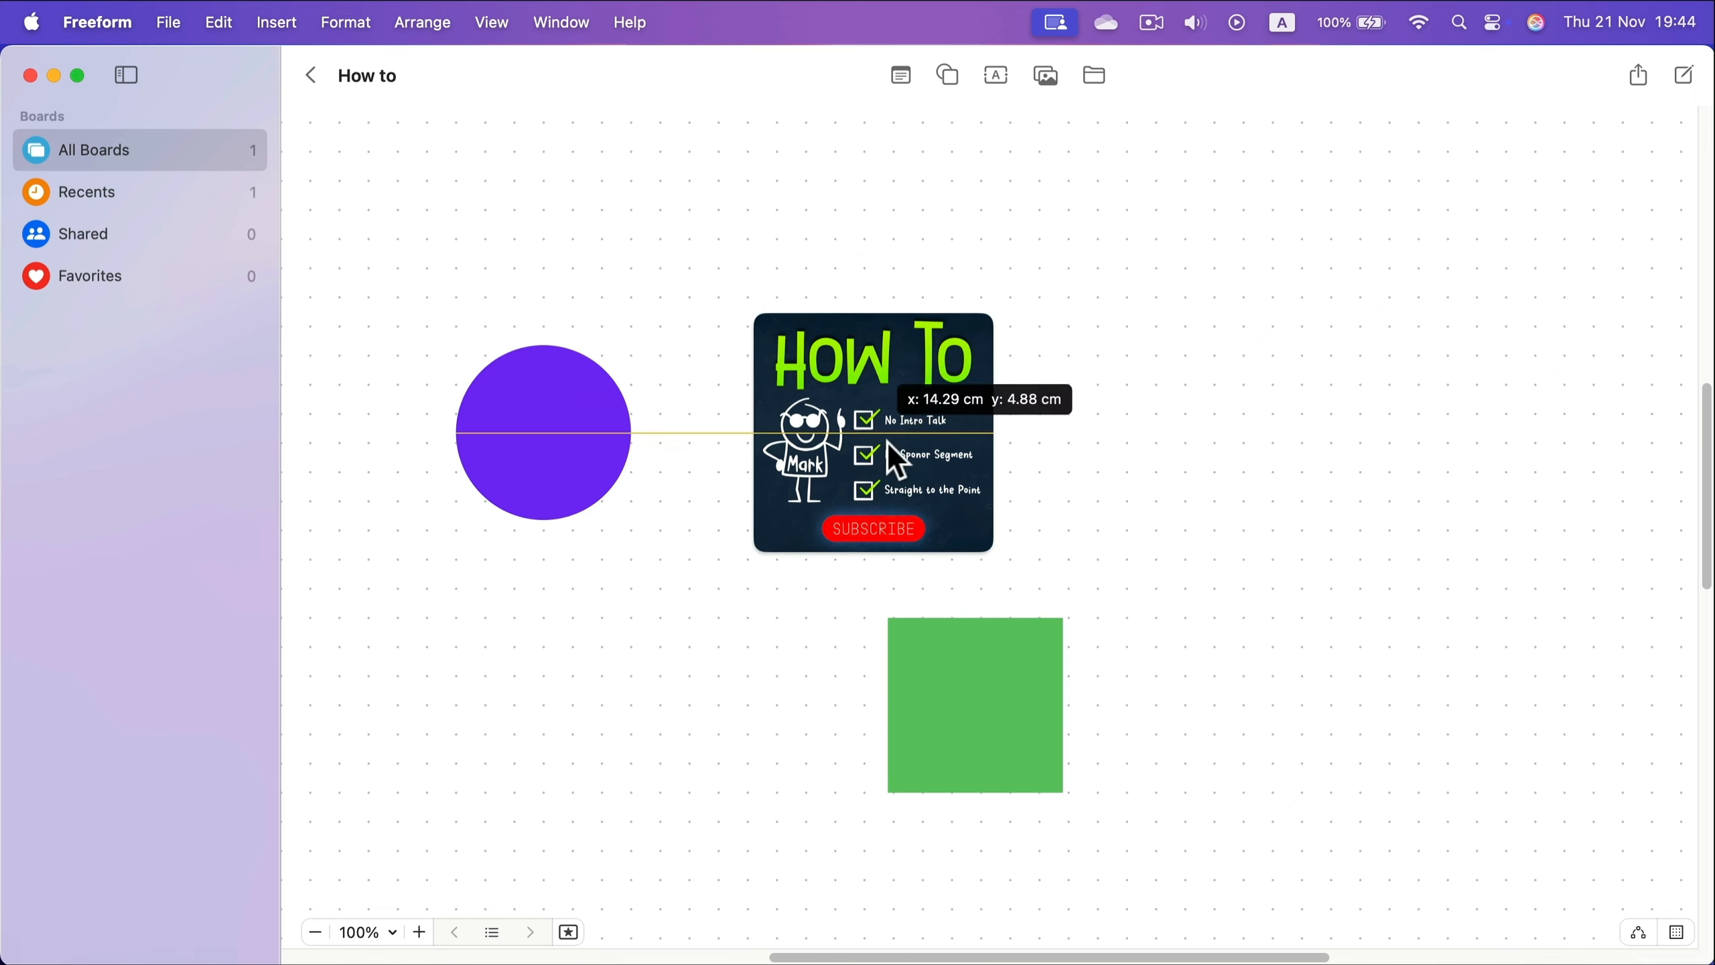
pyautogui.moveTo(1013, 661); pyautogui.dragTo(1282, 267)
pyautogui.moveTo(557, 500); pyautogui.dragTo(573, 659)
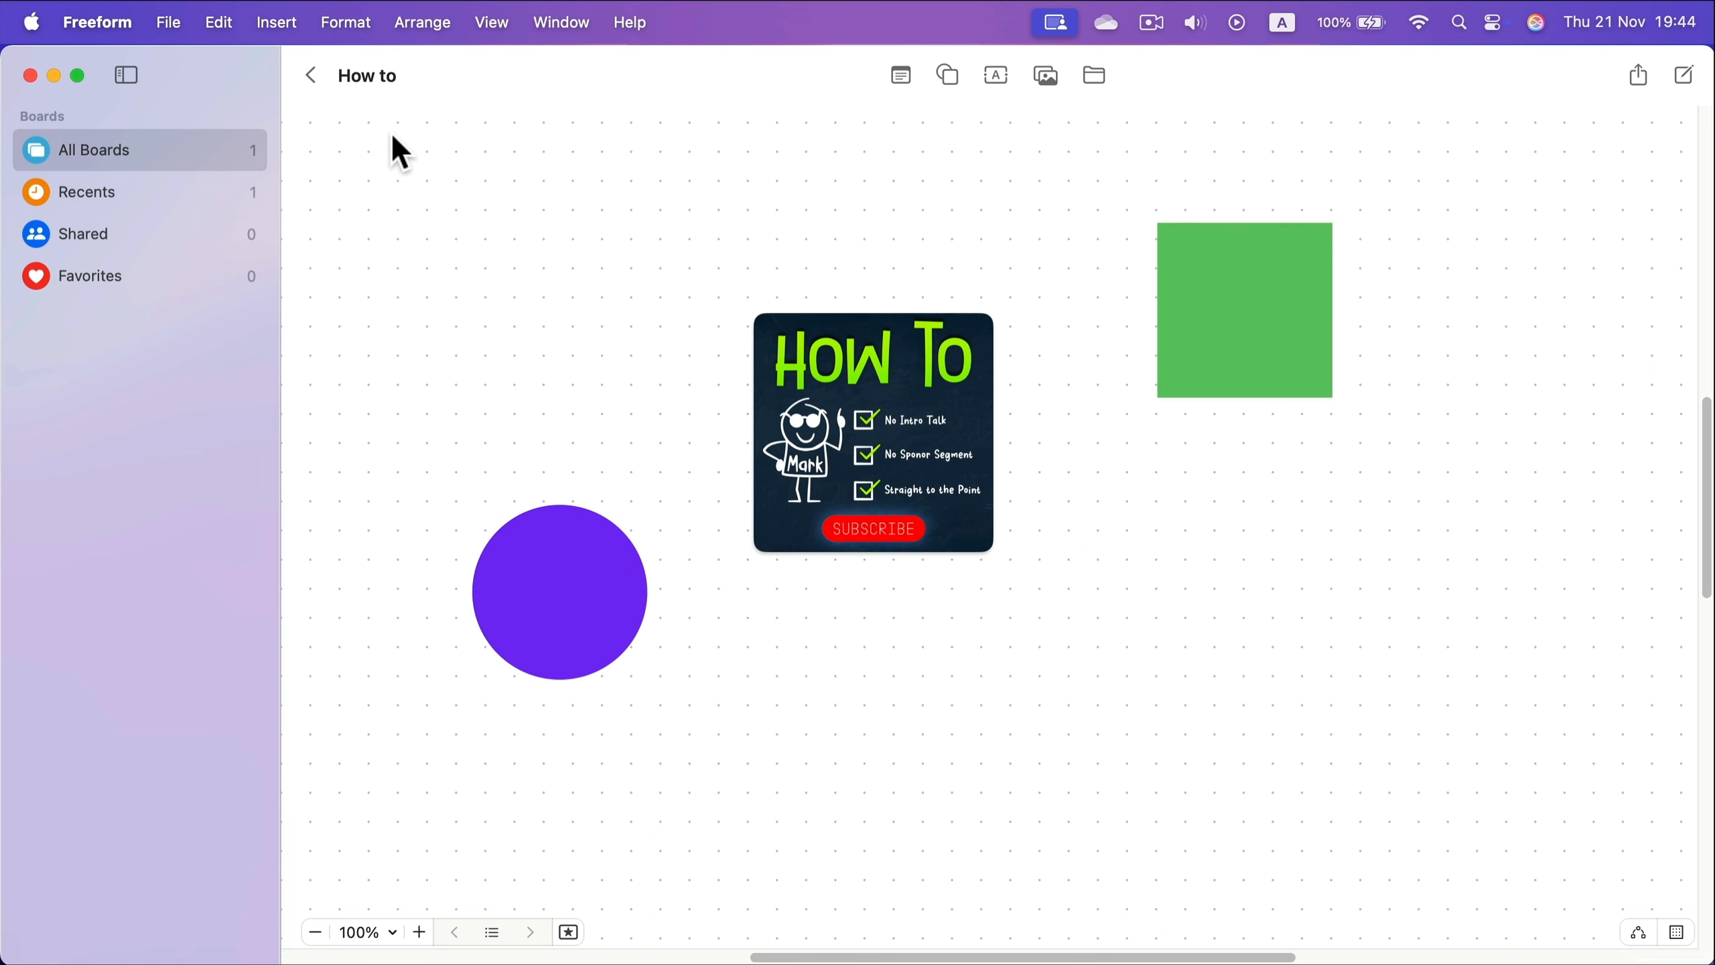
# Select the three scattered objects, align their vertical centres in a row and distribute them horizontally with equal spacing.
pyautogui.moveTo(376, 135); pyautogui.dragTo(1473, 858)
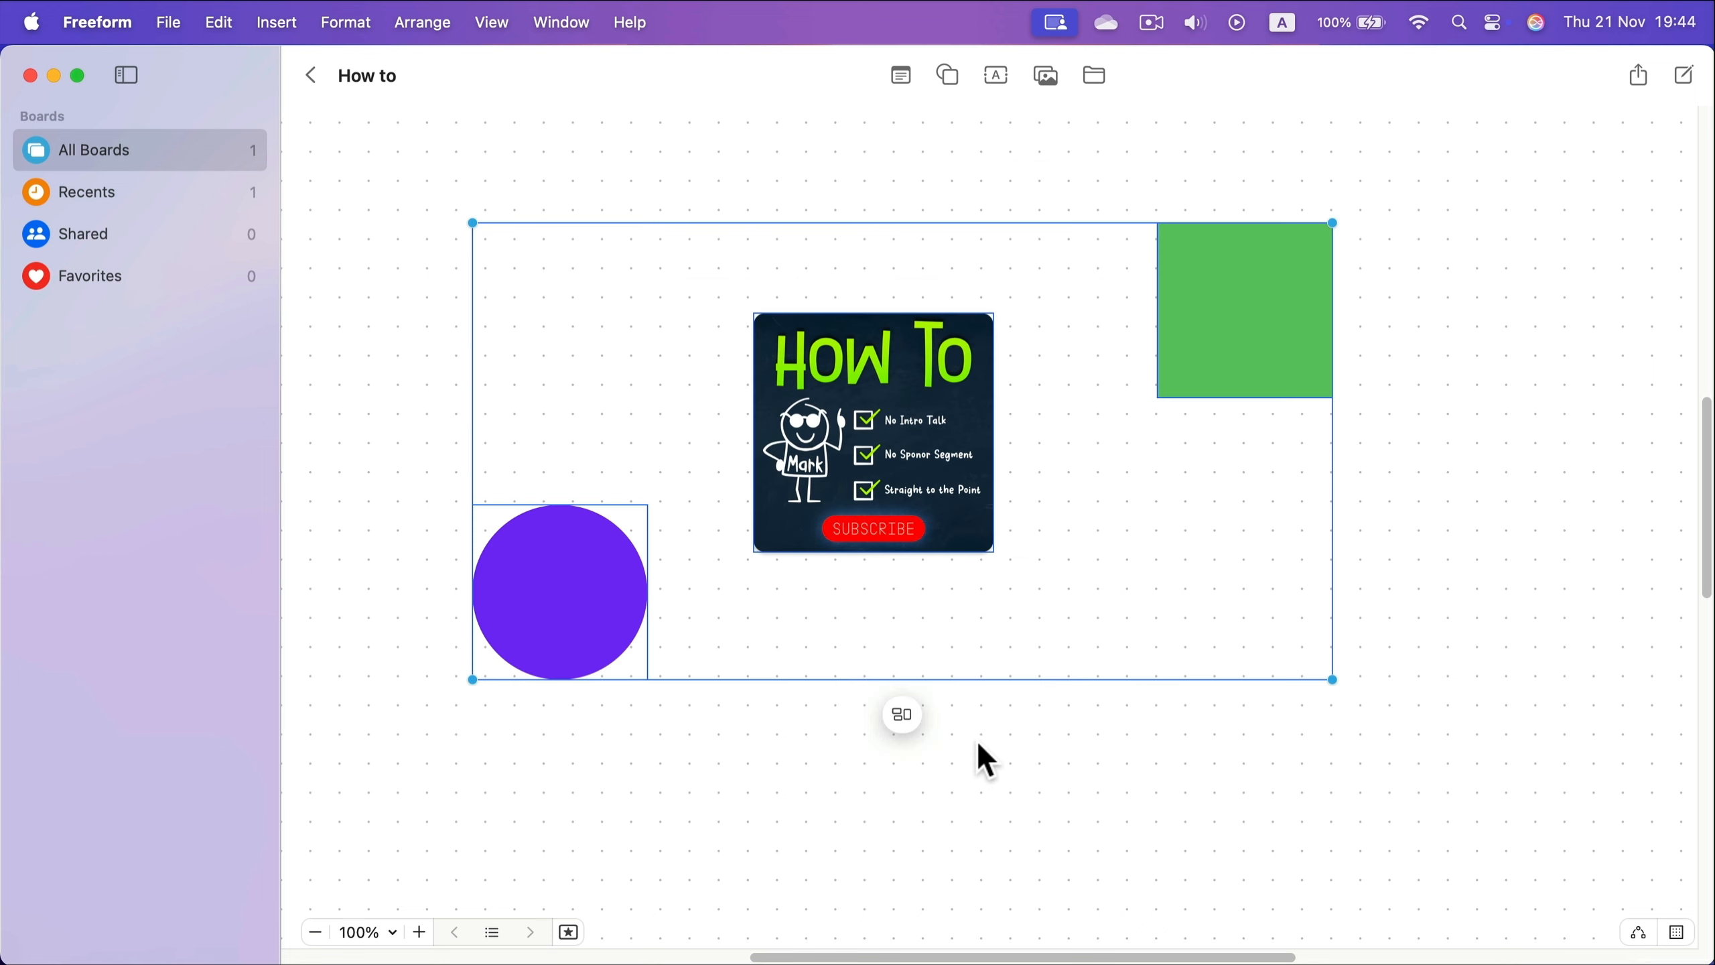
pyautogui.click(901, 713)
pyautogui.click(955, 794)
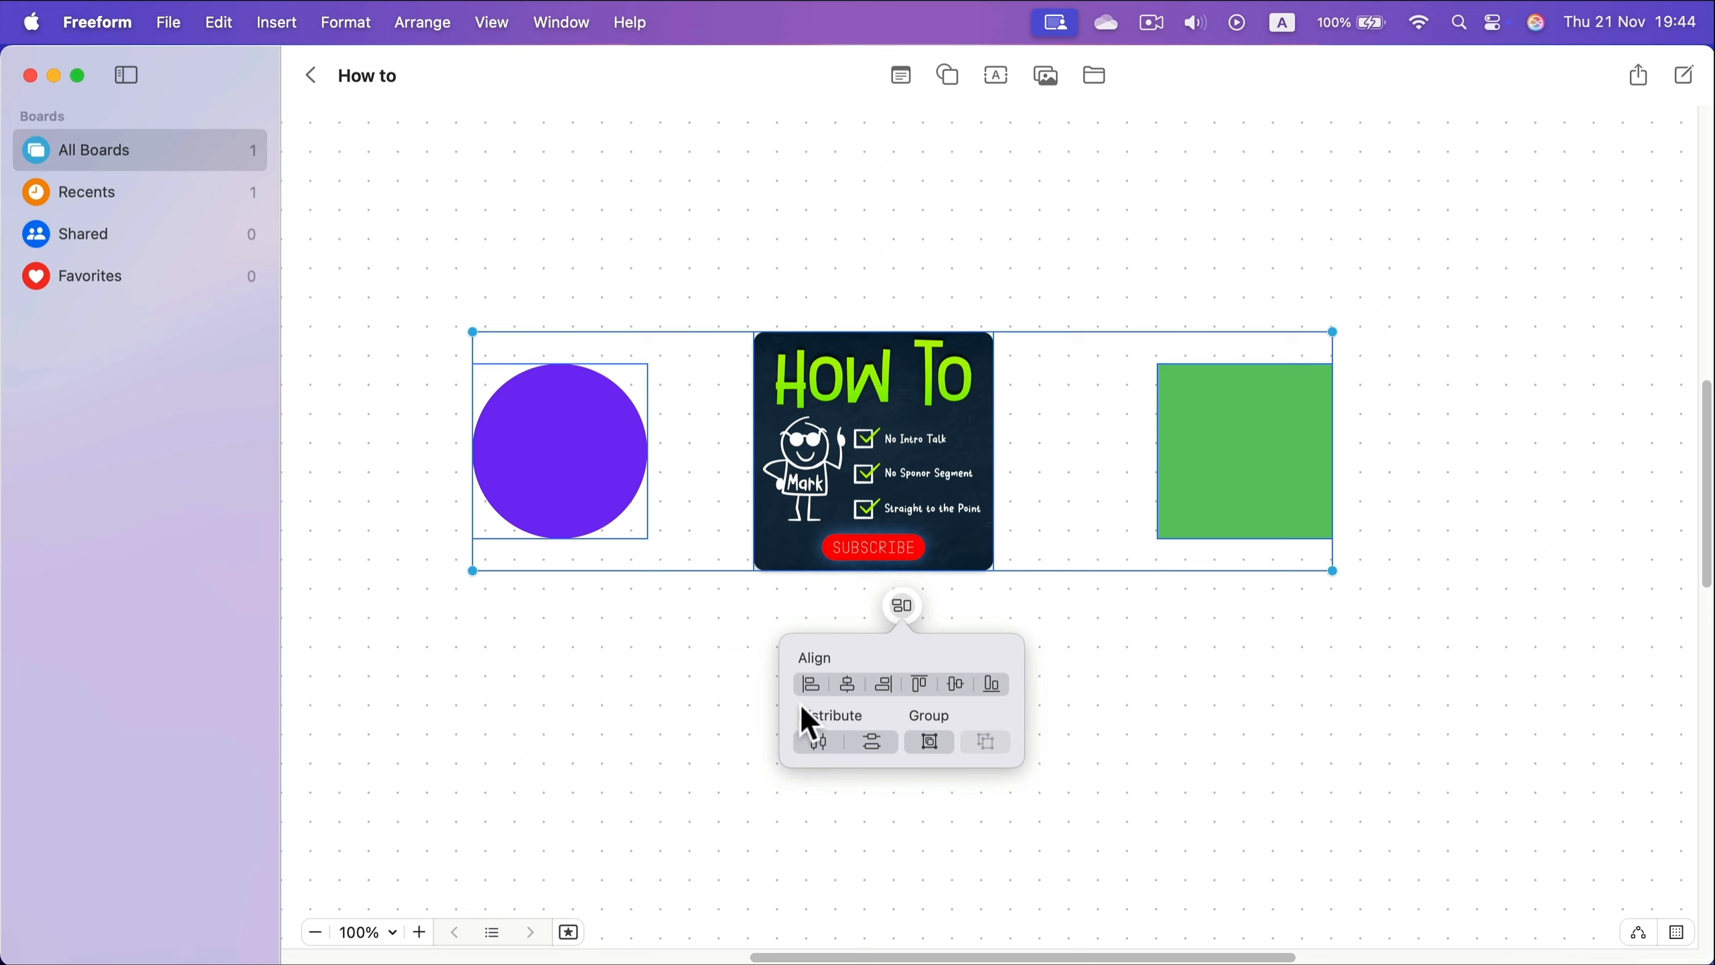
pyautogui.click(814, 742)
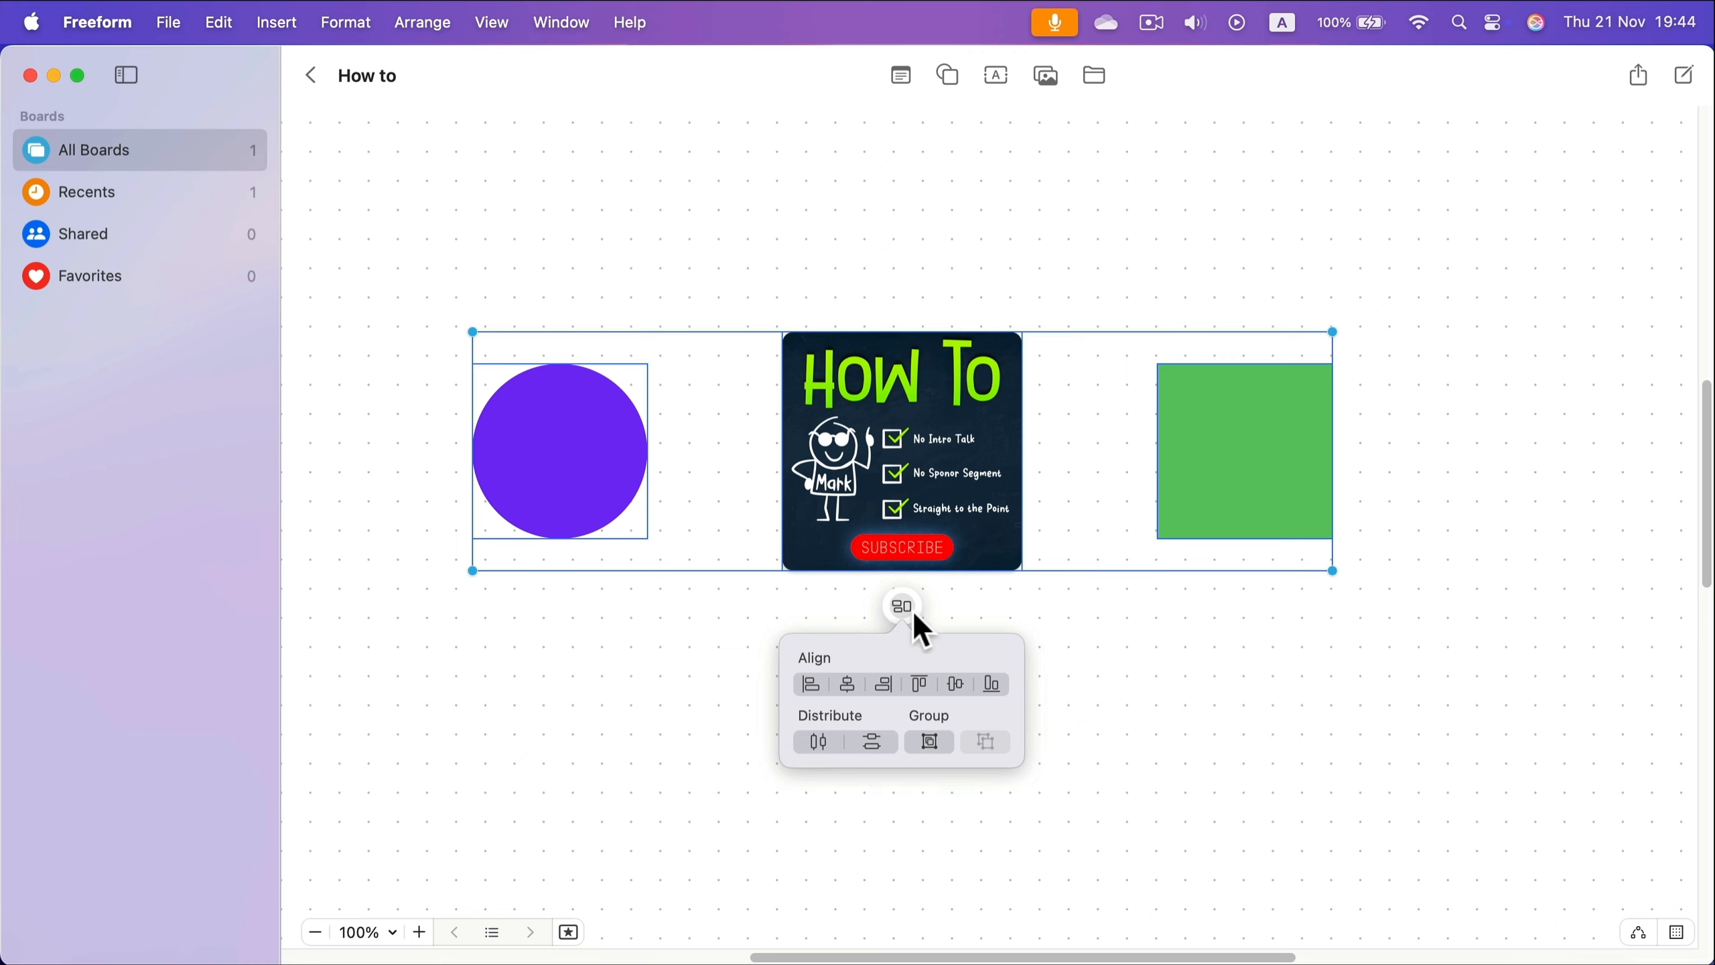
# Group the circle, How To image and square, and move the group to another spot on the board.
pyautogui.click(929, 745)
pyautogui.moveTo(932, 571); pyautogui.dragTo(795, 262)
pyautogui.click(886, 287)
pyautogui.click(935, 537)
pyautogui.press('super+a')
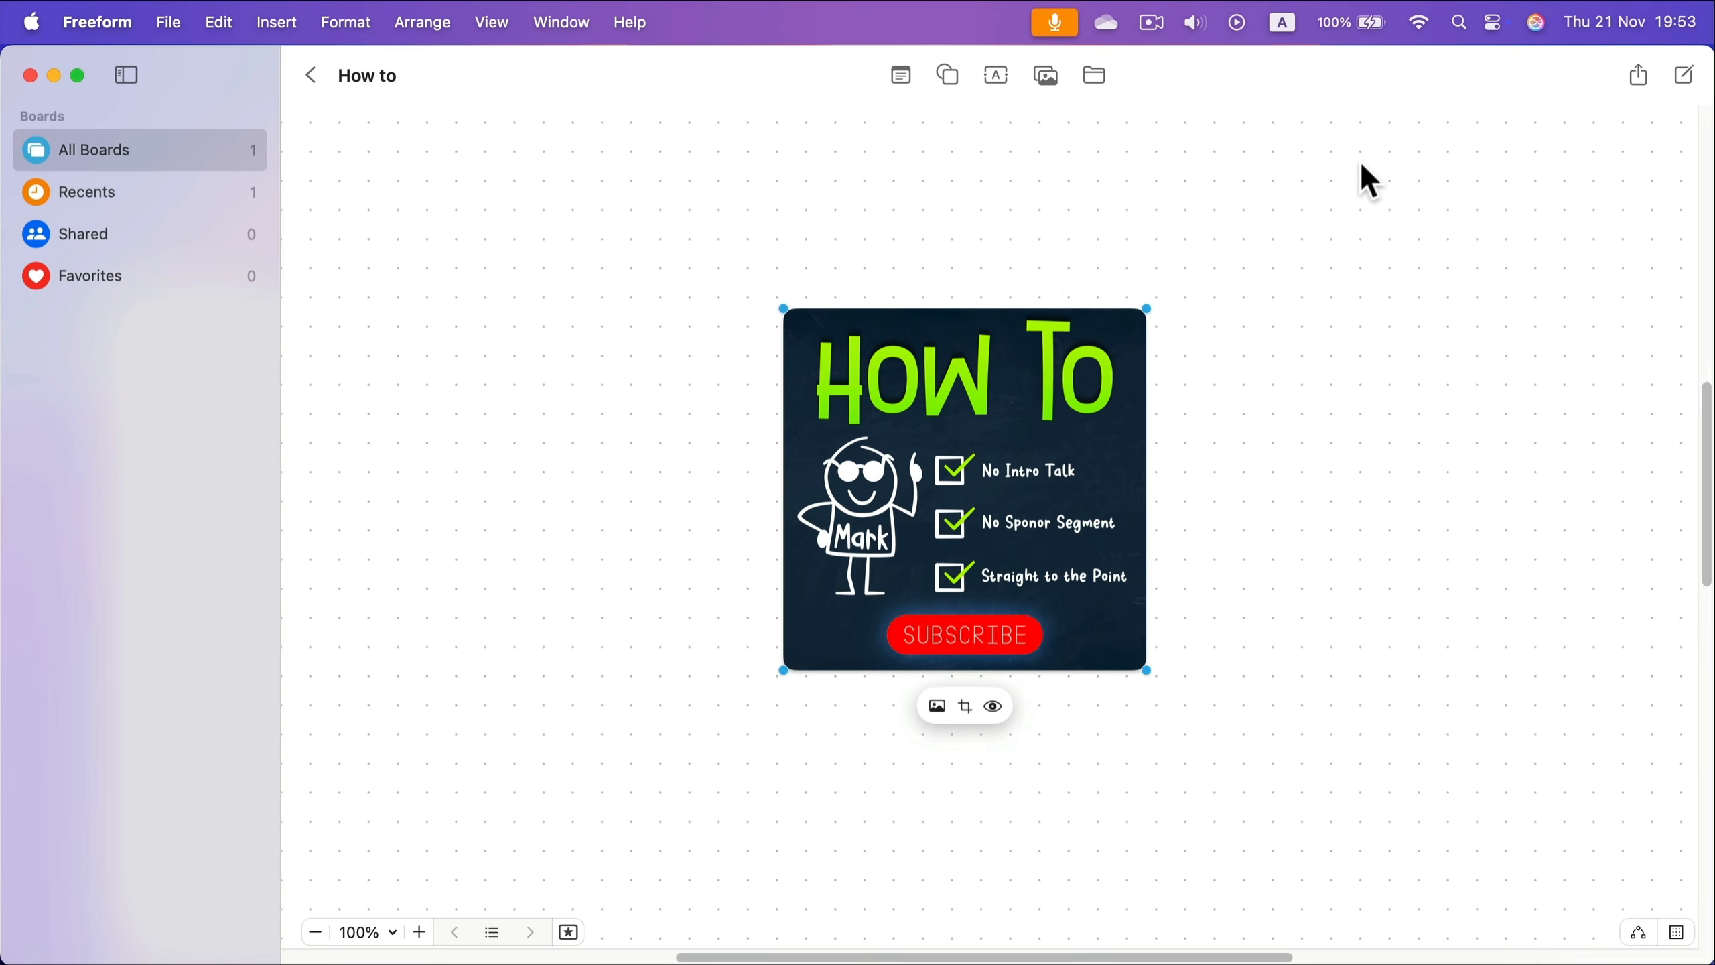
# Open the sharing options of the How to board and change the sharing mode from Collaborate to Send Copy.
pyautogui.click(320, 75)
pyautogui.click(506, 243)
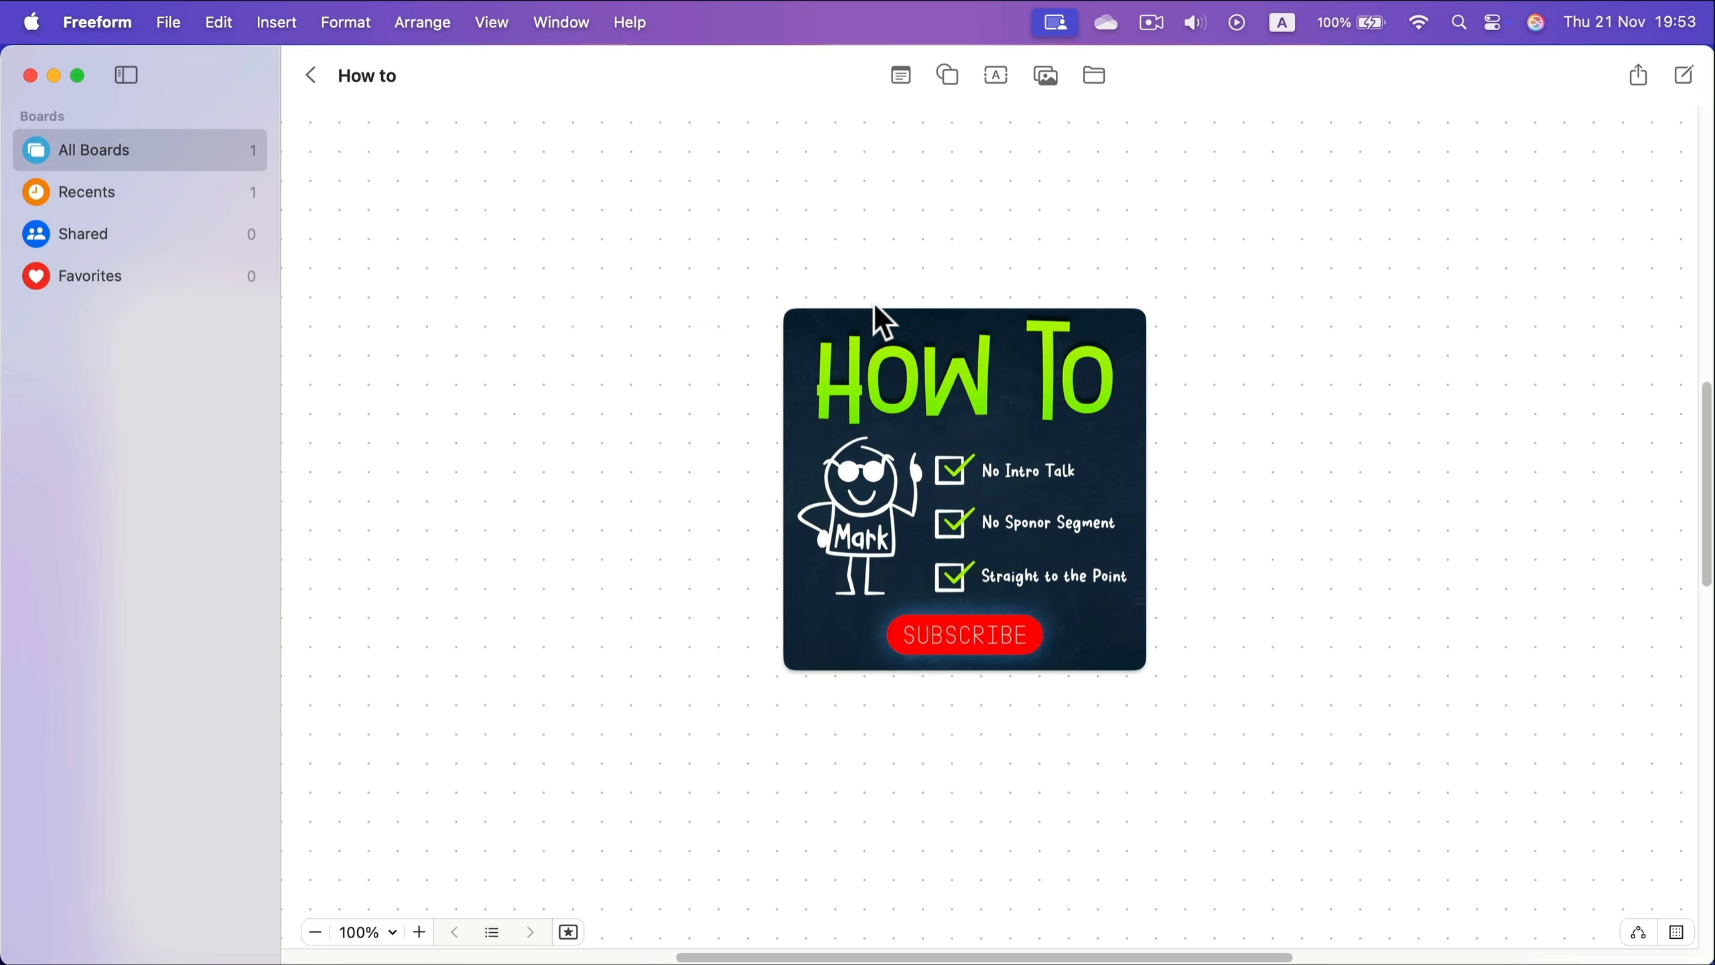
pyautogui.click(1639, 76)
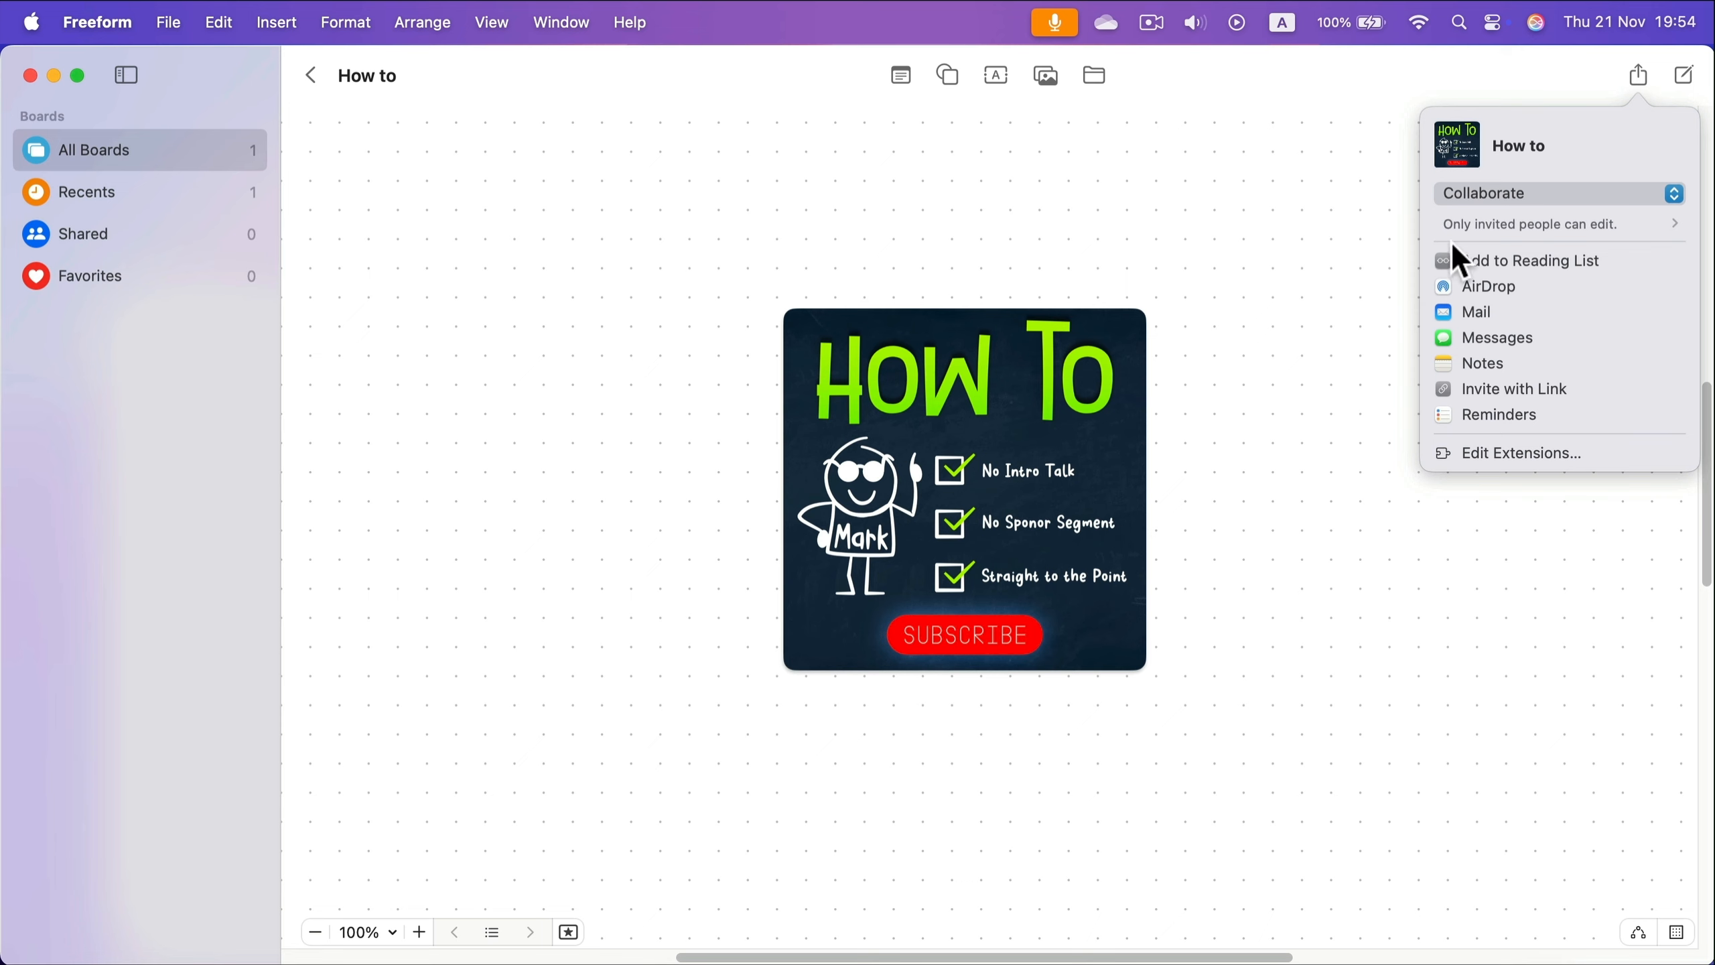
pyautogui.click(1478, 191)
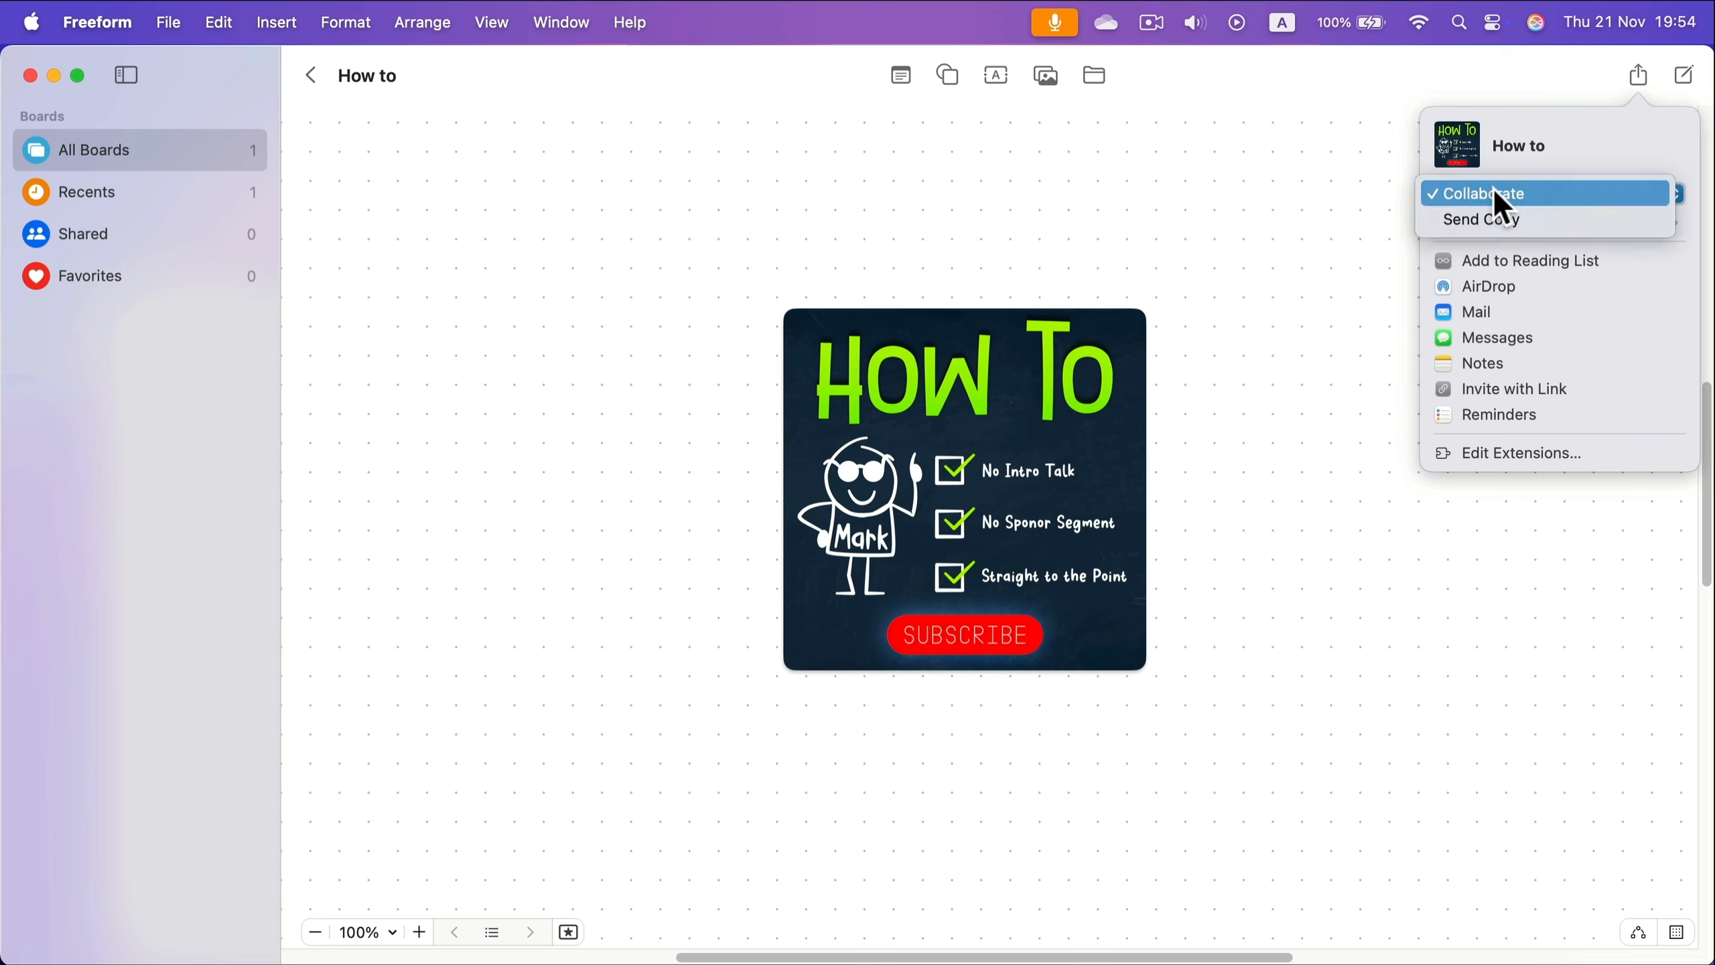
pyautogui.click(1476, 221)
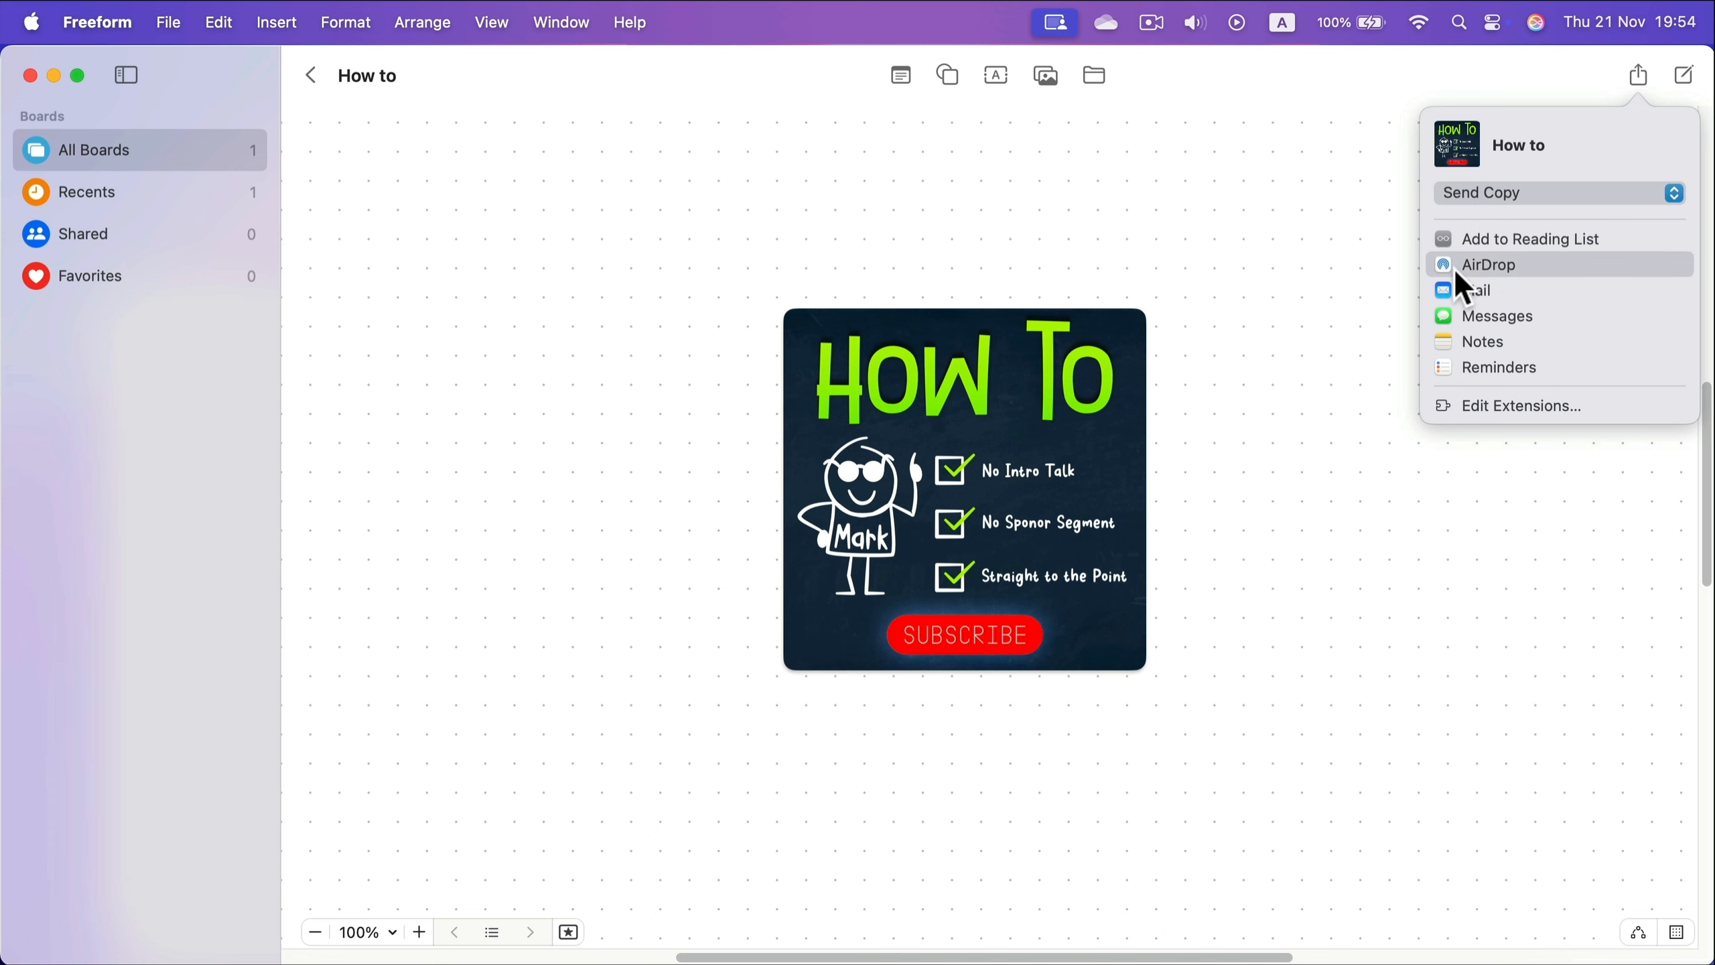
# Share the board through AirDrop, accept creating the iCloud link, and send it to the listed iPhone.
pyautogui.click(1490, 270)
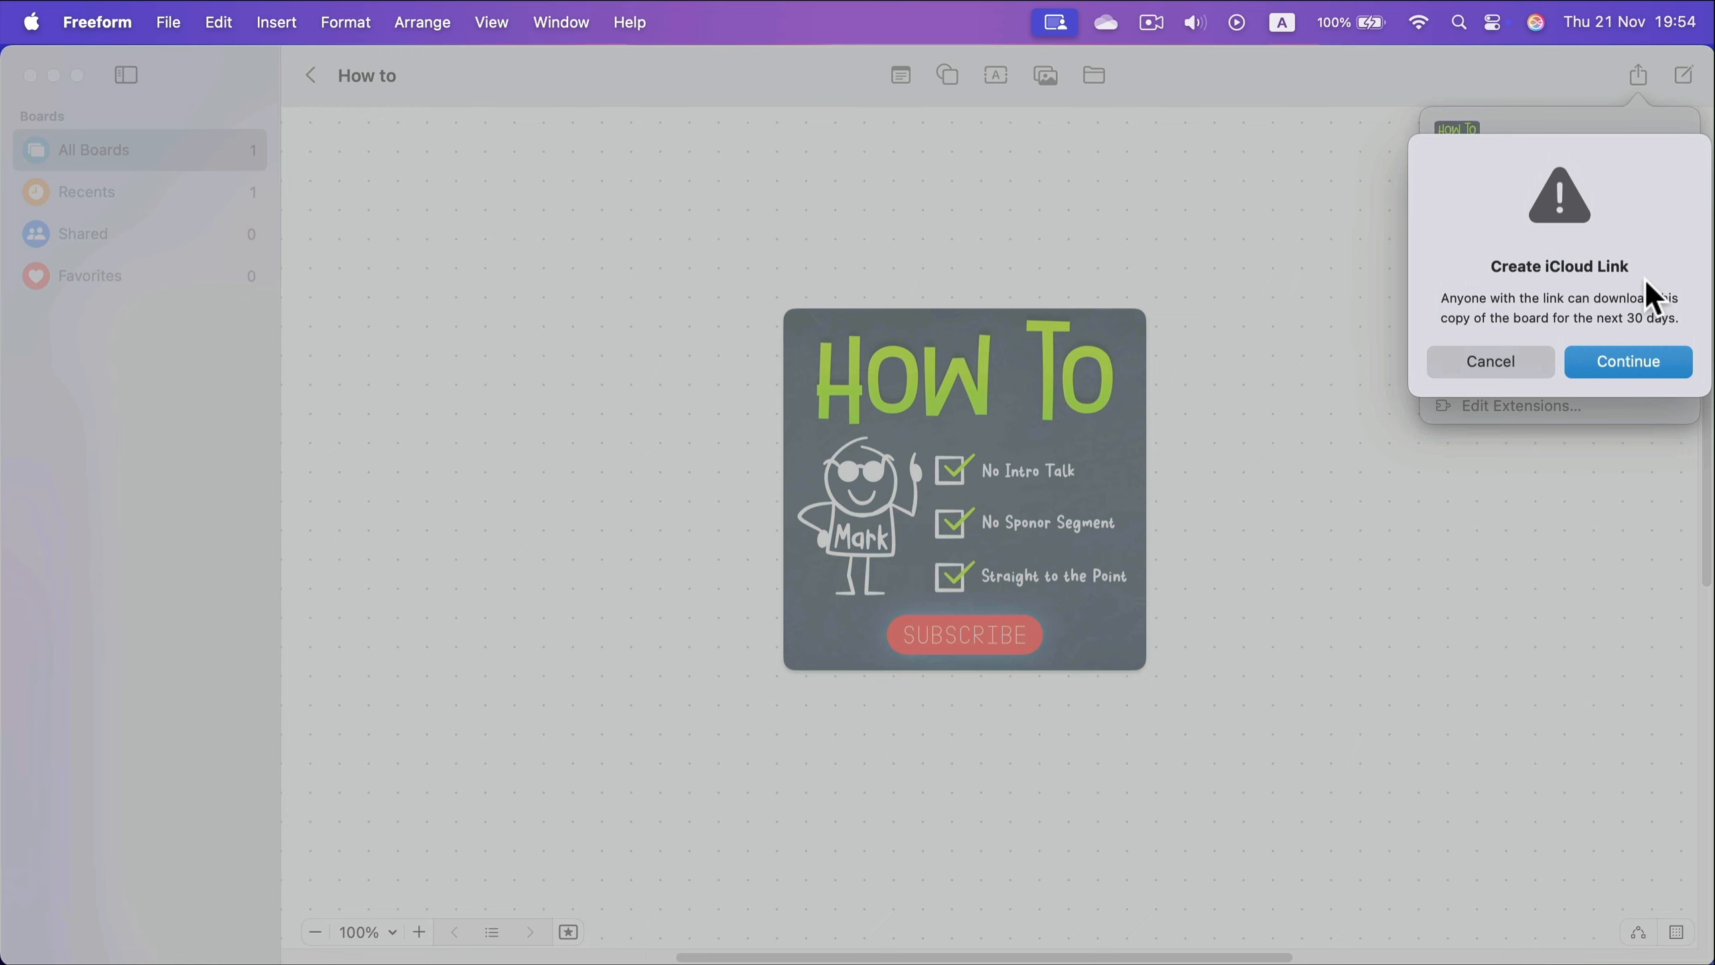
pyautogui.click(1628, 365)
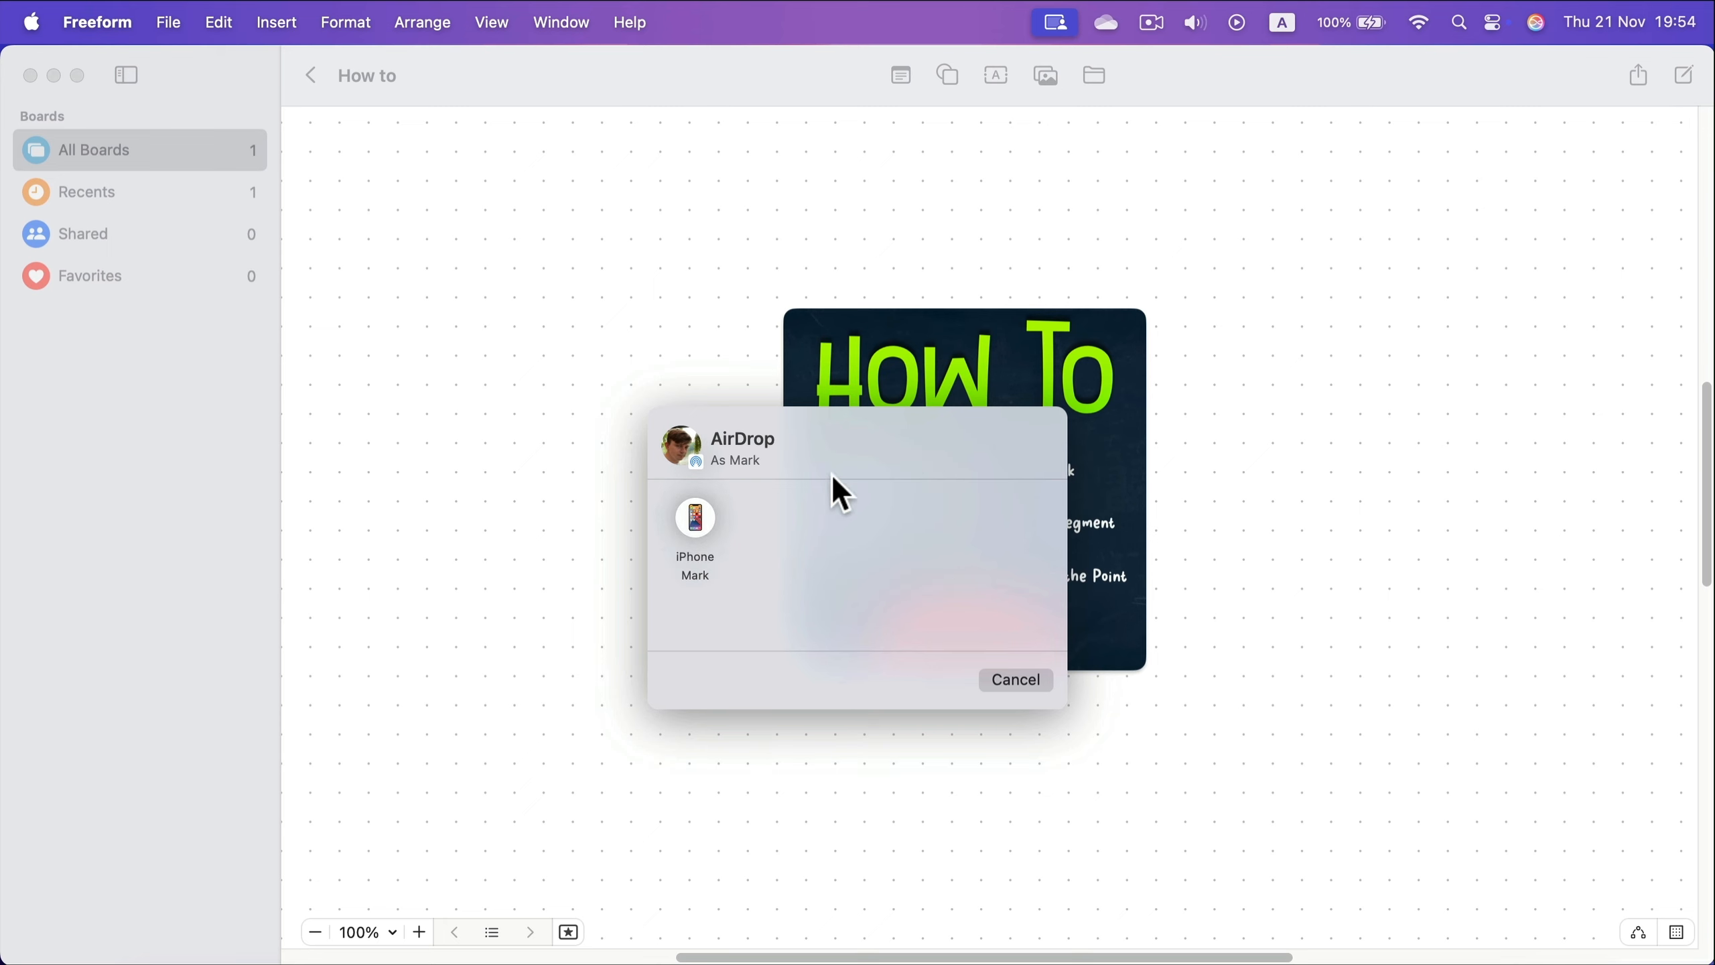
pyautogui.click(697, 520)
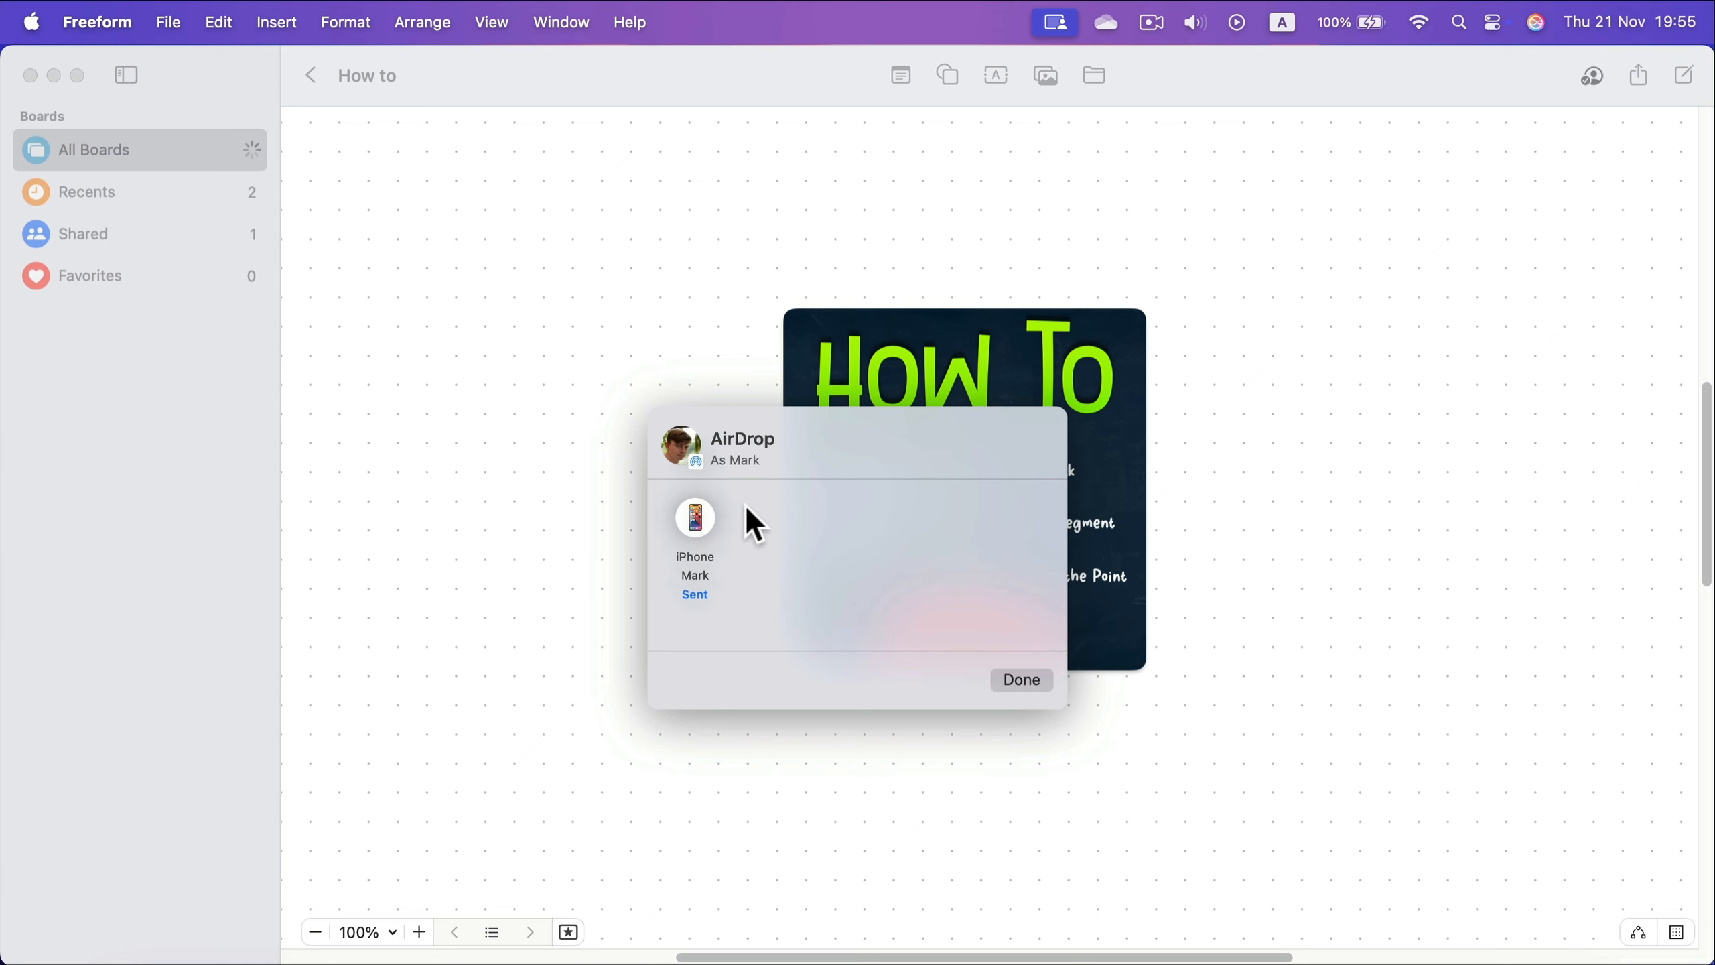
pyautogui.click(1048, 684)
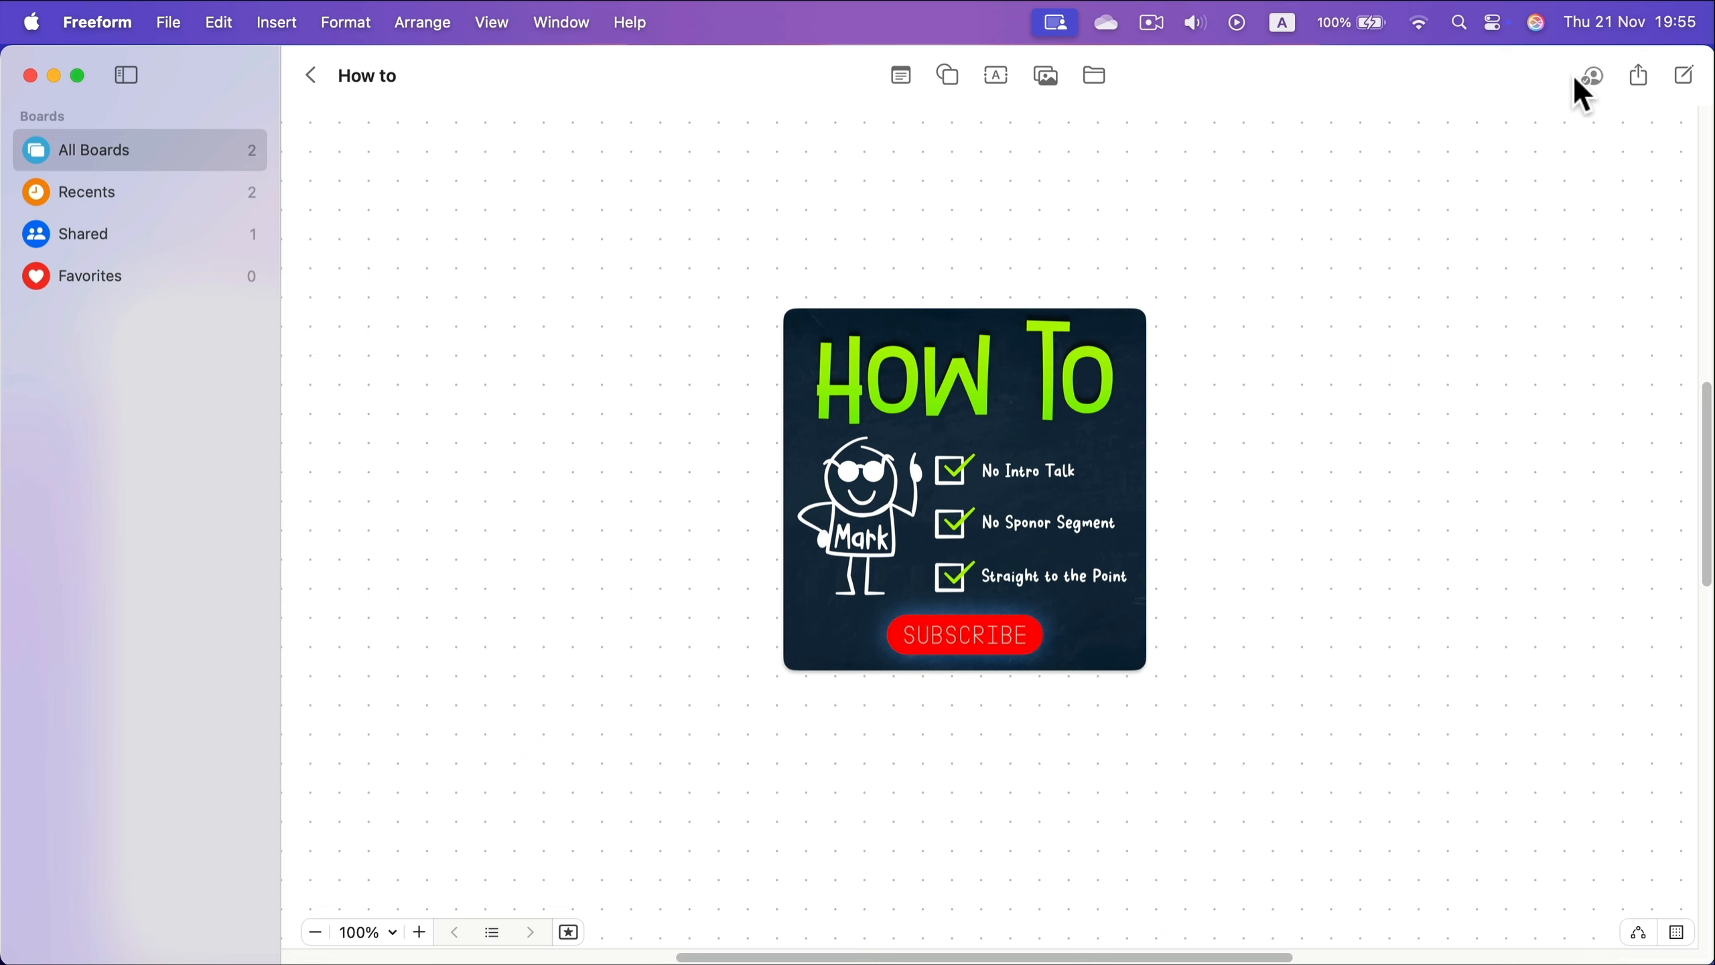
# Check the shared board's collaboration details and move the How To image slightly to the right.
pyautogui.click(1595, 77)
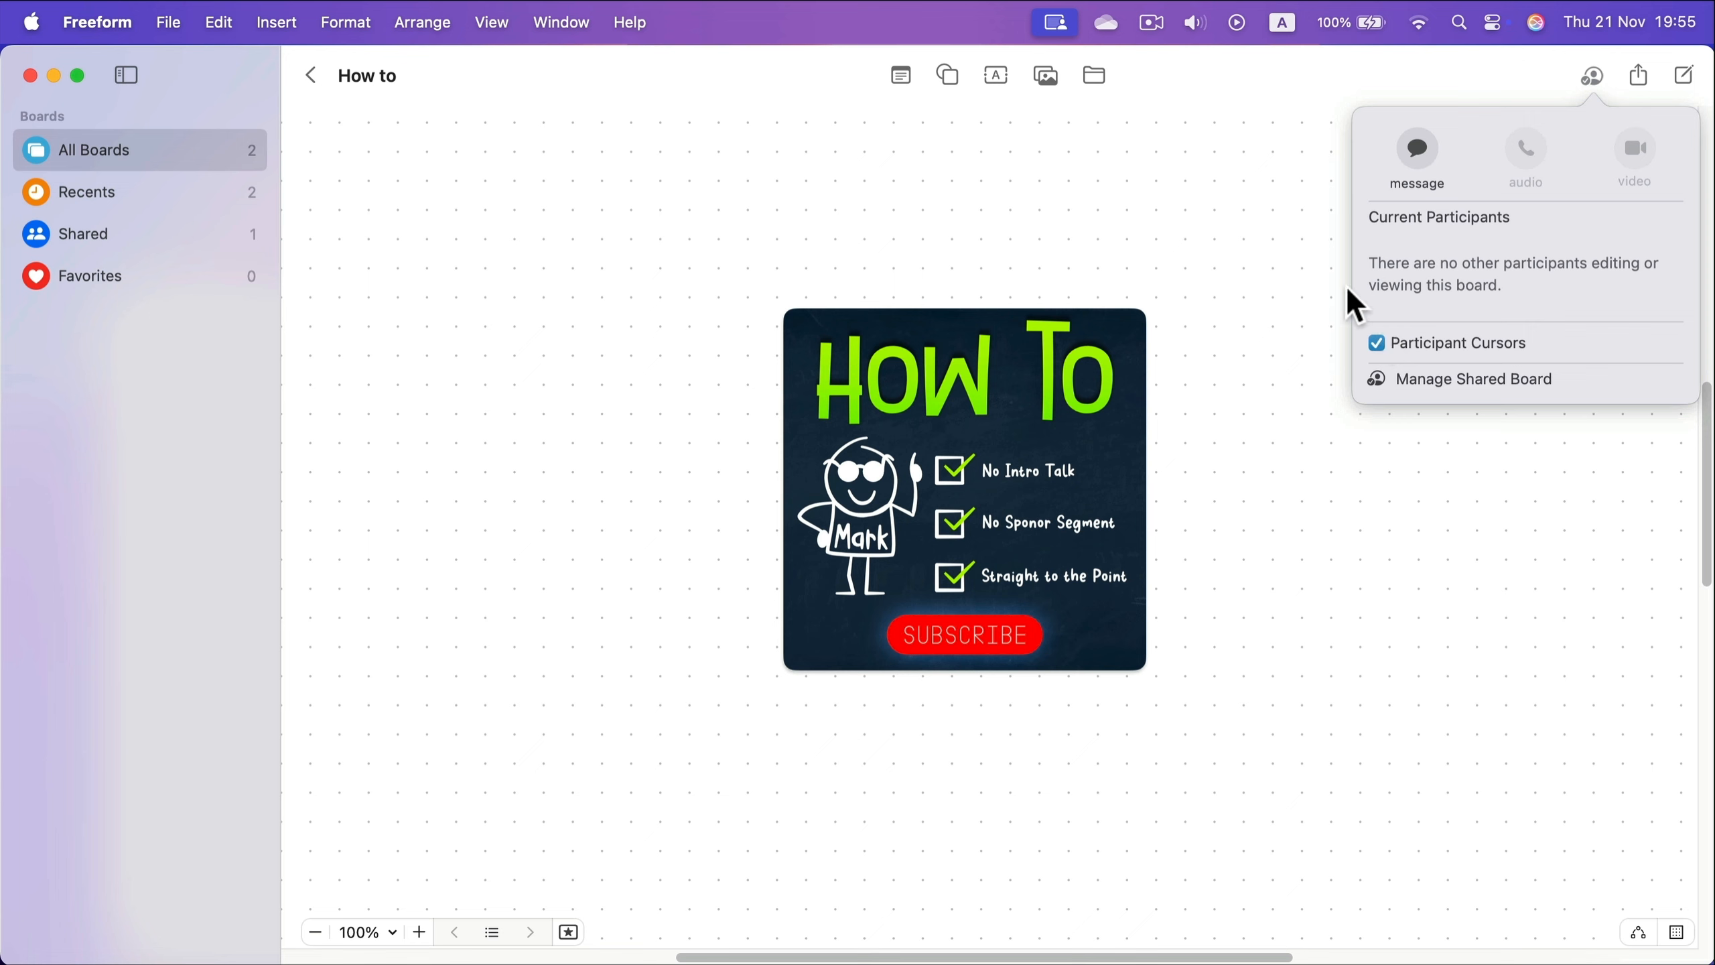
pyautogui.click(1152, 346)
pyautogui.moveTo(1093, 371); pyautogui.dragTo(1108, 404)
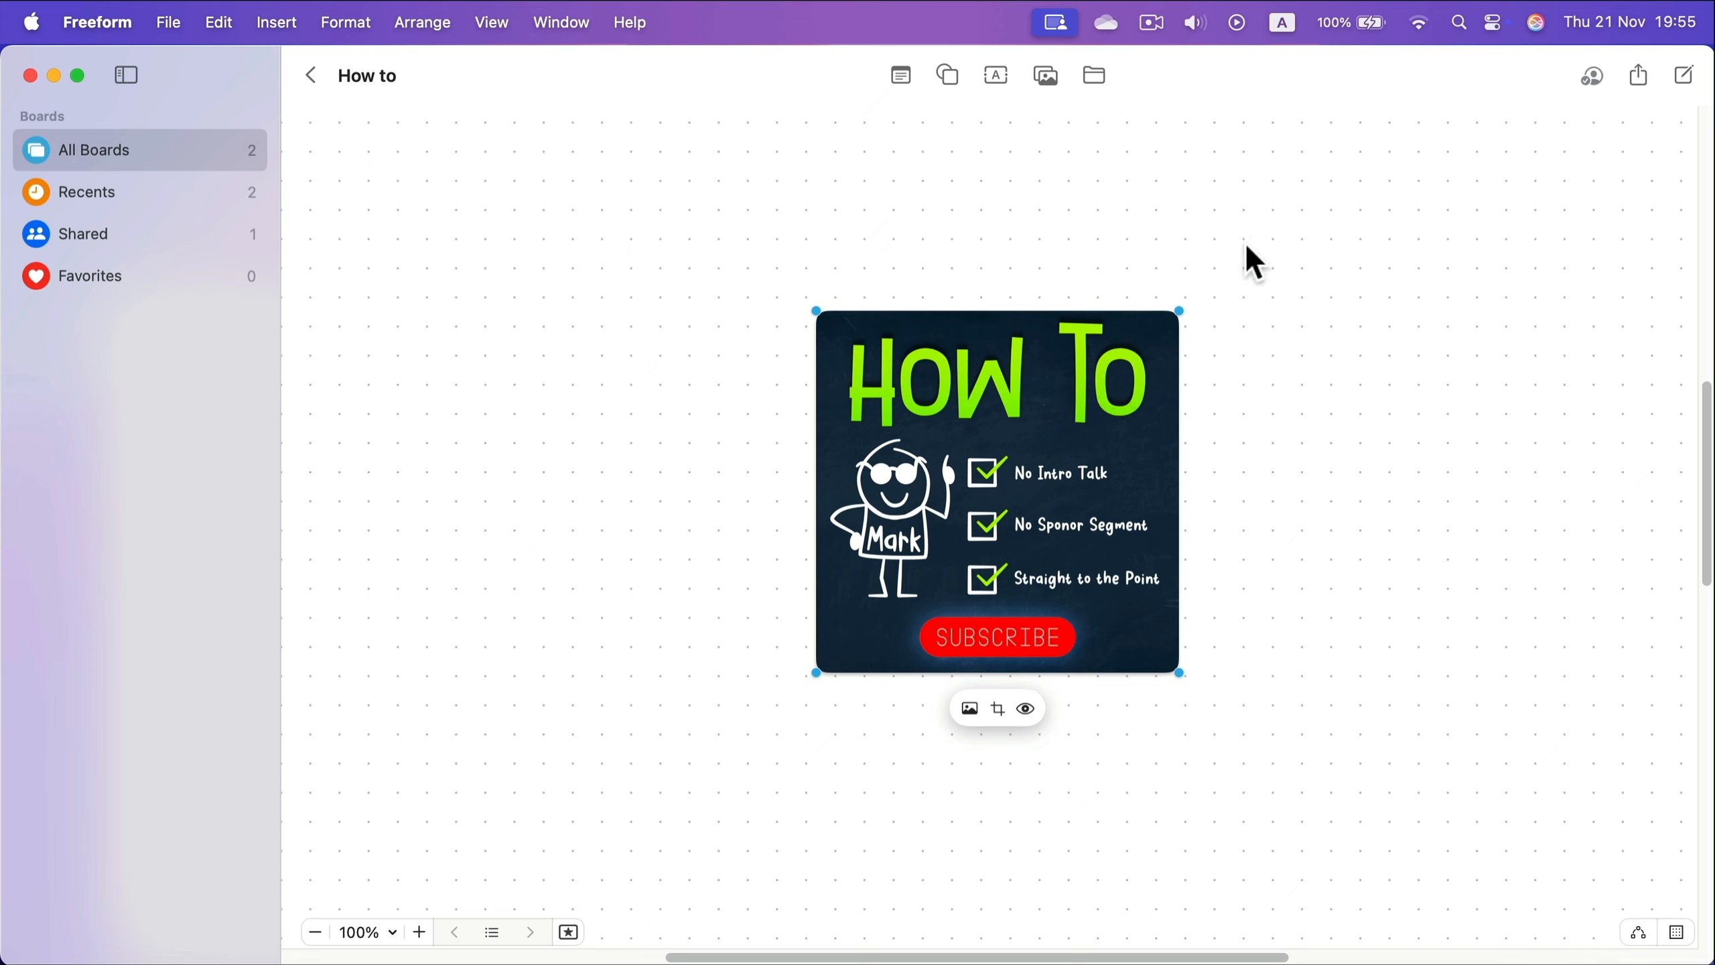
# Reopen sharing for the already shared How to board and select Send Copy as the sharing mode.
pyautogui.click(1640, 76)
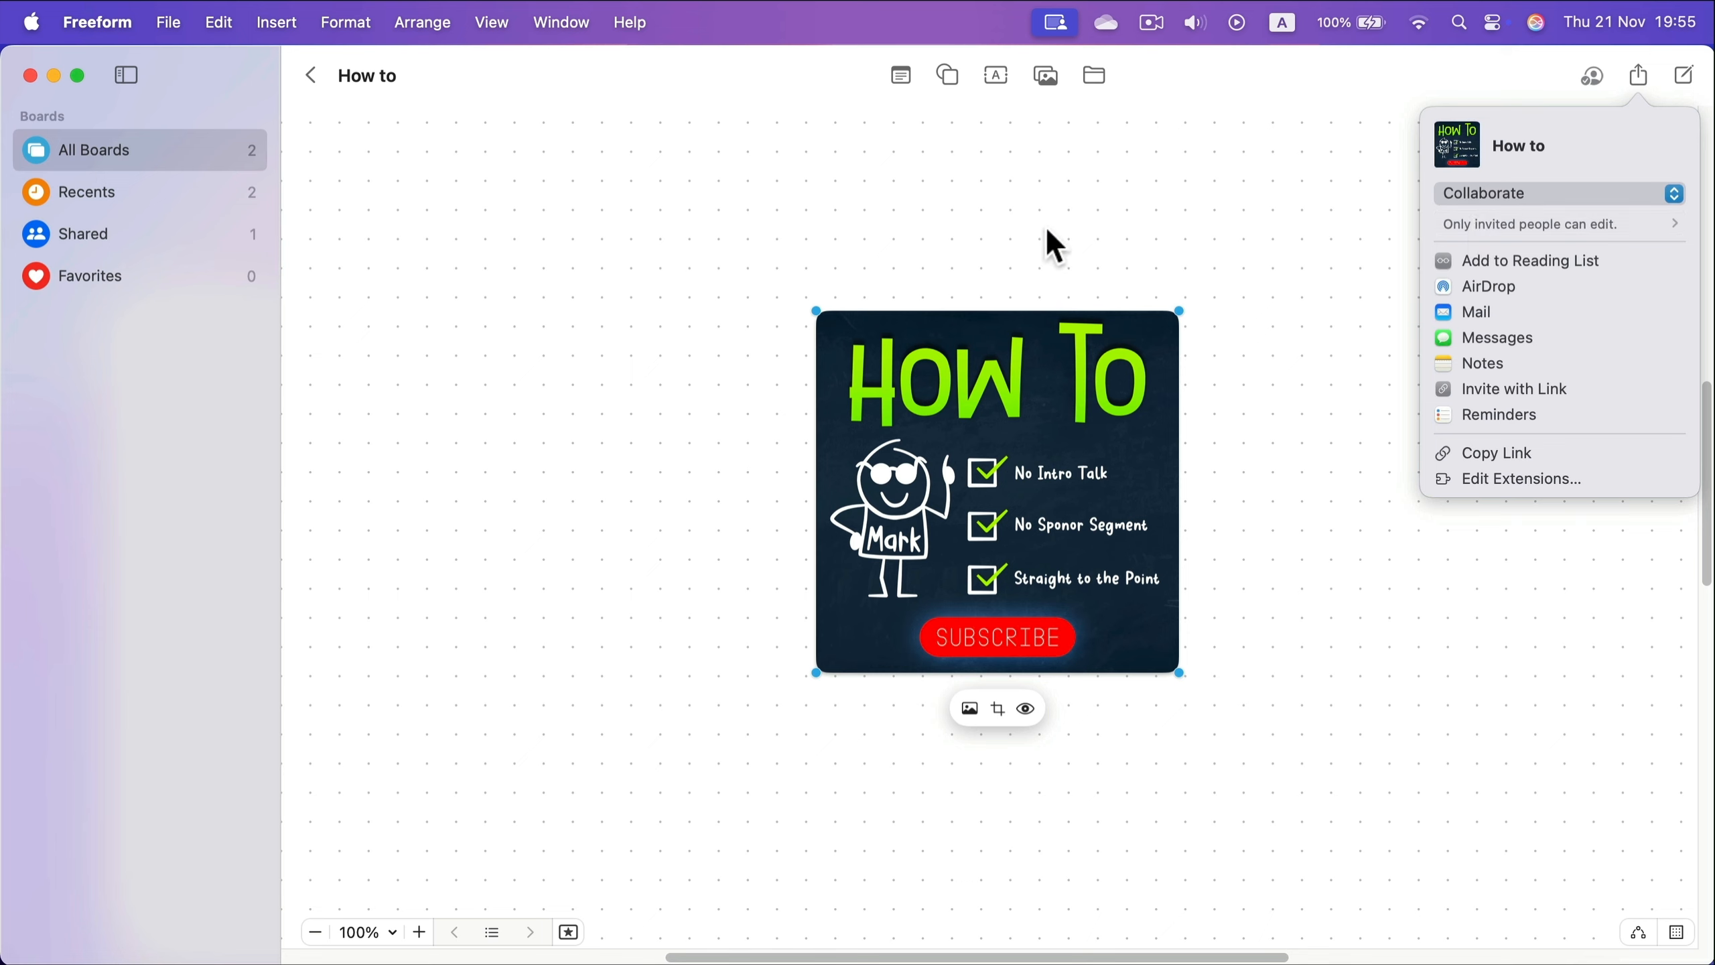
pyautogui.click(1581, 194)
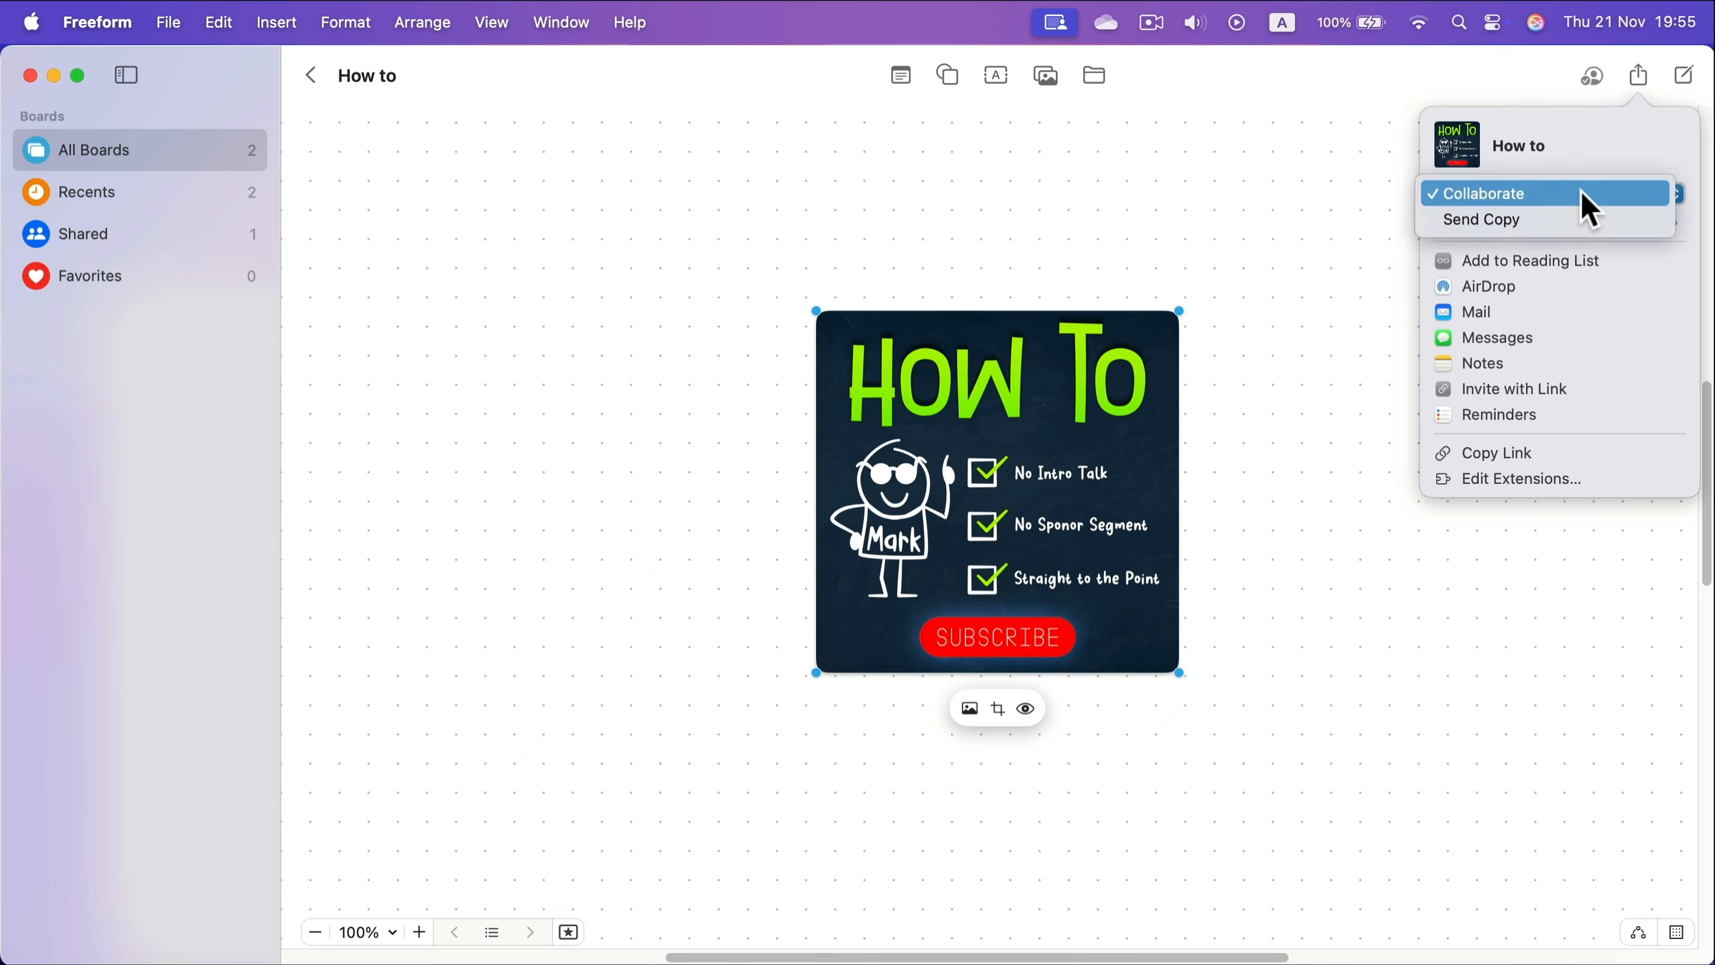
pyautogui.click(1554, 220)
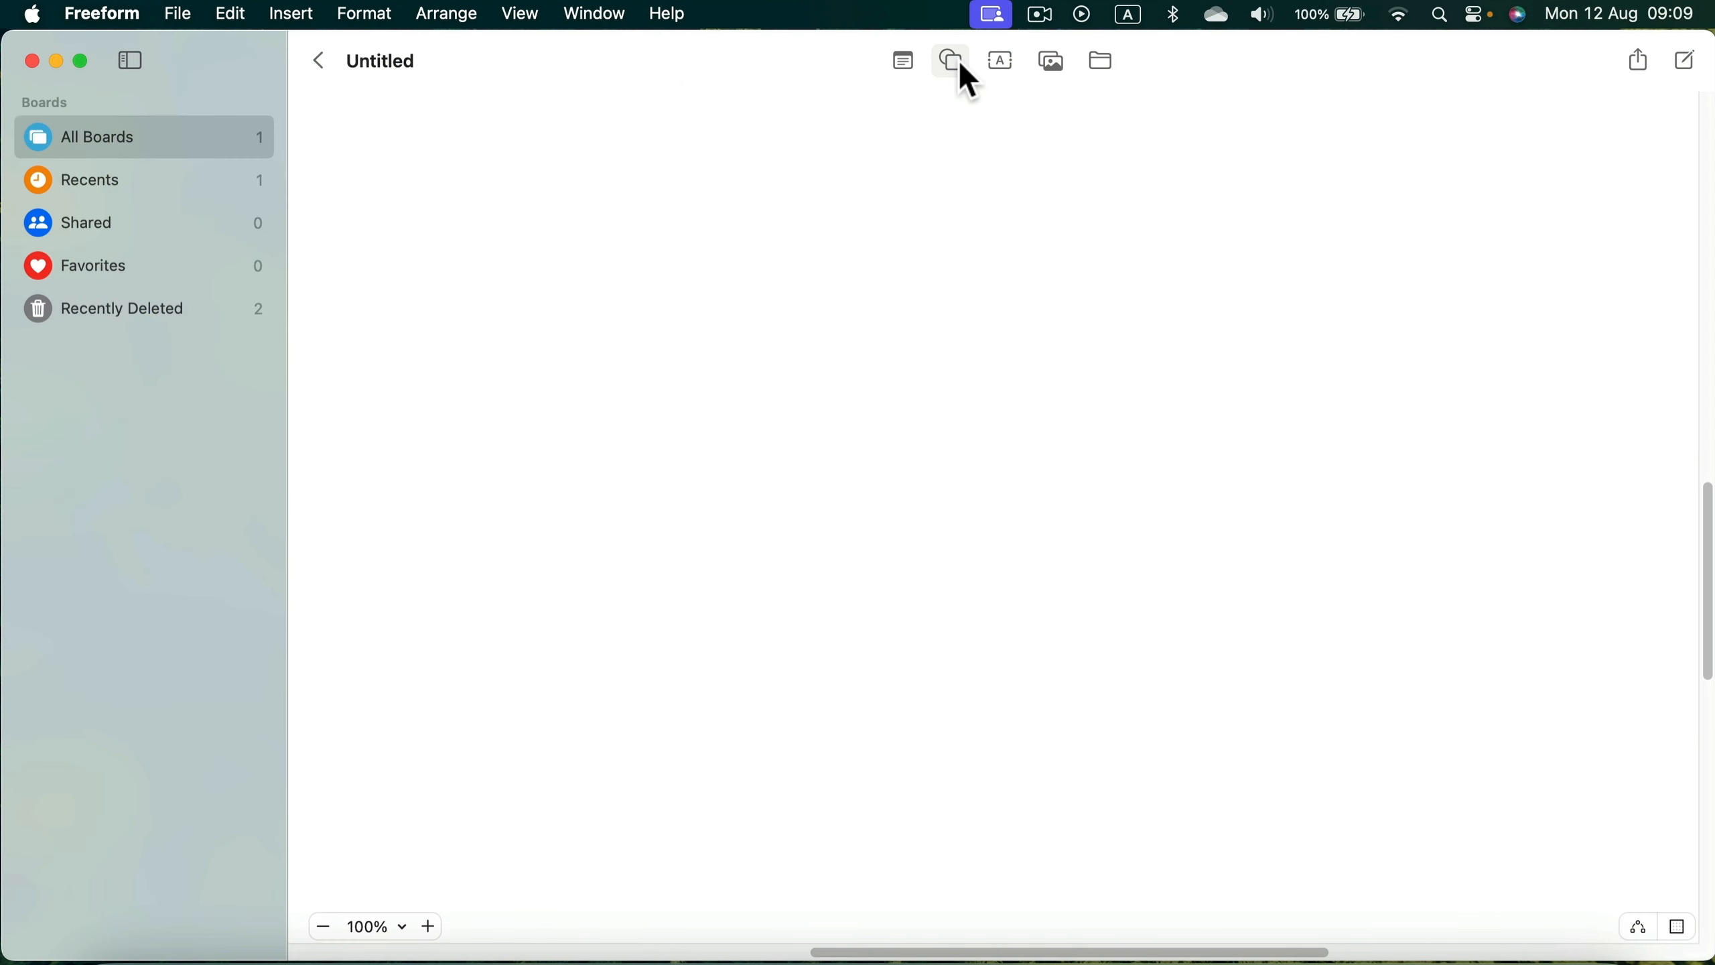
# Insert a basic circle, move it near the upper middle of the board and flatten it into a wide ellipse.
pyautogui.click(962, 63)
pyautogui.scroll(3, 849, 236)
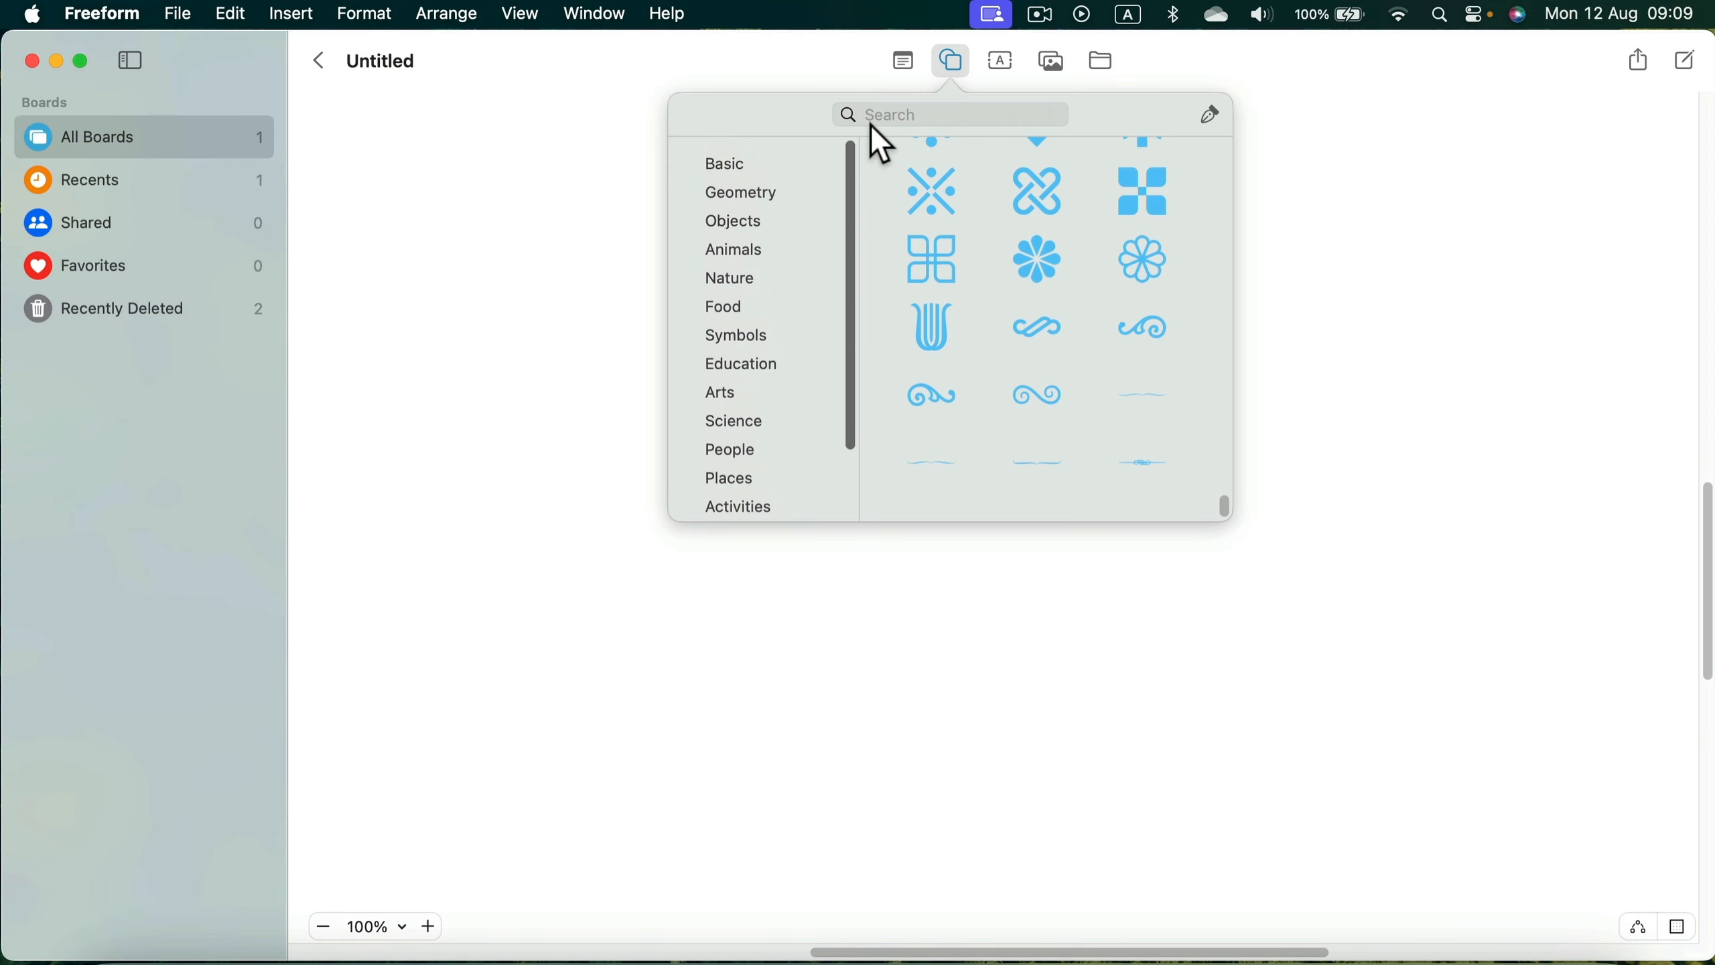
pyautogui.click(749, 165)
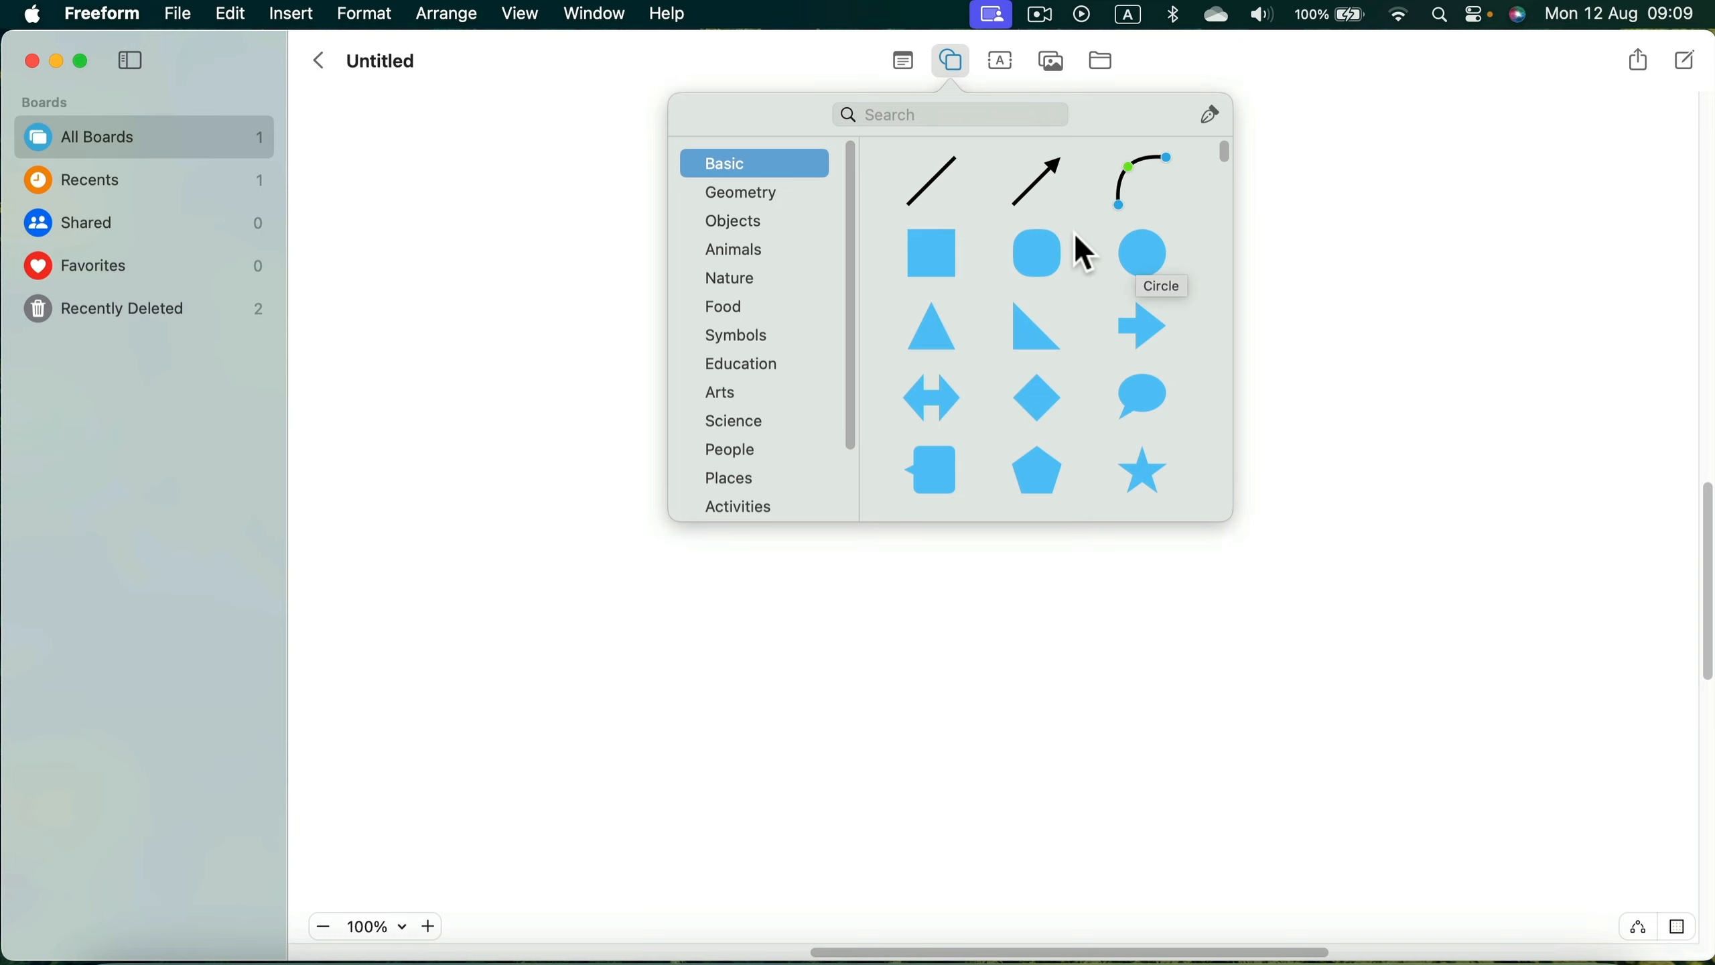
pyautogui.click(1148, 270)
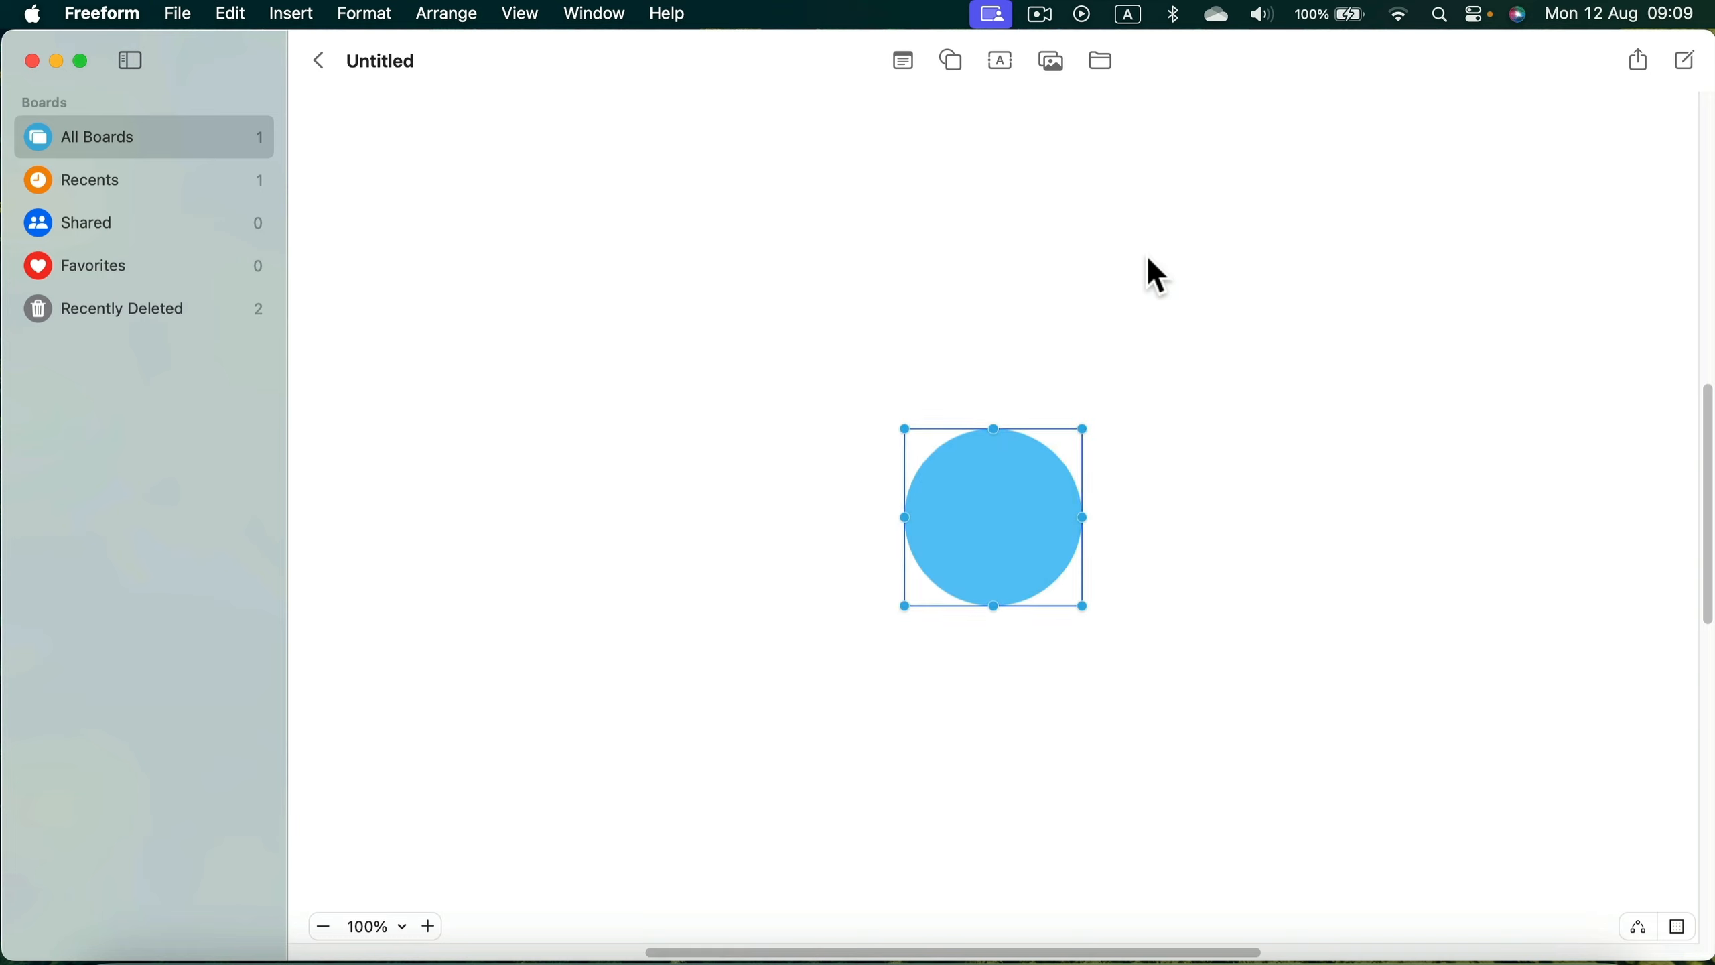
pyautogui.moveTo(1003, 563); pyautogui.dragTo(1043, 233)
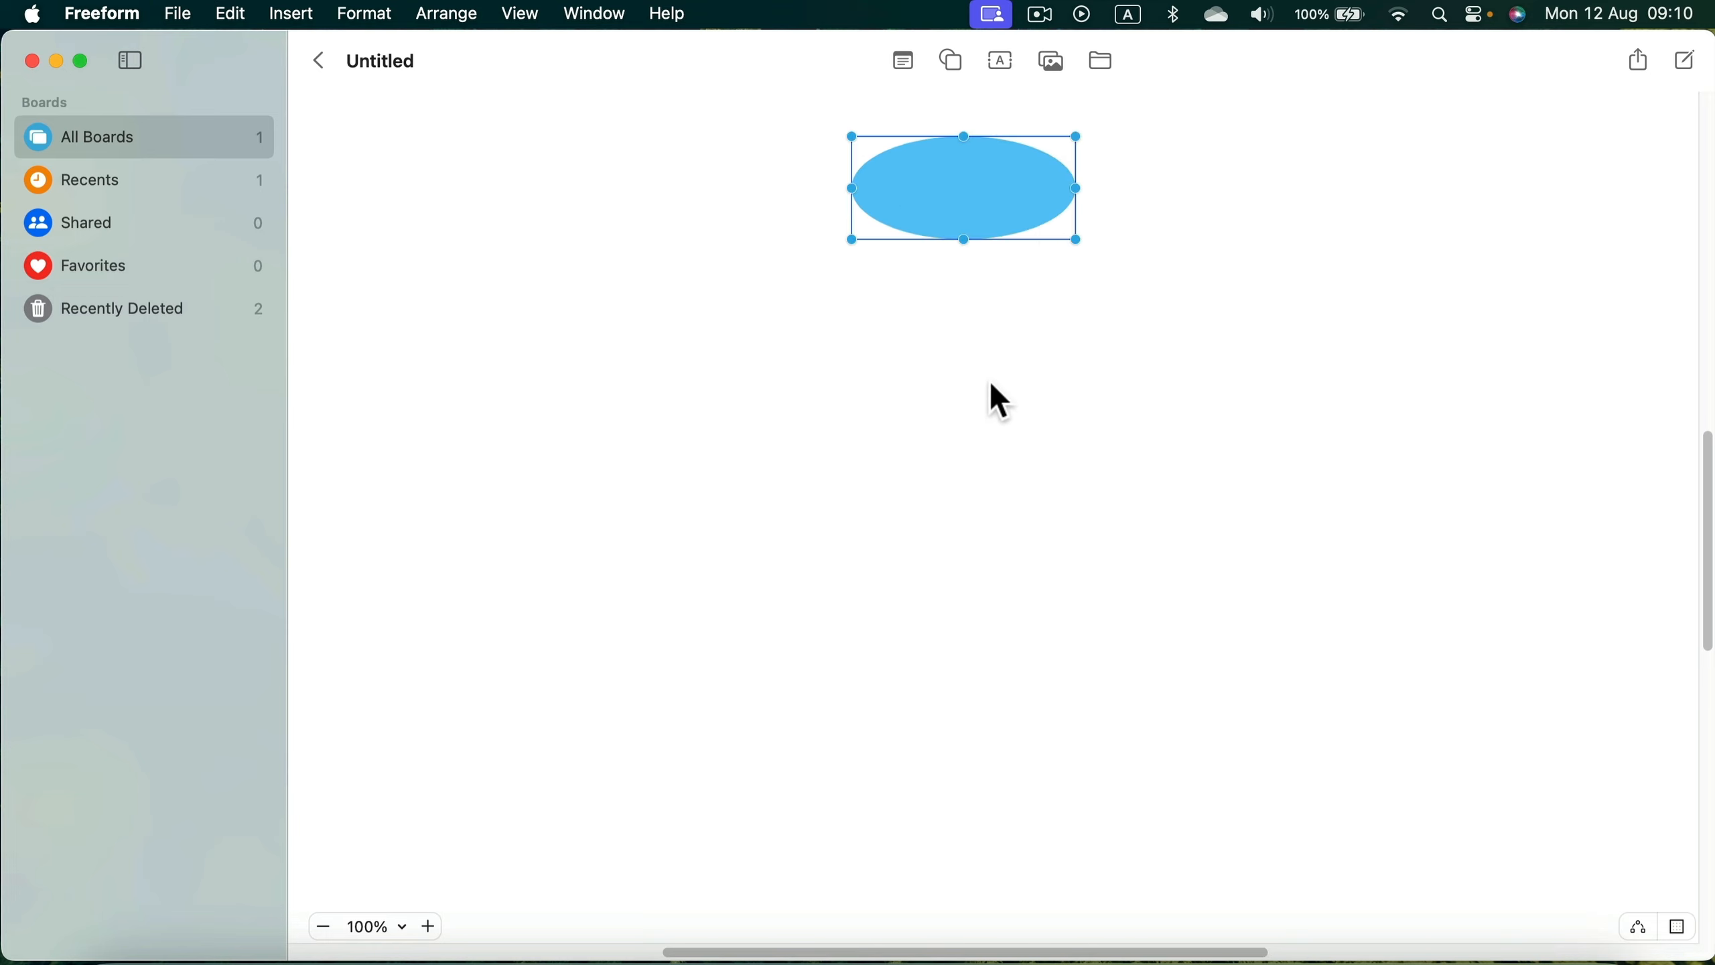
# Insert a square and reshape it into a wide rectangle centred just below the ellipse.
pyautogui.click(959, 64)
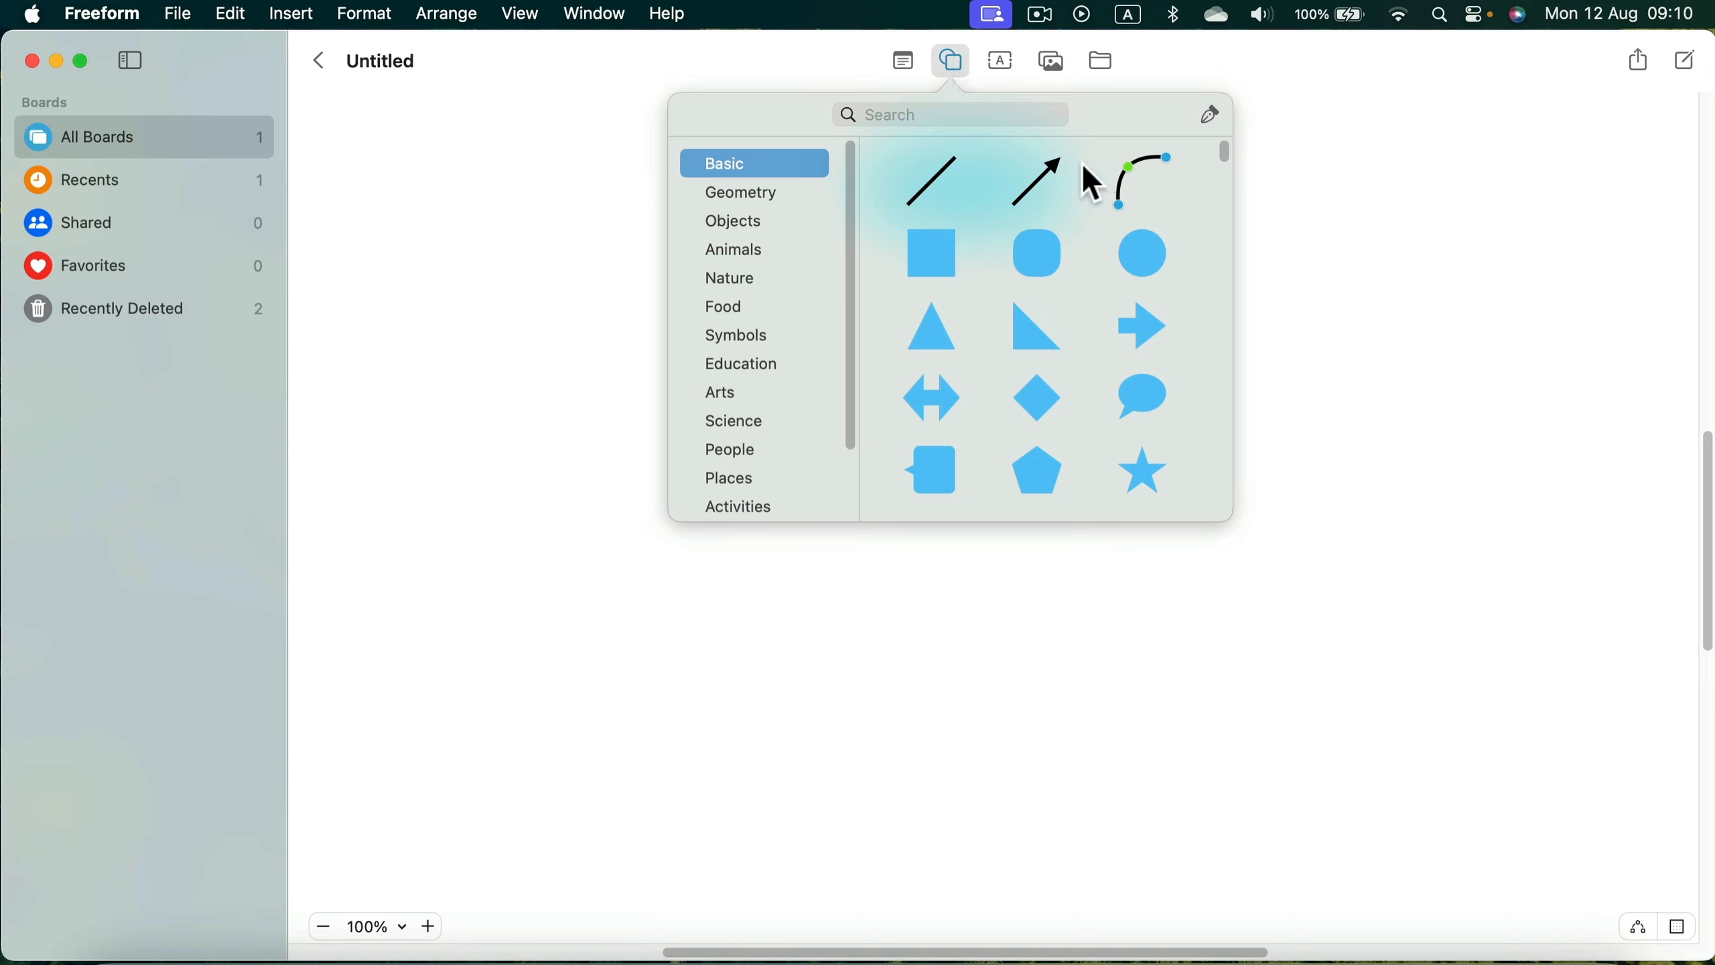
pyautogui.click(952, 270)
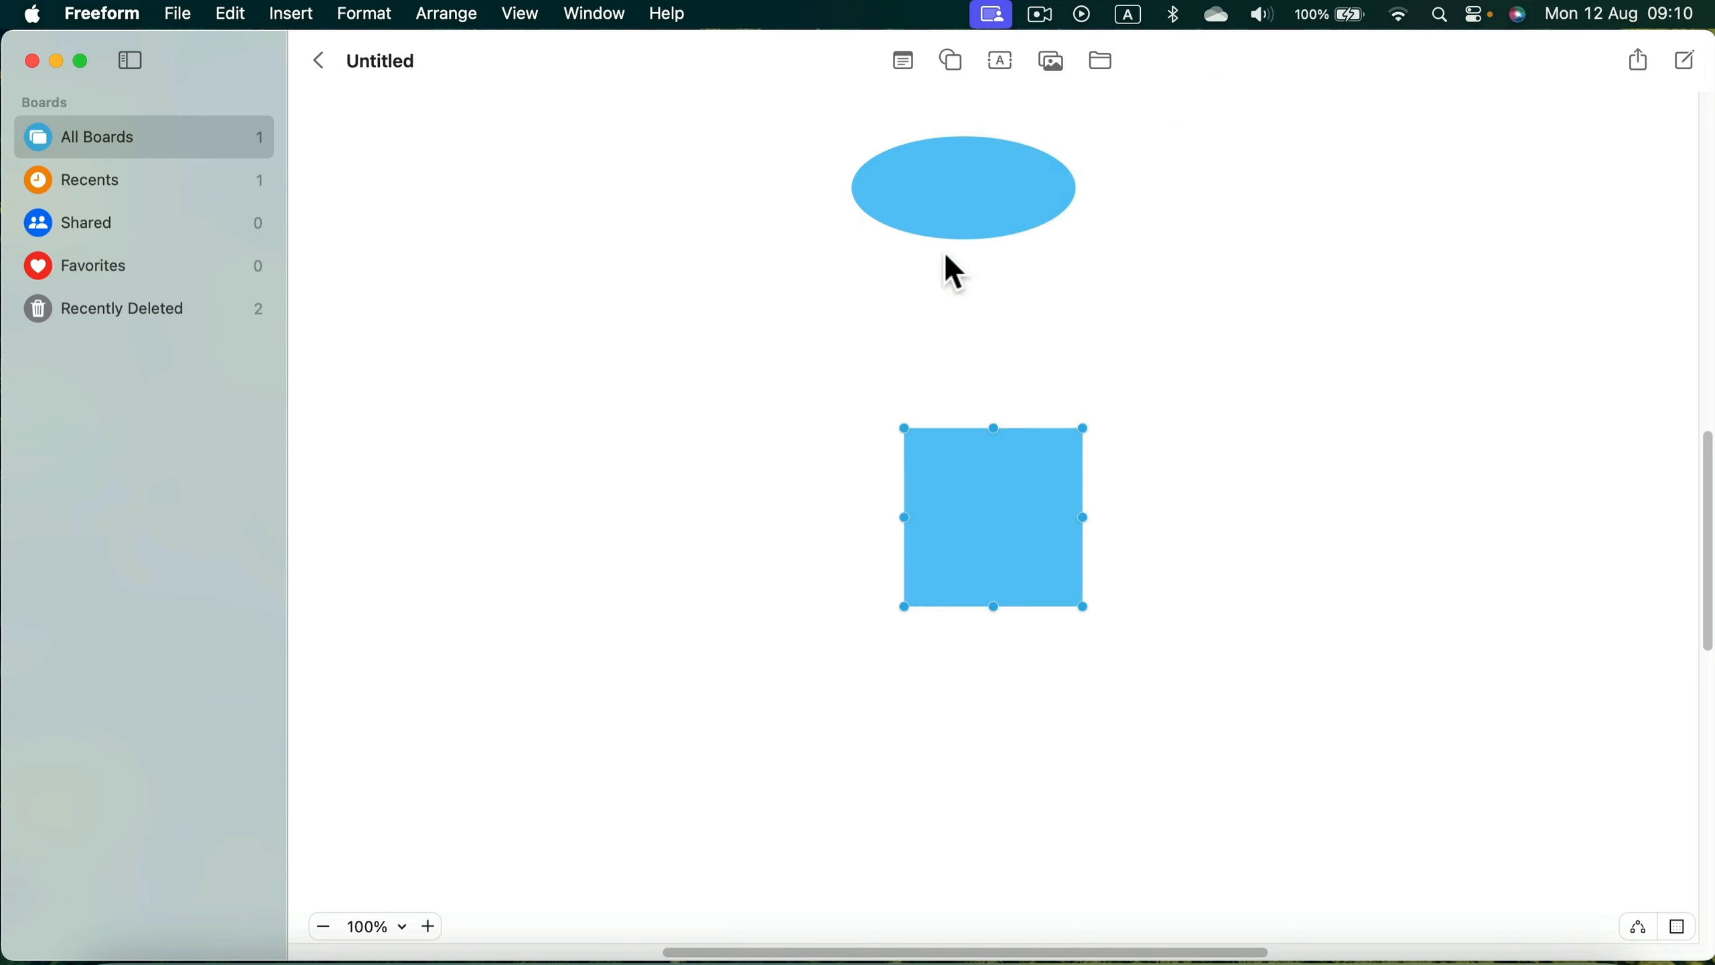
pyautogui.moveTo(1025, 521); pyautogui.dragTo(918, 398)
pyautogui.moveTo(975, 483); pyautogui.dragTo(1152, 445)
pyautogui.moveTo(1099, 384); pyautogui.dragTo(1089, 369)
pyautogui.click(1168, 162)
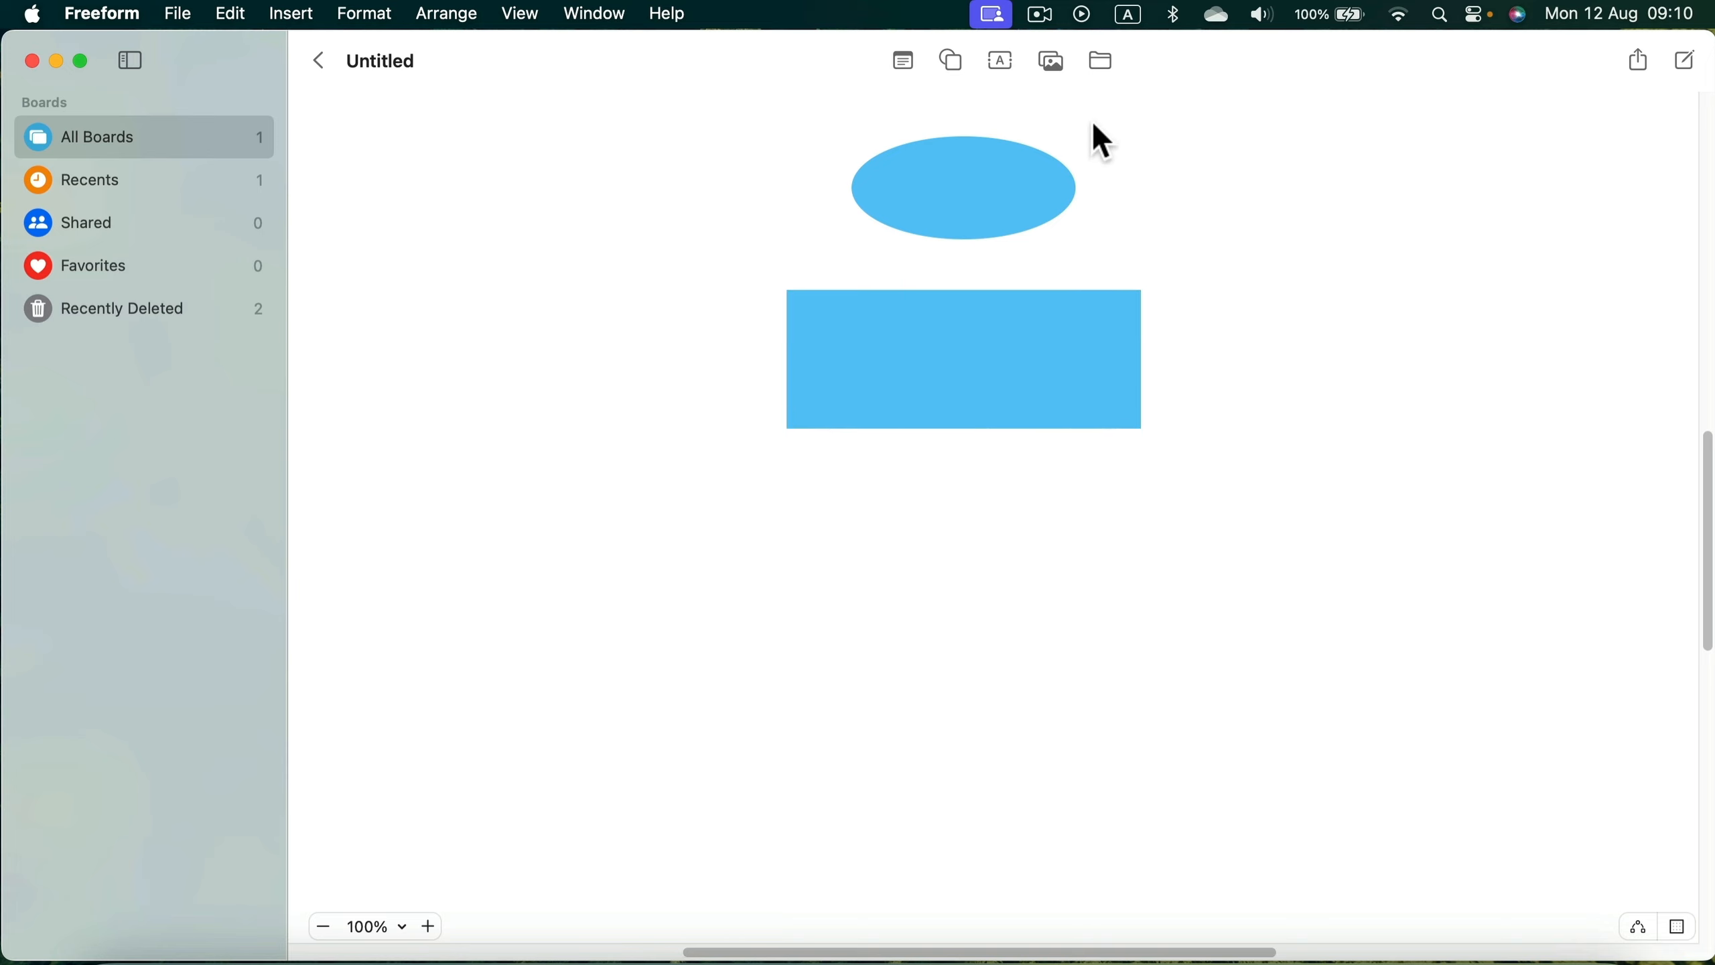
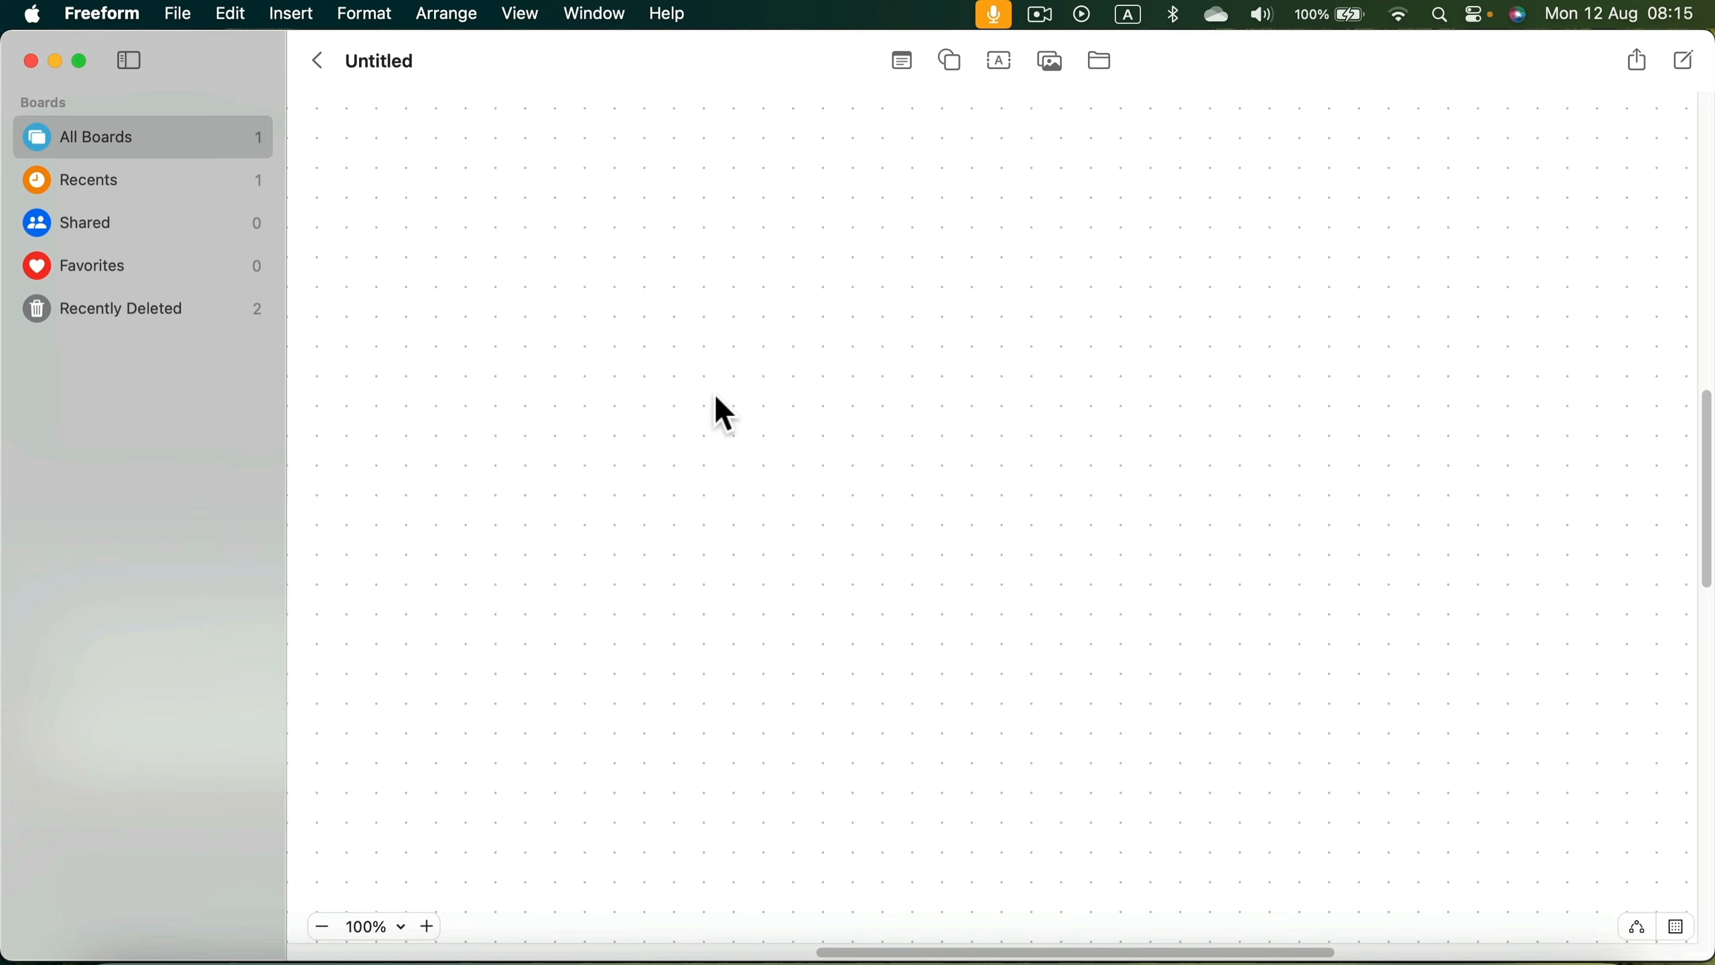
# Insert a square and a circle of equal height, placing the circle over the square's right half to form a D shape.
pyautogui.click(957, 60)
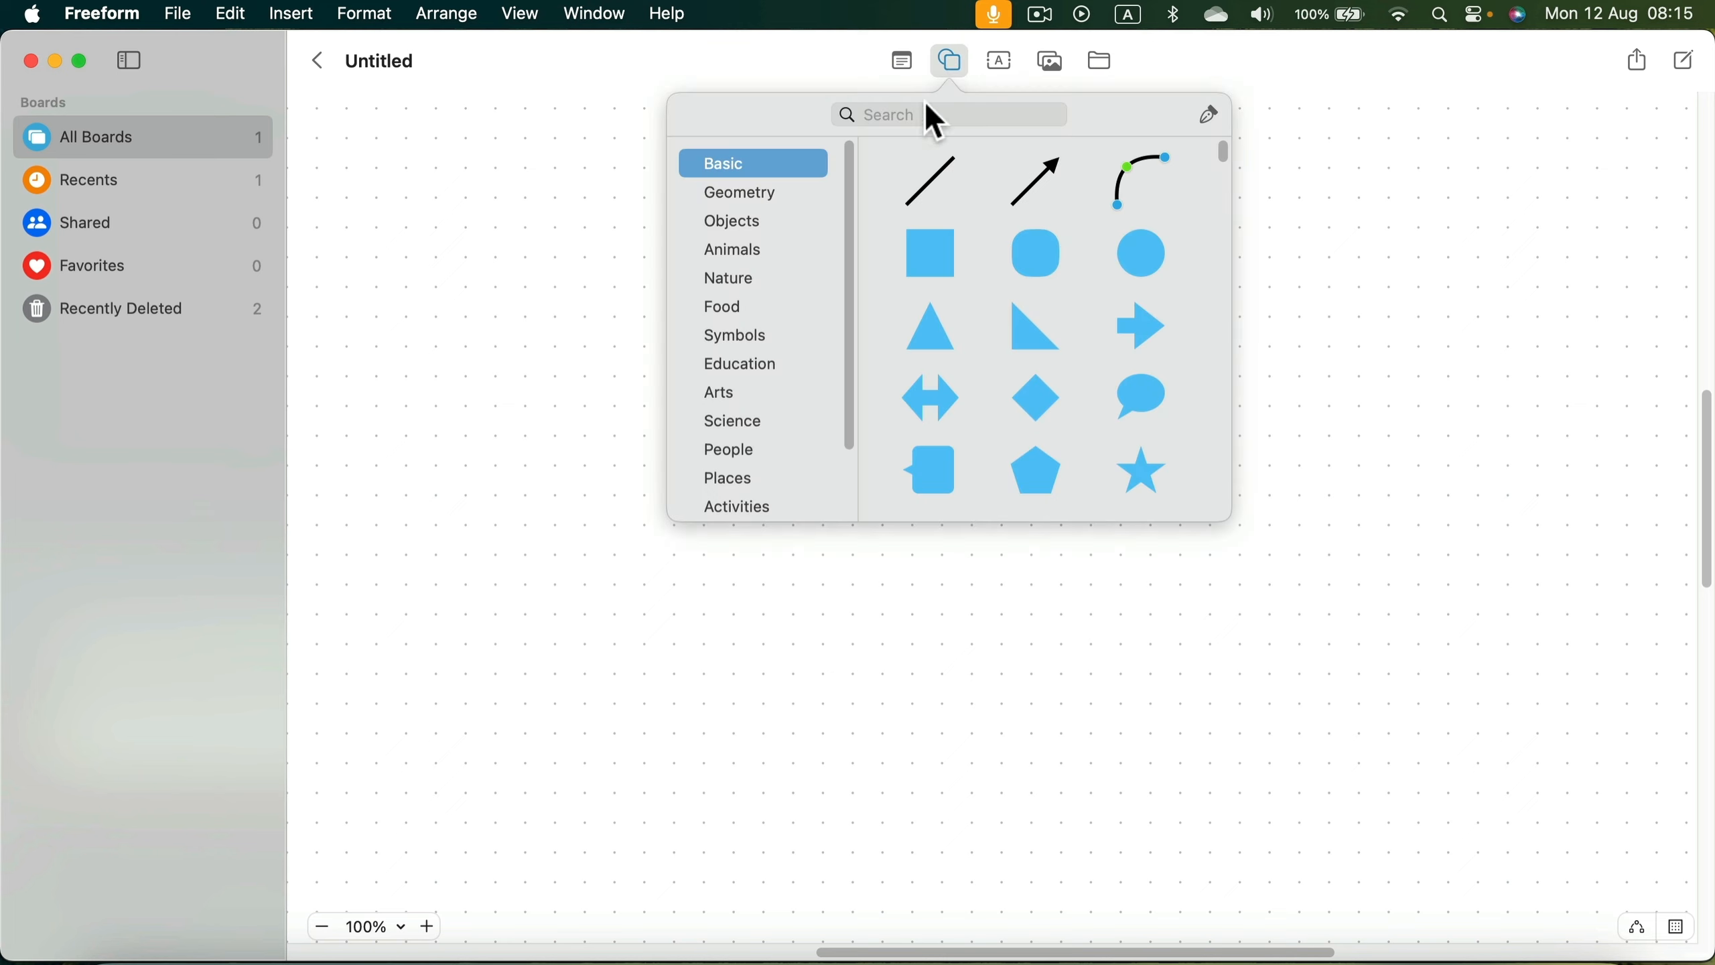
pyautogui.click(926, 270)
pyautogui.moveTo(976, 510); pyautogui.dragTo(834, 368)
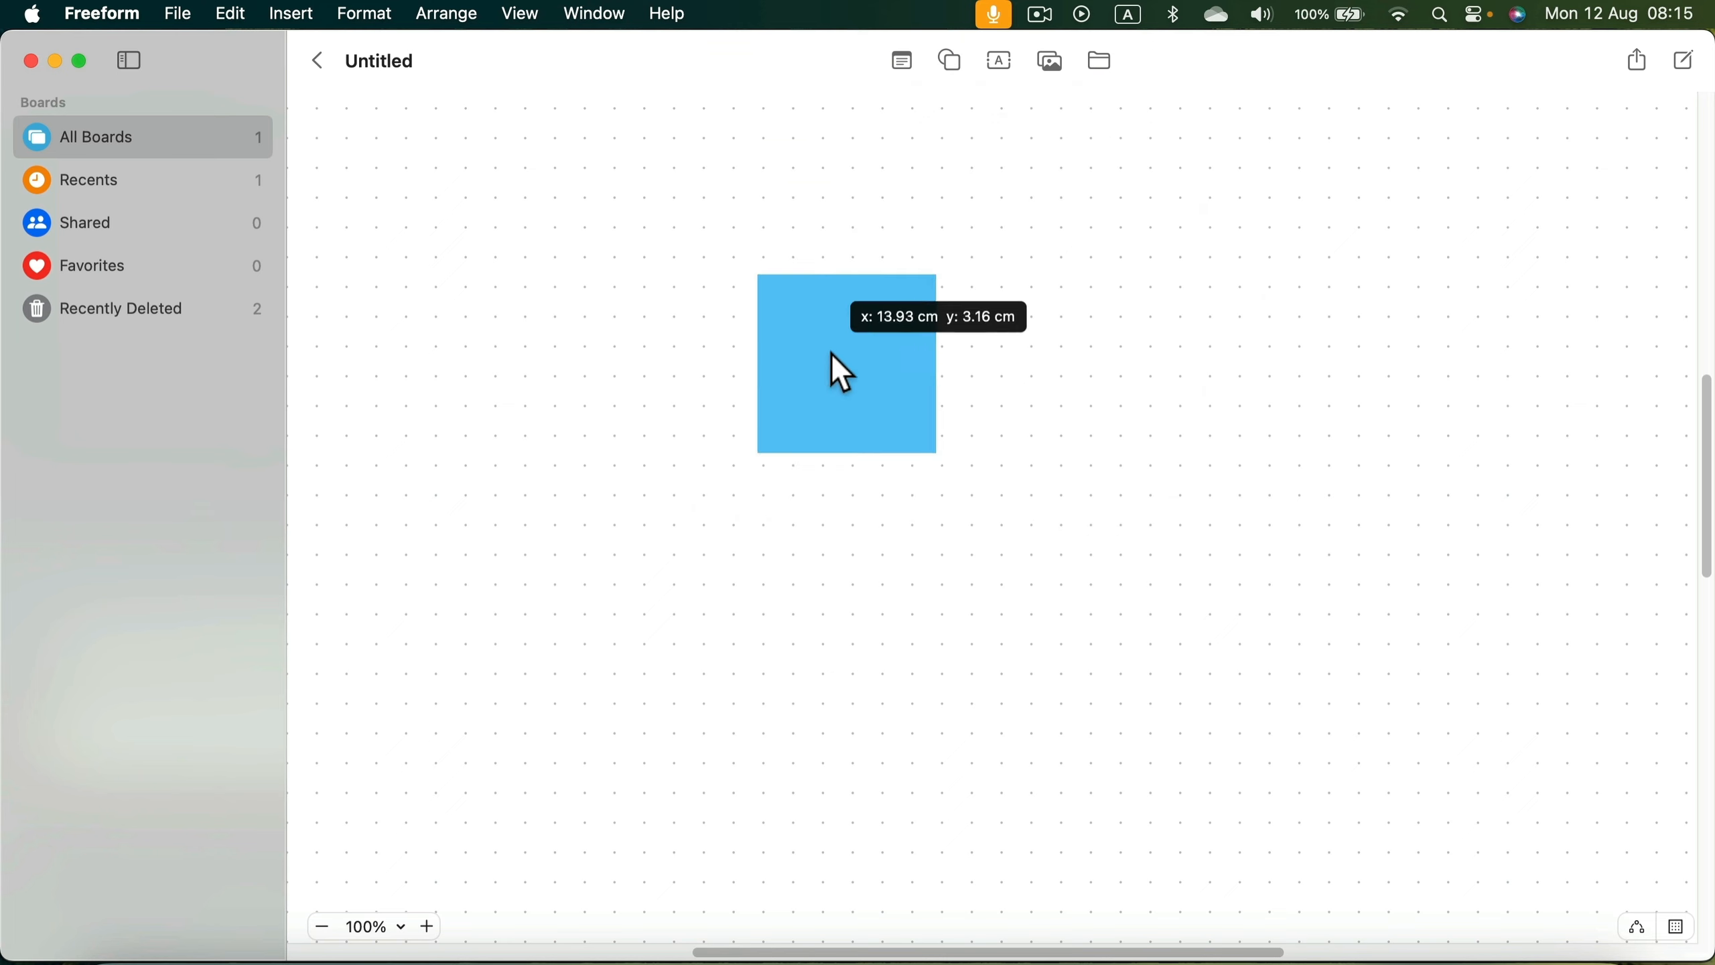
pyautogui.click(951, 57)
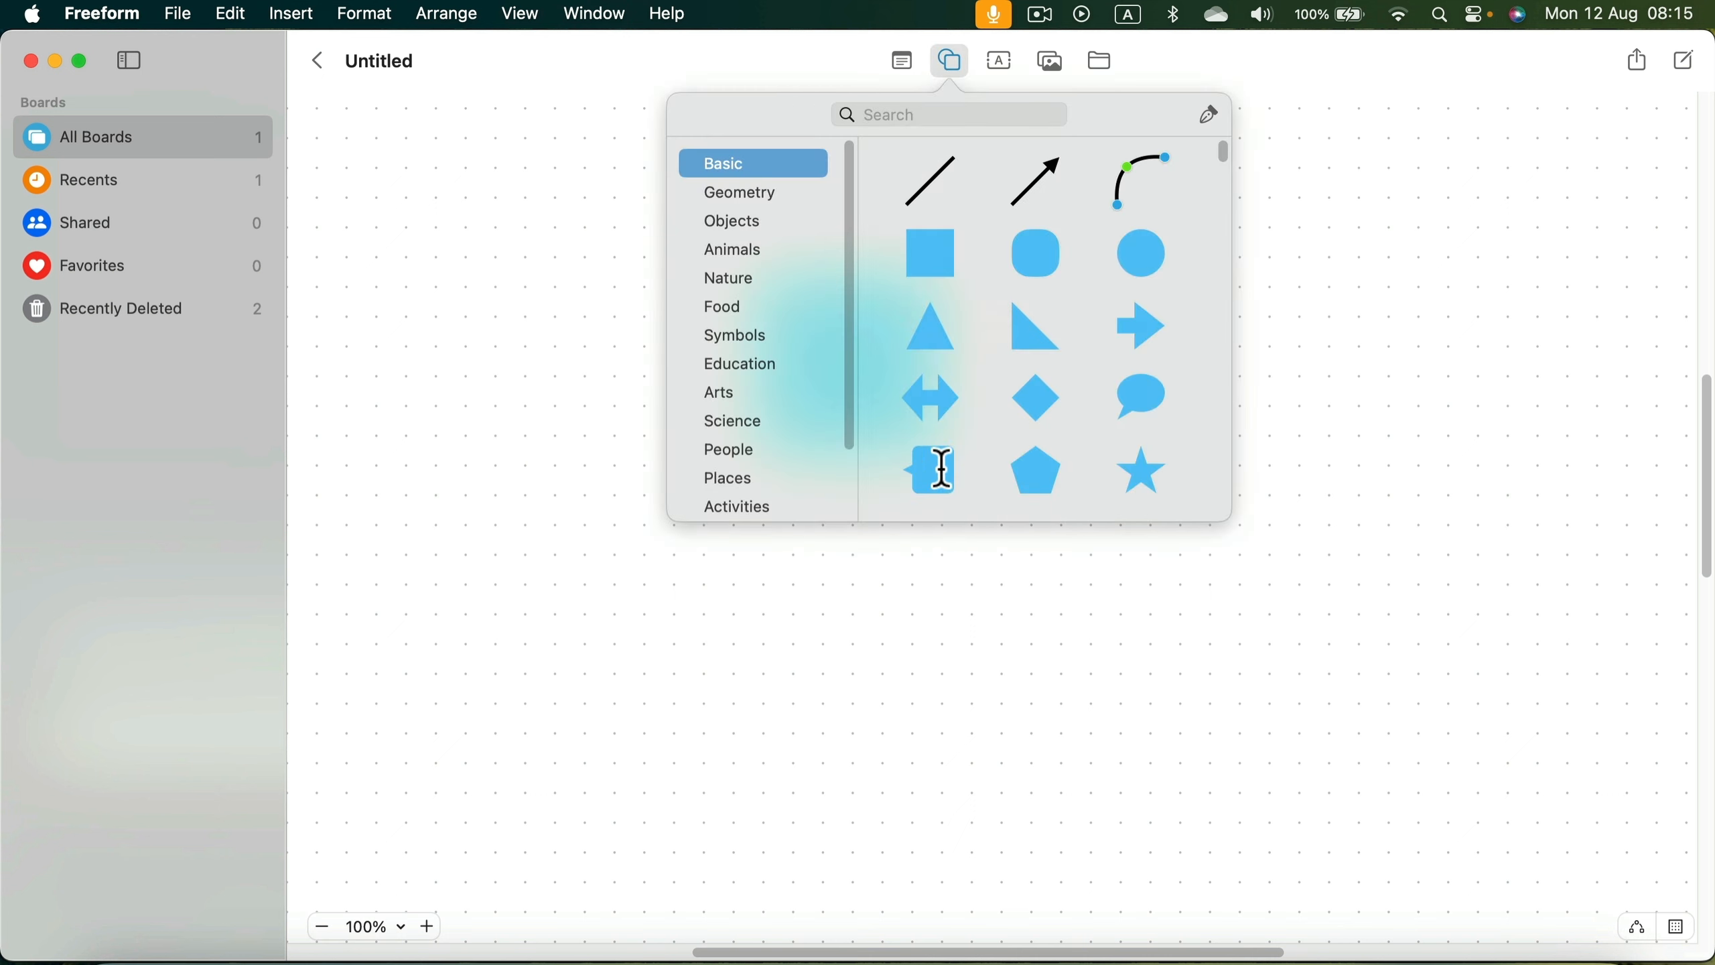
pyautogui.click(1121, 249)
pyautogui.moveTo(1014, 516); pyautogui.dragTo(953, 360)
pyautogui.click(822, 218)
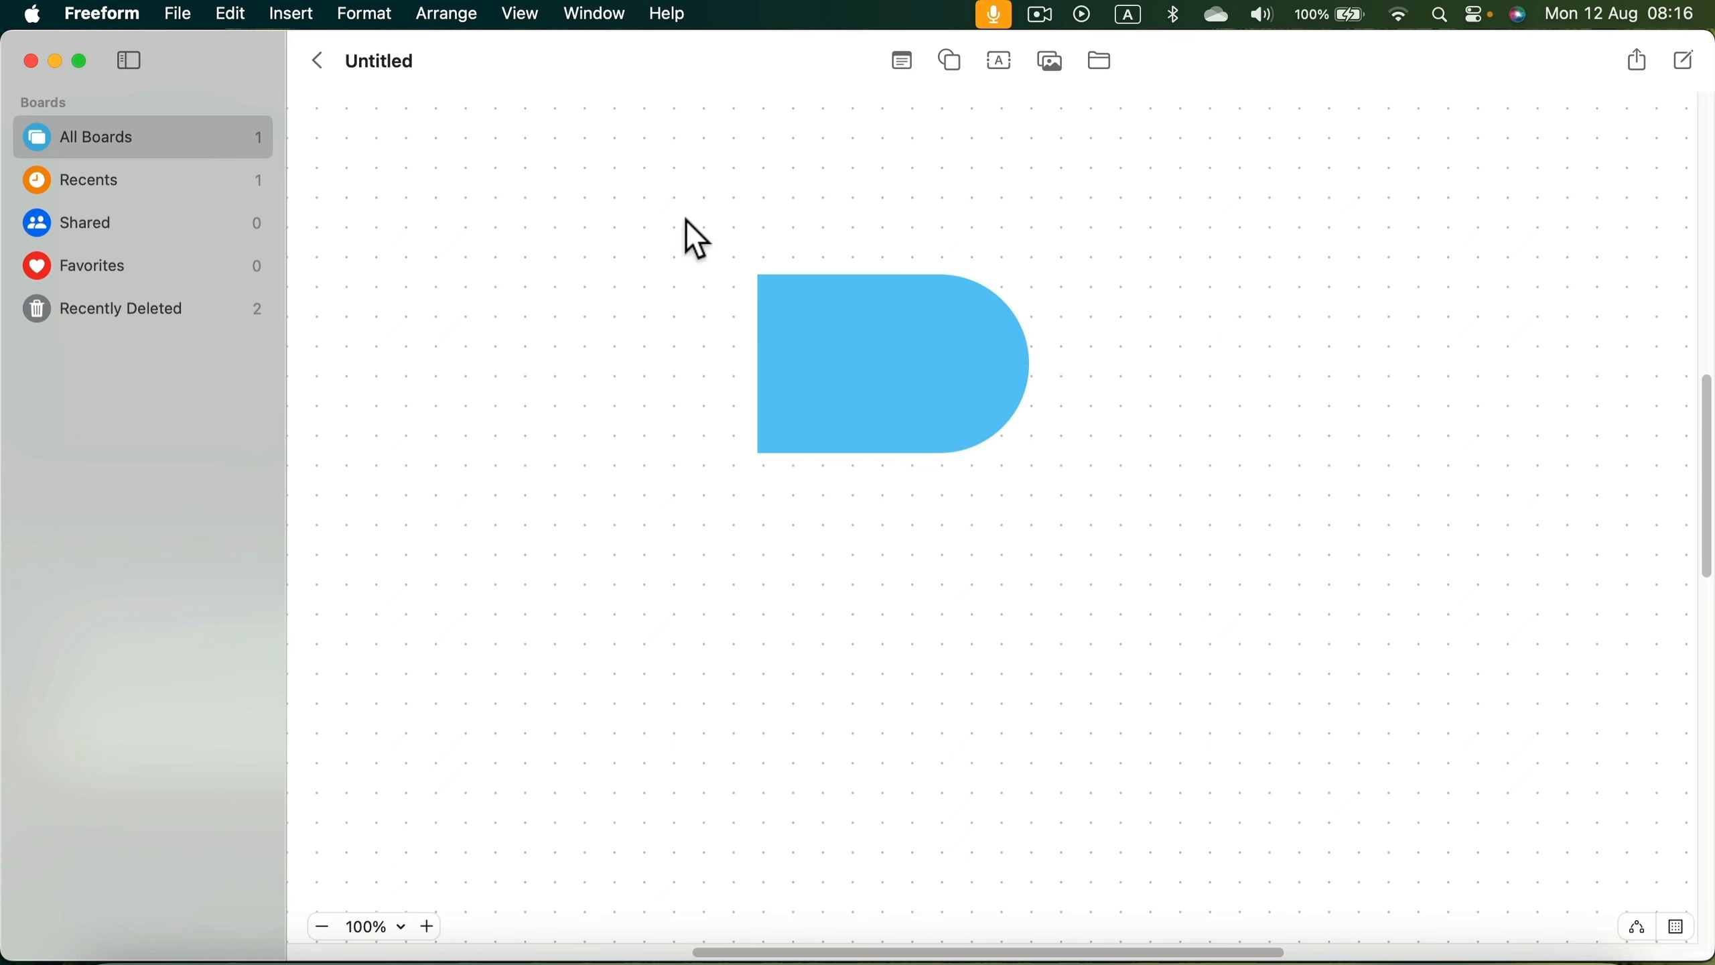
# Select the overlapping square and circle and unite them into one shape.
pyautogui.moveTo(677, 213); pyautogui.dragTo(1232, 569)
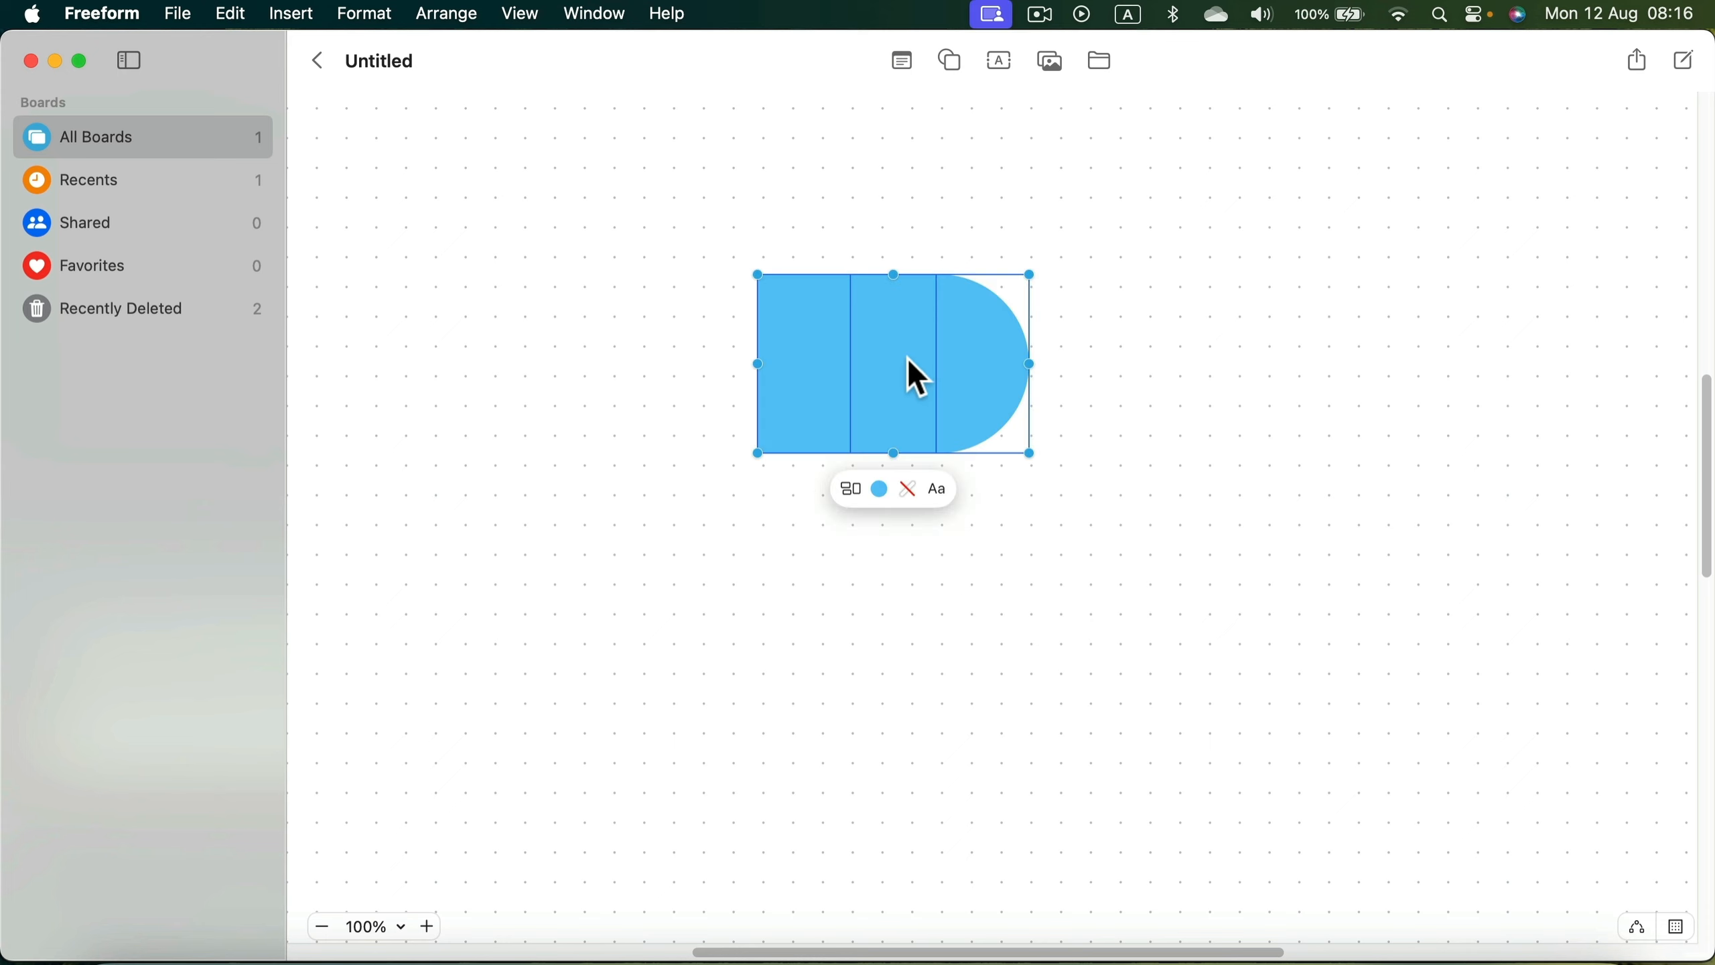
pyautogui.click(850, 489)
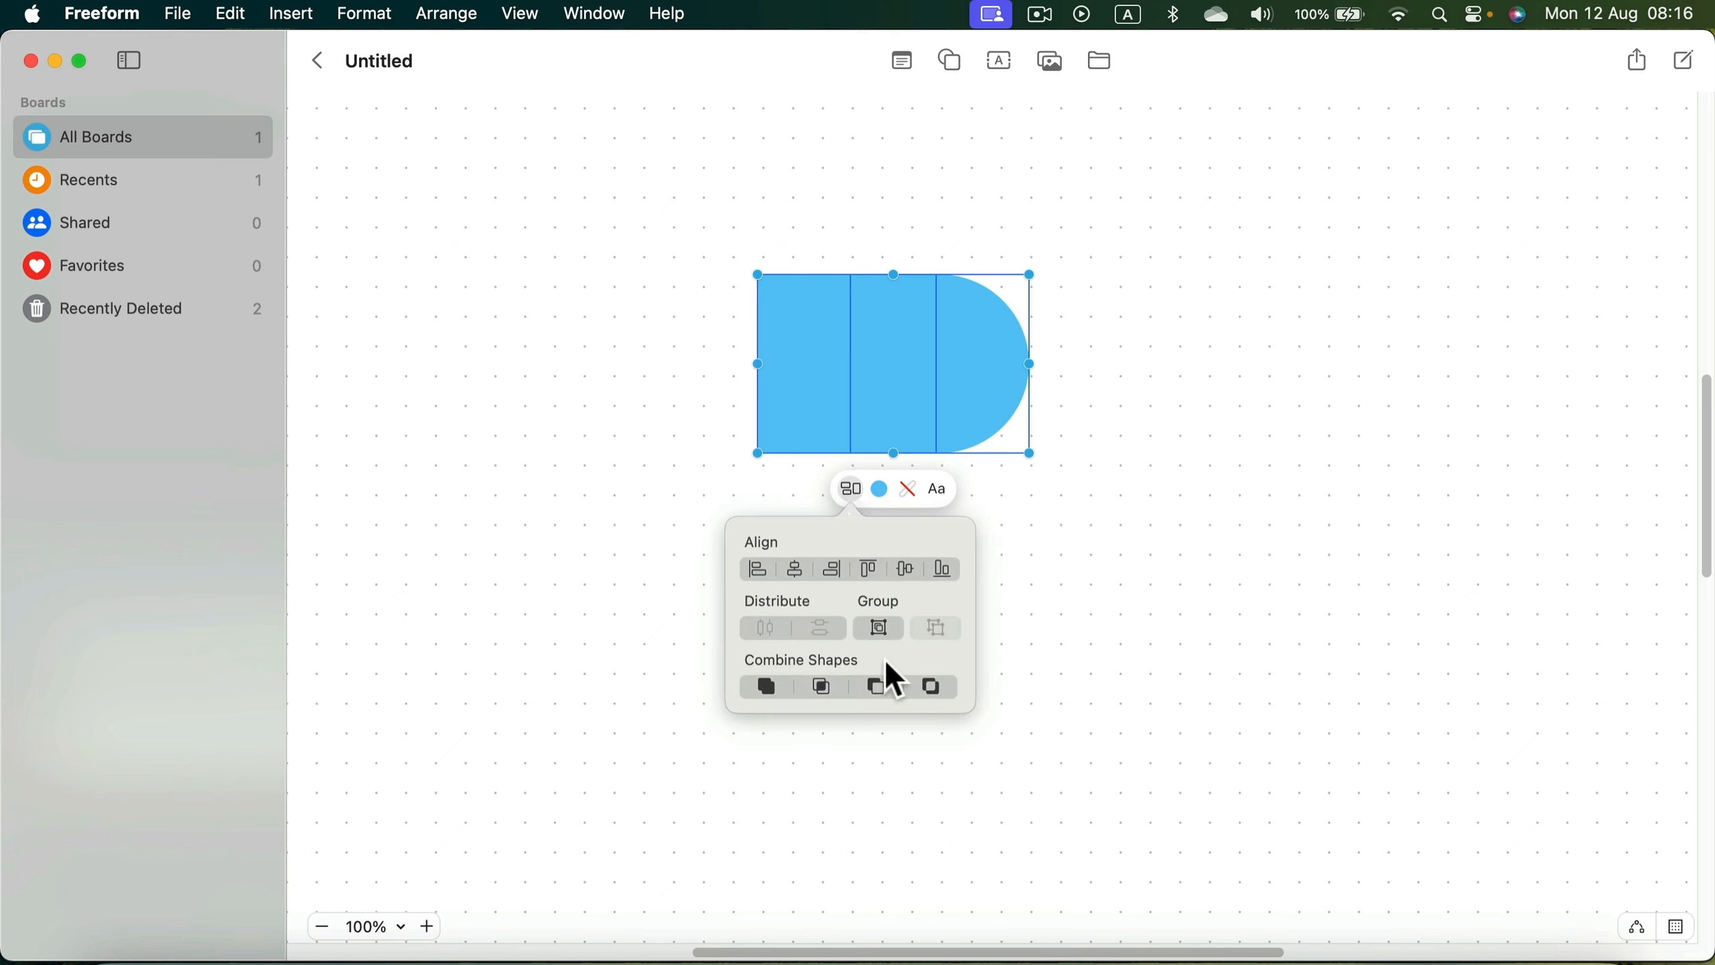
pyautogui.click(763, 682)
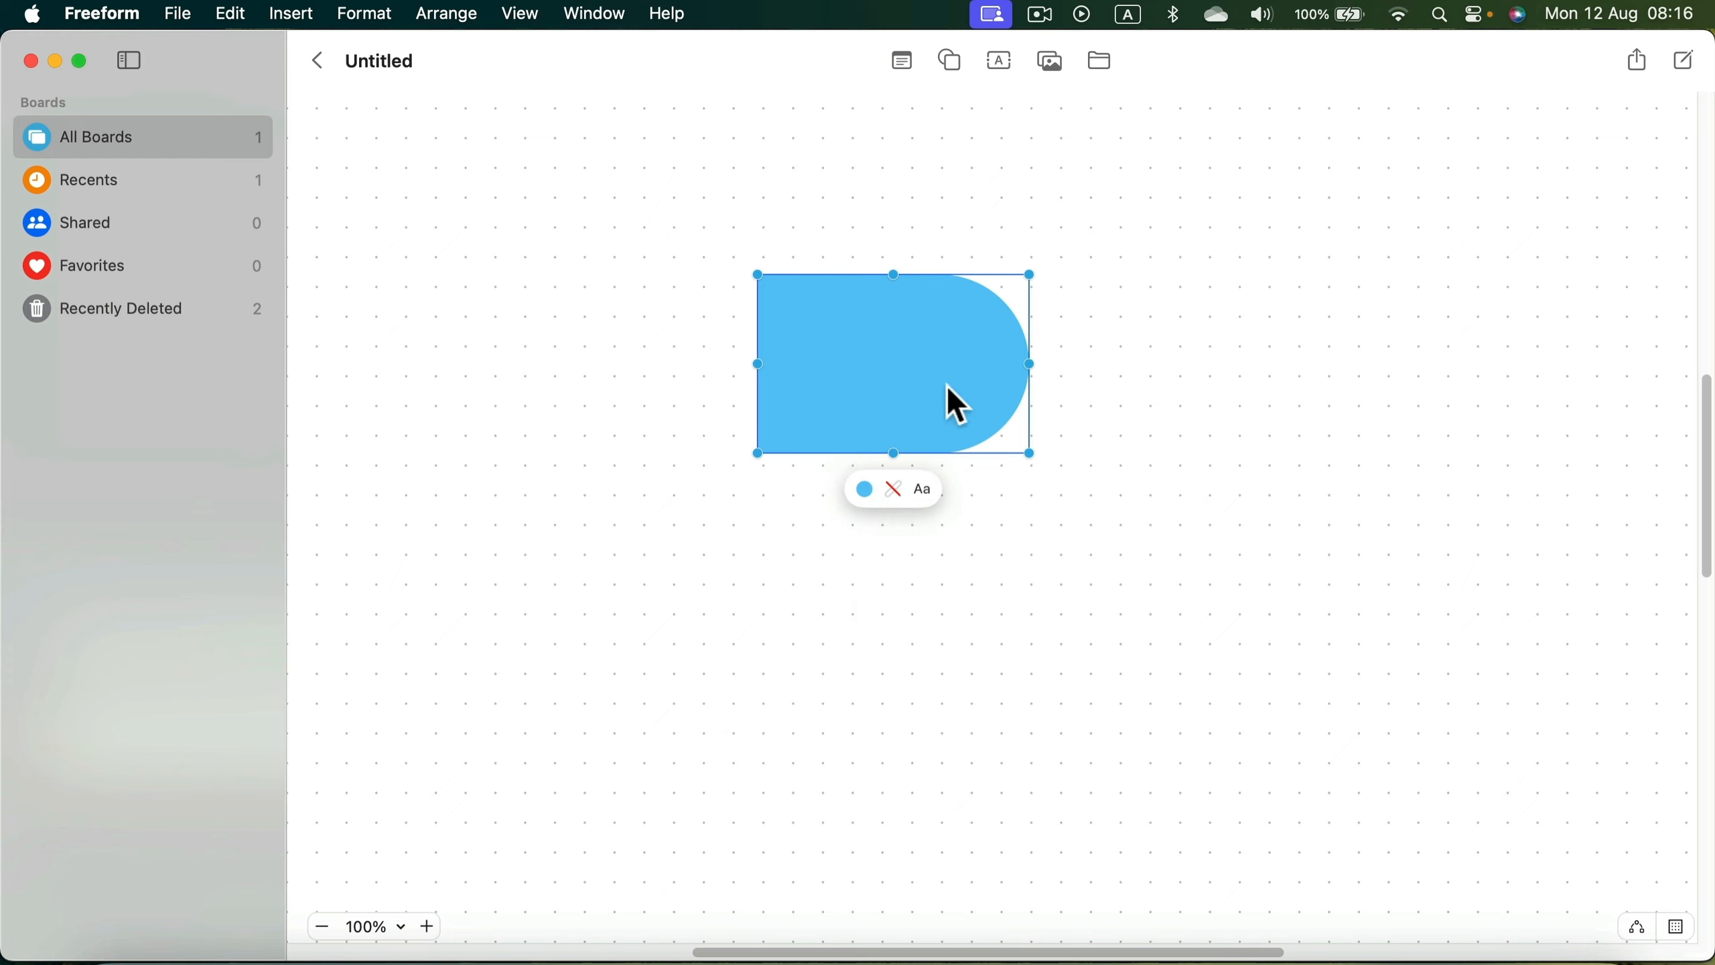
# Replace the D shape's blue fill with no fill and a solid black outline, and move it to the upper left of the board.
pyautogui.moveTo(946, 380); pyautogui.dragTo(943, 357)
pyautogui.click(865, 461)
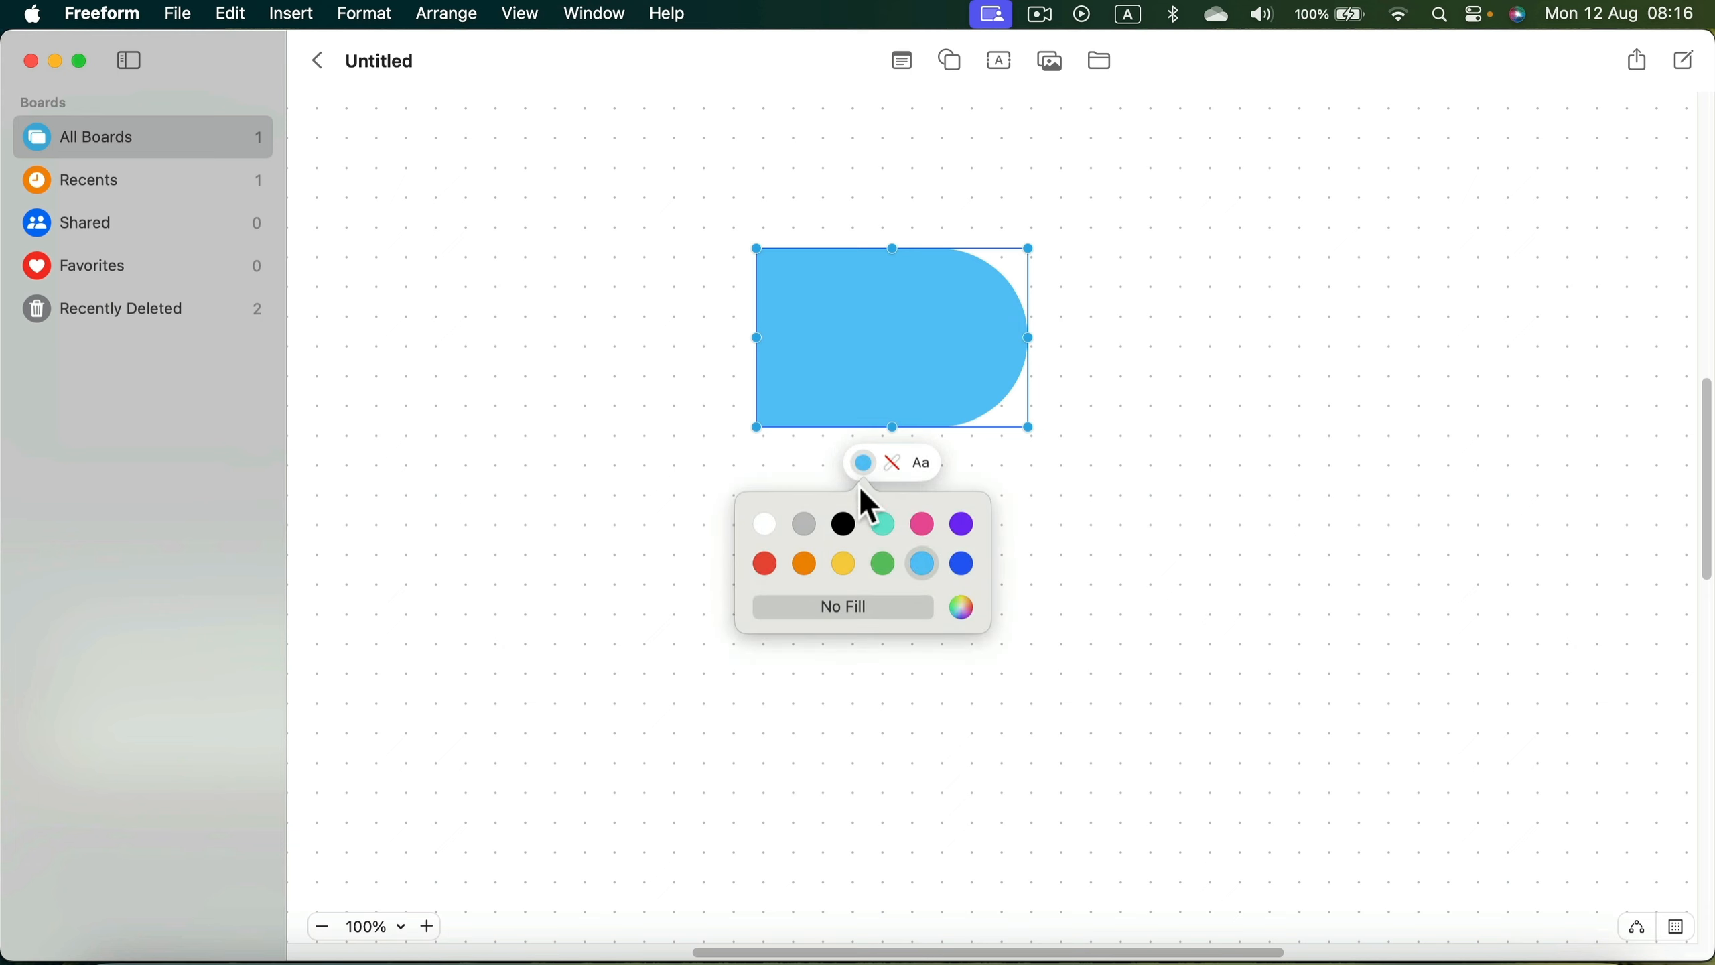
pyautogui.click(852, 600)
pyautogui.click(894, 463)
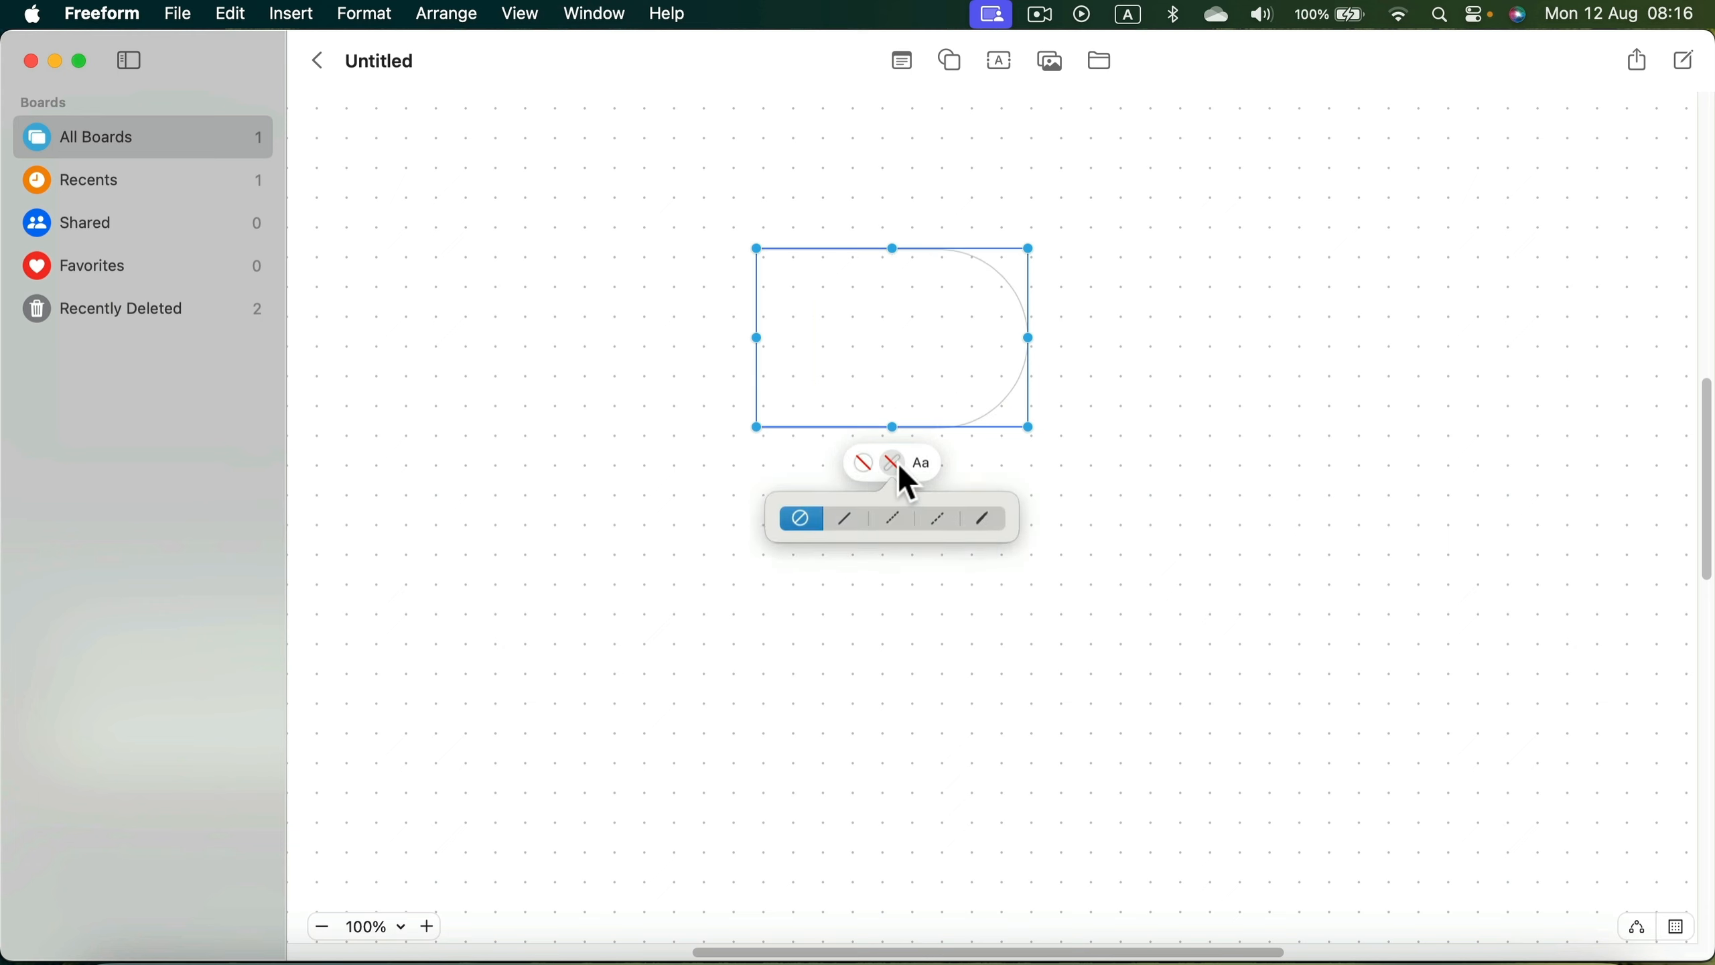
pyautogui.click(848, 518)
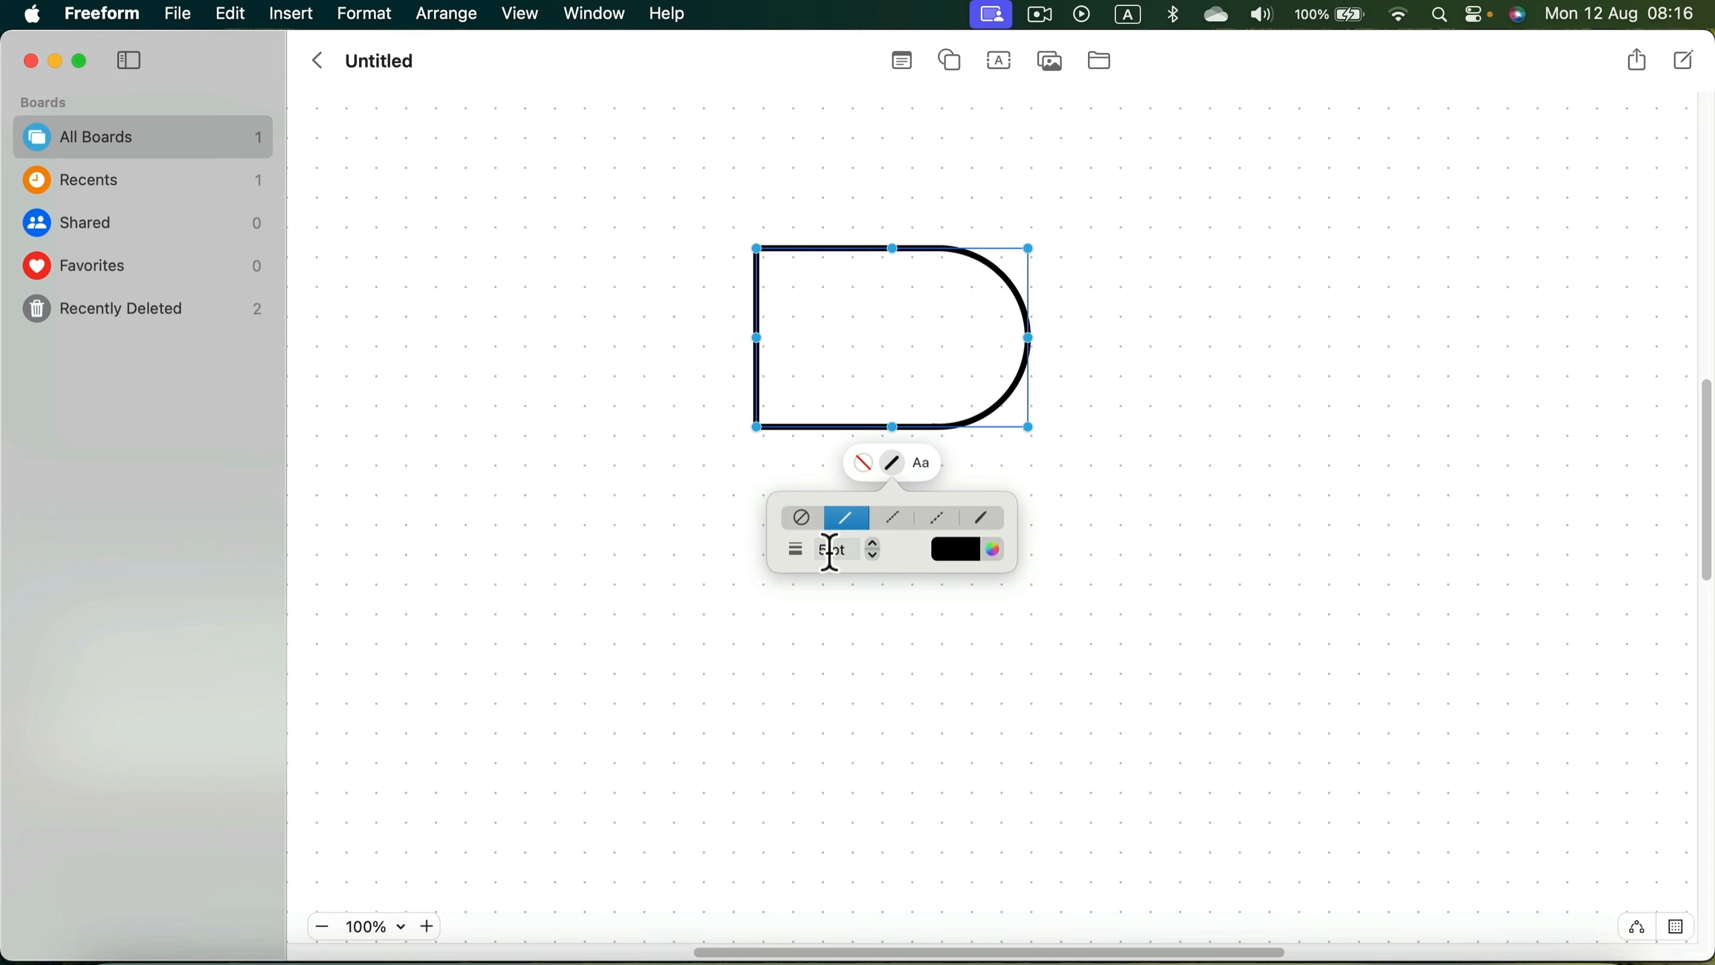
pyautogui.click(874, 554)
pyautogui.click(876, 542)
pyautogui.moveTo(1004, 414); pyautogui.dragTo(829, 318)
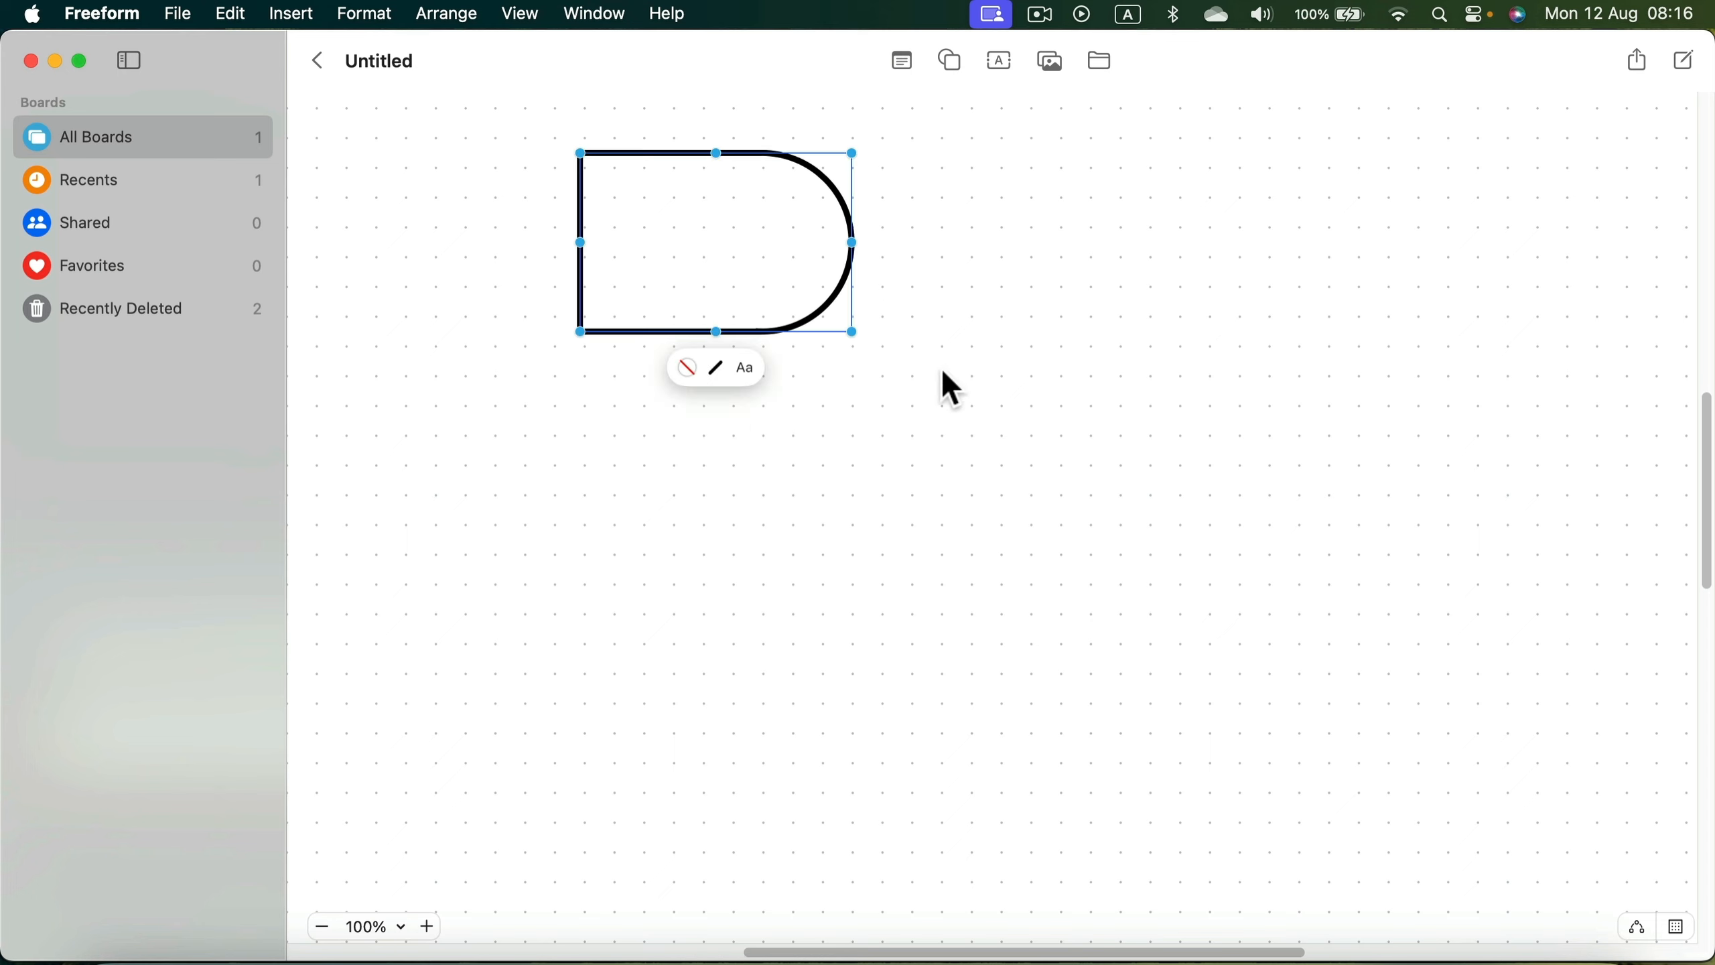
pyautogui.click(855, 564)
# Insert two circles to the lower right of the D shape, placing the second so it overlaps the top of the first.
pyautogui.click(951, 60)
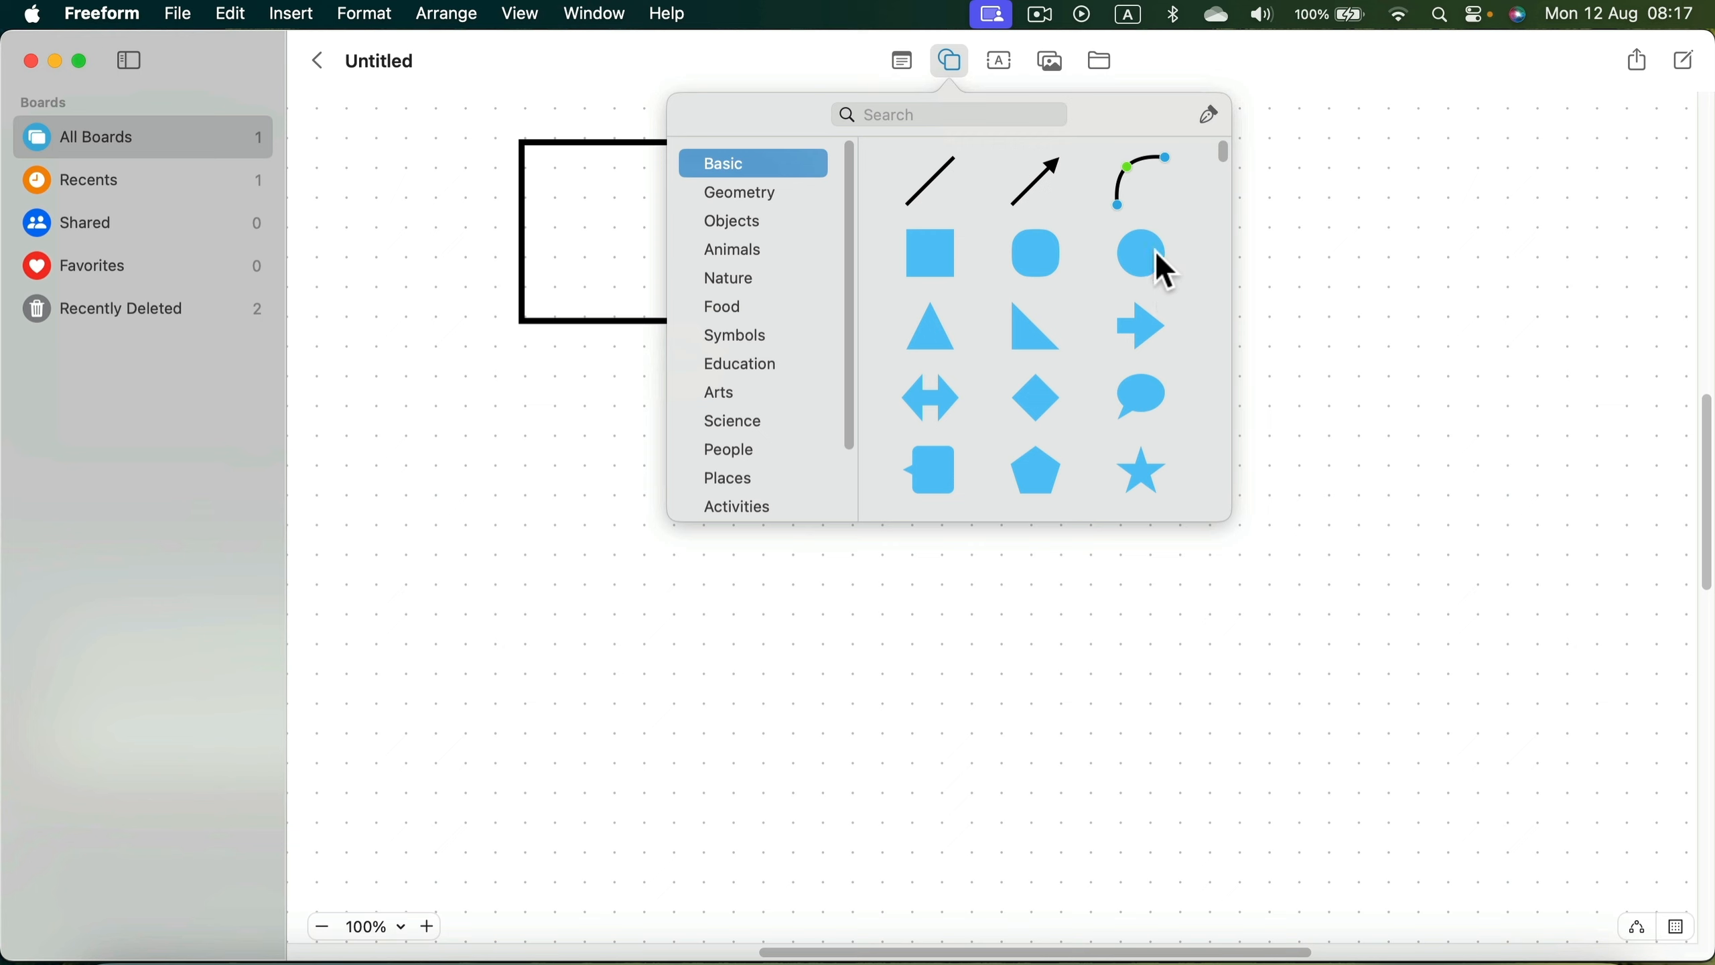
pyautogui.click(1149, 251)
pyautogui.moveTo(1039, 547); pyautogui.dragTo(1068, 566)
pyautogui.click(951, 60)
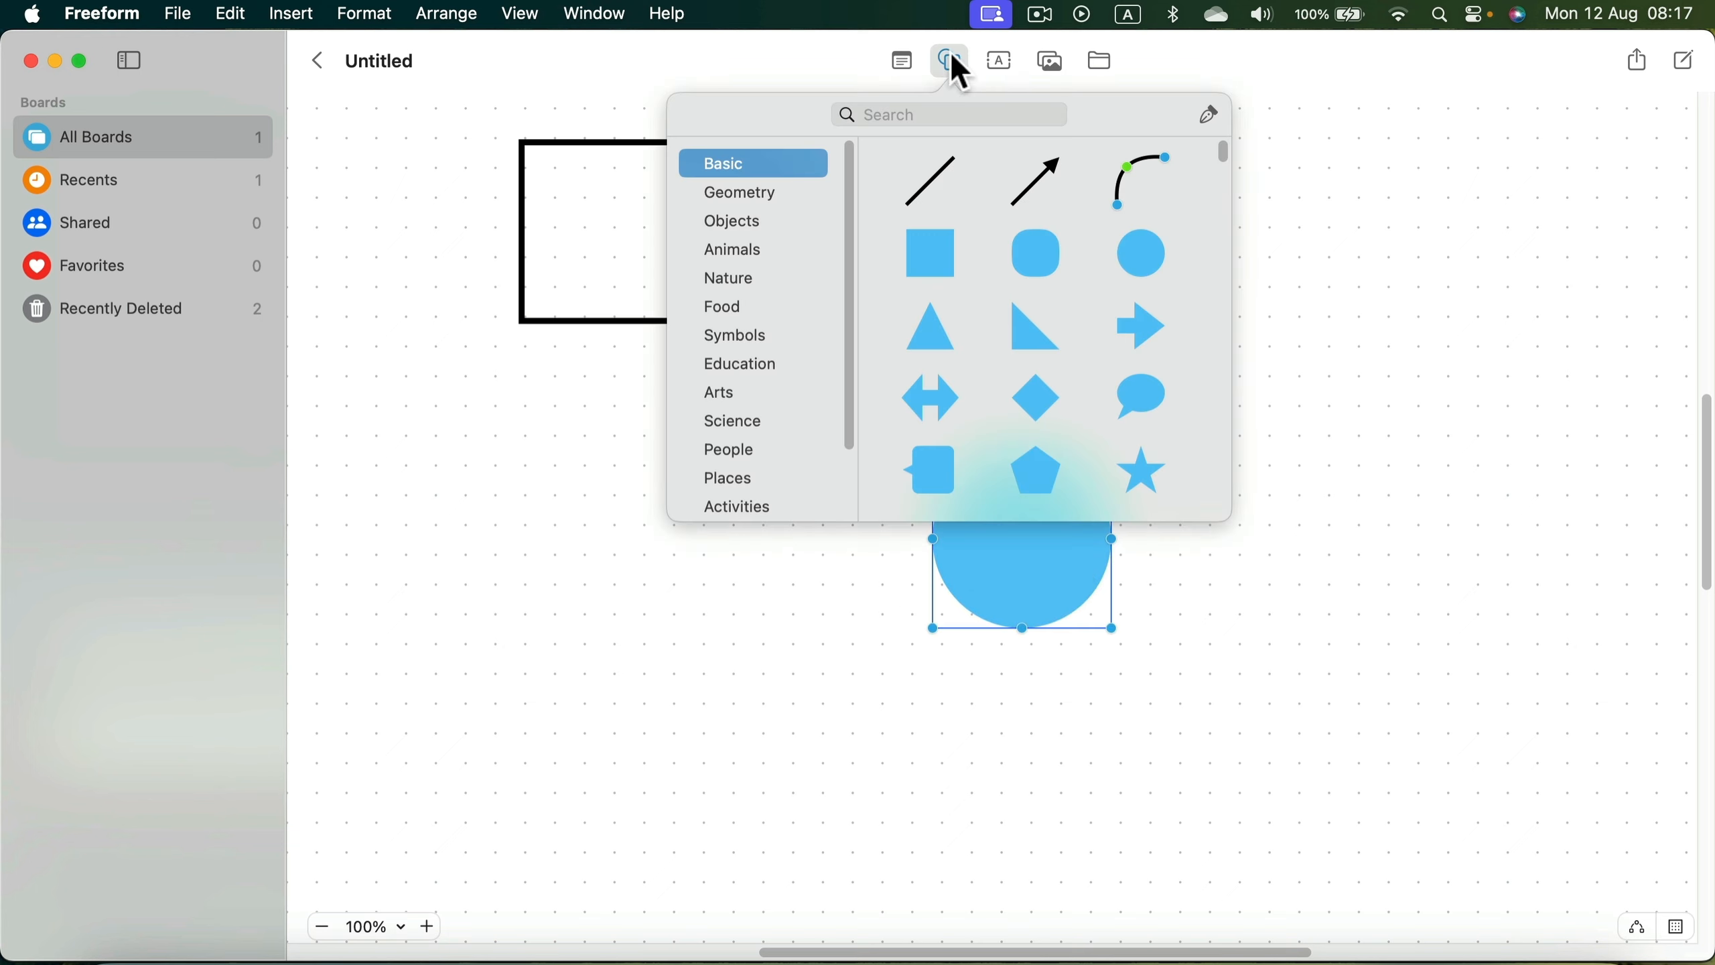
pyautogui.click(1143, 273)
pyautogui.moveTo(975, 484); pyautogui.dragTo(1036, 421)
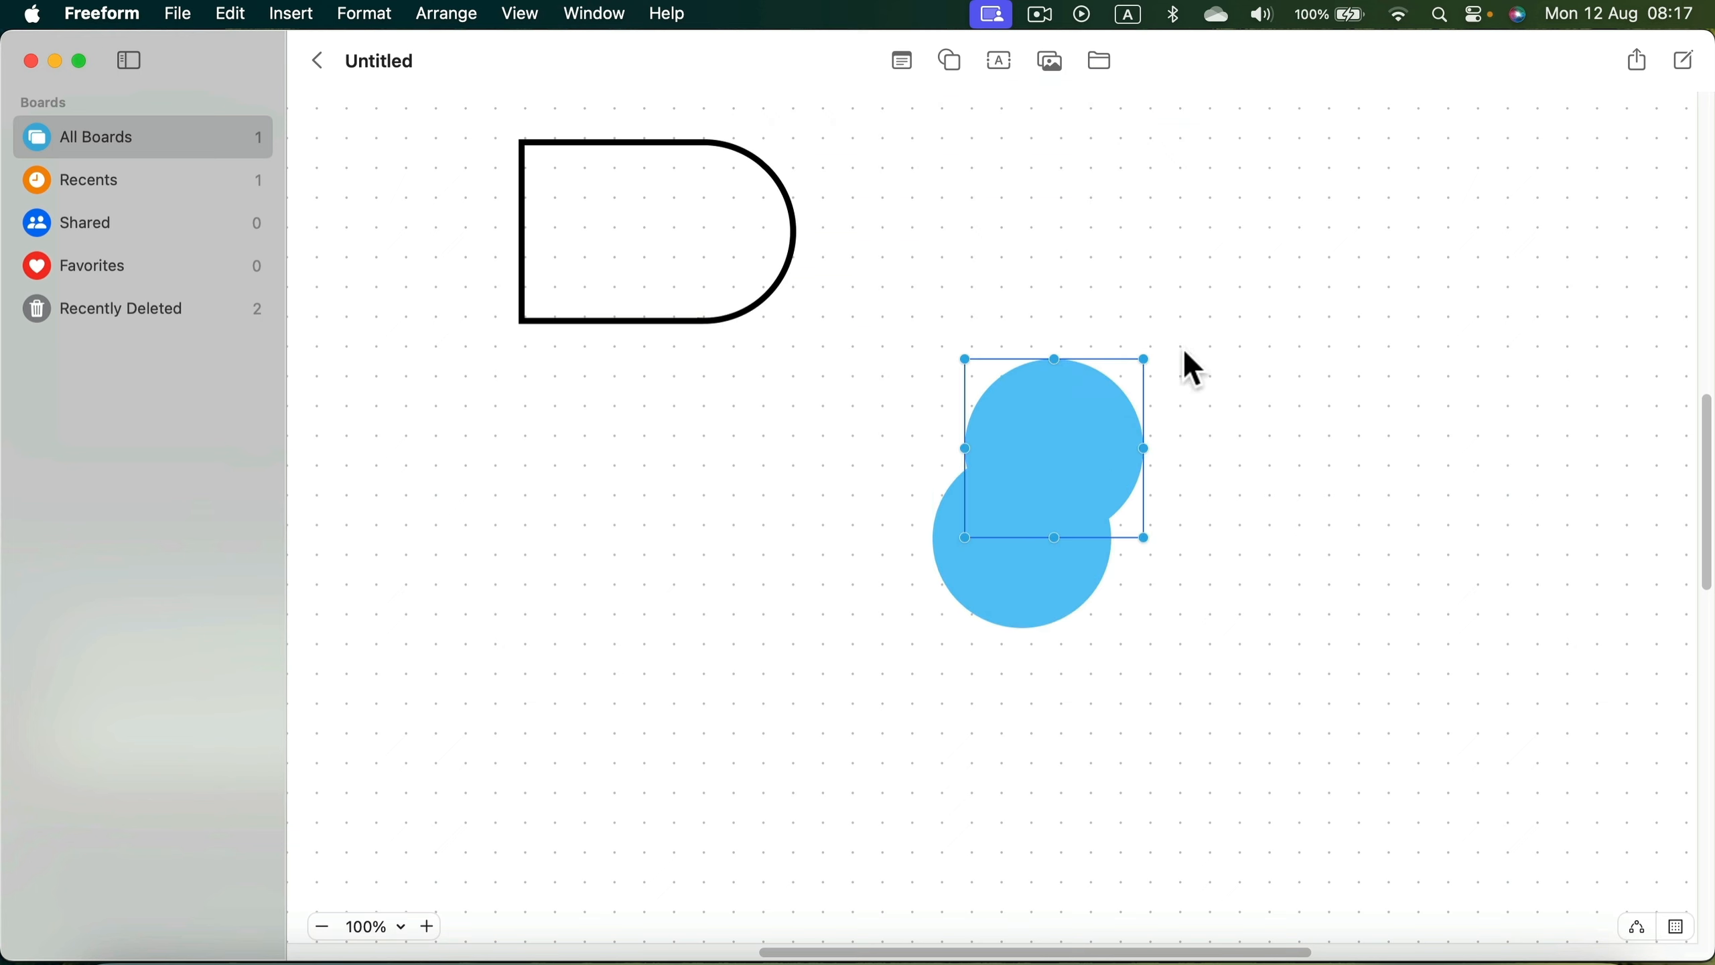
# Give both overlapping circles a solid black outline and no fill.
pyautogui.moveTo(1233, 255); pyautogui.dragTo(845, 717)
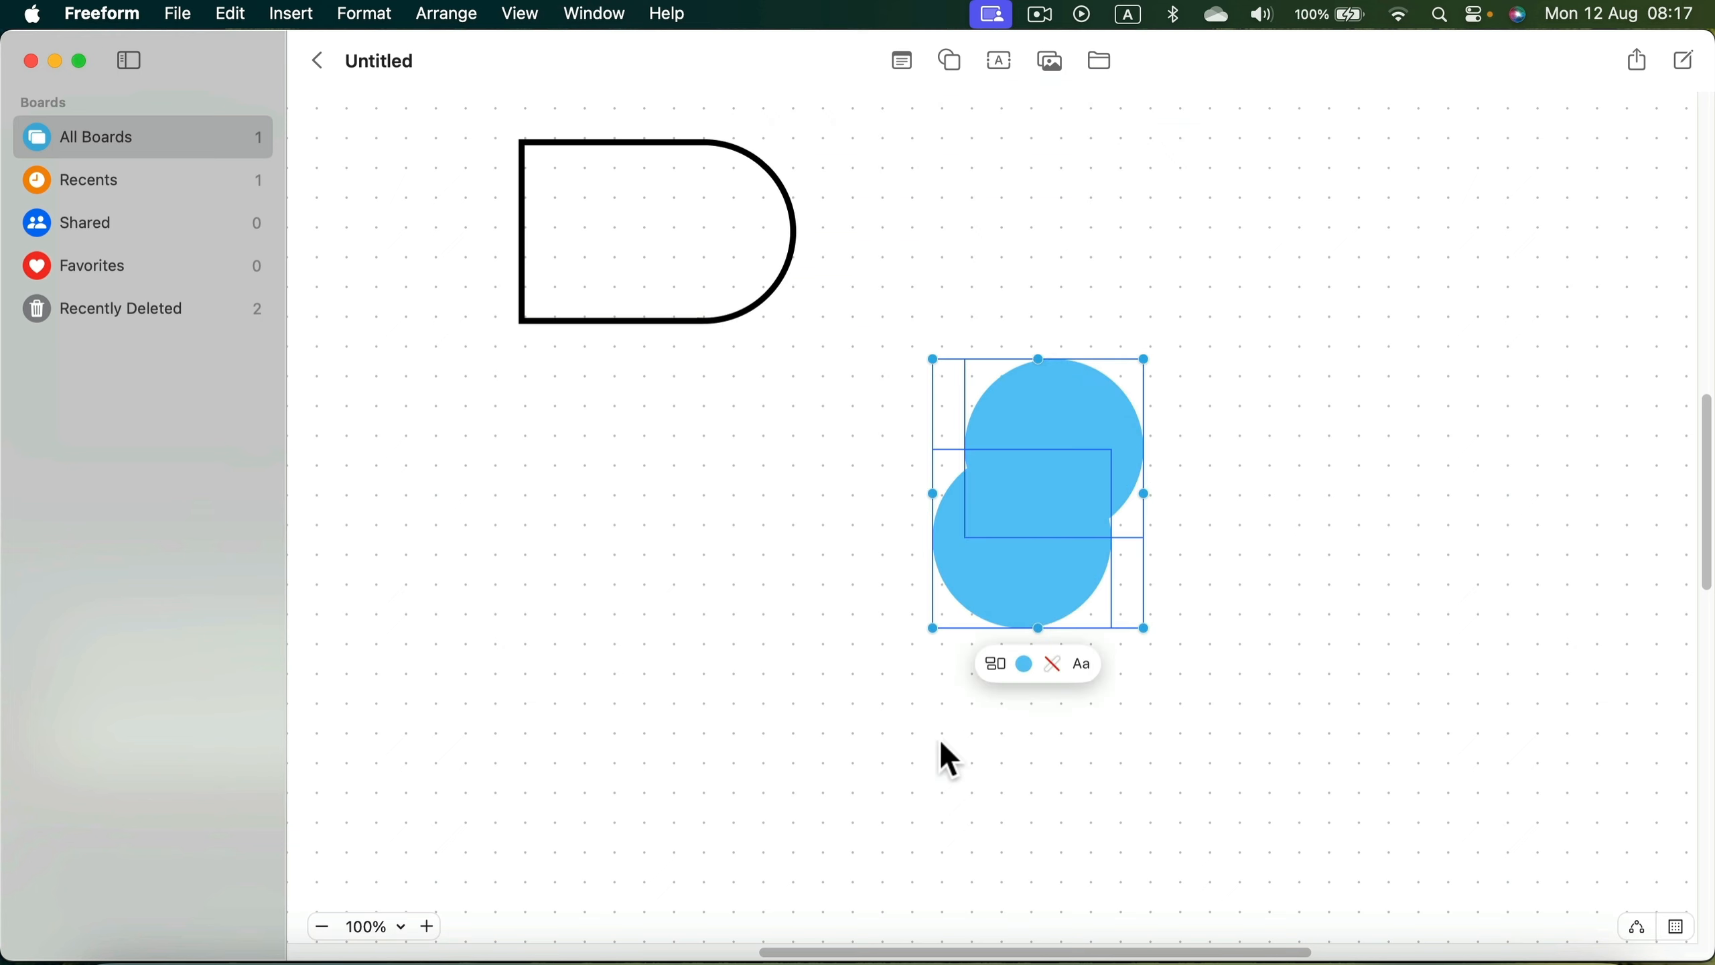
pyautogui.click(1050, 664)
pyautogui.click(1007, 720)
pyautogui.click(1024, 664)
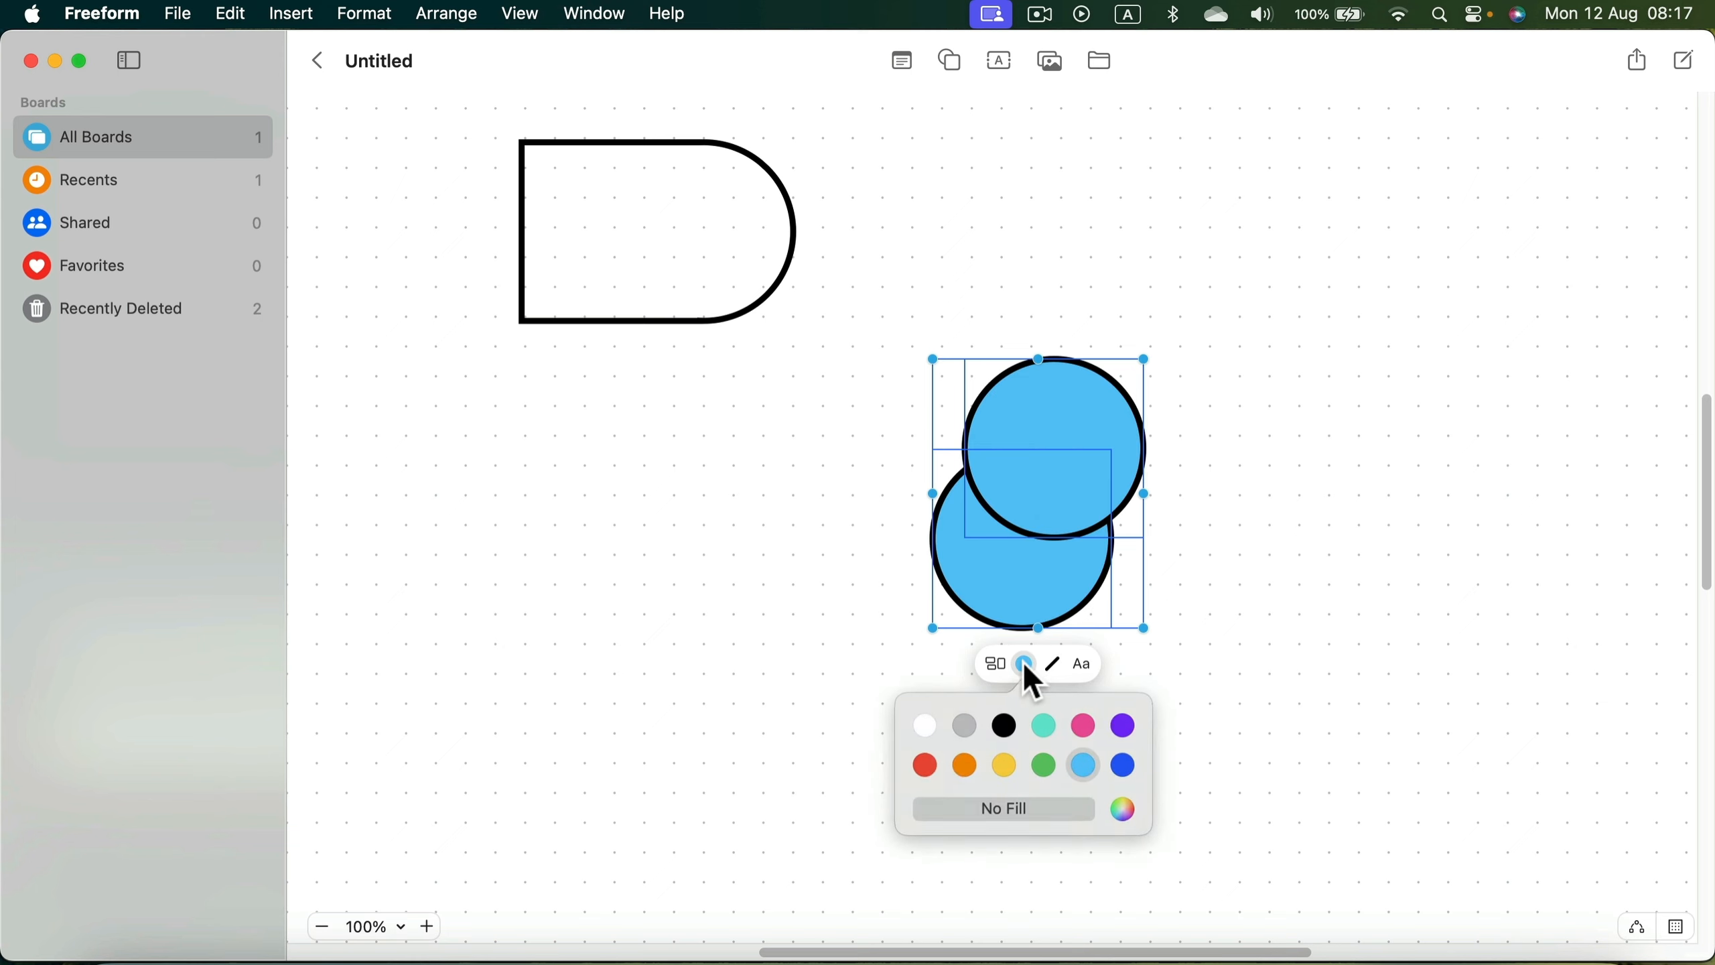
pyautogui.click(966, 809)
# Align the upper circle directly above the lower one, intersect the two circles and move the resulting lens shape up and slightly right.
pyautogui.click(1219, 445)
pyautogui.moveTo(1144, 413); pyautogui.dragTo(869, 734)
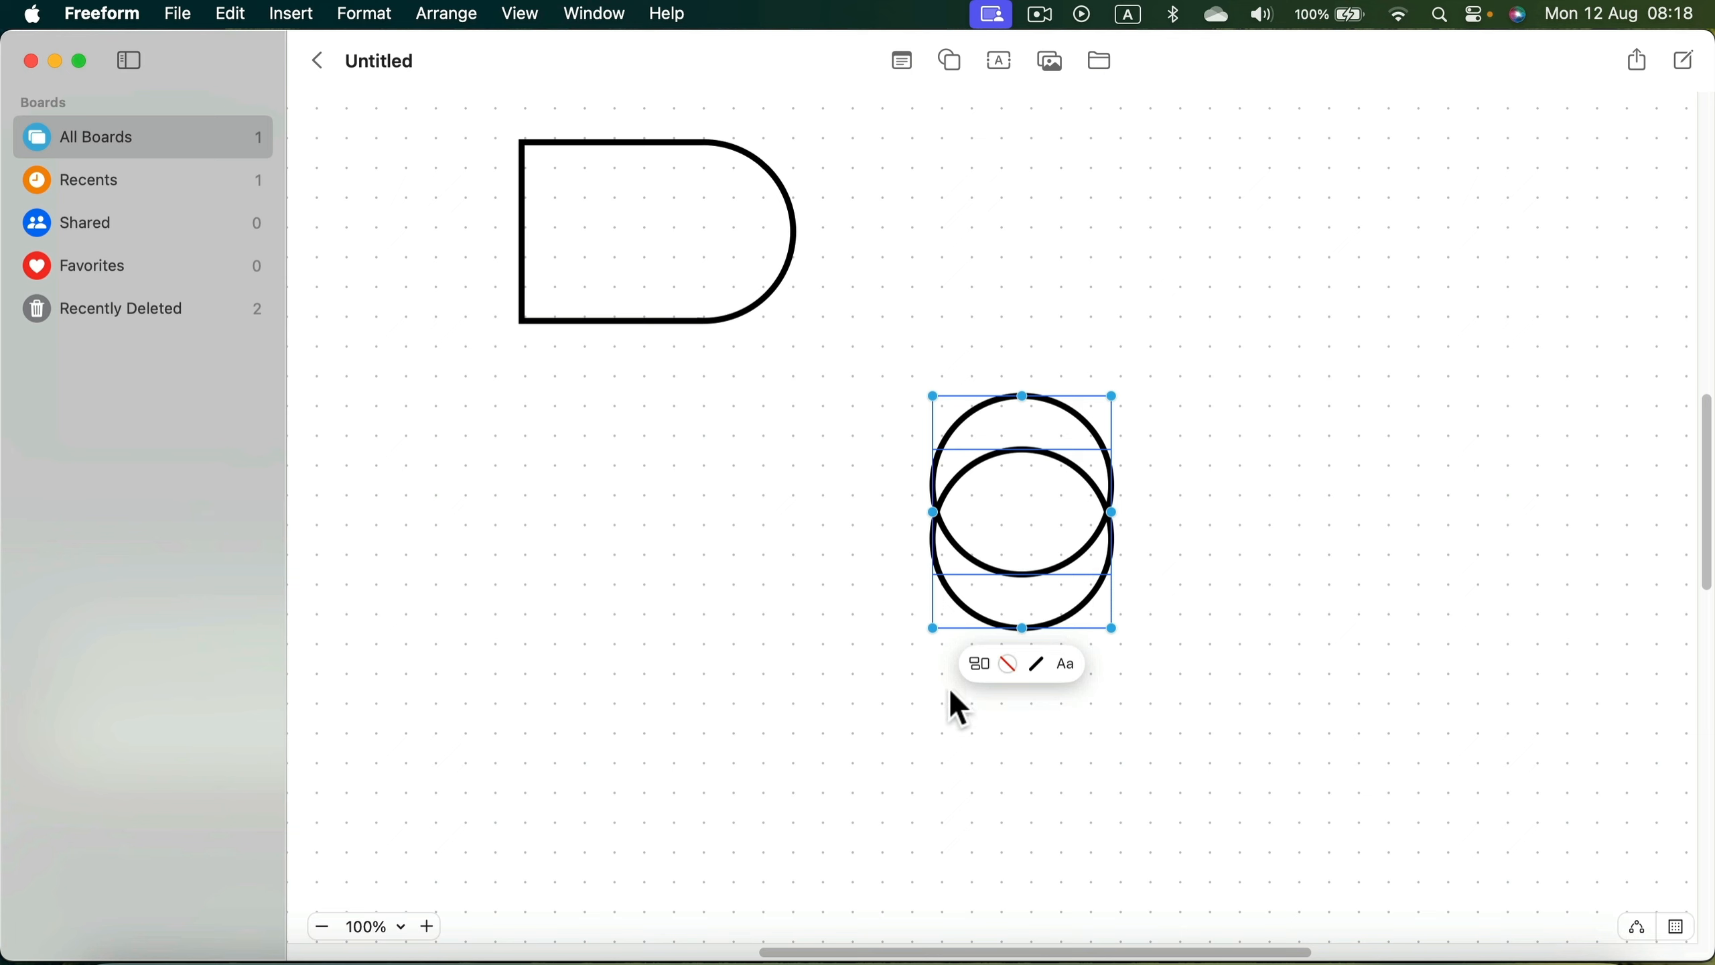
pyautogui.click(978, 665)
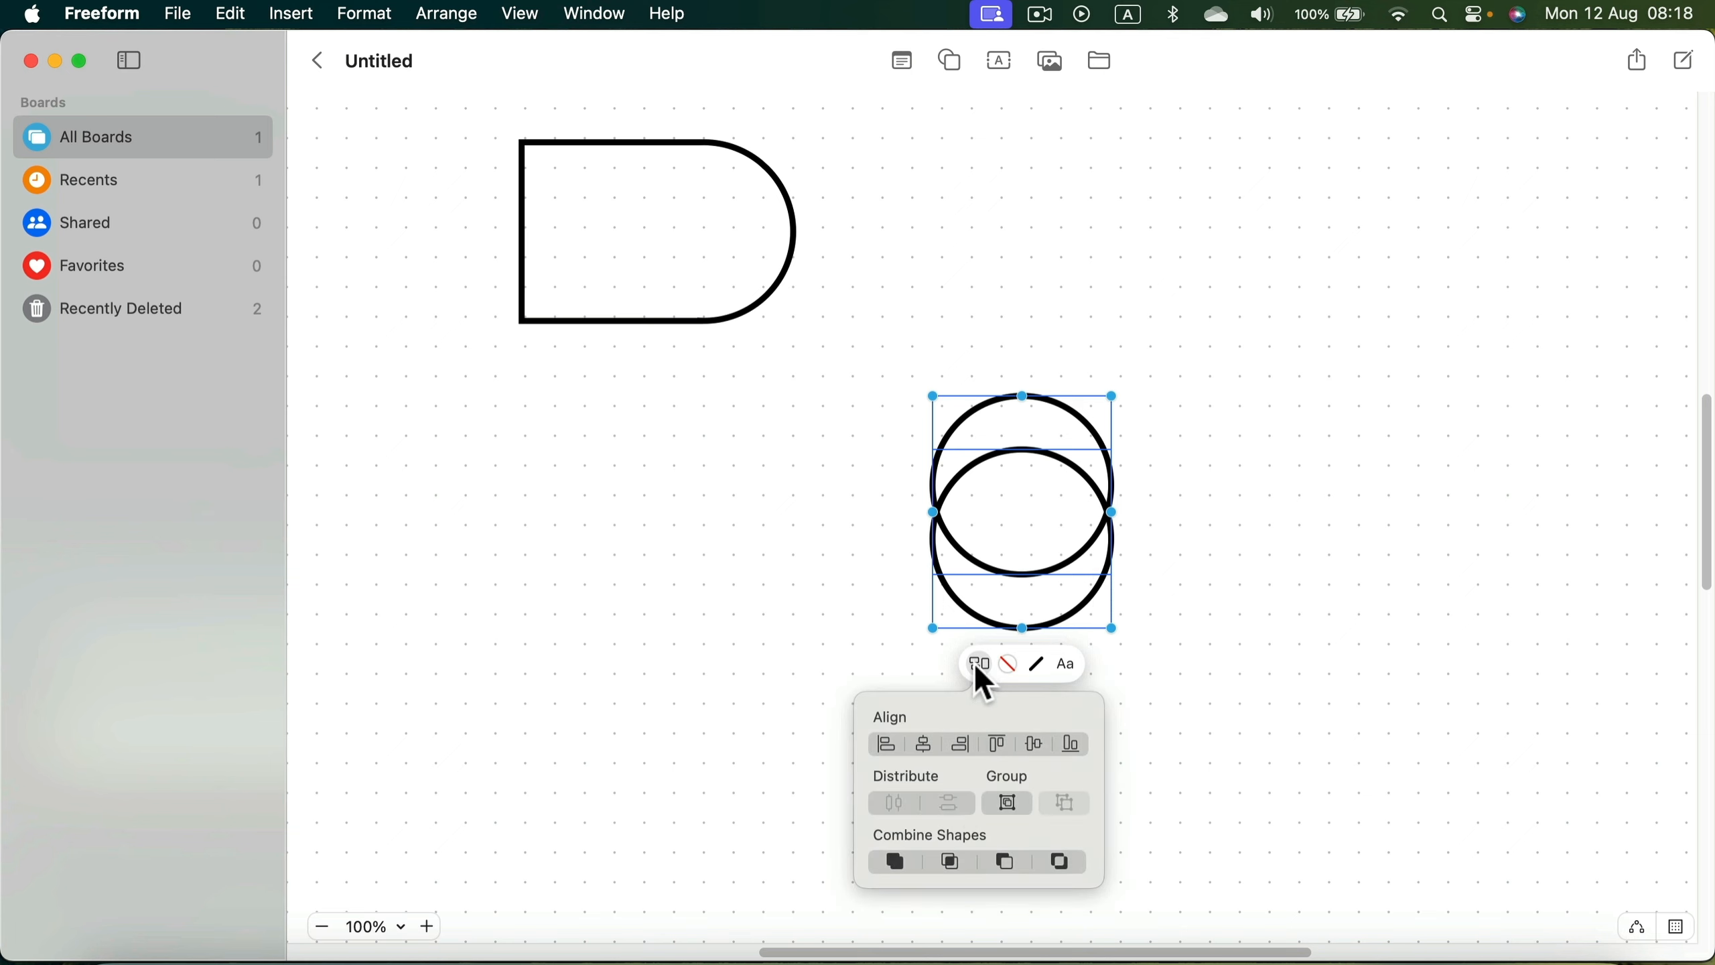
pyautogui.click(960, 865)
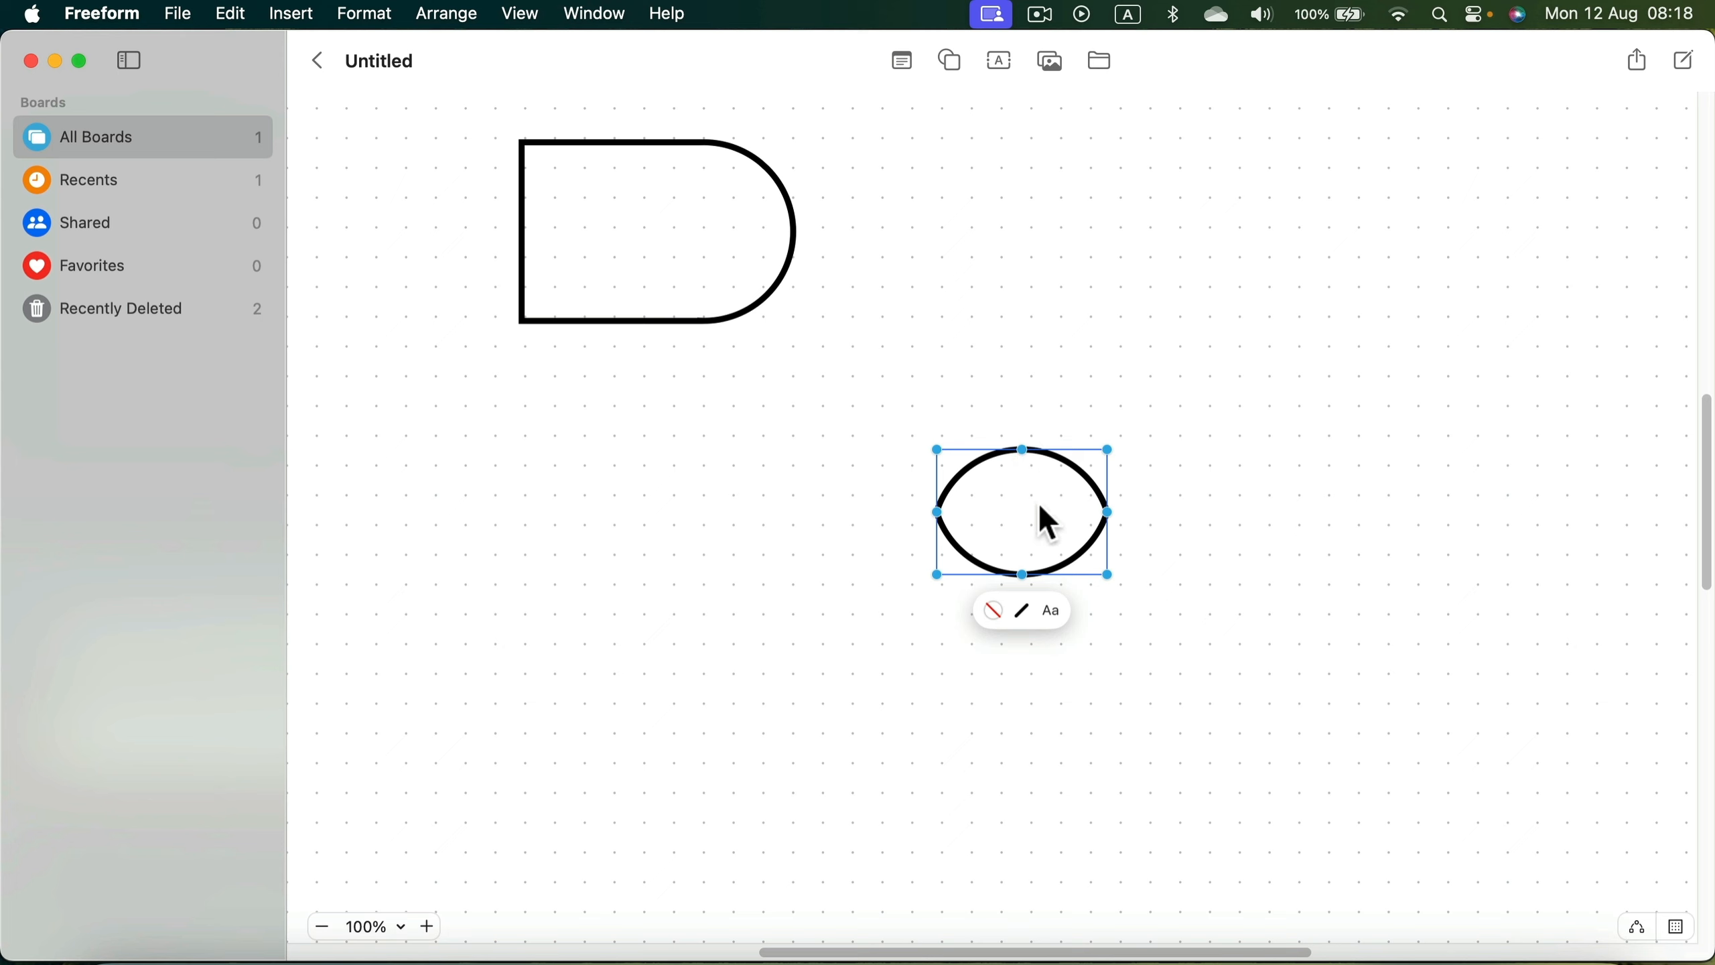
pyautogui.moveTo(1074, 548); pyautogui.dragTo(1121, 421)
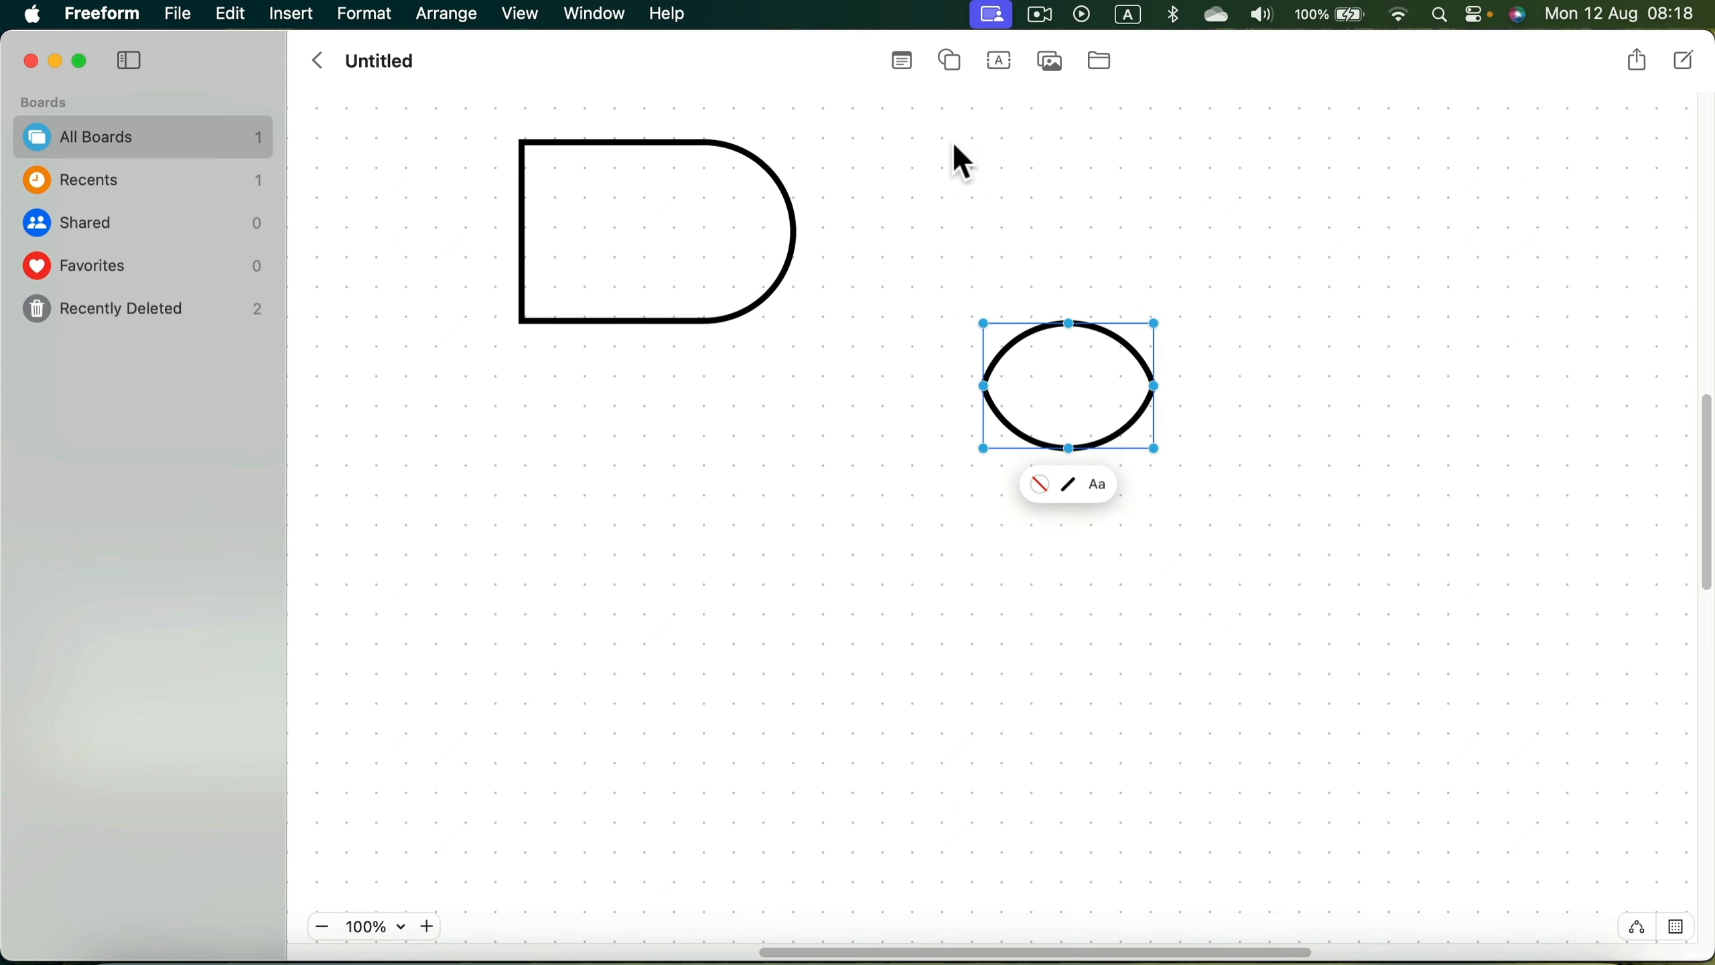
# Insert a circle over the left end of the lens shape and subtract it from the lens.
pyautogui.click(953, 56)
pyautogui.click(1039, 257)
pyautogui.moveTo(993, 549); pyautogui.dragTo(994, 425)
pyautogui.moveTo(1261, 221); pyautogui.dragTo(833, 566)
pyautogui.click(986, 512)
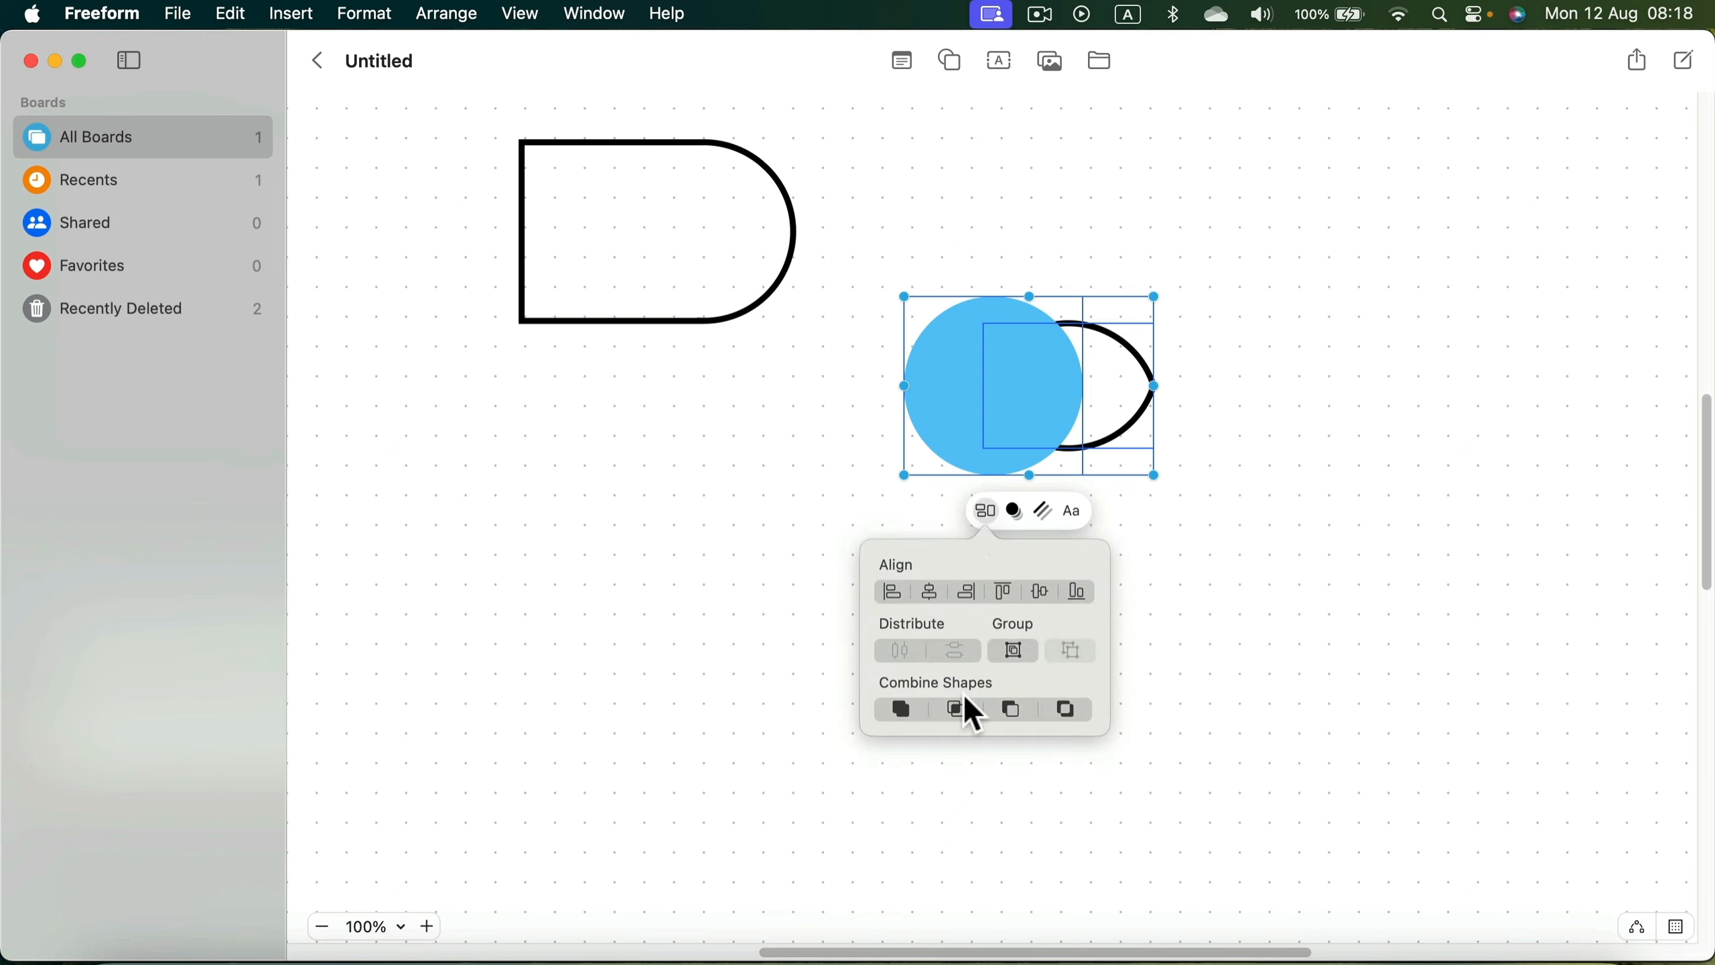
pyautogui.click(1011, 709)
# Enlarge the cut lens shape to match the D shape's width and height, and place it beside the D shape on its right.
pyautogui.moveTo(1124, 449); pyautogui.dragTo(965, 416)
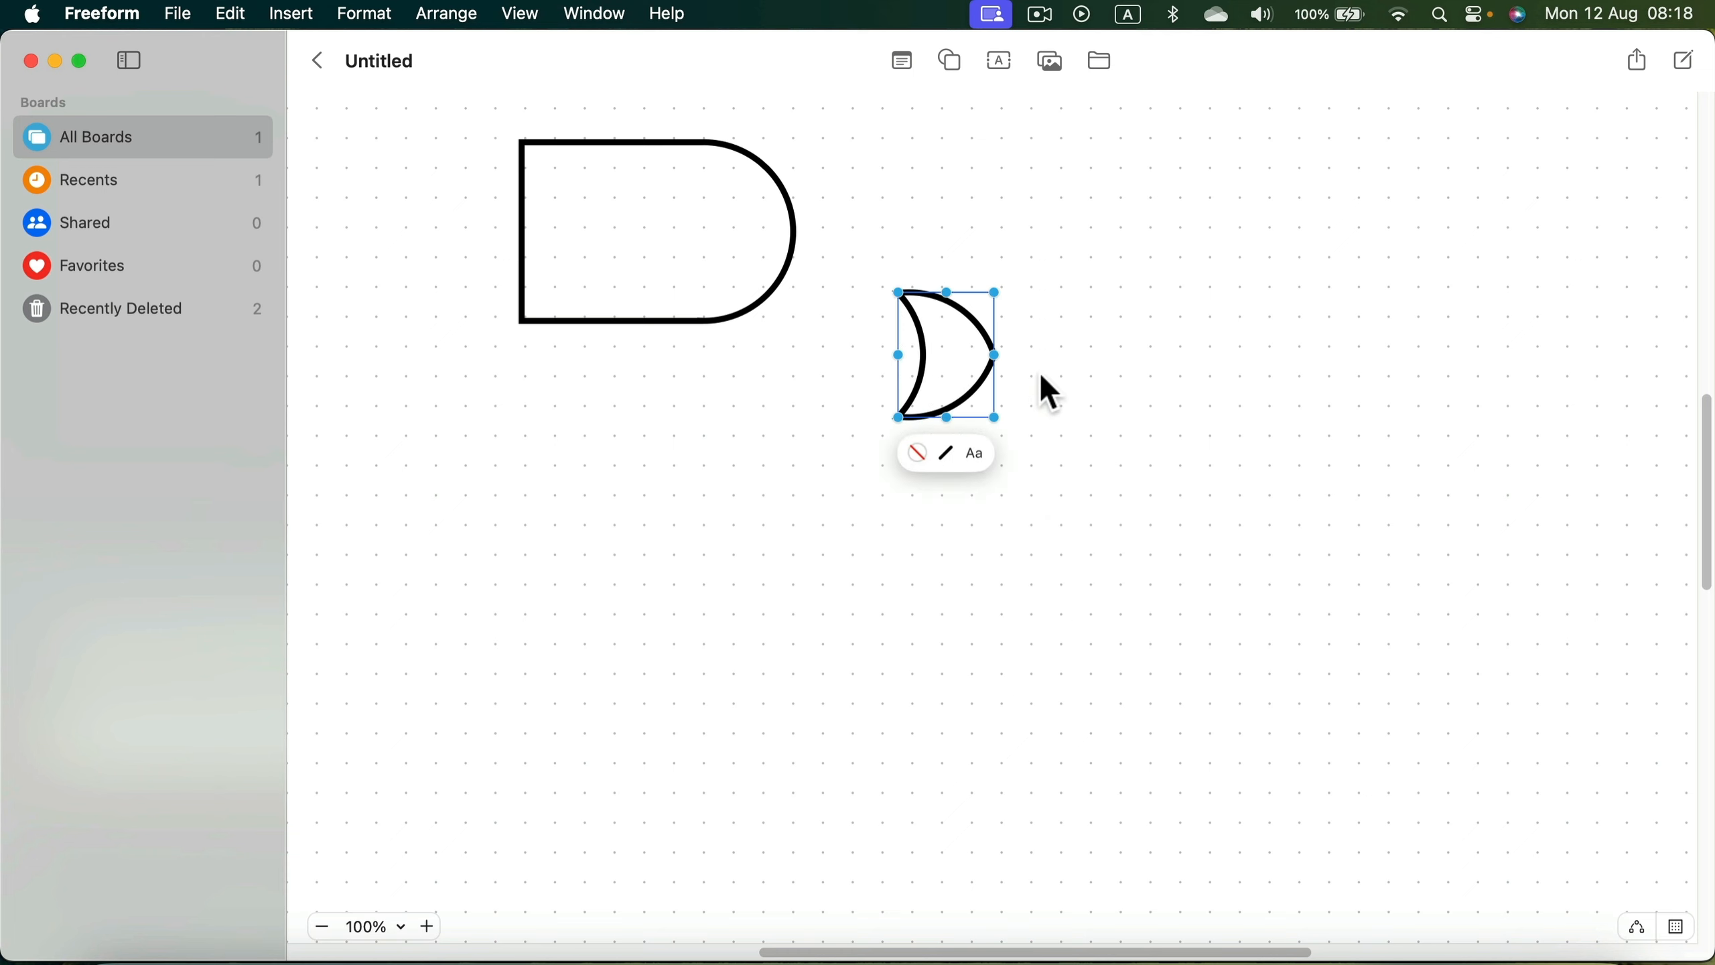
pyautogui.moveTo(995, 355); pyautogui.dragTo(911, 308)
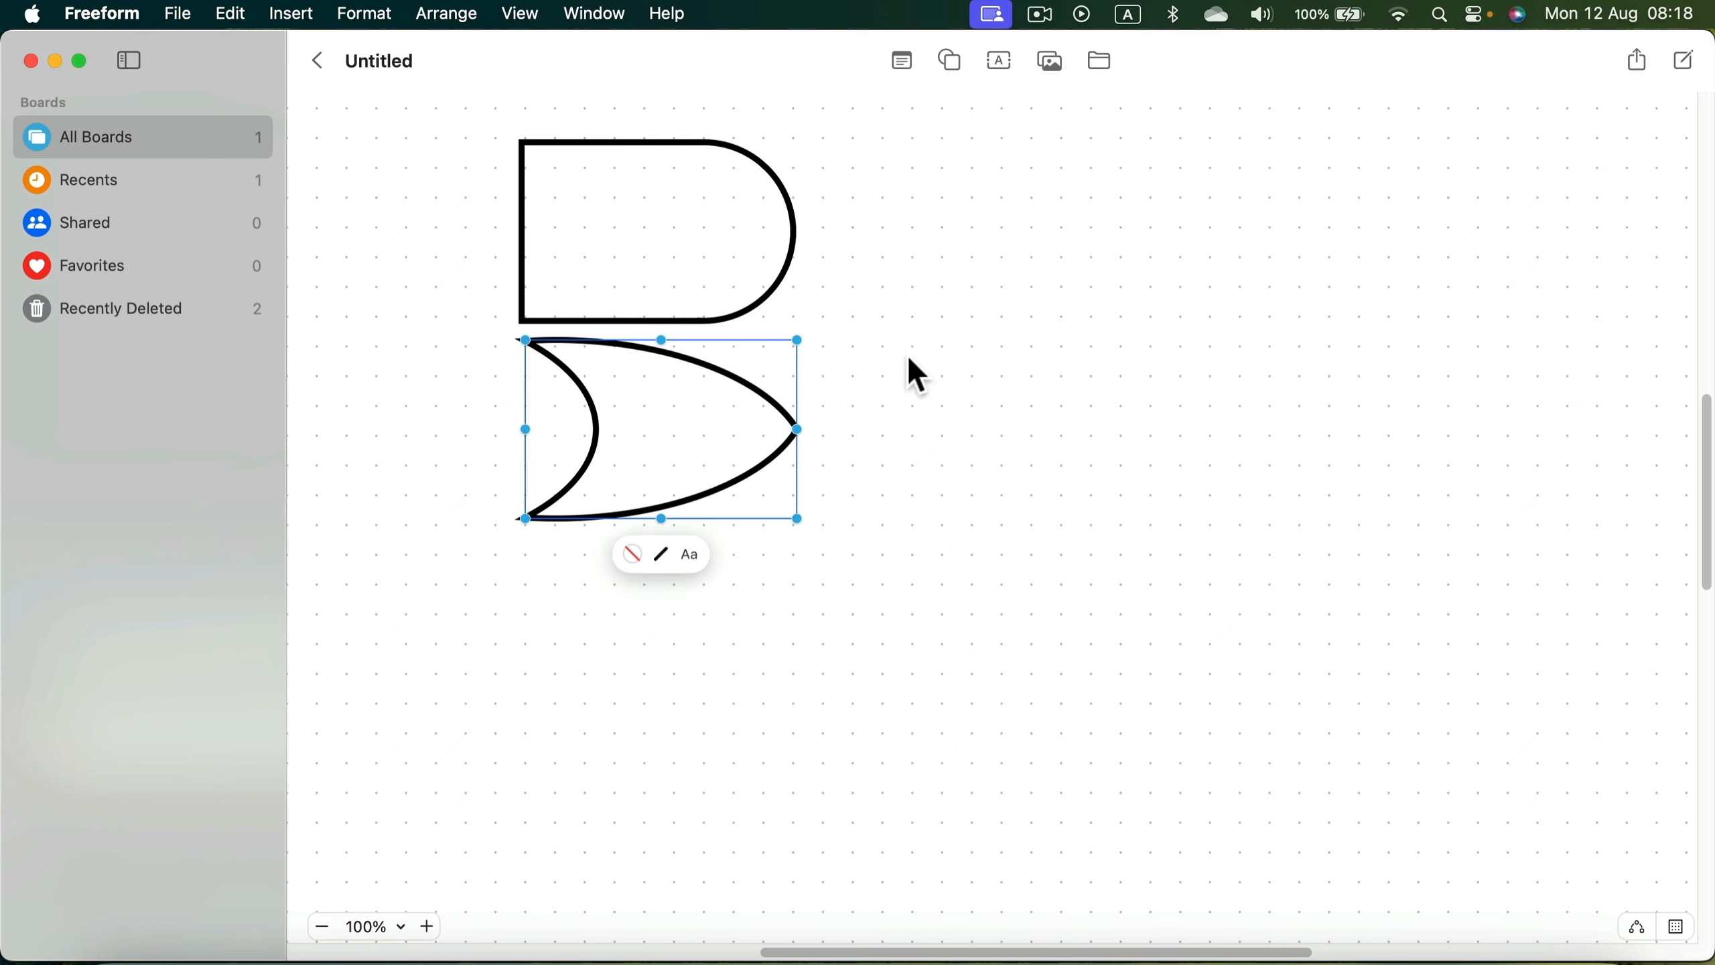
pyautogui.click(906, 353)
pyautogui.moveTo(754, 381); pyautogui.dragTo(1079, 211)
pyautogui.click(1102, 498)
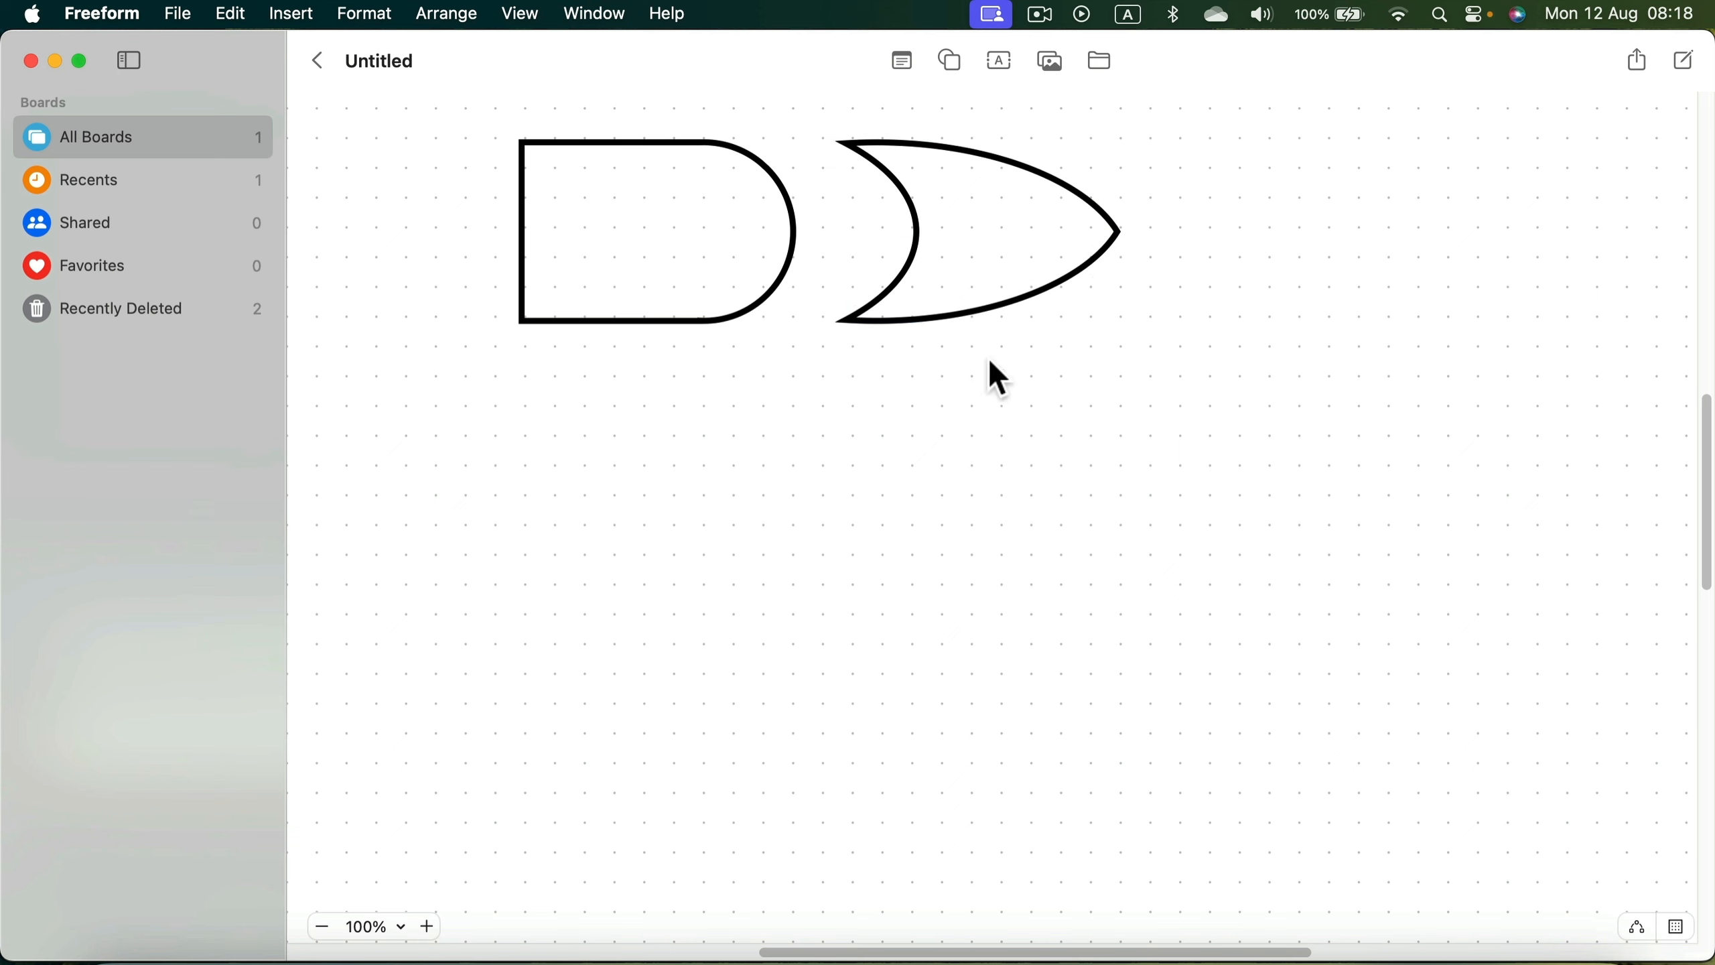
# Insert a triangle below the outlined shapes, shorten it slightly and rotate it 90 degrees clockwise so it points right.
pyautogui.click(951, 63)
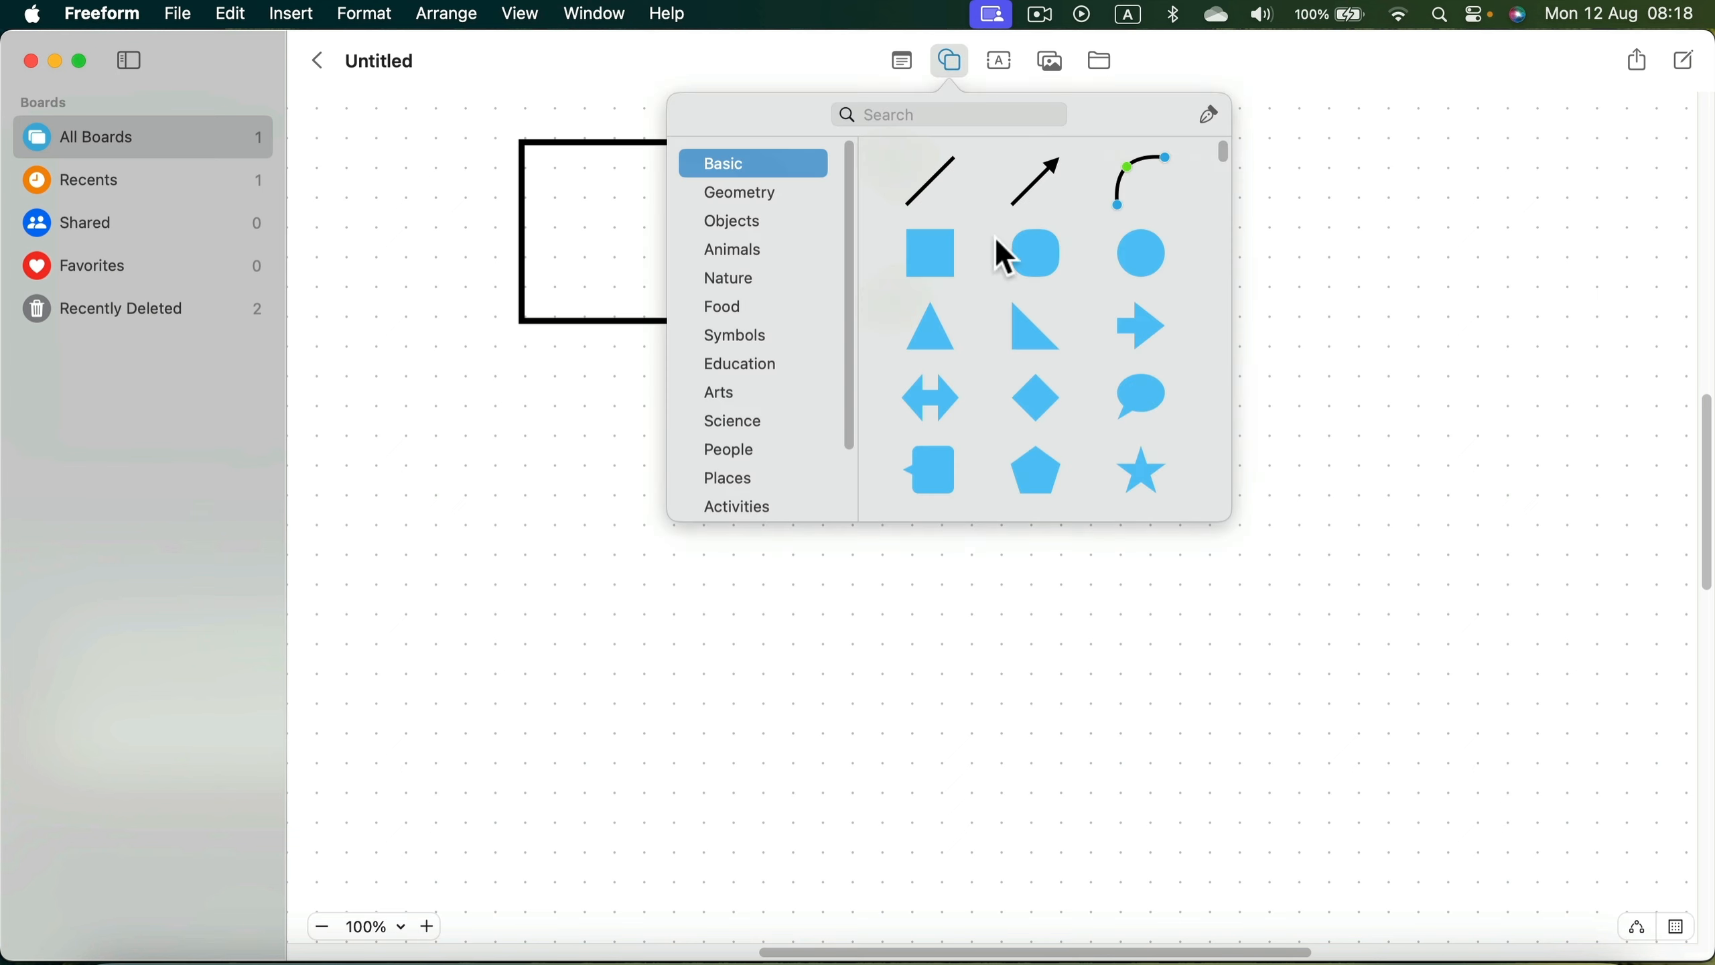
pyautogui.click(926, 353)
pyautogui.moveTo(993, 427); pyautogui.dragTo(993, 438)
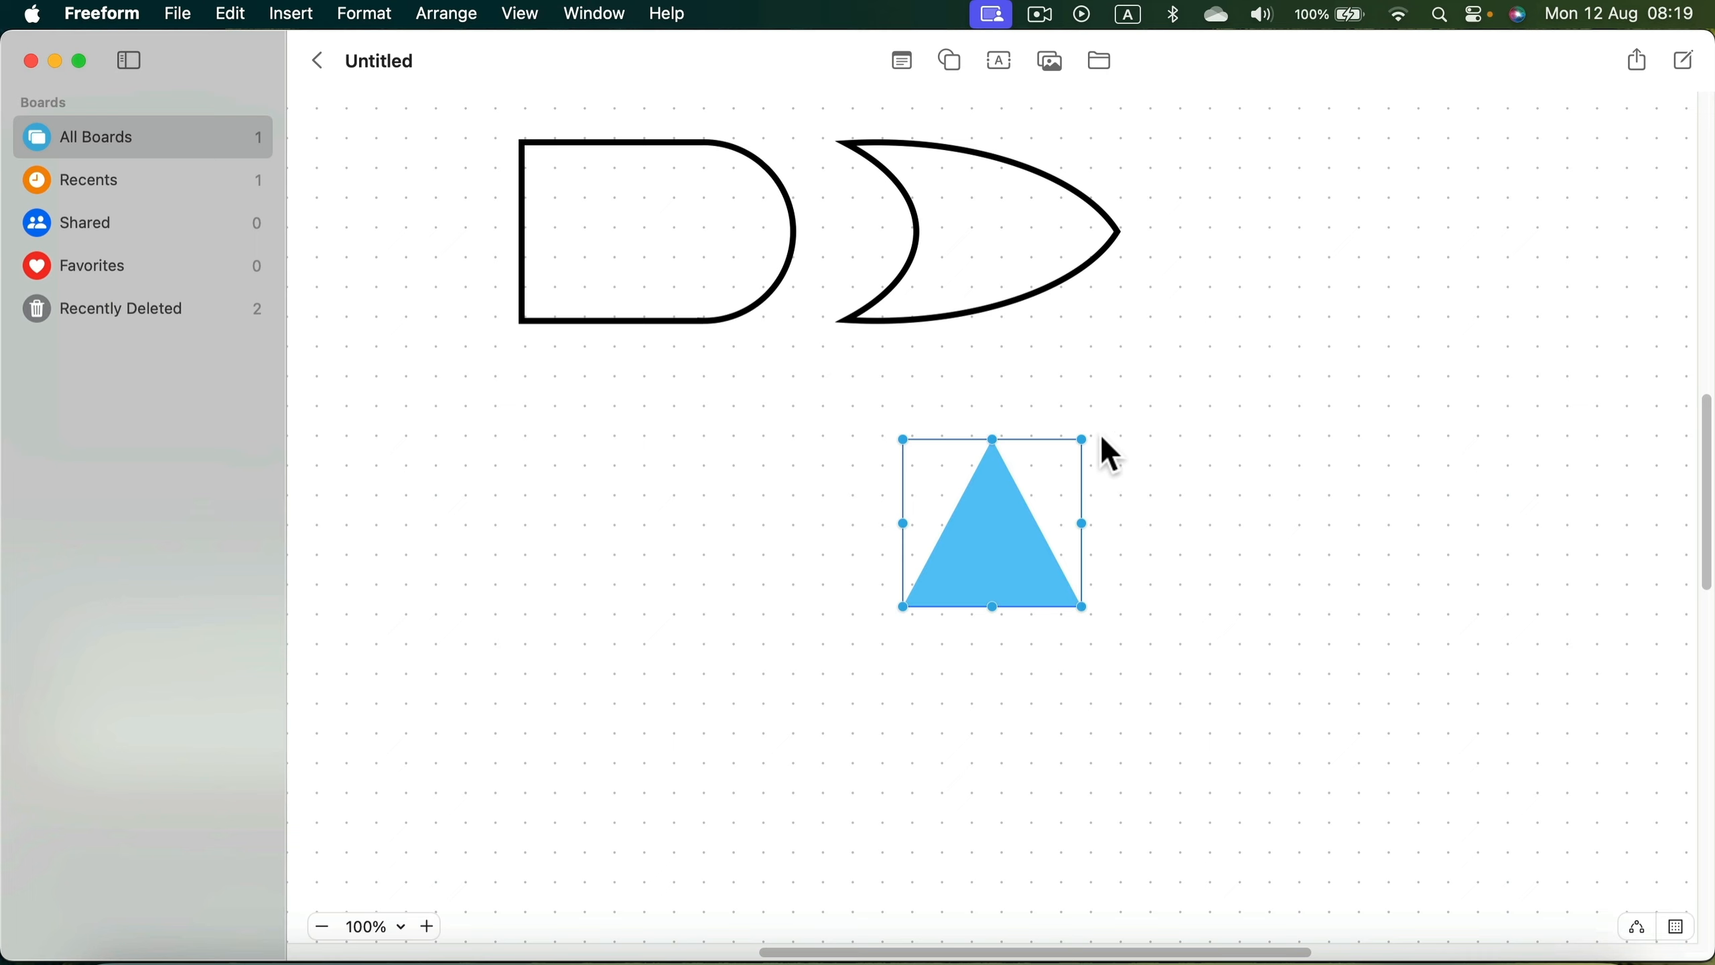
pyautogui.moveTo(1082, 438); pyautogui.dragTo(1126, 650)
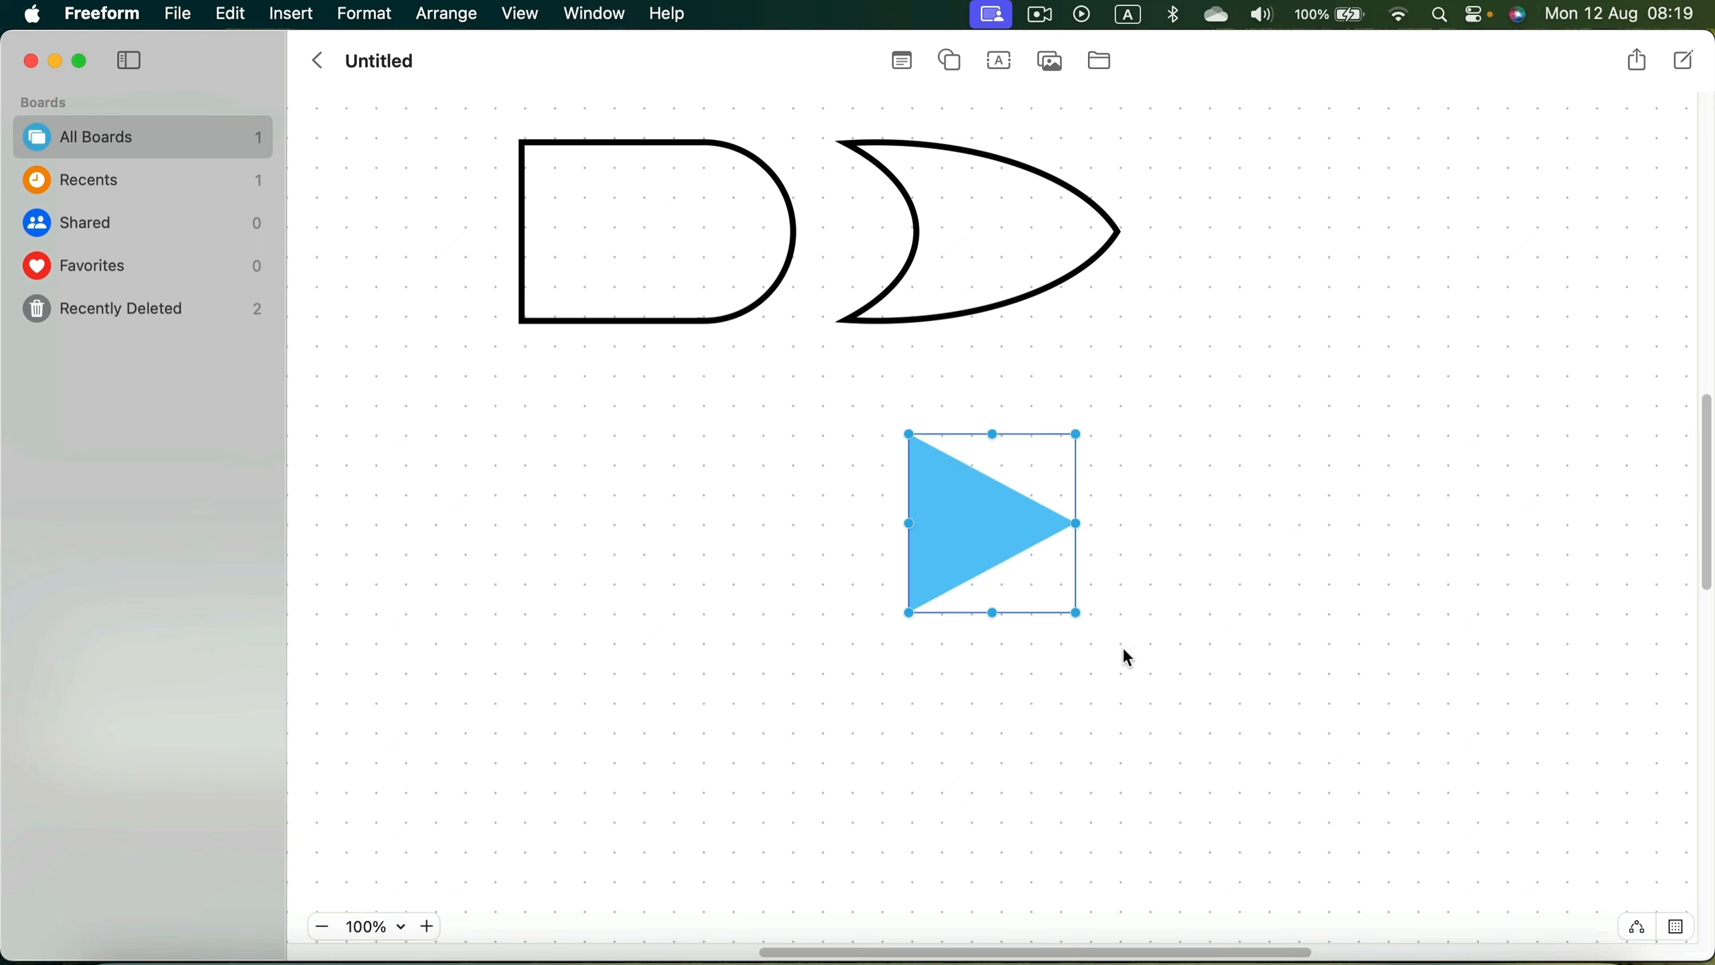
# Remove the triangle's fill and give it a 5 pt black solid outline.
pyautogui.moveTo(1103, 507); pyautogui.dragTo(1037, 627)
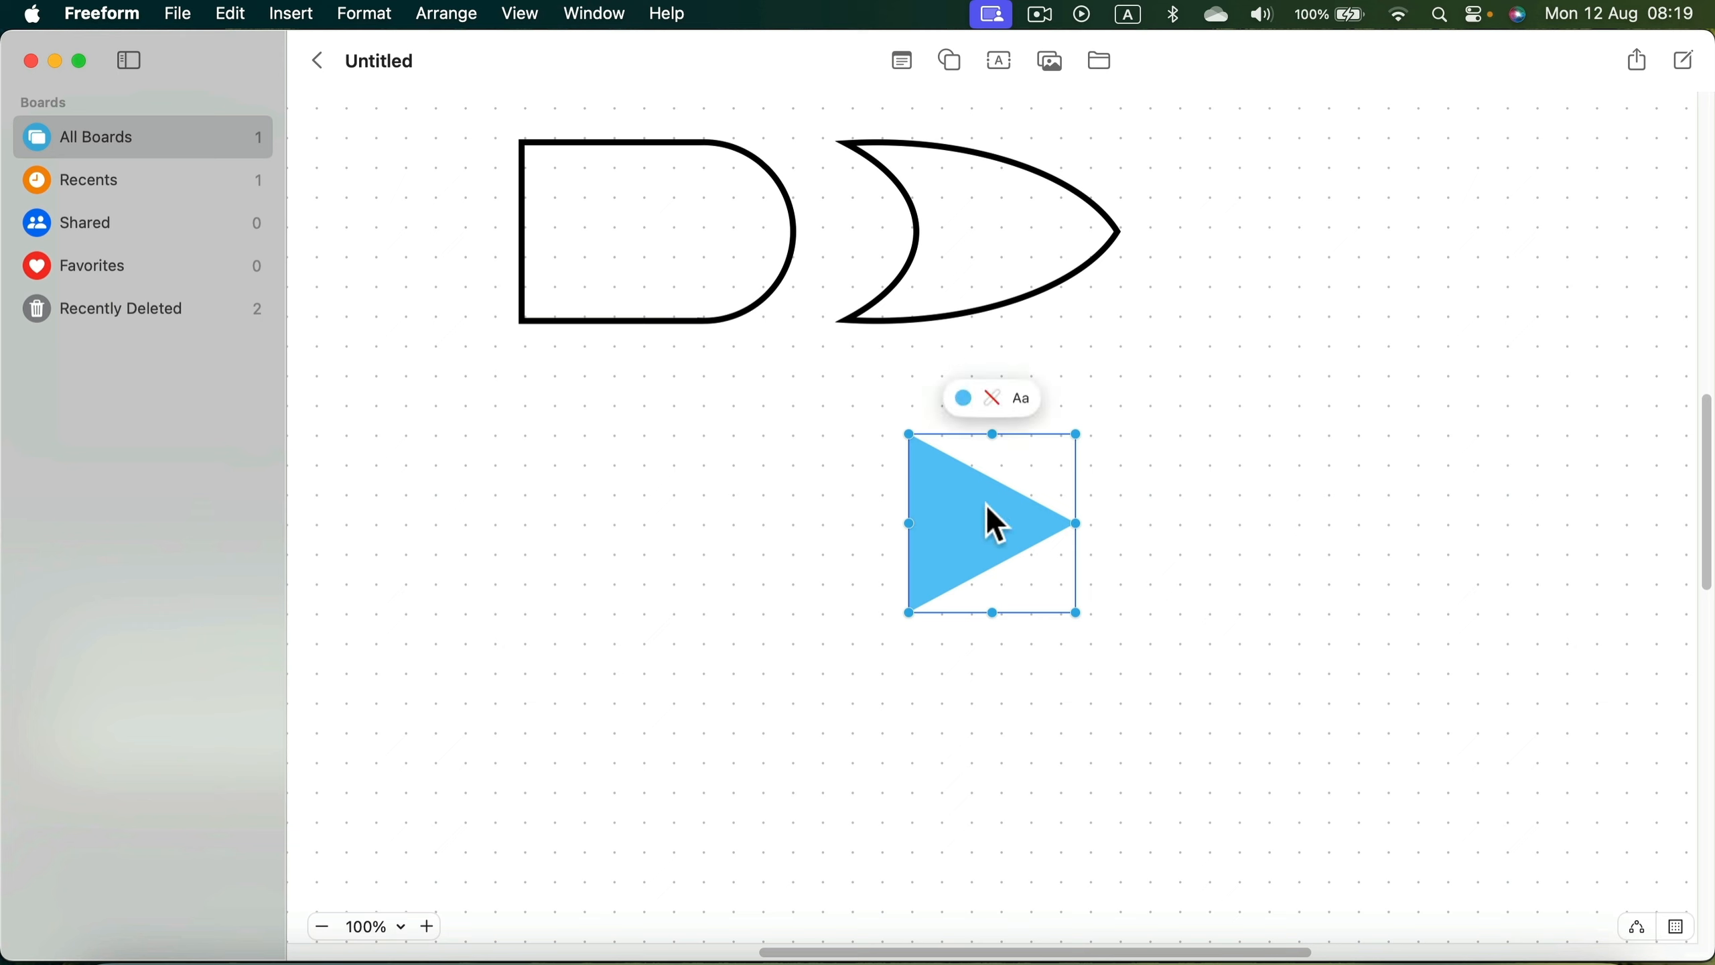
pyautogui.click(972, 390)
pyautogui.click(964, 351)
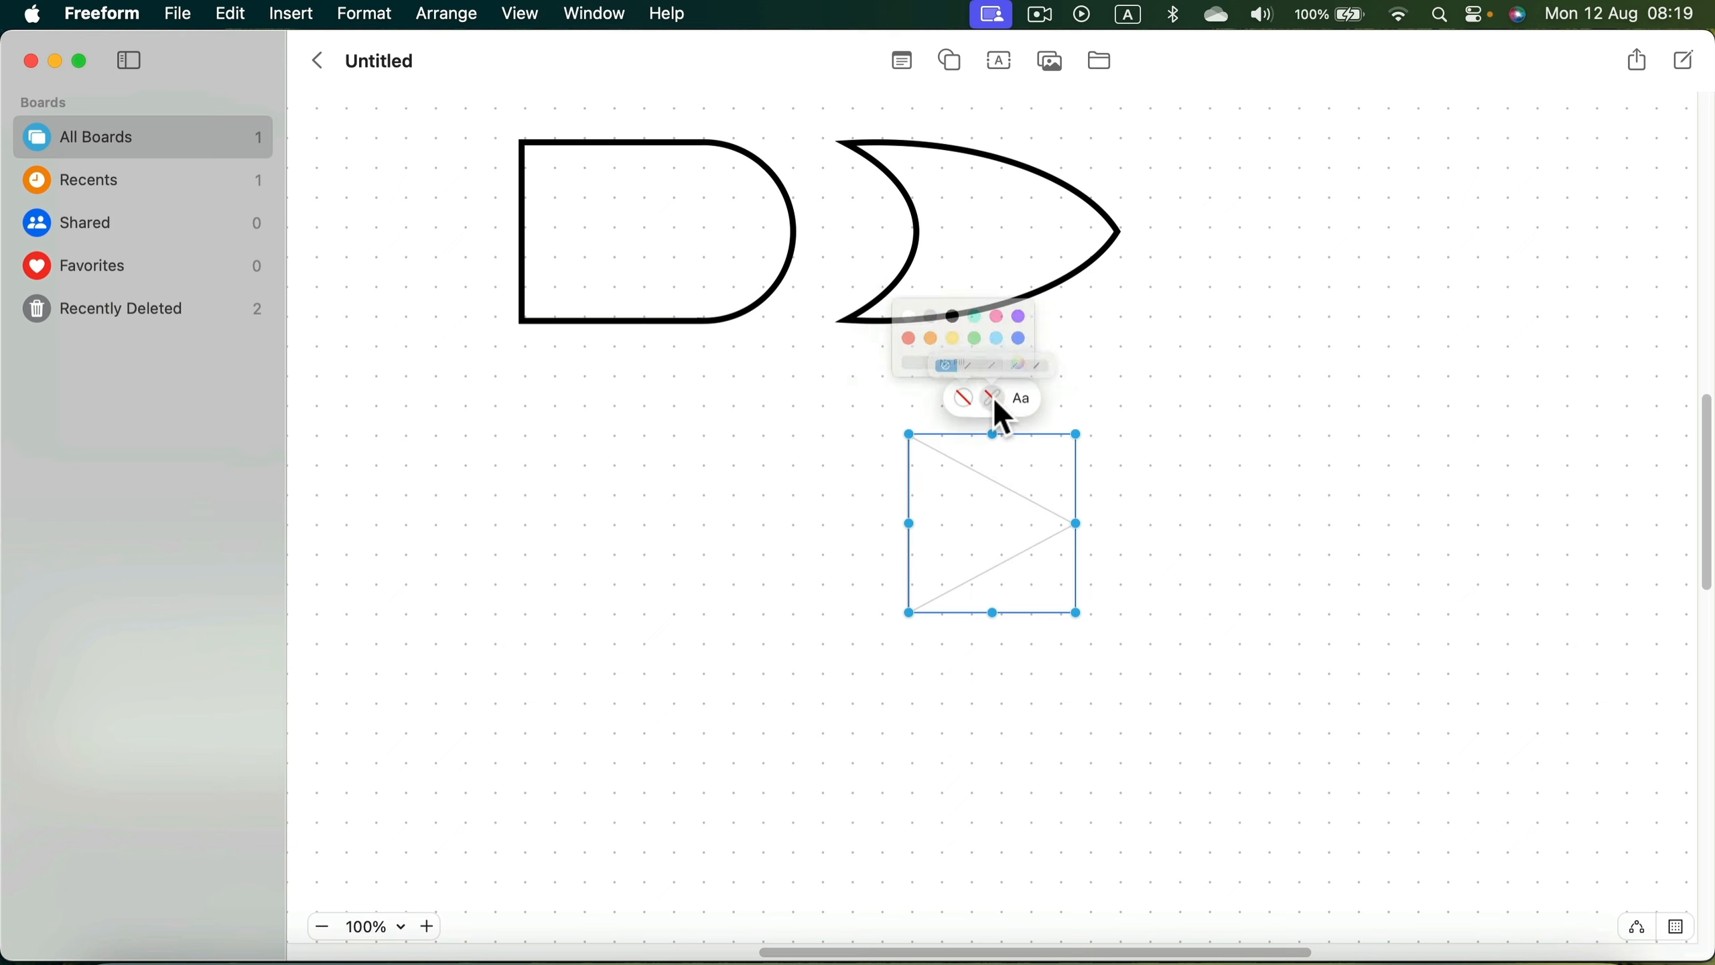
pyautogui.click(994, 398)
pyautogui.click(945, 315)
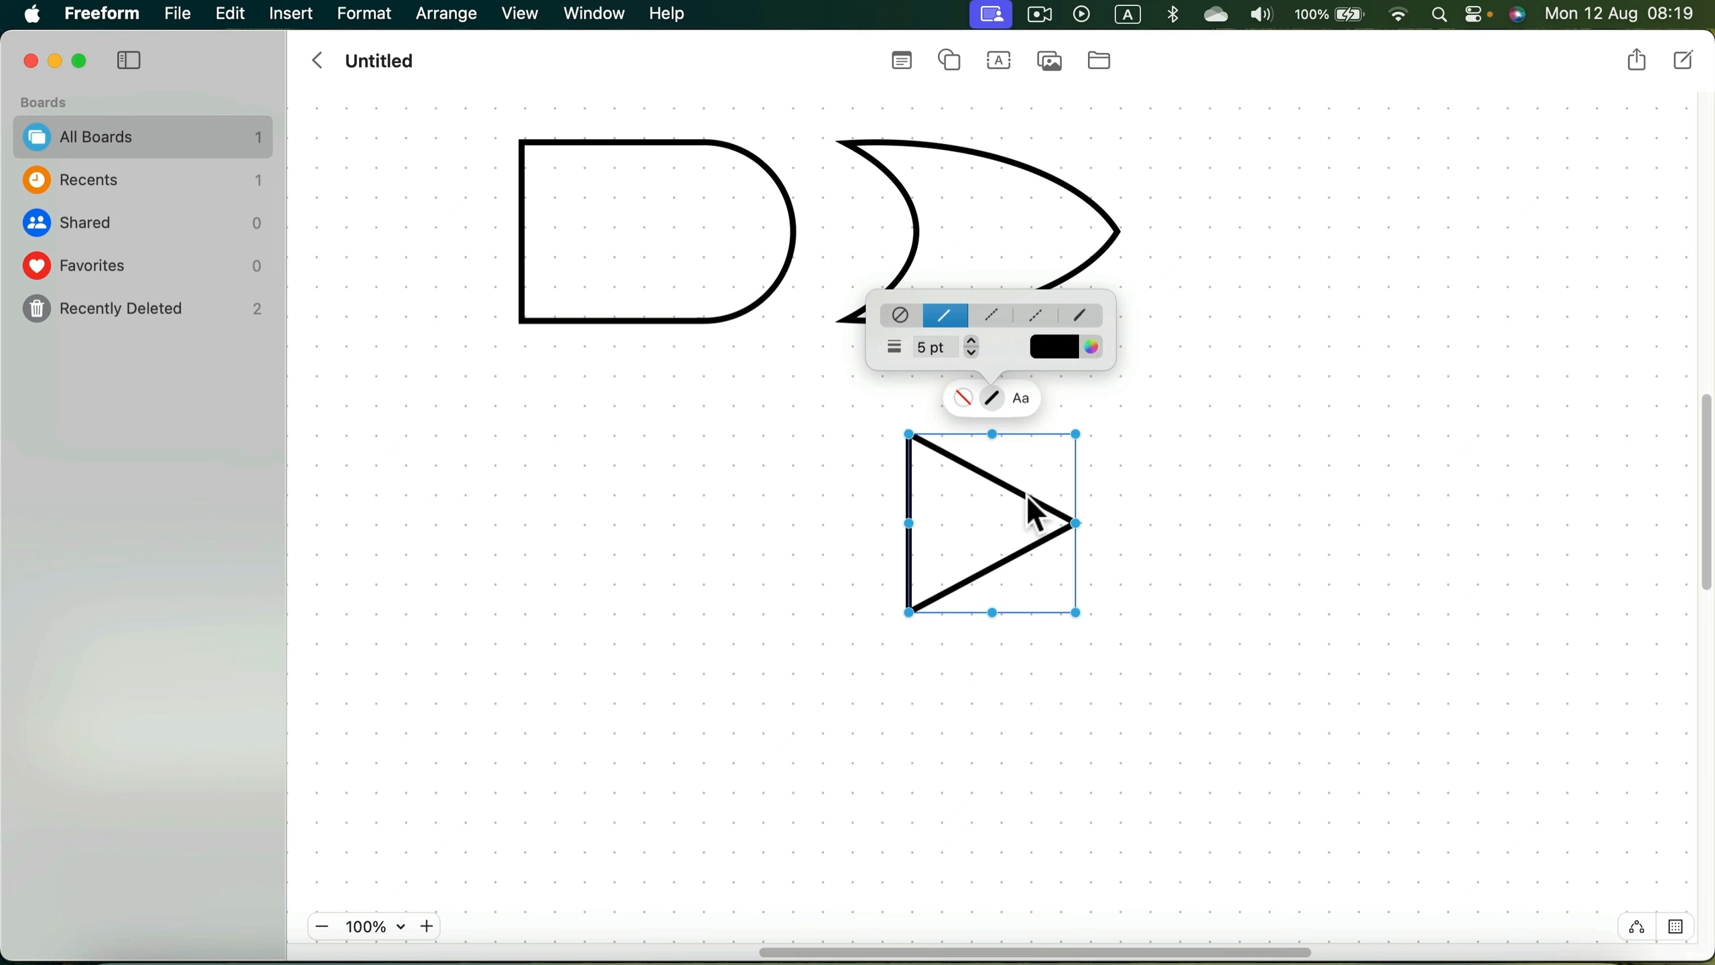
# Move the outlined triangle up beside the cut lens shape, level with the other two symbols.
pyautogui.moveTo(1028, 496); pyautogui.dragTo(1283, 220)
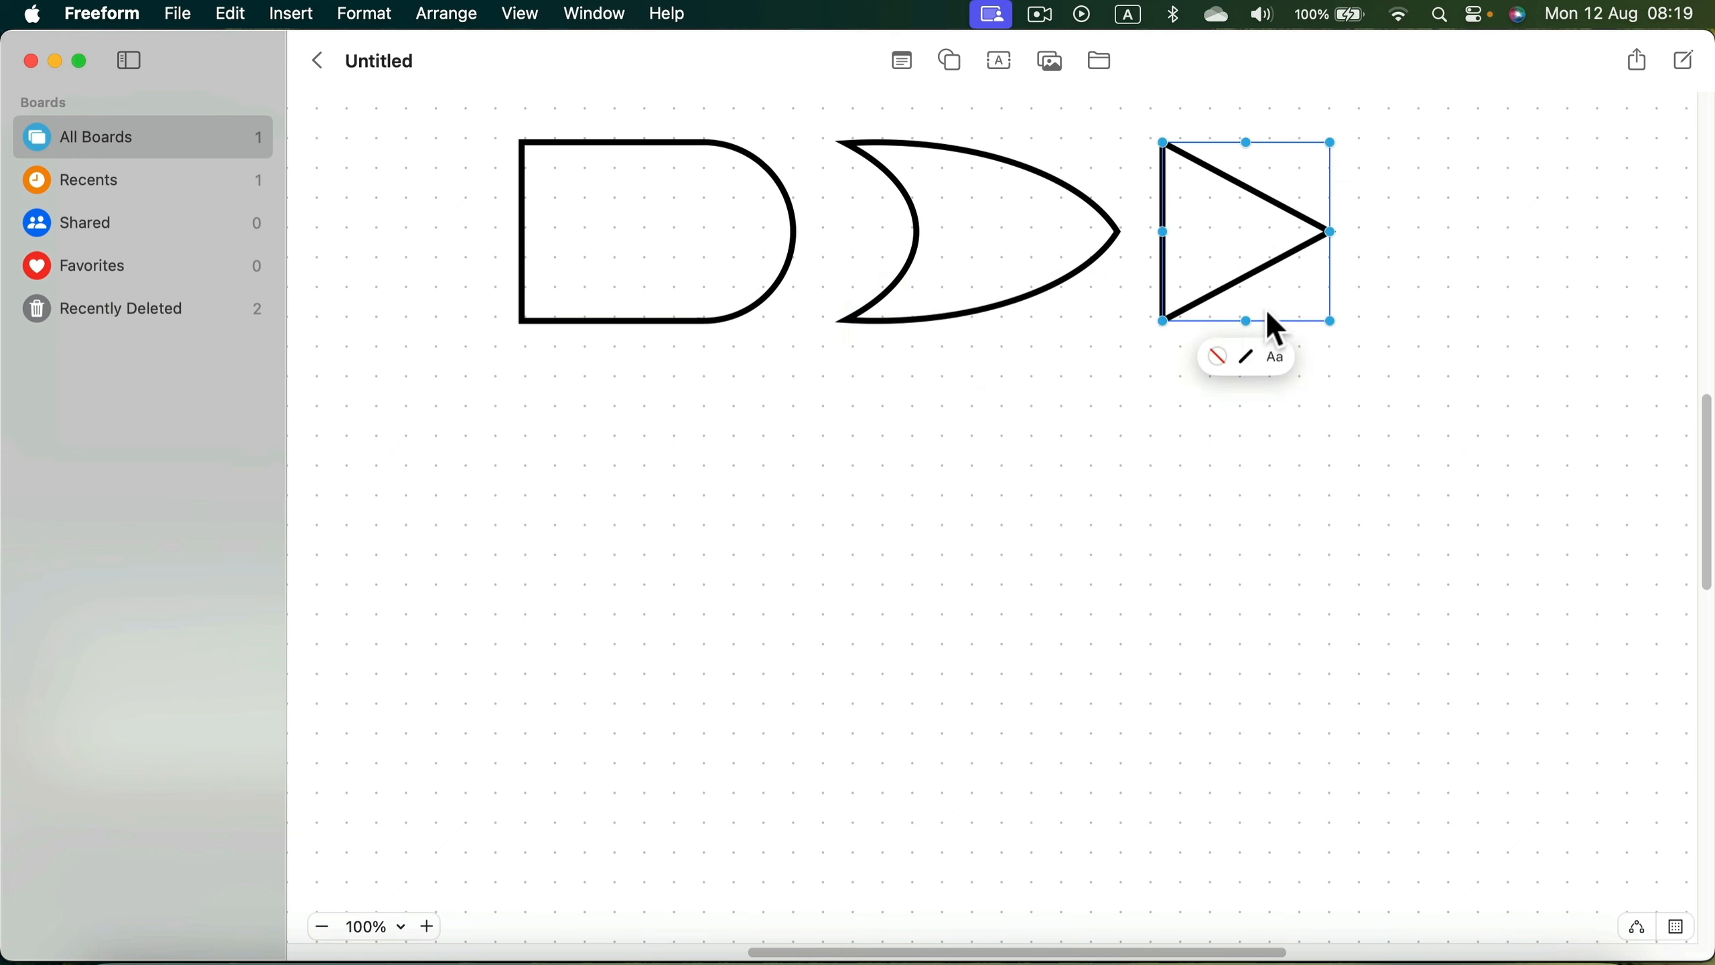
pyautogui.moveTo(1246, 322); pyautogui.dragTo(1244, 323)
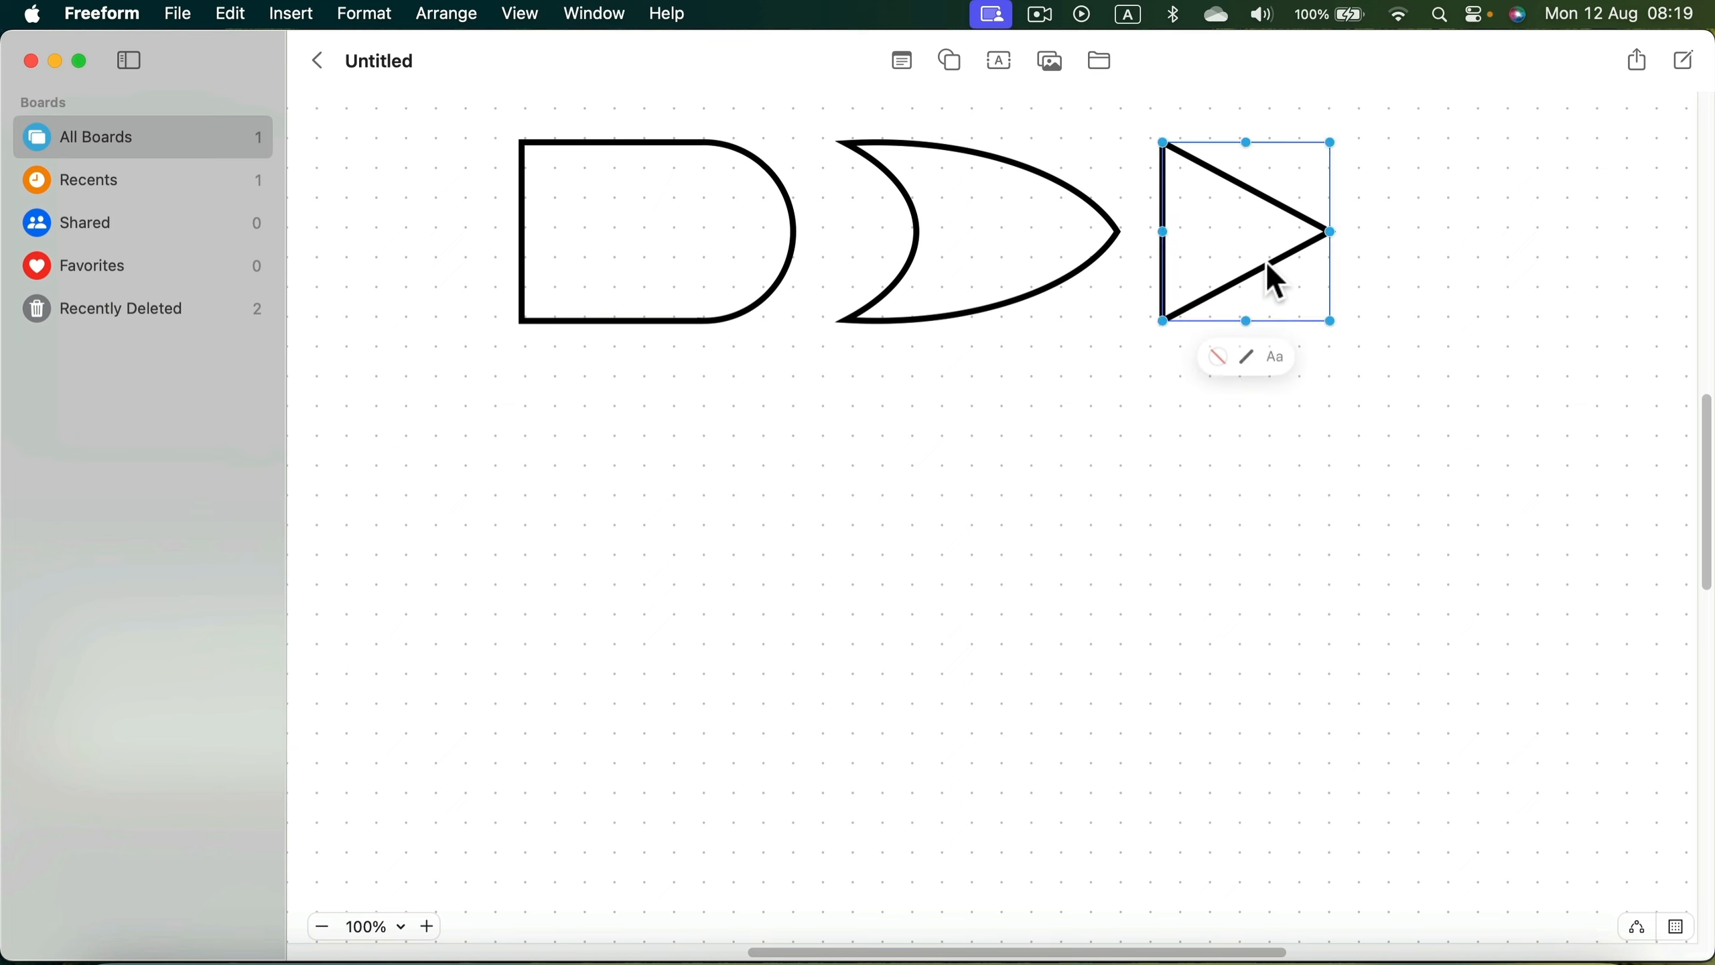
pyautogui.moveTo(1265, 260)
pyautogui.mouseDown()
pyautogui.moveTo(1267, 279)
pyautogui.moveTo(1267, 264)
pyautogui.mouseUp()
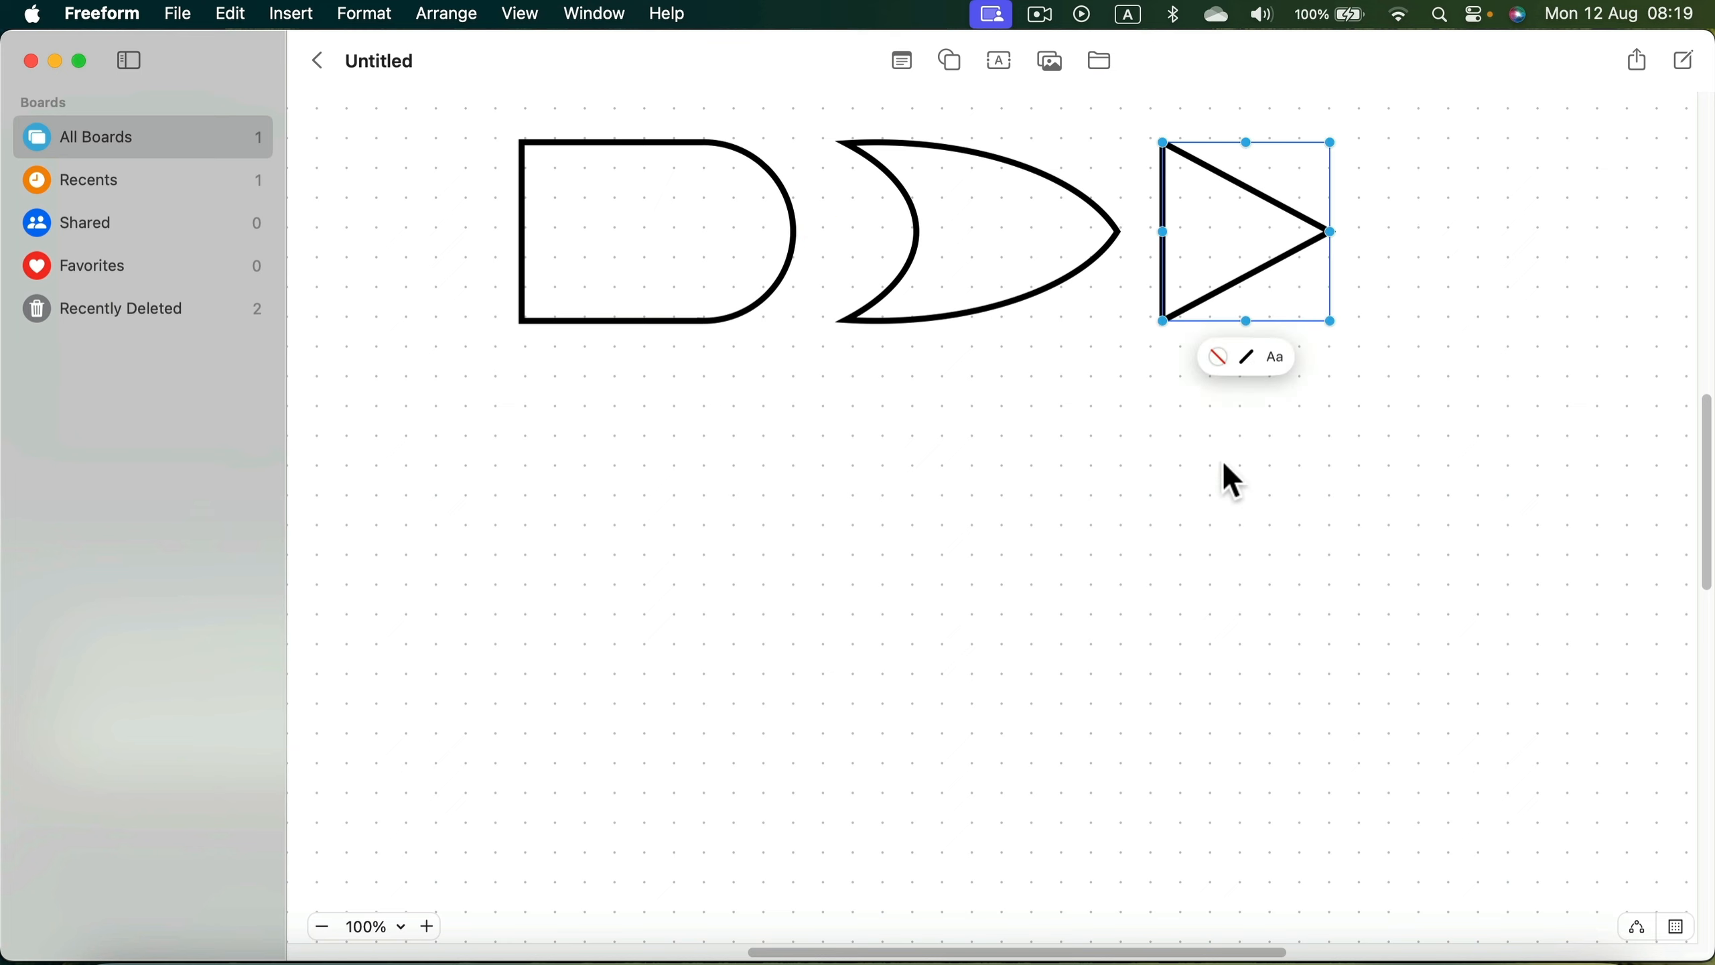
pyautogui.click(1222, 459)
# Duplicate the cut lens shape and place the copy in the empty area below and to the right of the triangle.
pyautogui.hscroll(5, 767, 256)
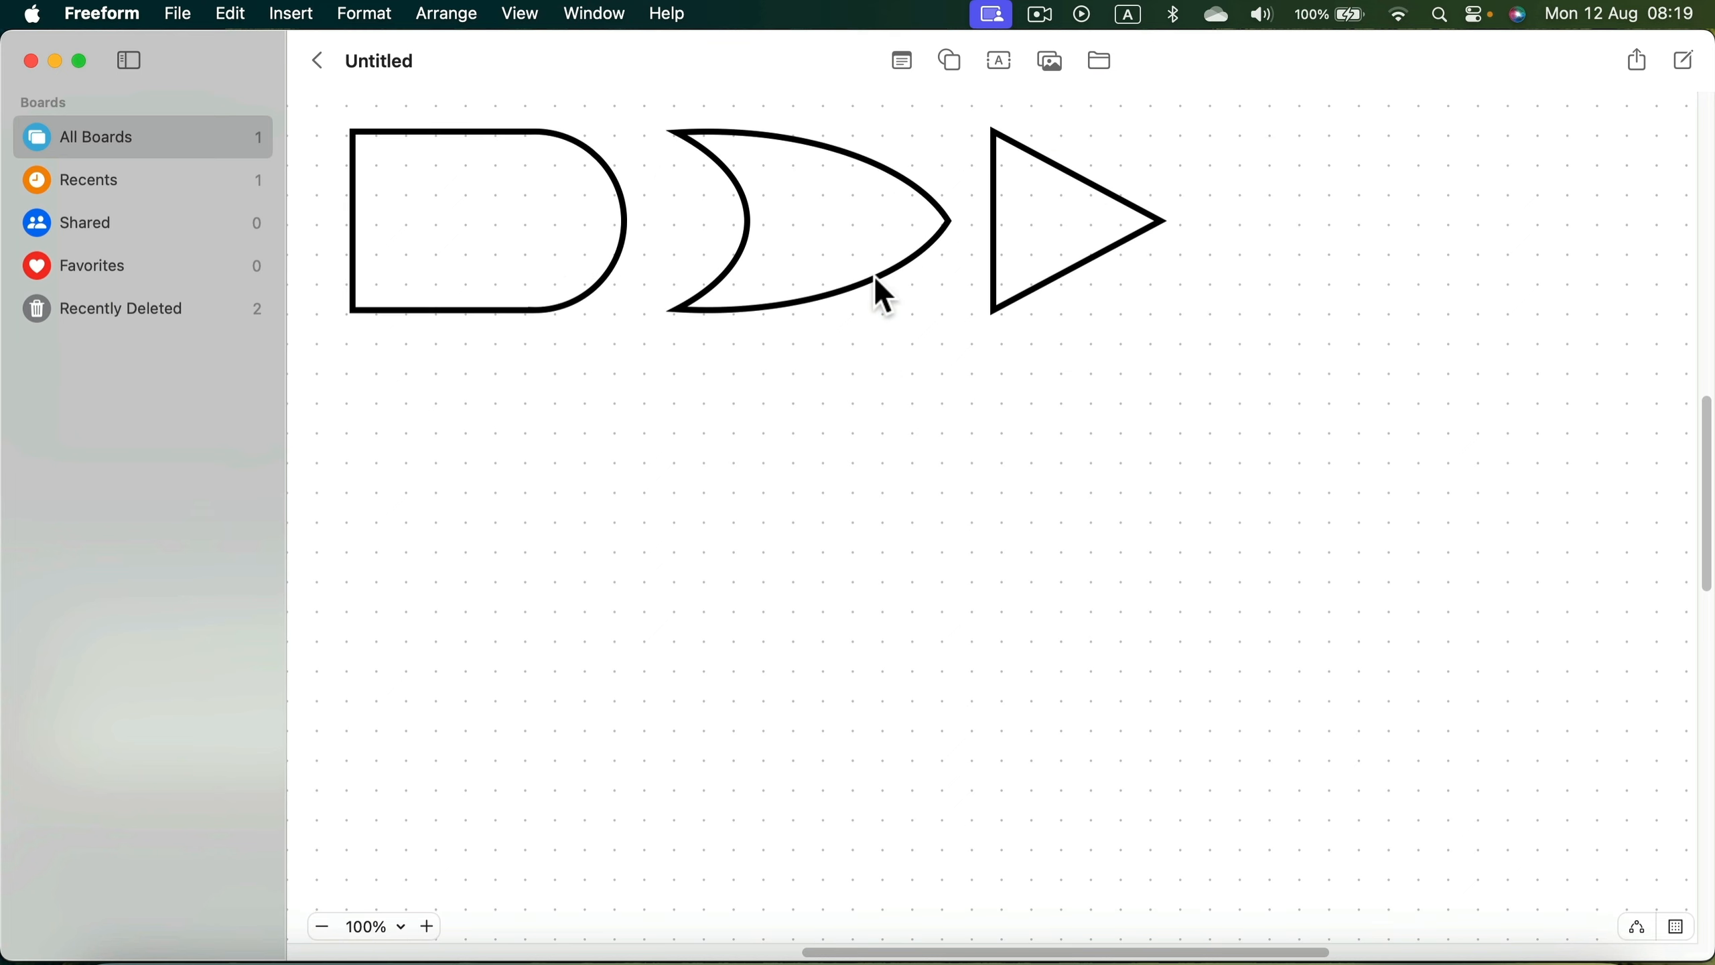
pyautogui.click(883, 295)
pyautogui.press('super+d')
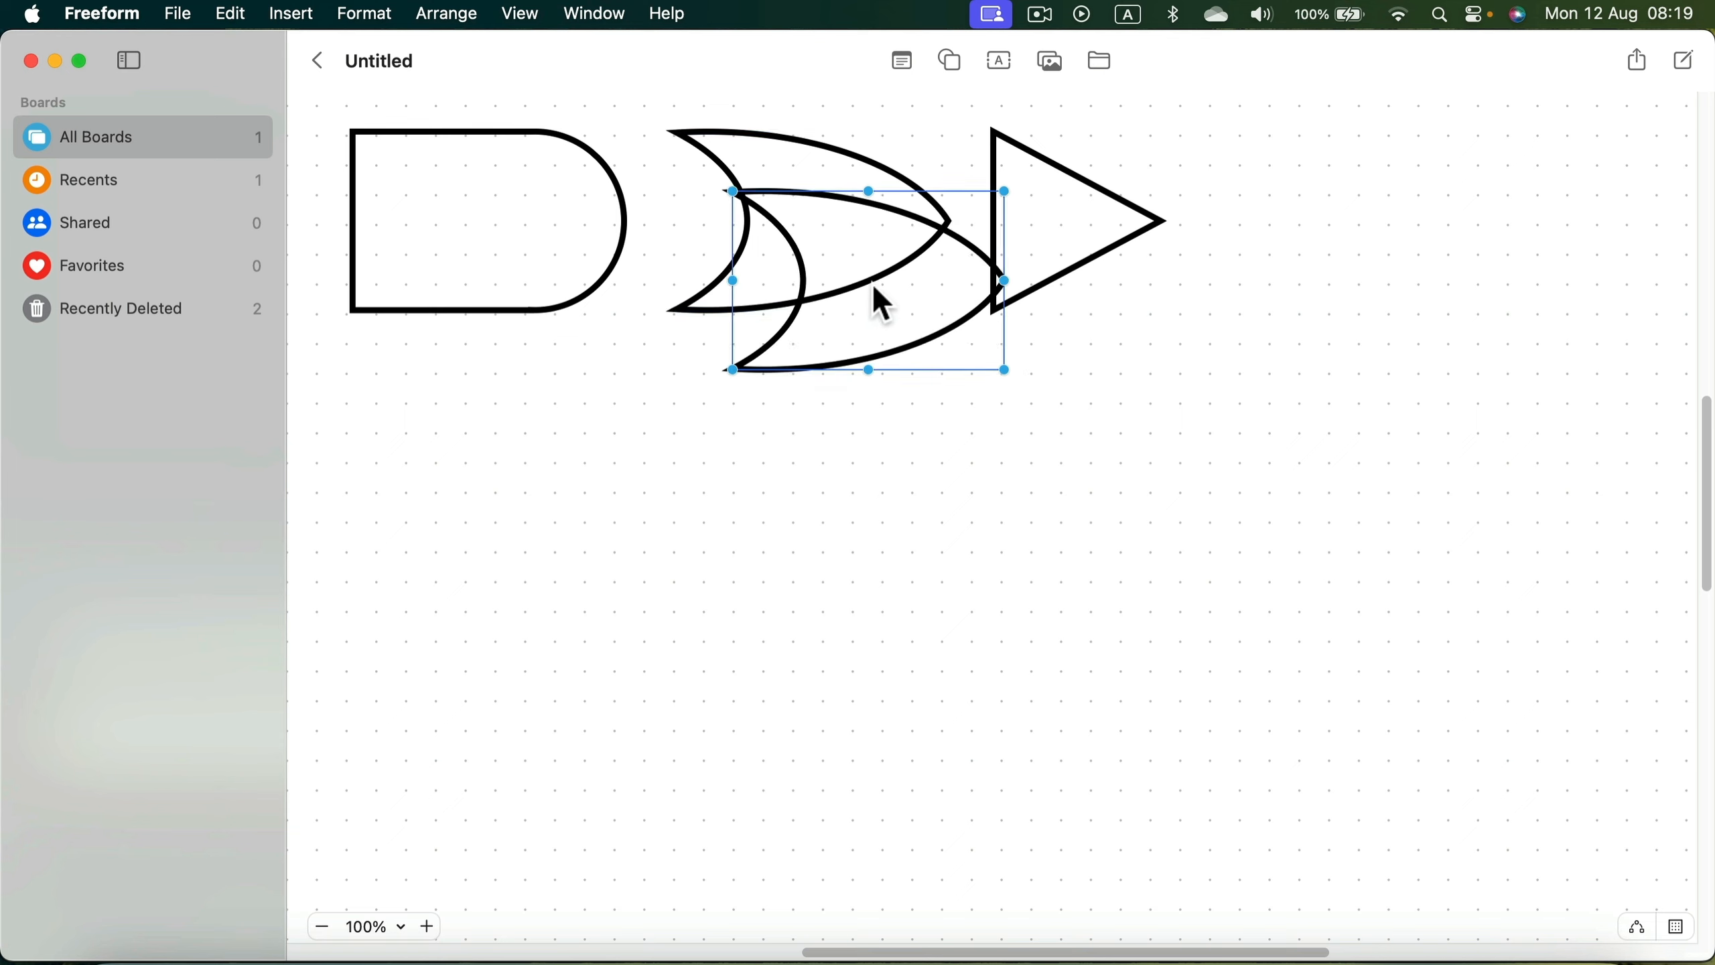
pyautogui.moveTo(903, 330); pyautogui.dragTo(1299, 540)
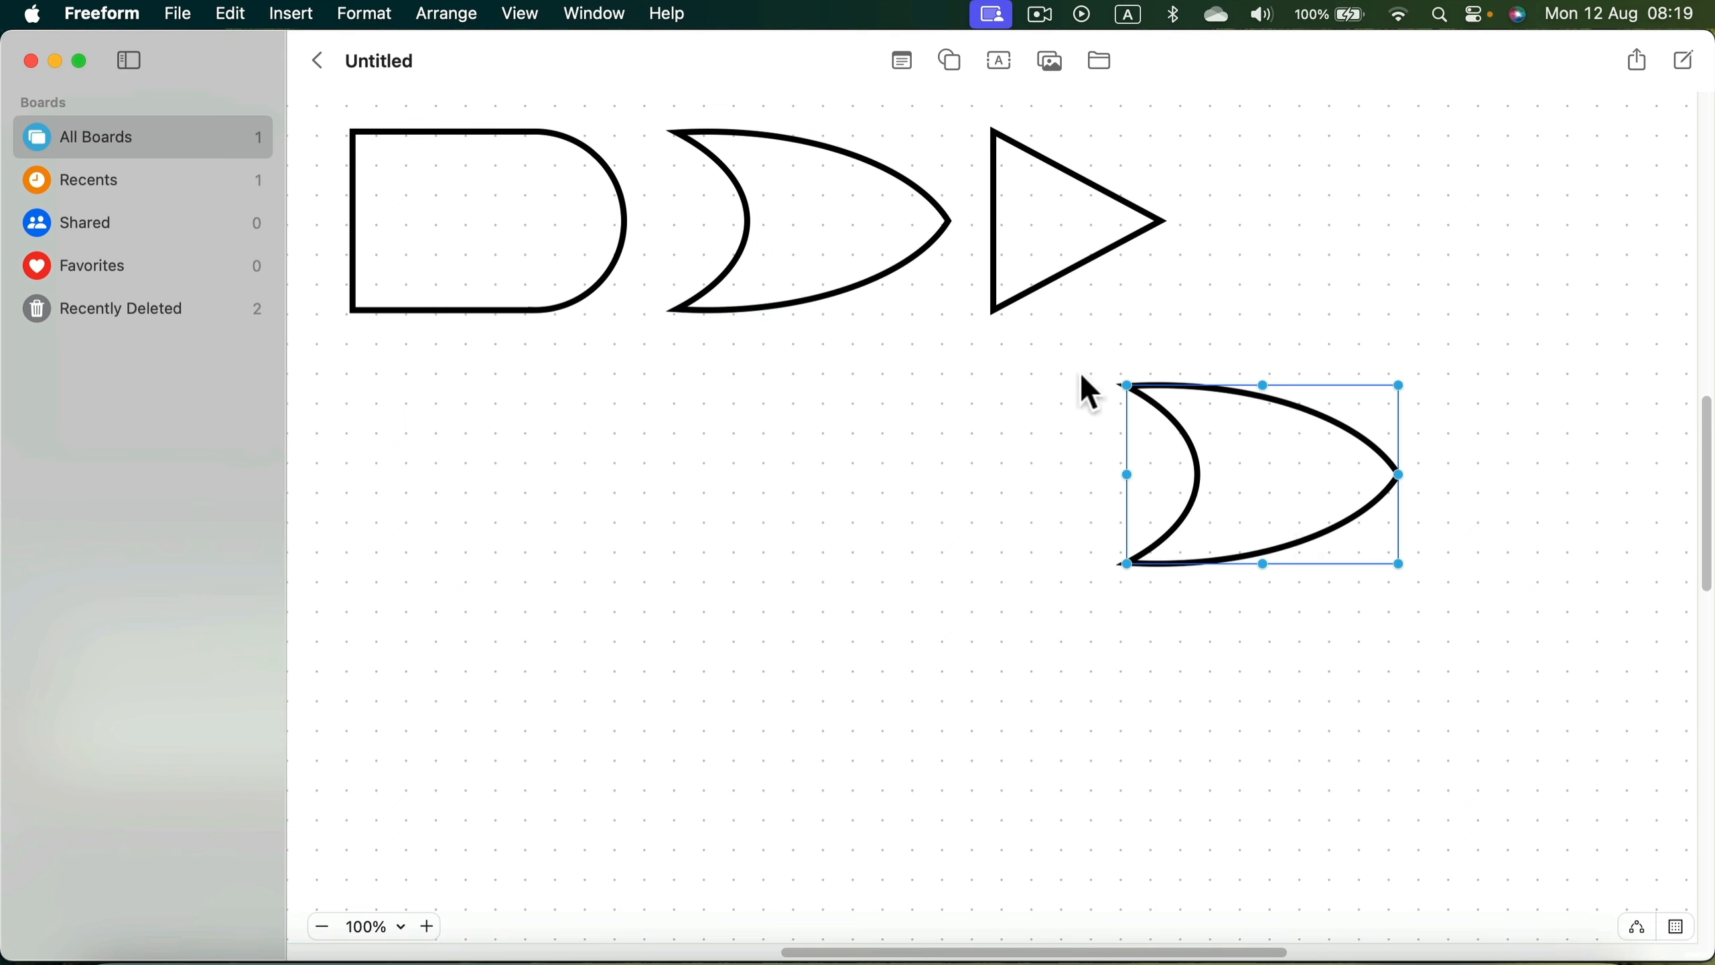
pyautogui.click(1059, 381)
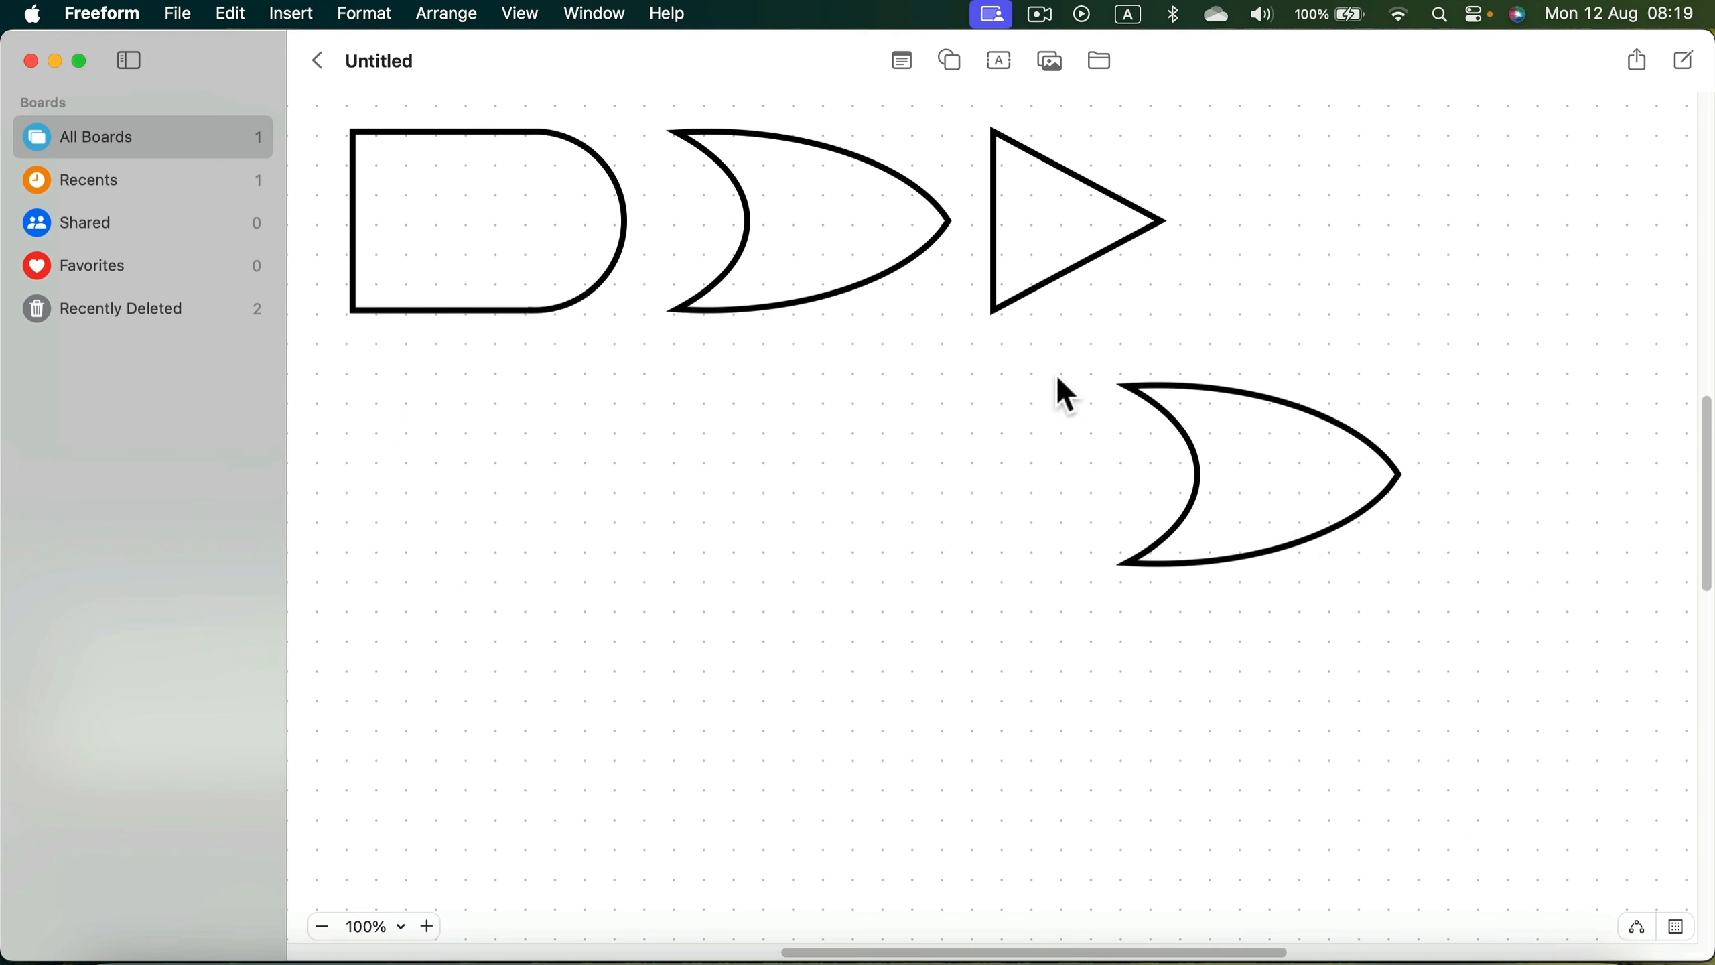
pyautogui.click(1188, 444)
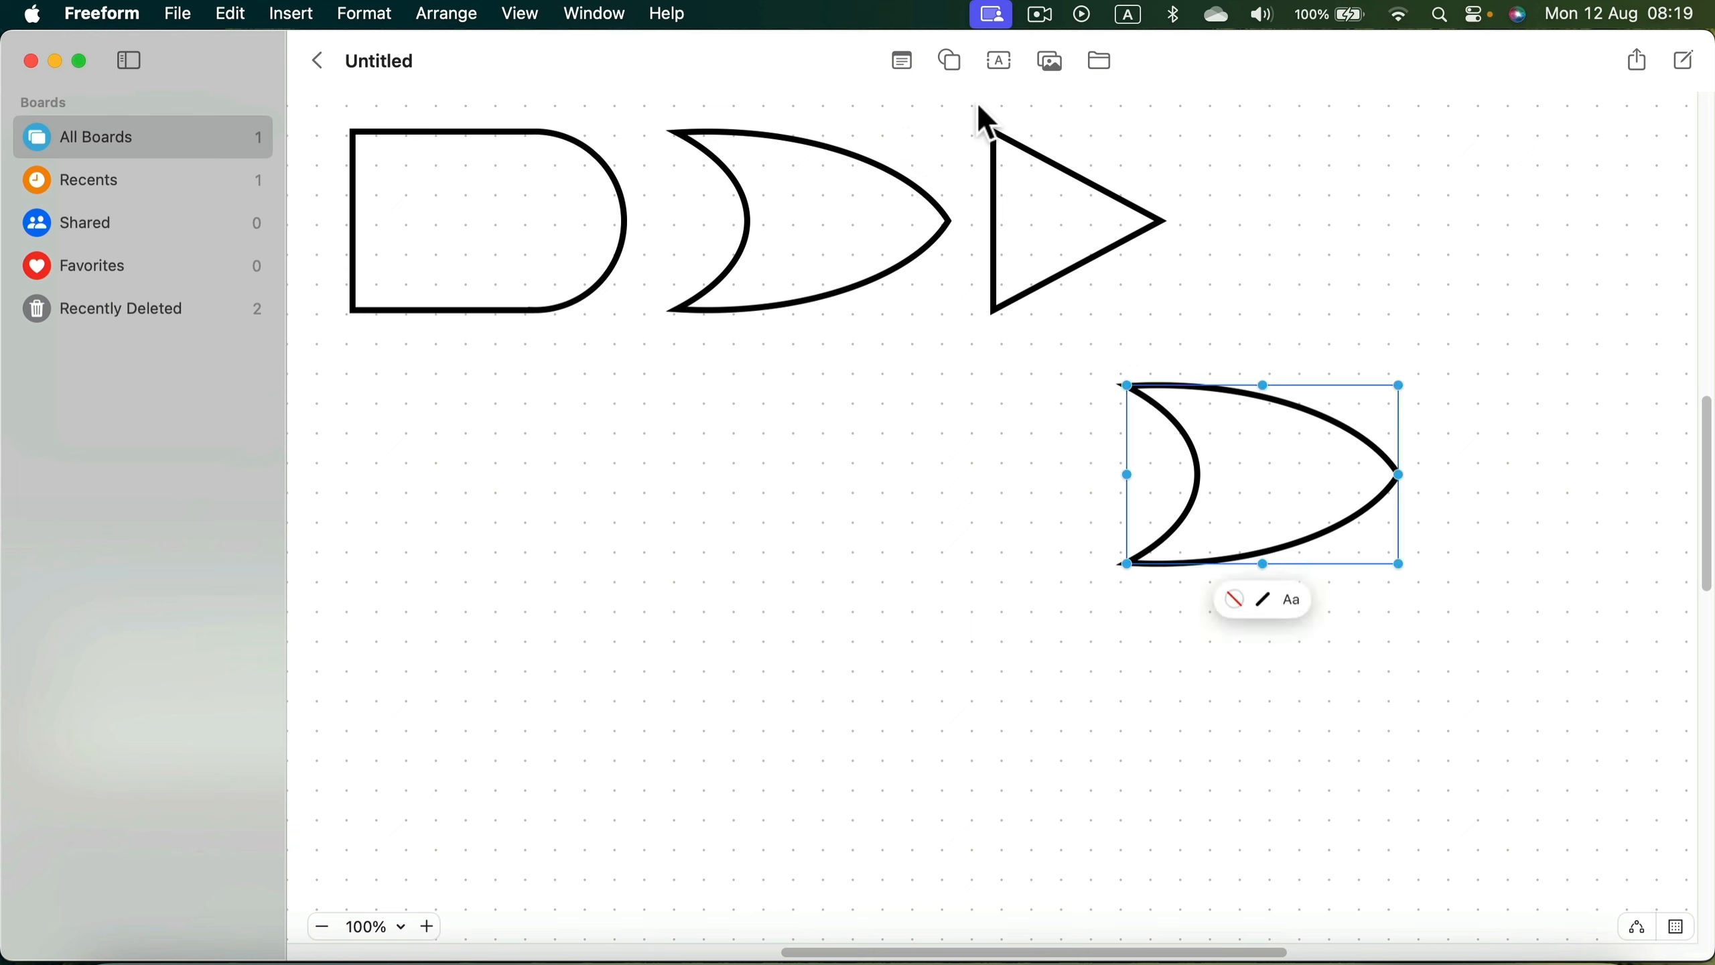
# Insert a curved line just left of the copied lens shape, spanning its height and bent parallel to its concave edge.
pyautogui.click(950, 59)
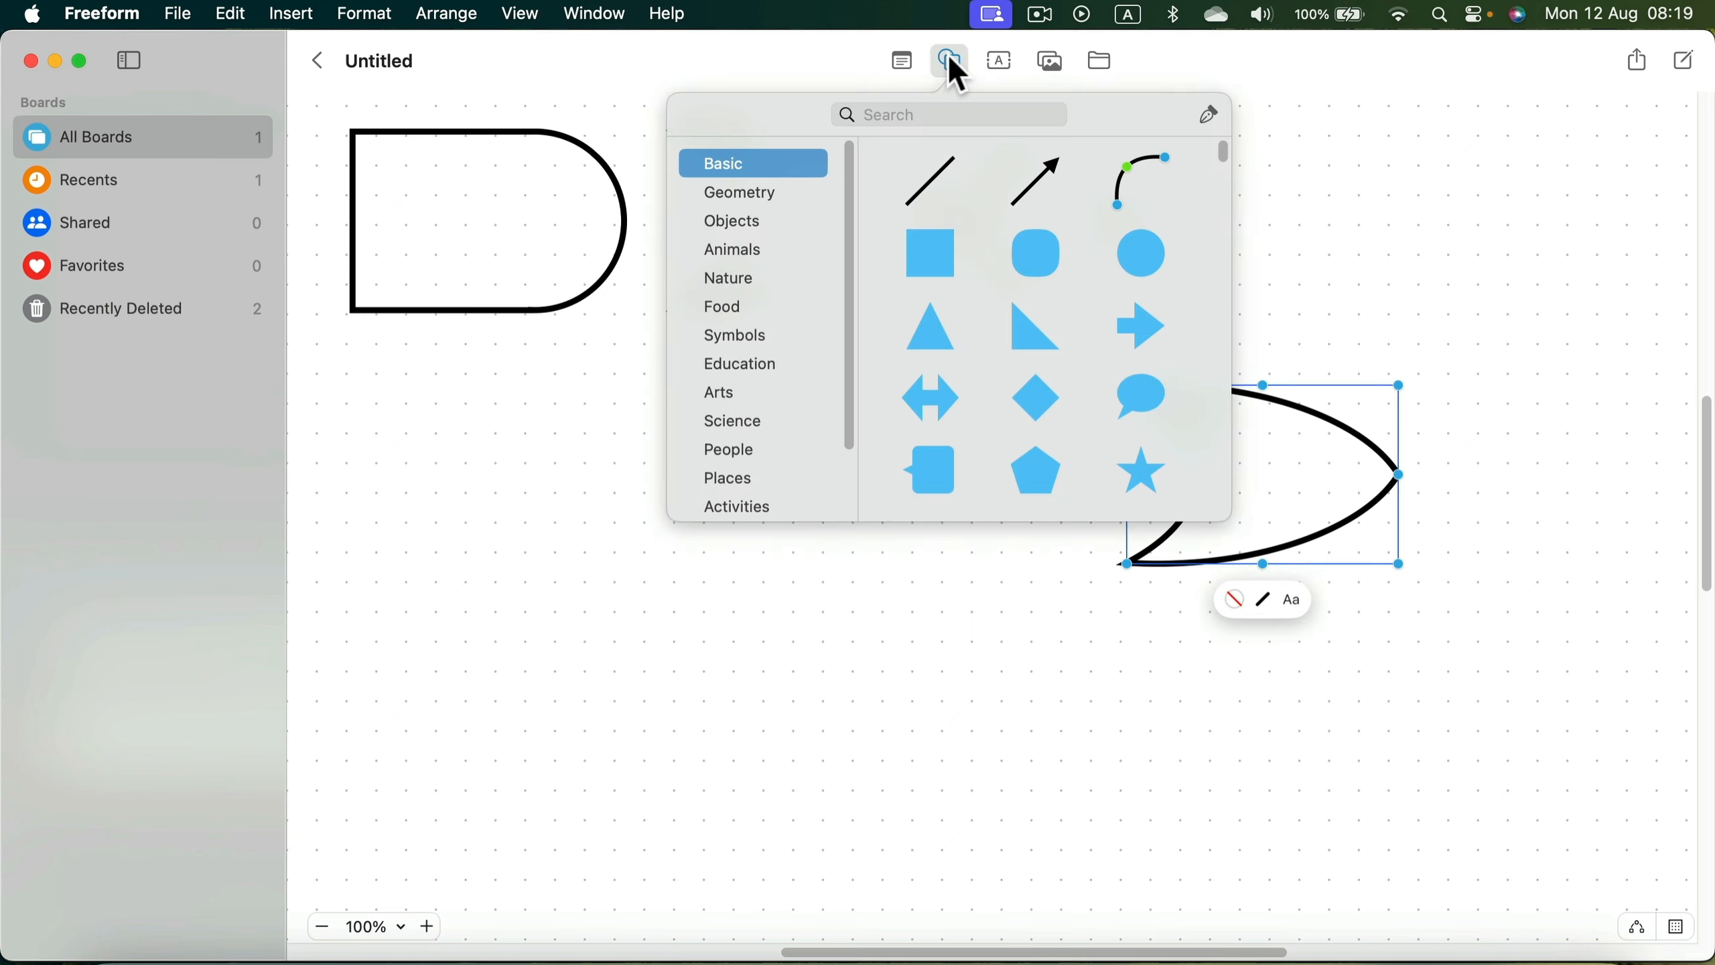
pyautogui.click(1138, 168)
pyautogui.moveTo(1081, 429); pyautogui.dragTo(1101, 383)
pyautogui.moveTo(904, 611); pyautogui.dragTo(1103, 551)
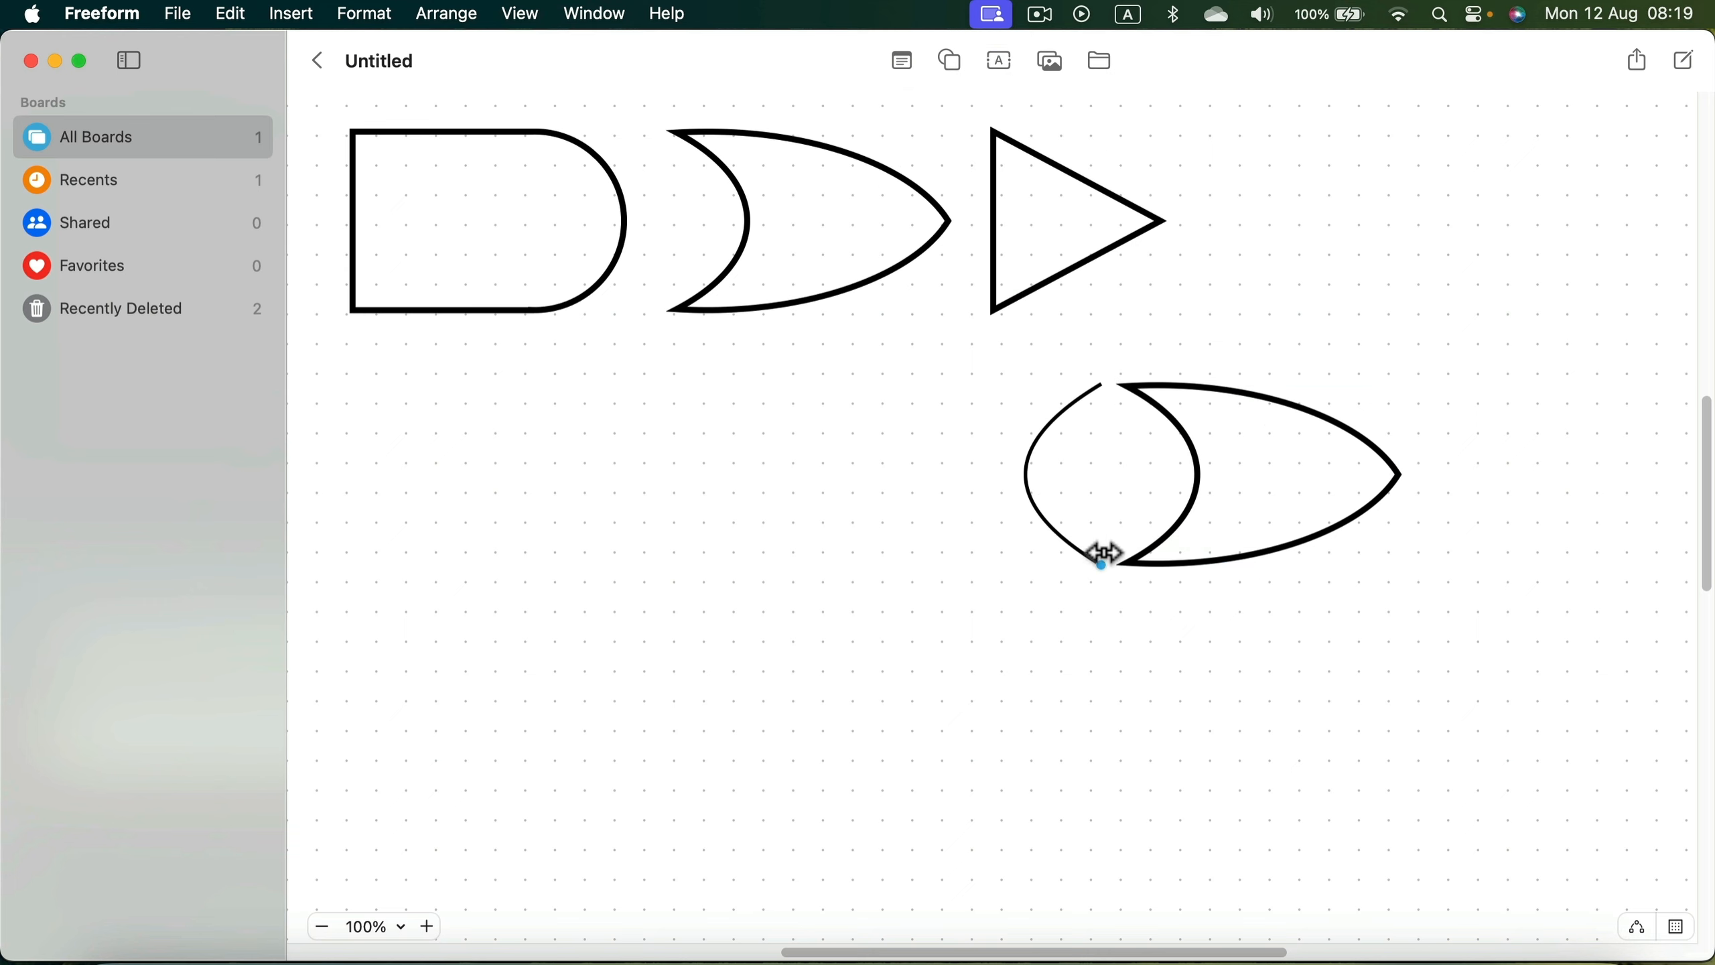
pyautogui.moveTo(1022, 475); pyautogui.dragTo(1177, 478)
pyautogui.click(1161, 509)
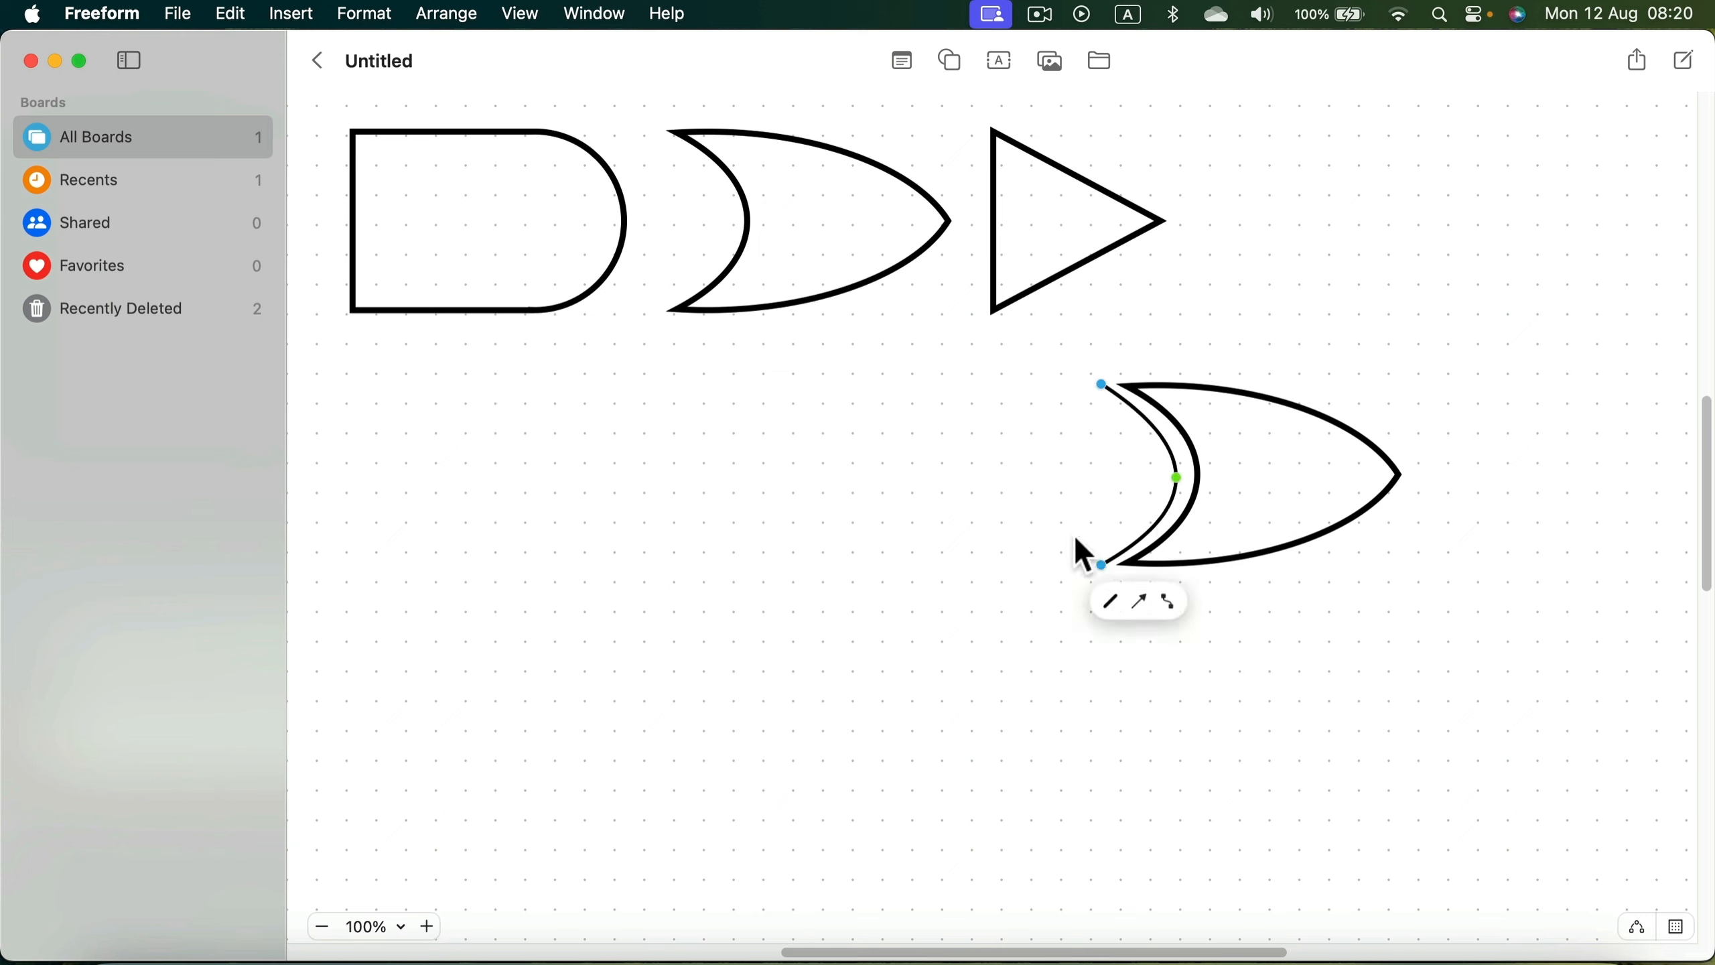
# Set the curved line's thickness to 5 pt and readjust its bend to follow the lens shape's concave edge.
pyautogui.click(1110, 602)
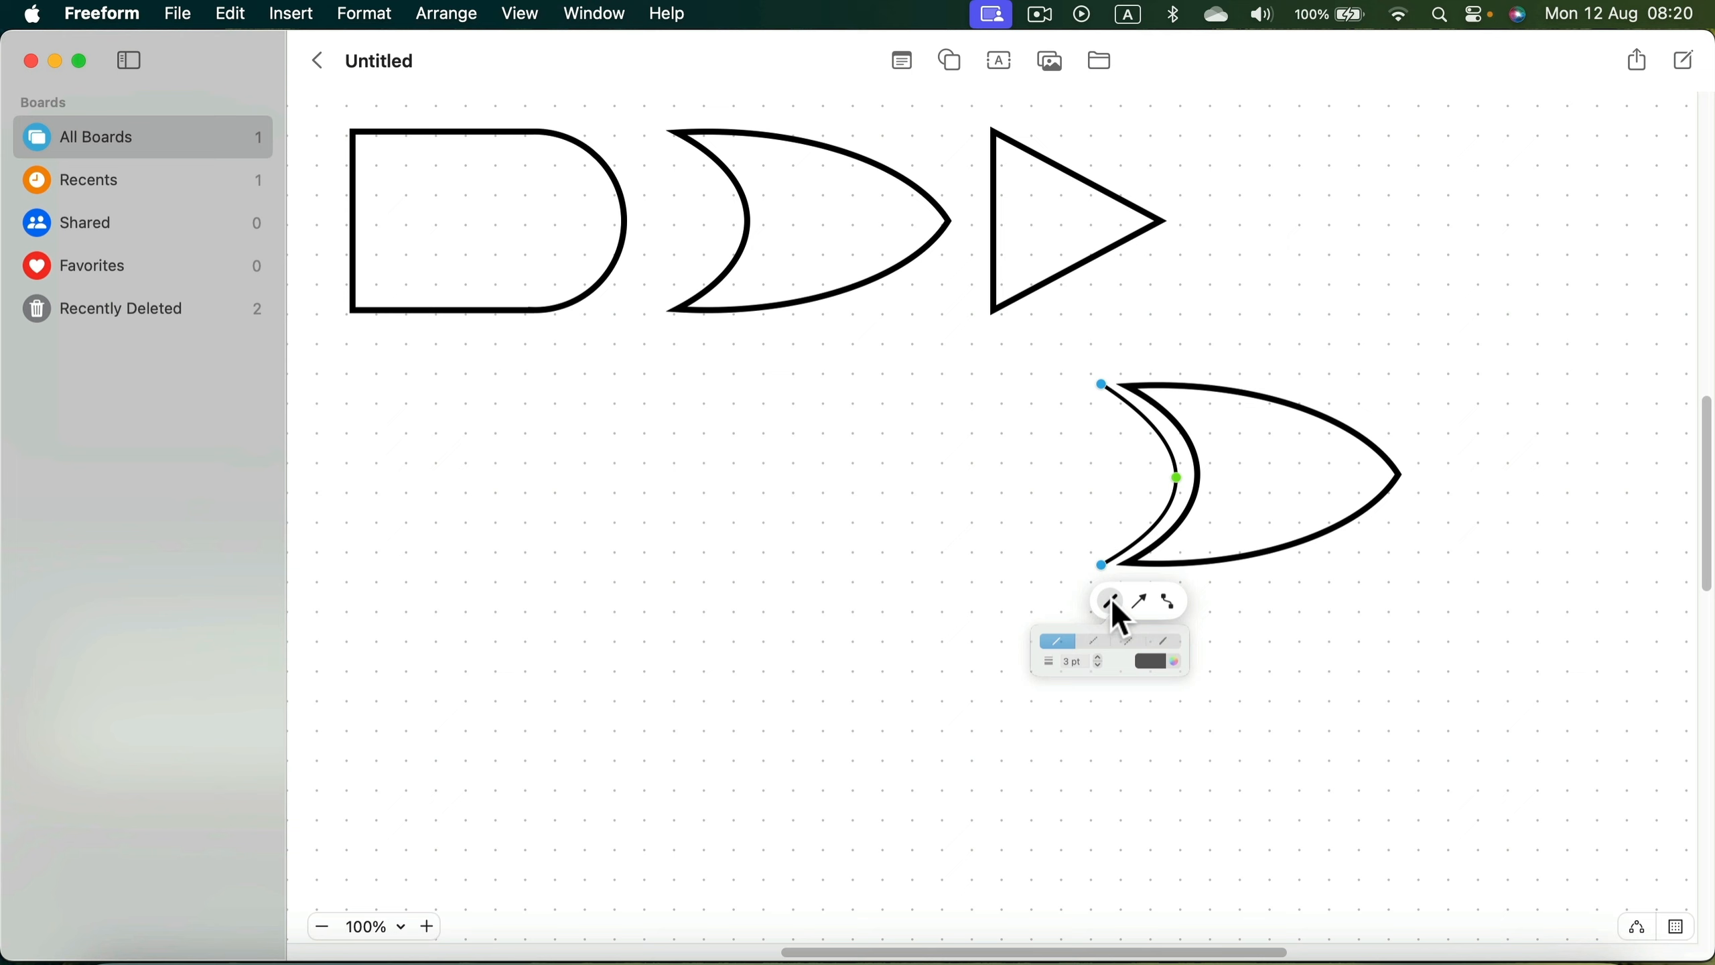
pyautogui.click(1091, 680)
pyautogui.click(1091, 679)
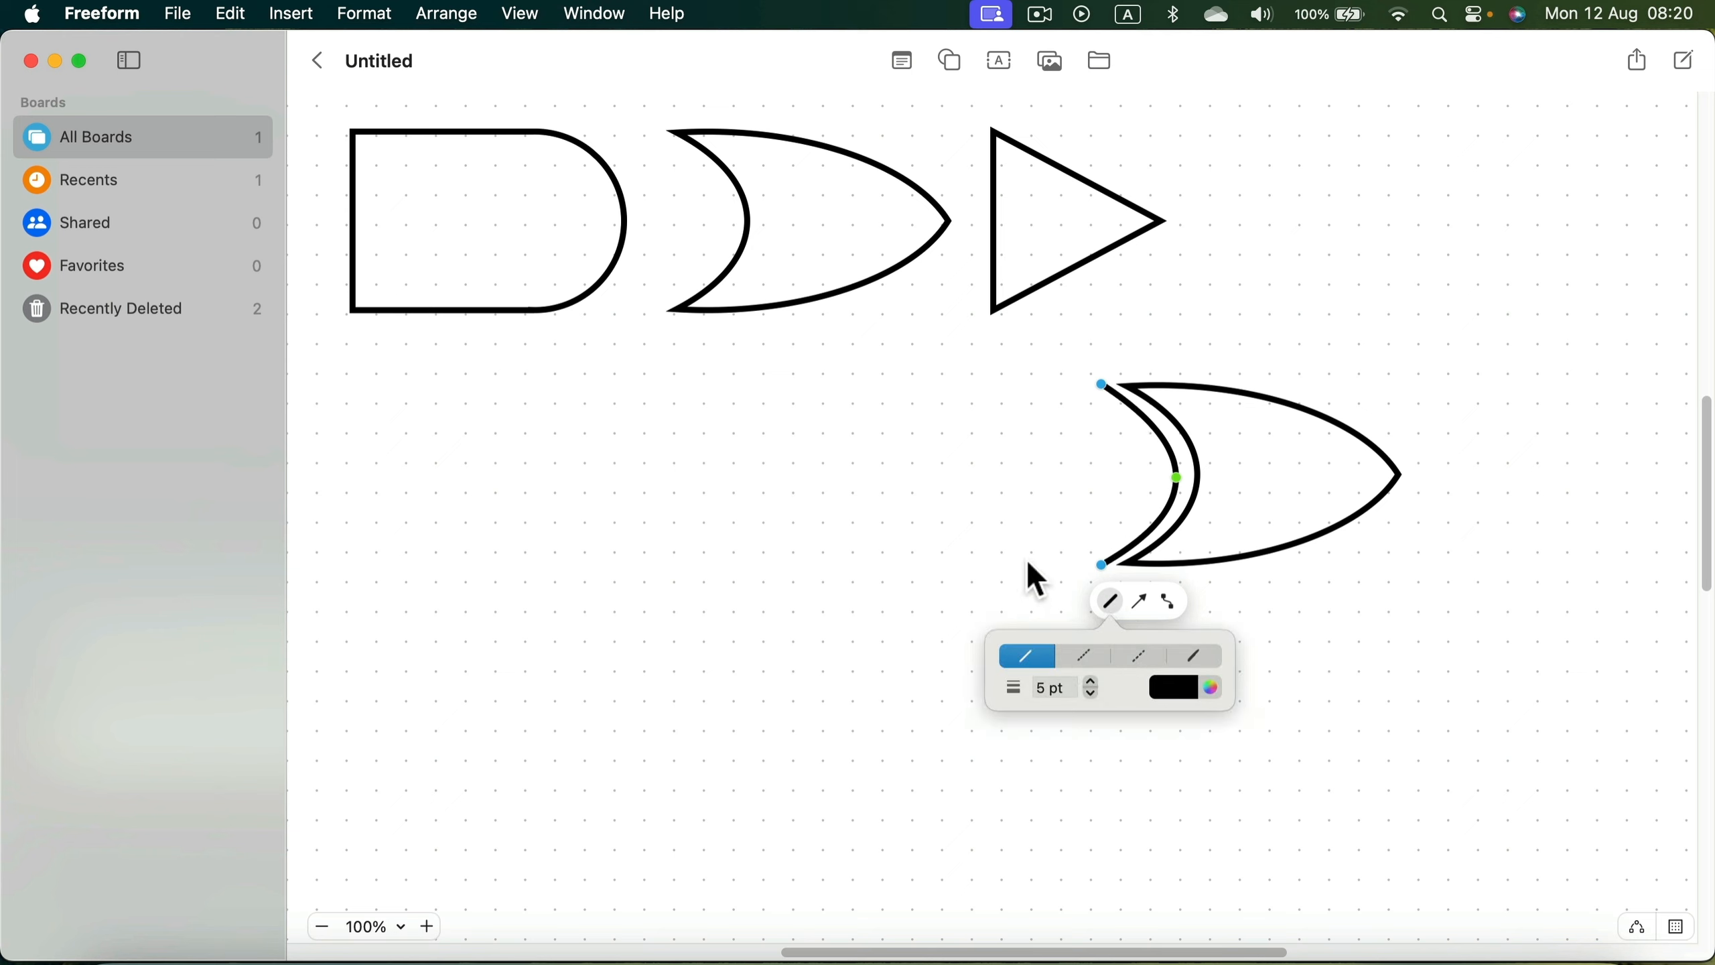
pyautogui.click(1175, 475)
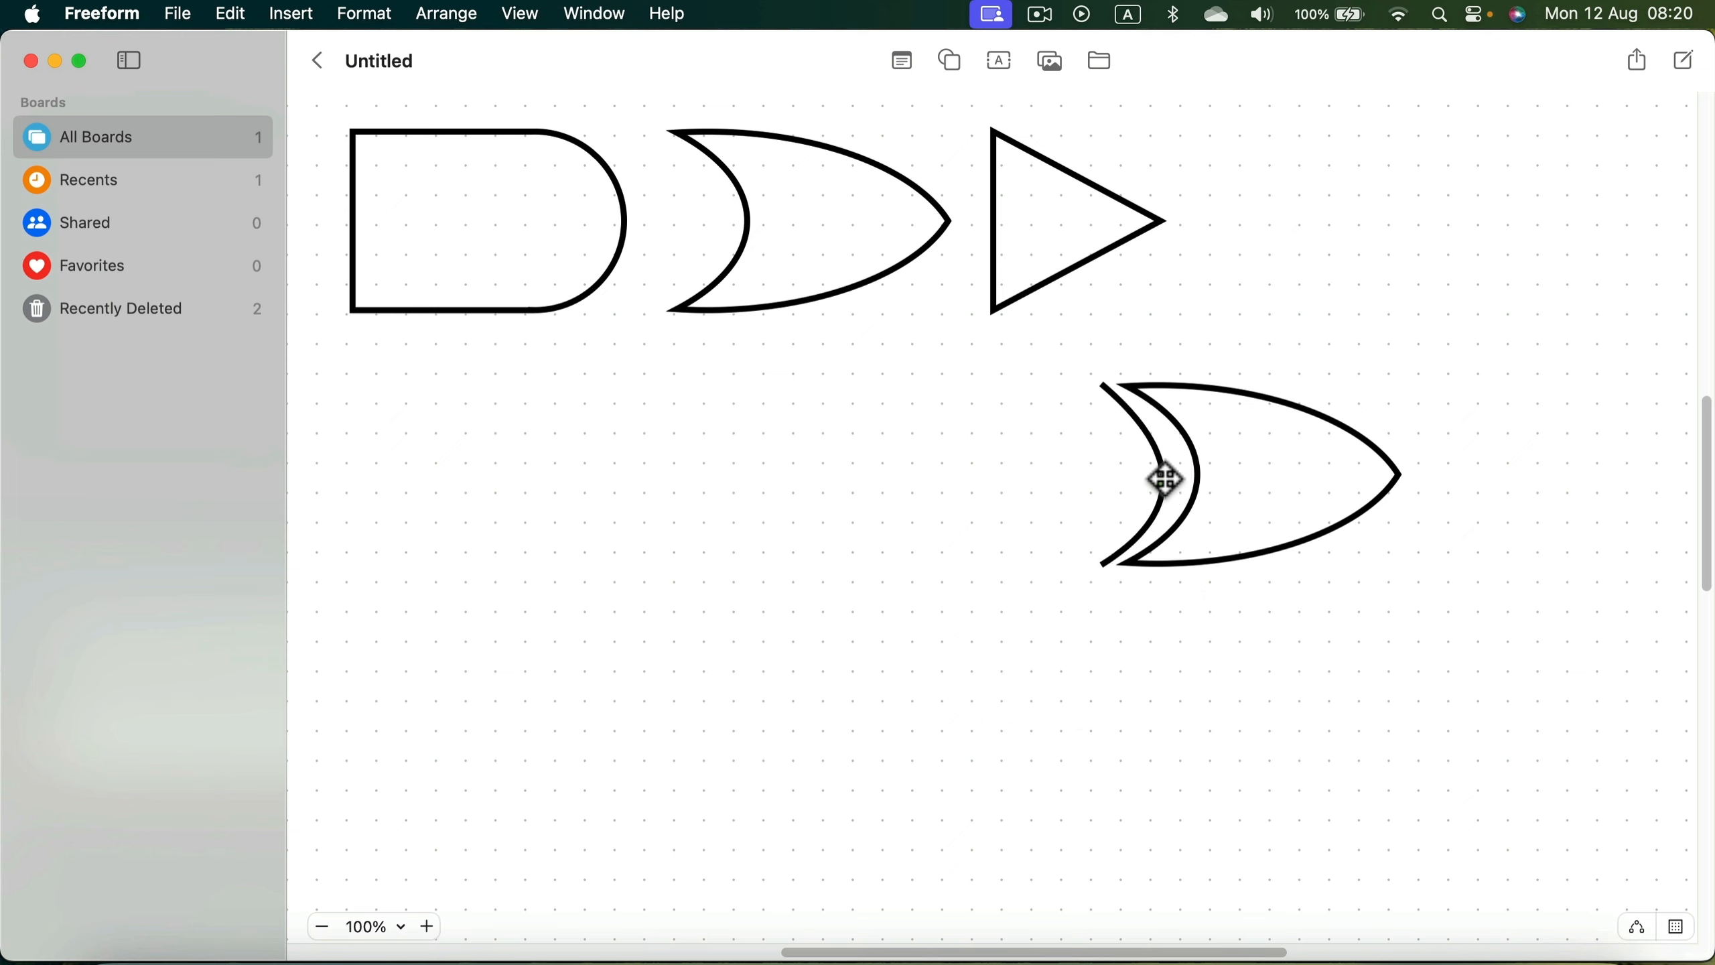
pyautogui.moveTo(1166, 479); pyautogui.dragTo(1175, 471)
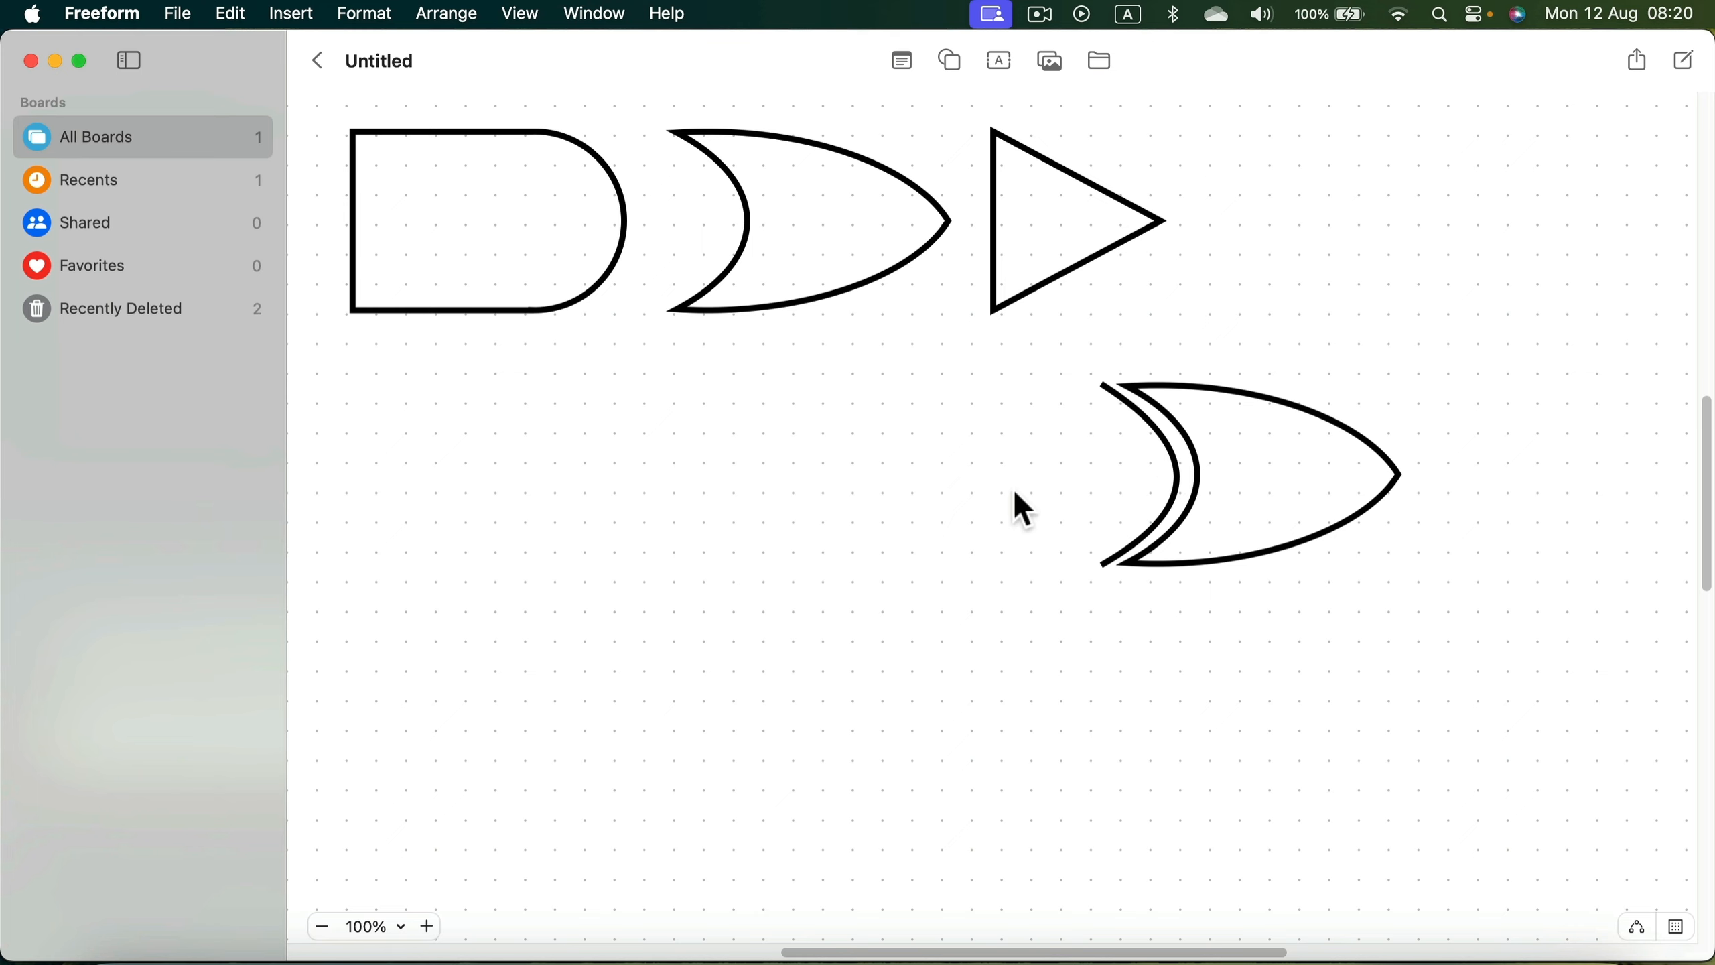
# Move the lens copy and its curved line into the row beside the triangle, and duplicate all four symbols into a second row below.
pyautogui.moveTo(1023, 329); pyautogui.dragTo(1493, 633)
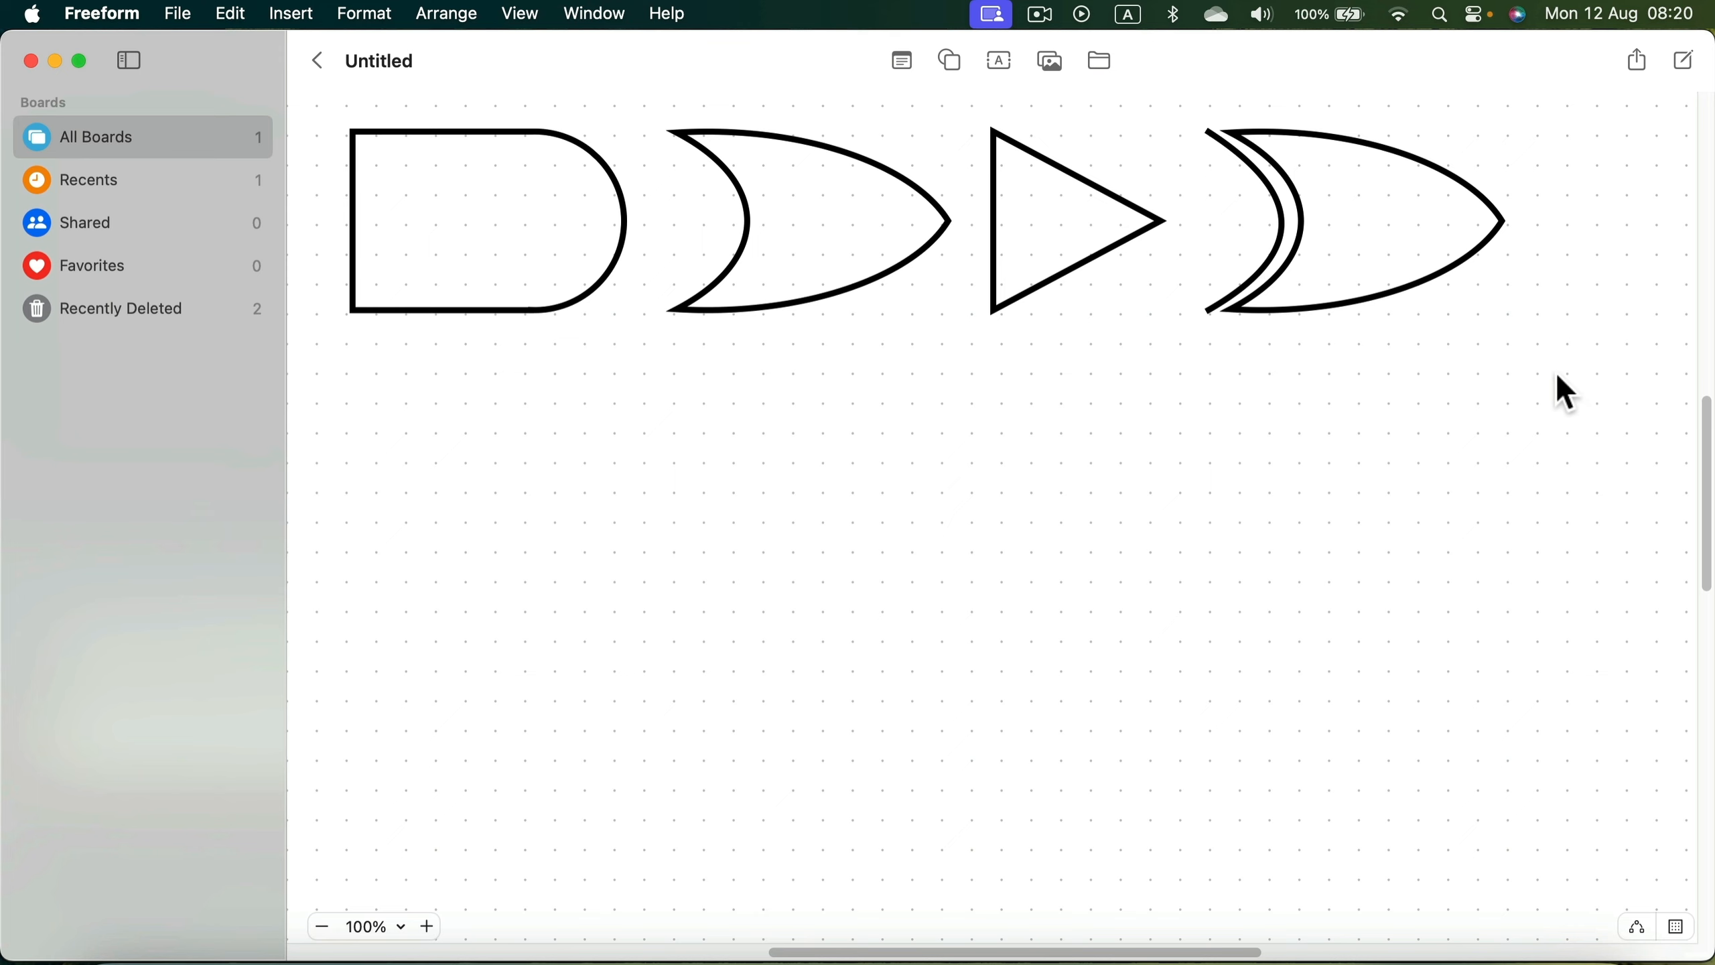
pyautogui.moveTo(1556, 375); pyautogui.dragTo(415, 194)
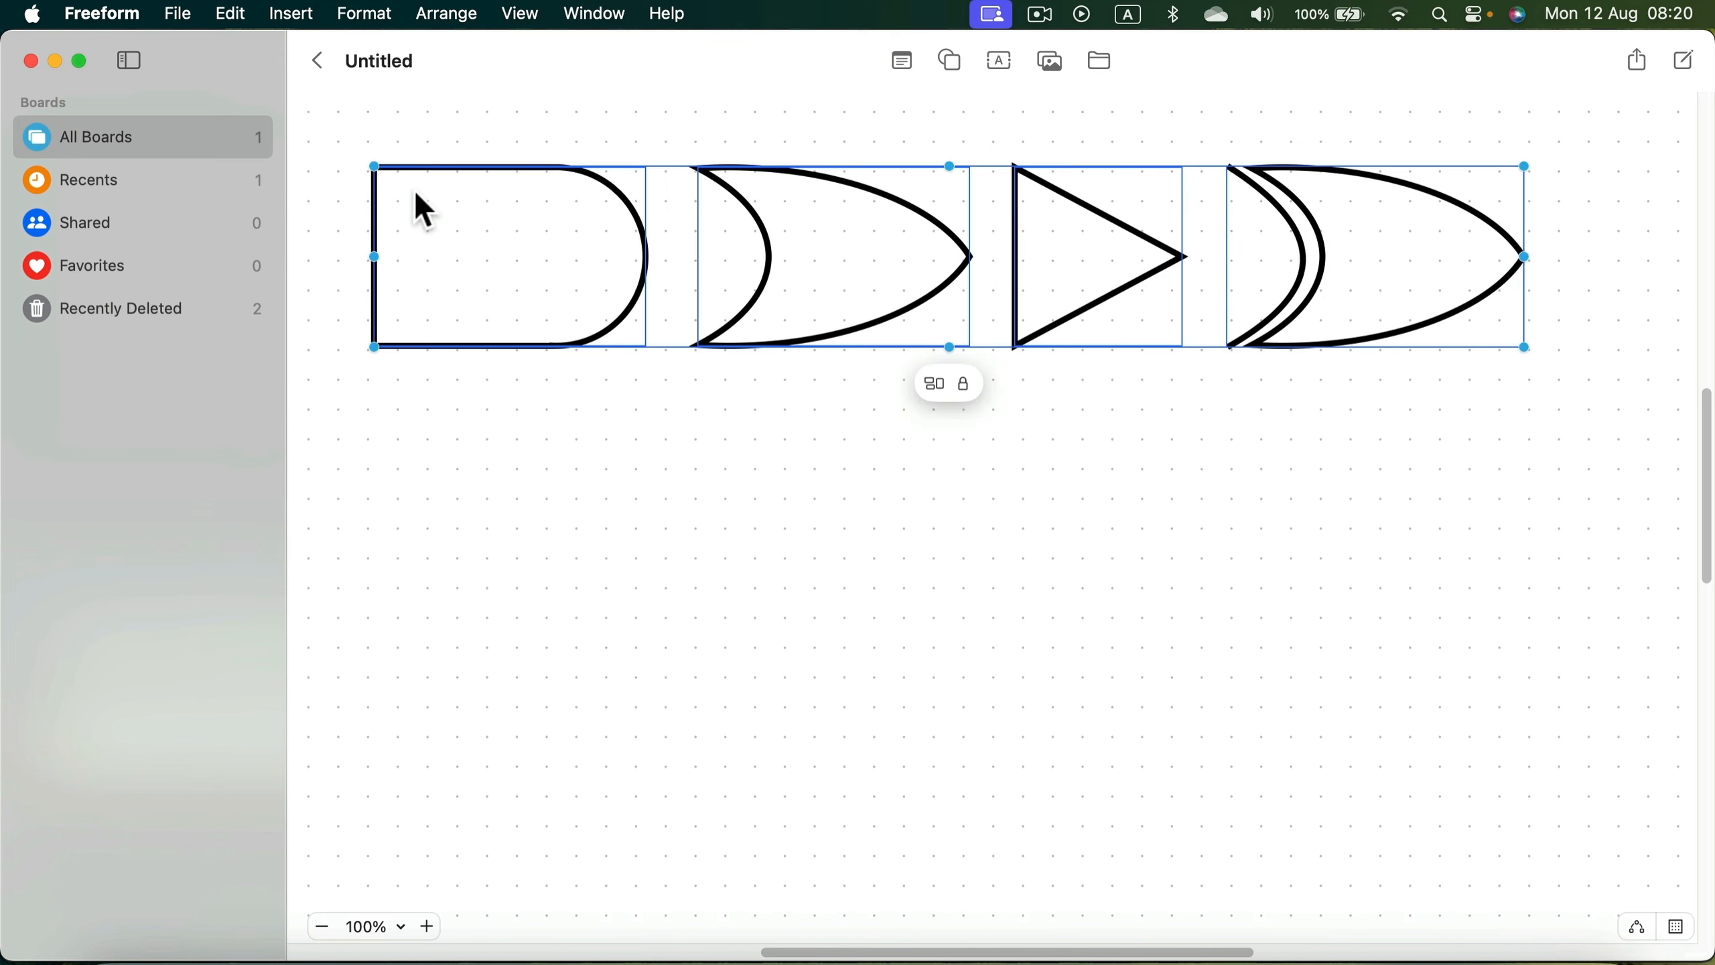
pyautogui.press('super+d')
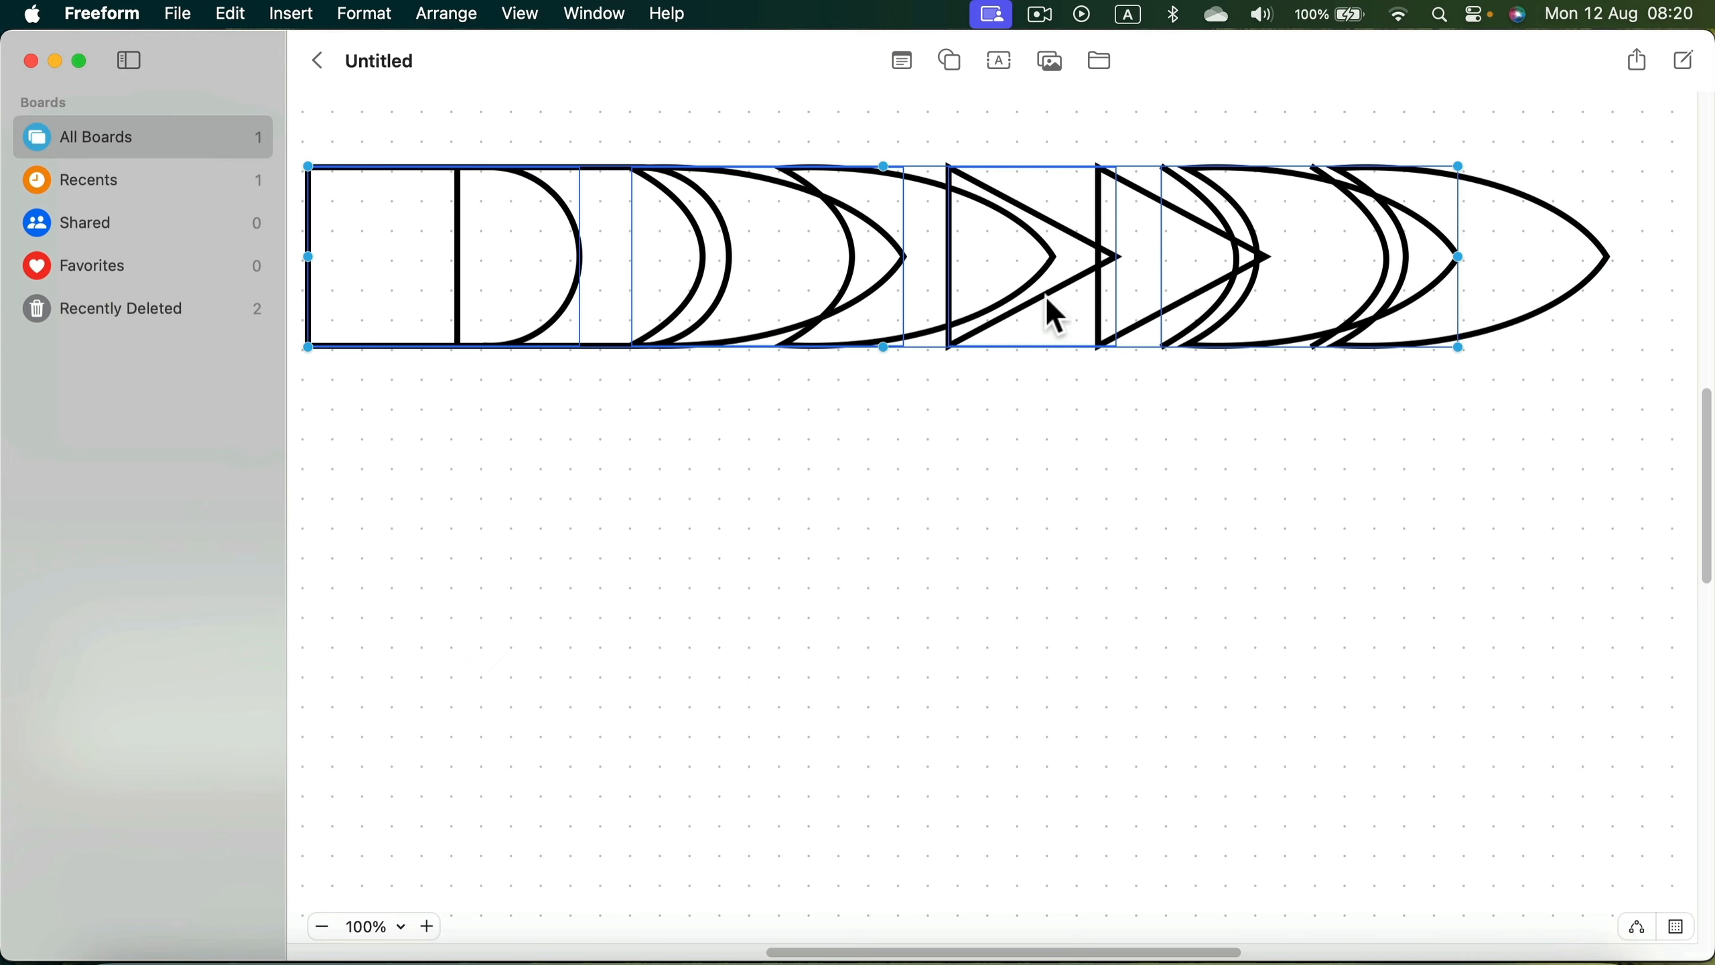
pyautogui.moveTo(1057, 318); pyautogui.dragTo(1217, 571)
pyautogui.click(1185, 743)
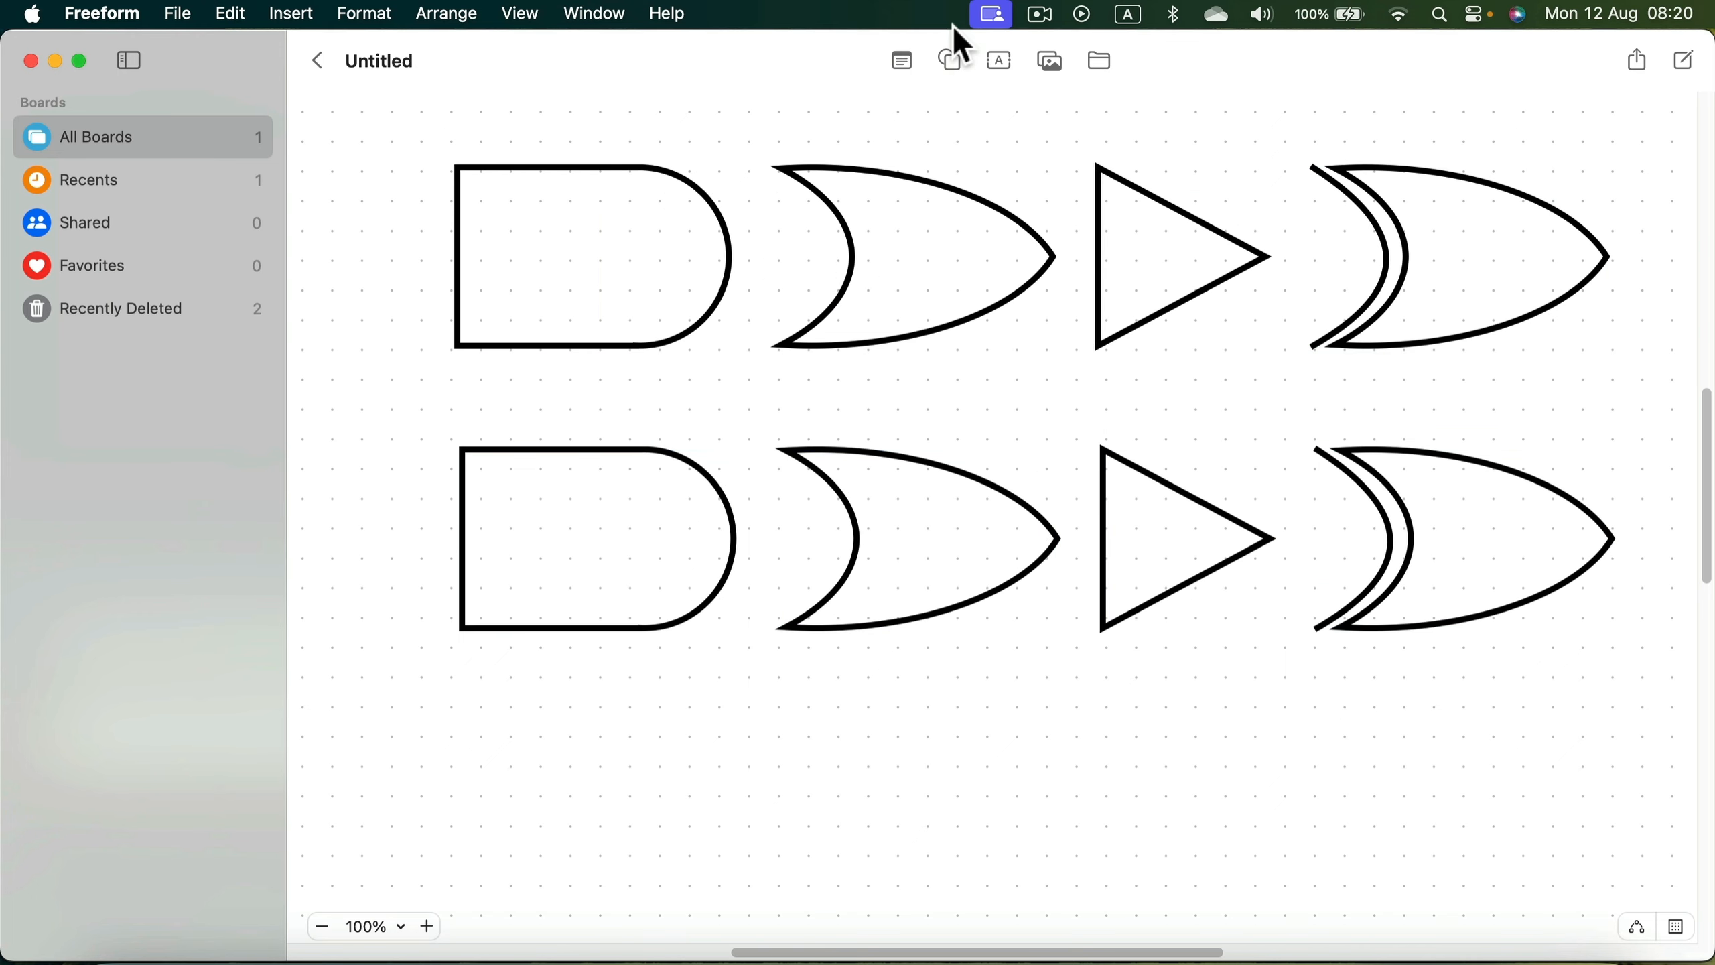
# Insert a circle, shrink it to a small bubble and place it below the second row of symbols.
pyautogui.click(951, 61)
pyautogui.click(1141, 253)
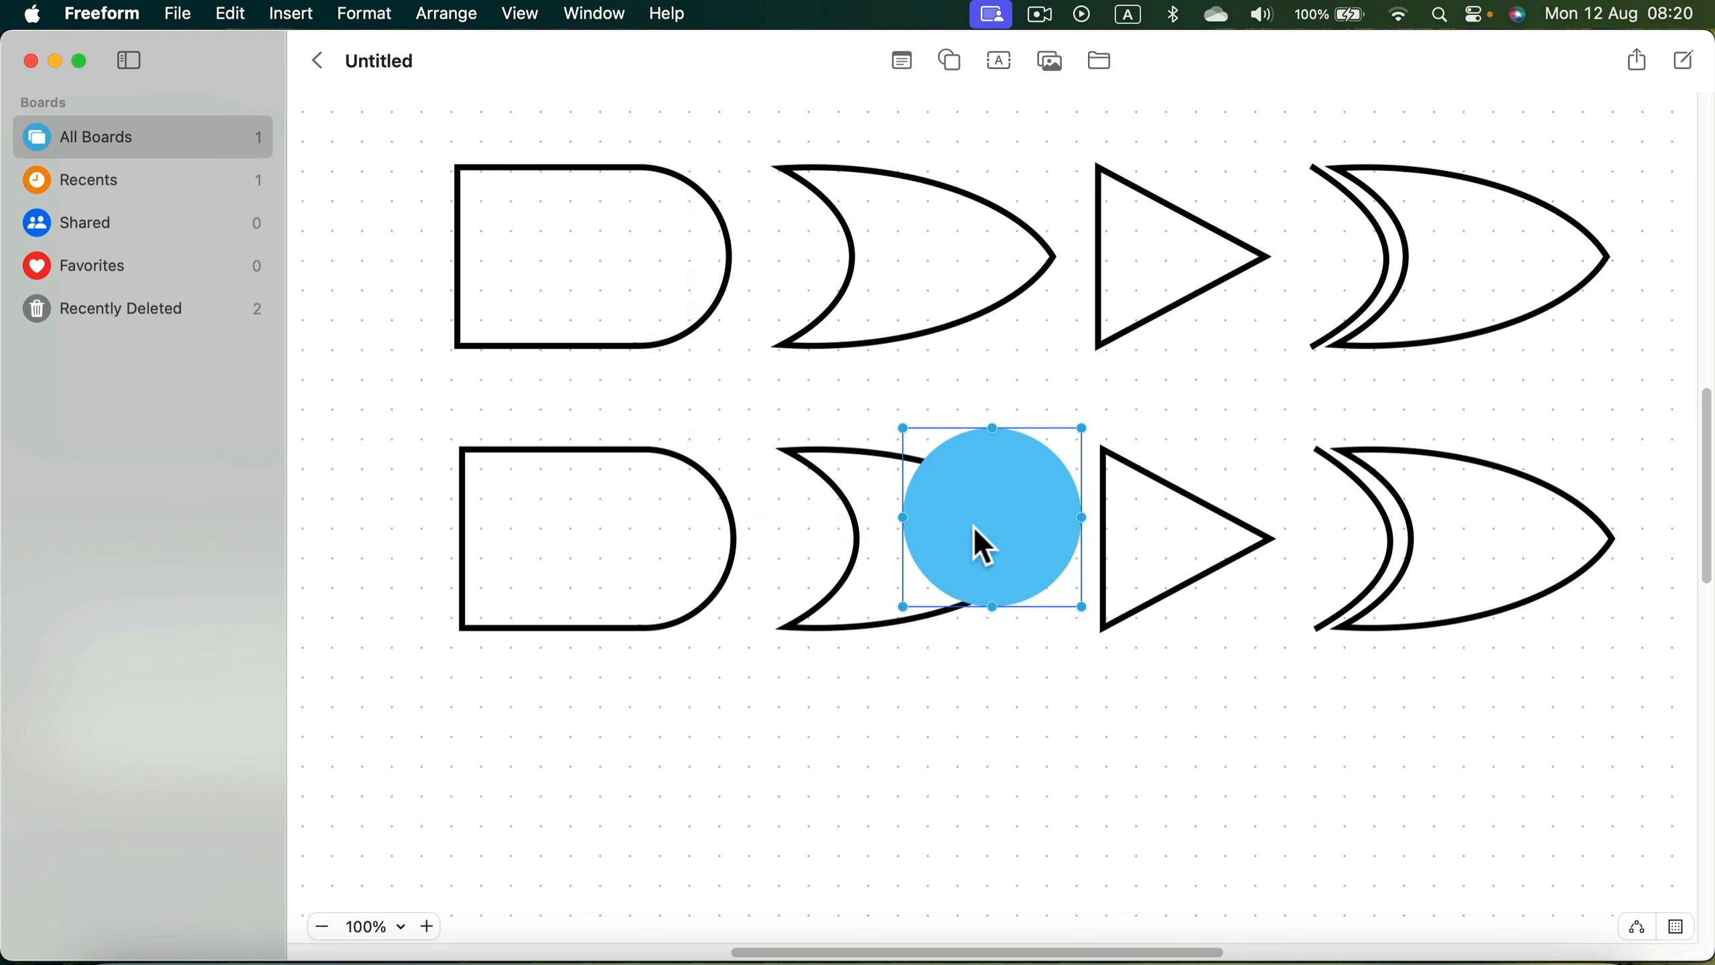
pyautogui.moveTo(976, 527); pyautogui.dragTo(1003, 666)
pyautogui.moveTo(987, 598); pyautogui.dragTo(851, 713)
pyautogui.click(817, 764)
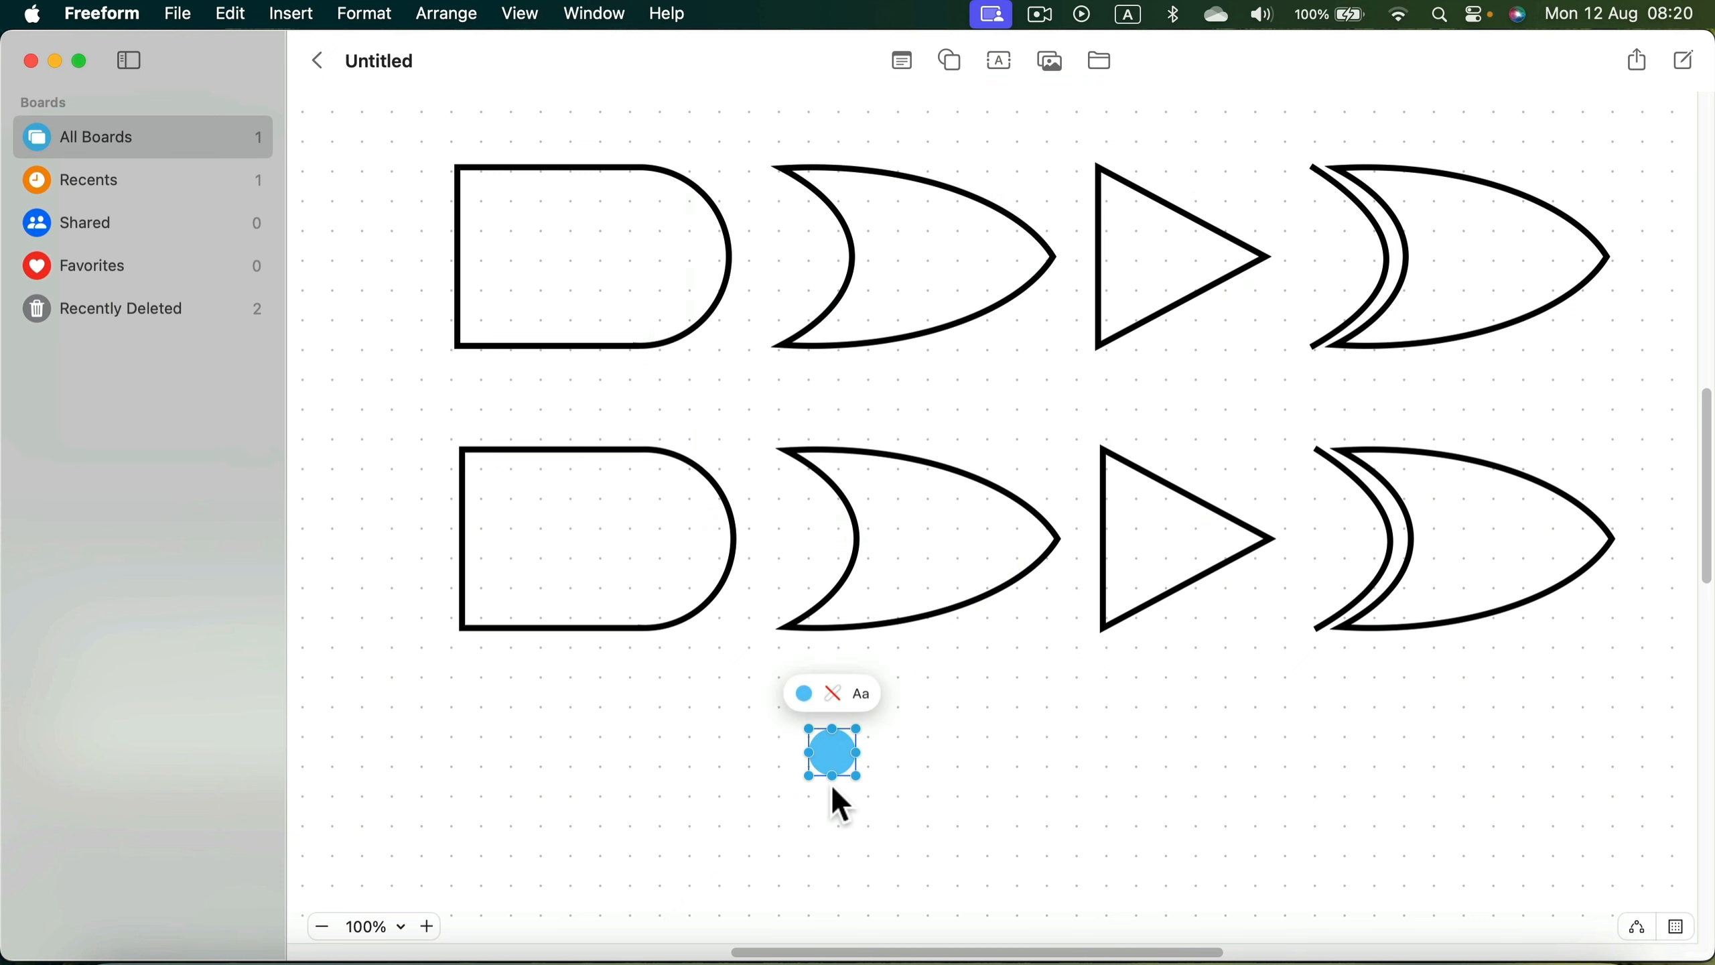
# Fill the small circle with white and give it a 5 pt black solid outline.
pyautogui.click(803, 692)
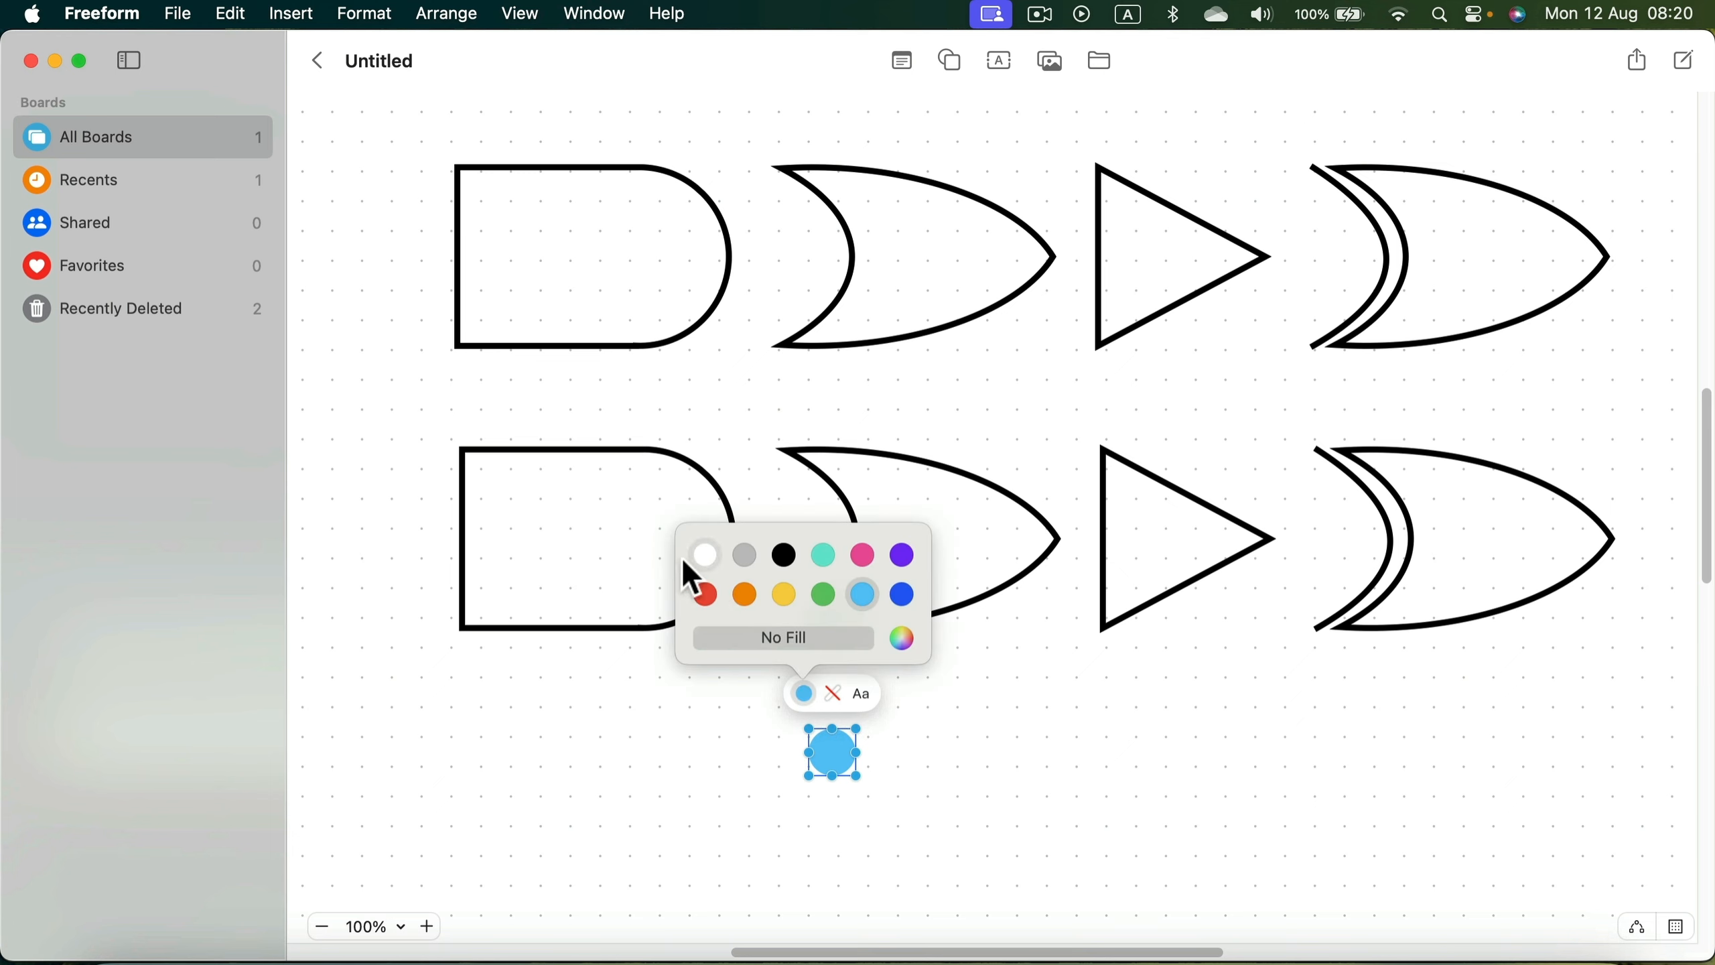
pyautogui.click(704, 557)
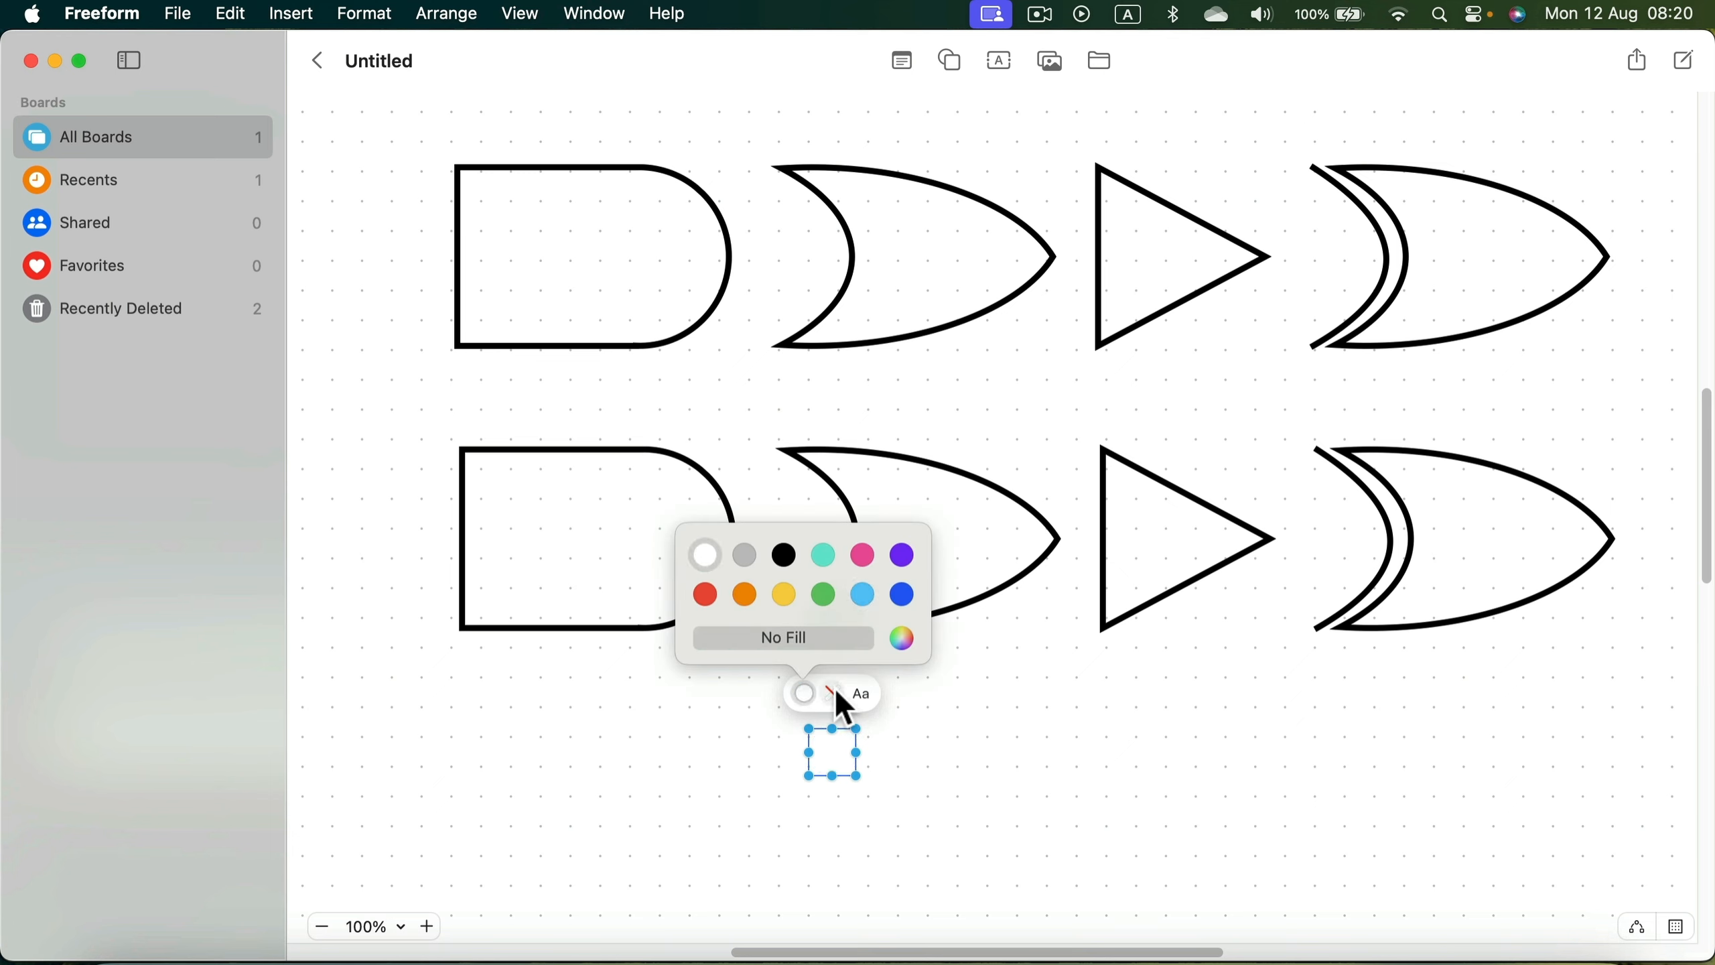
pyautogui.click(835, 693)
pyautogui.click(783, 641)
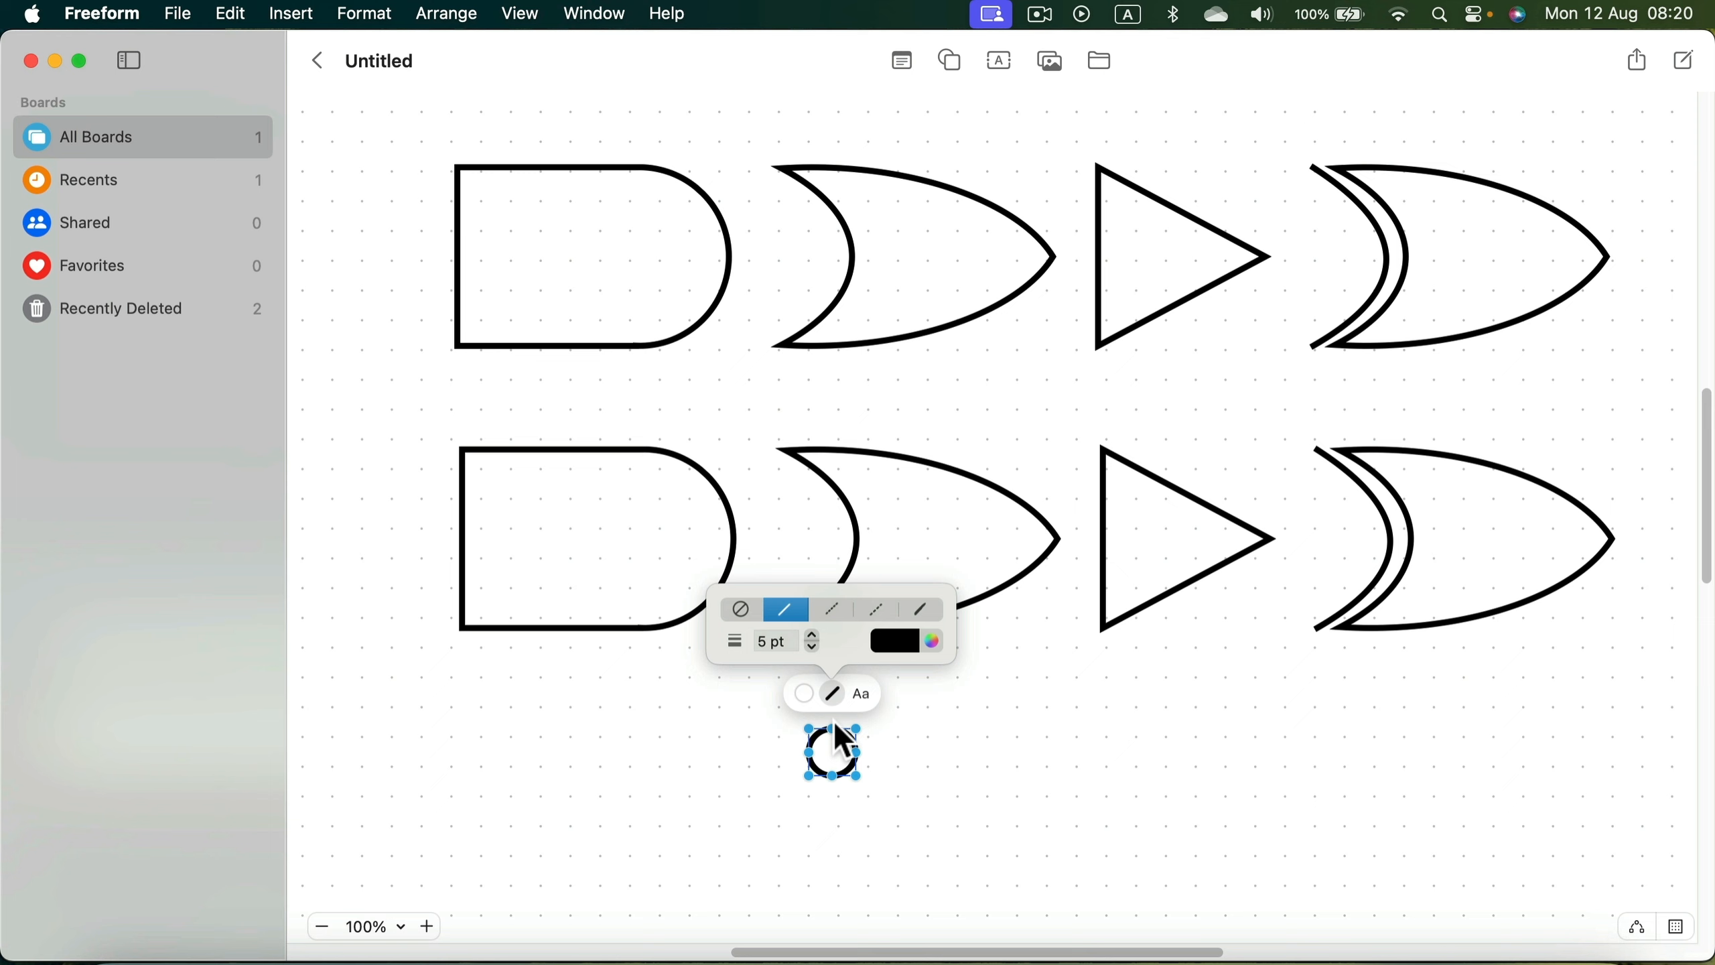
# Place the small circle on the right tip of the lower D shape and duplicate it onto the tips of the other three lower symbols.
pyautogui.moveTo(840, 729); pyautogui.dragTo(759, 518)
pyautogui.press('super+d')
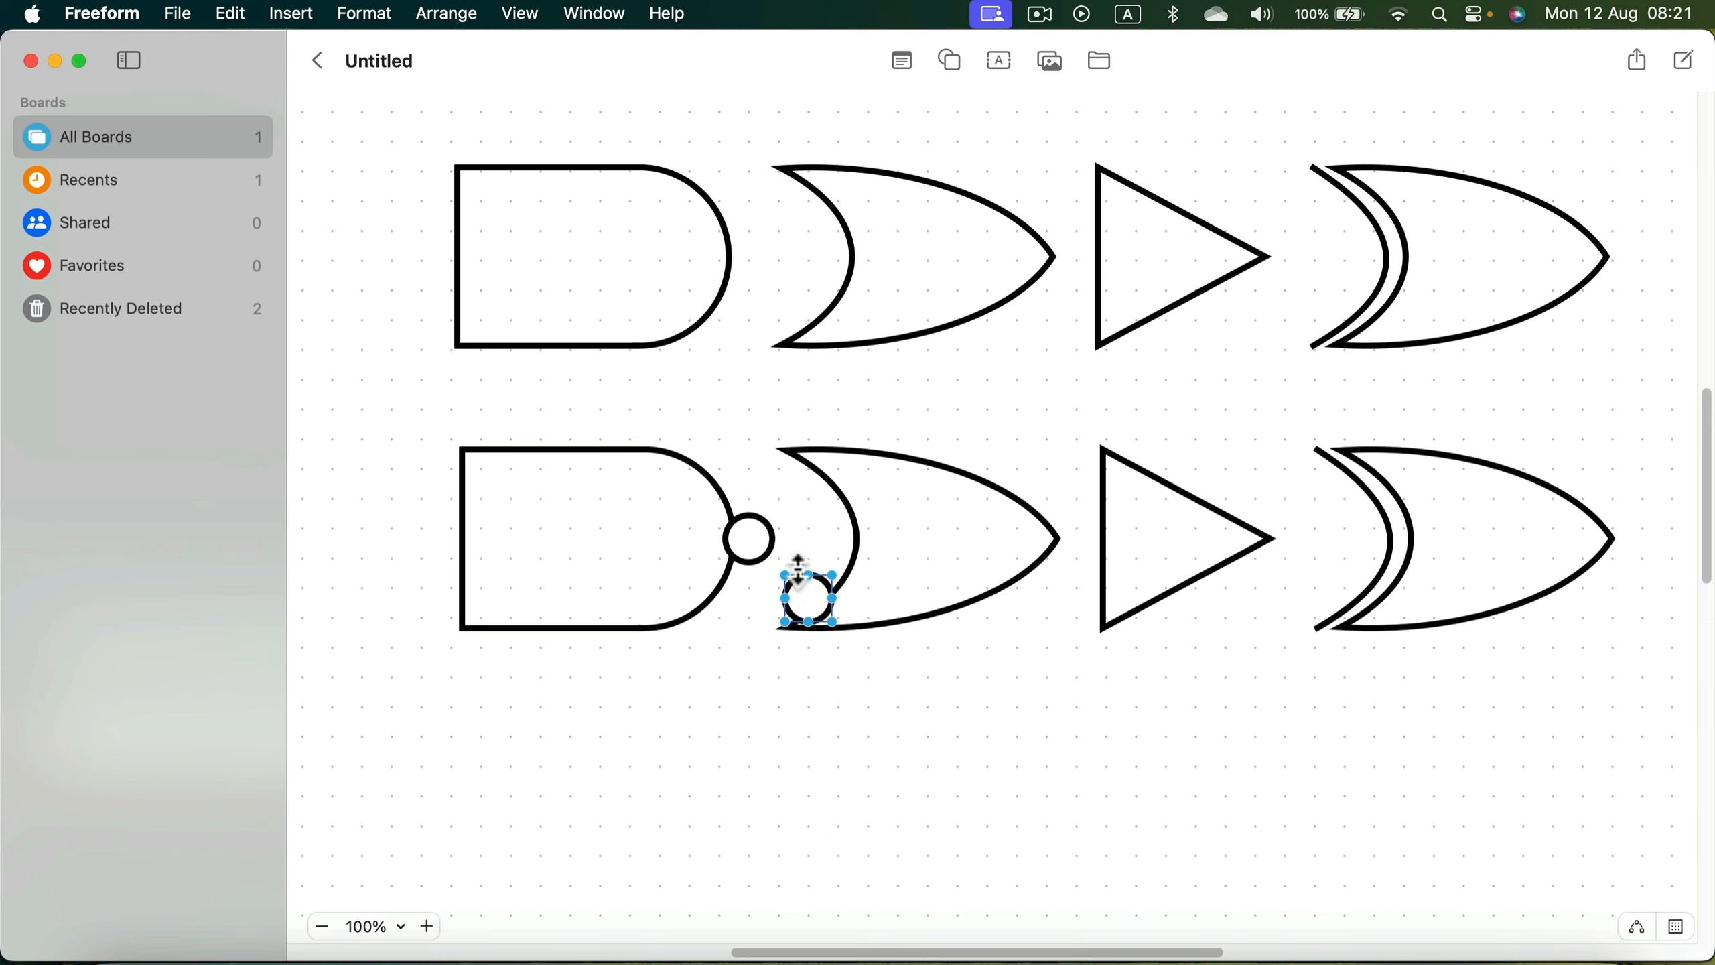
pyautogui.moveTo(820, 600); pyautogui.dragTo(1084, 543)
pyautogui.moveTo(1073, 555); pyautogui.dragTo(1282, 546)
pyautogui.press('super+d')
pyautogui.press('super+d')
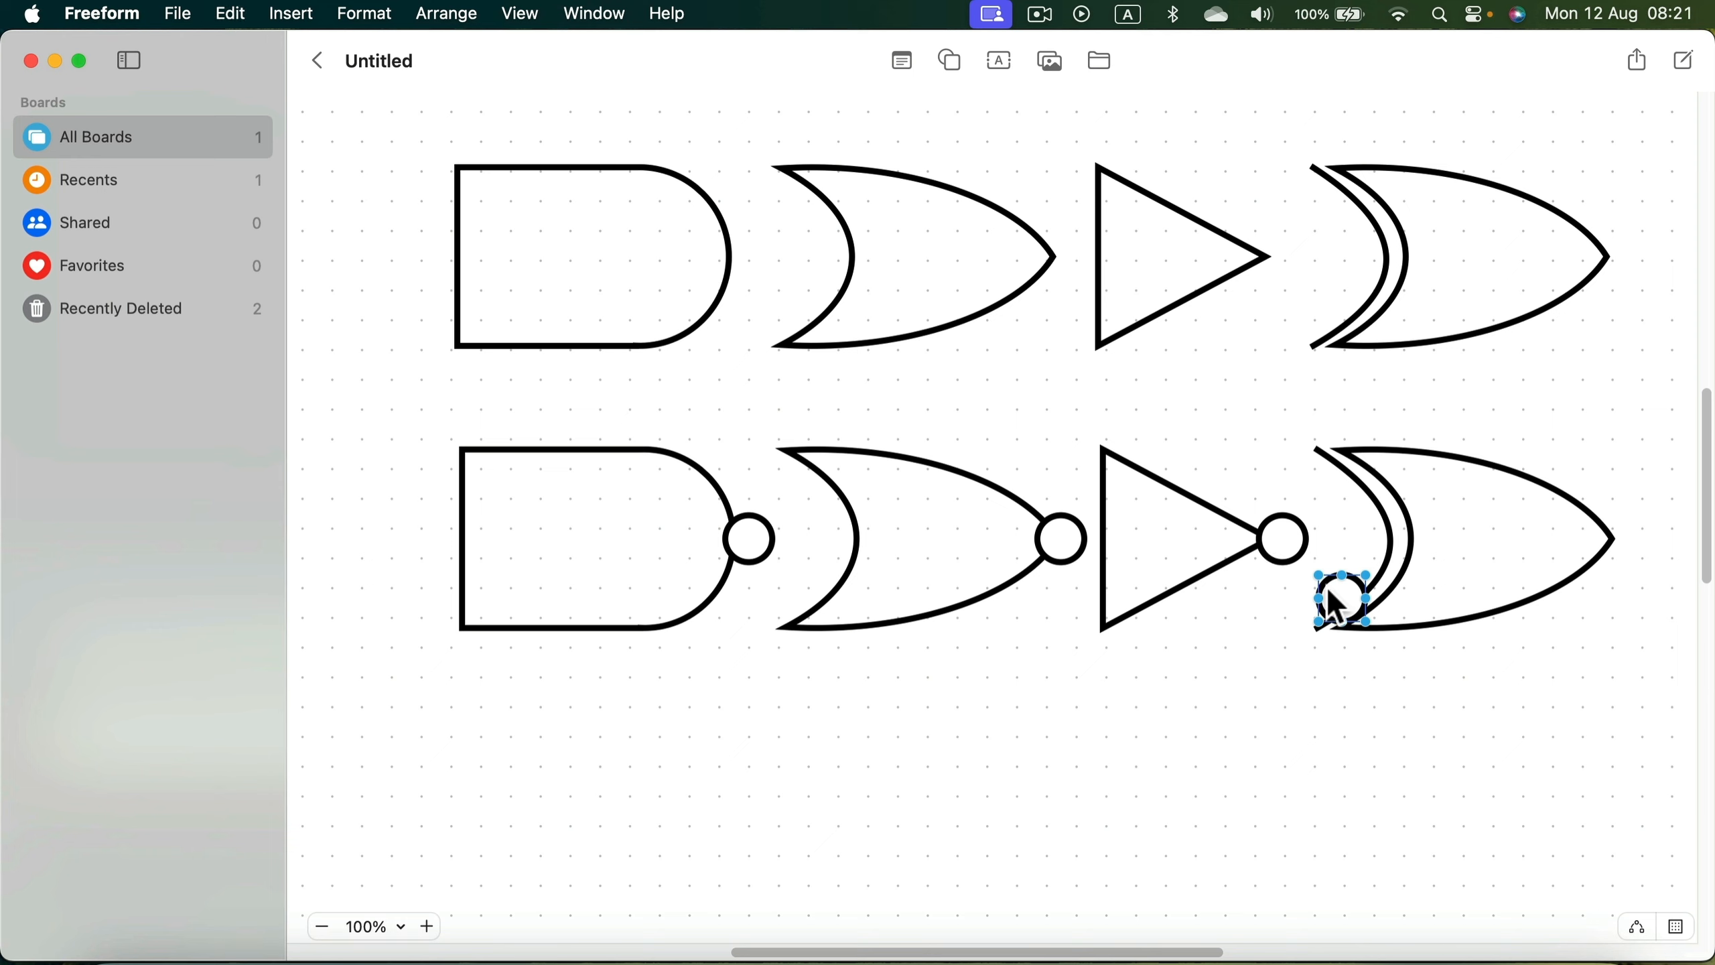
pyautogui.moveTo(1335, 604); pyautogui.dragTo(1616, 544)
pyautogui.click(1139, 669)
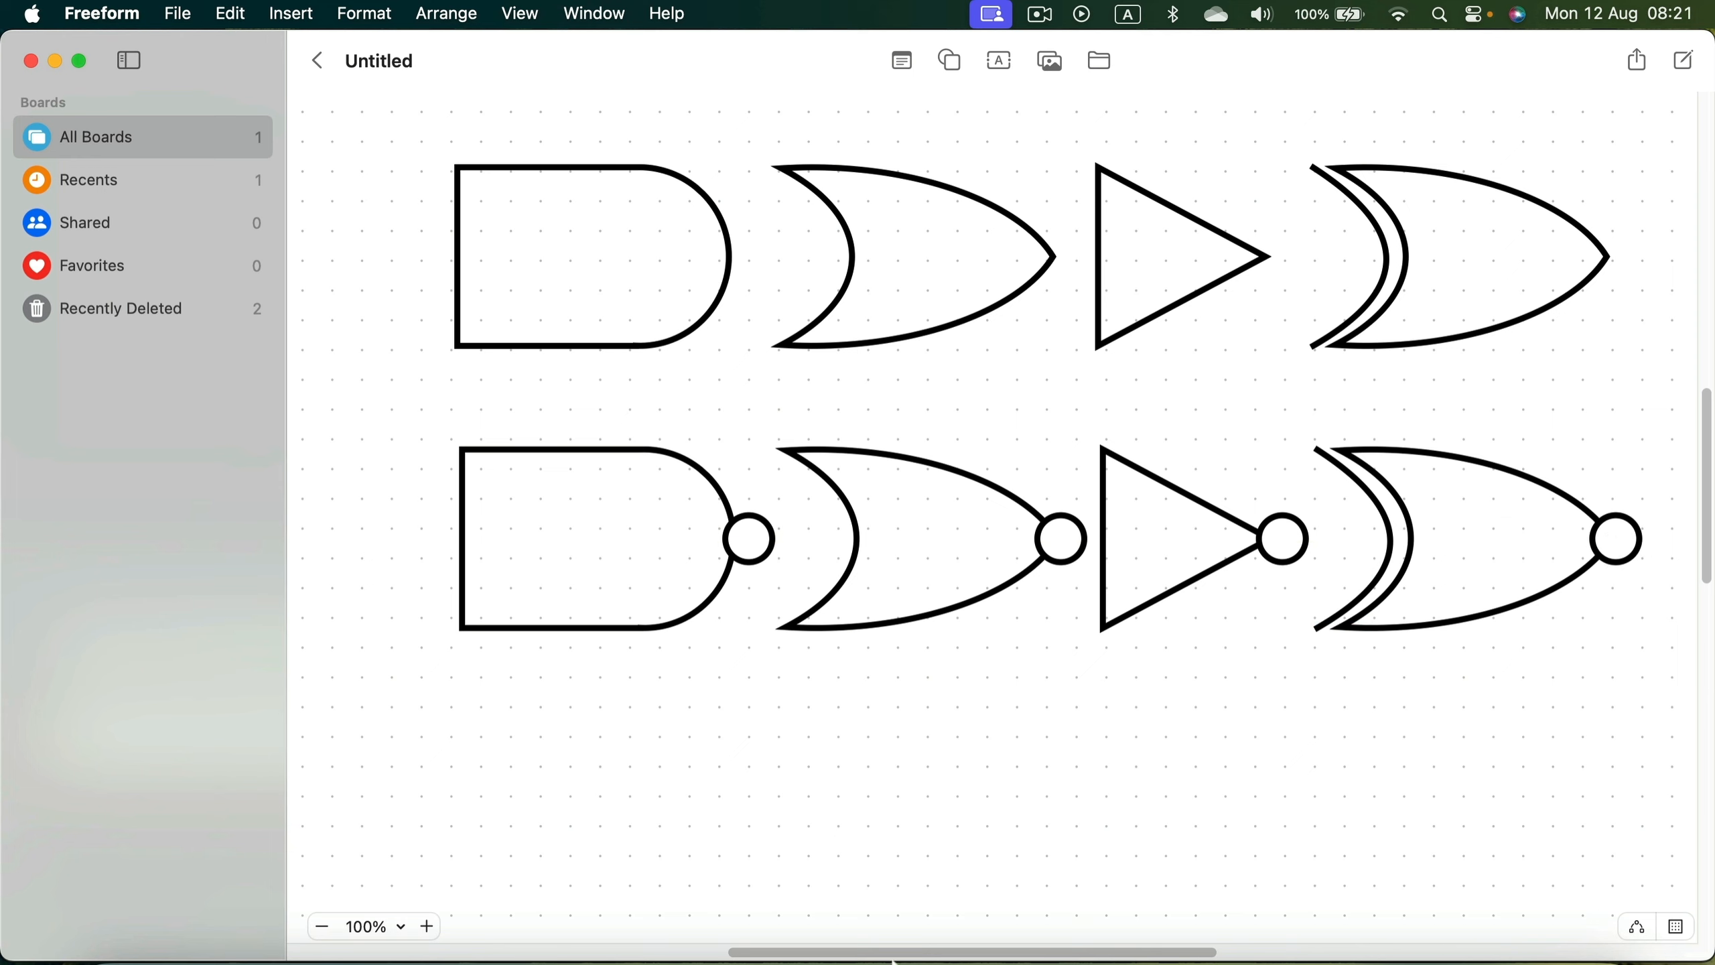
# Paste the text "Y = Not A And B" and center it below the second row of symbols.
pyautogui.moveTo(957, 953); pyautogui.dragTo(971, 949)
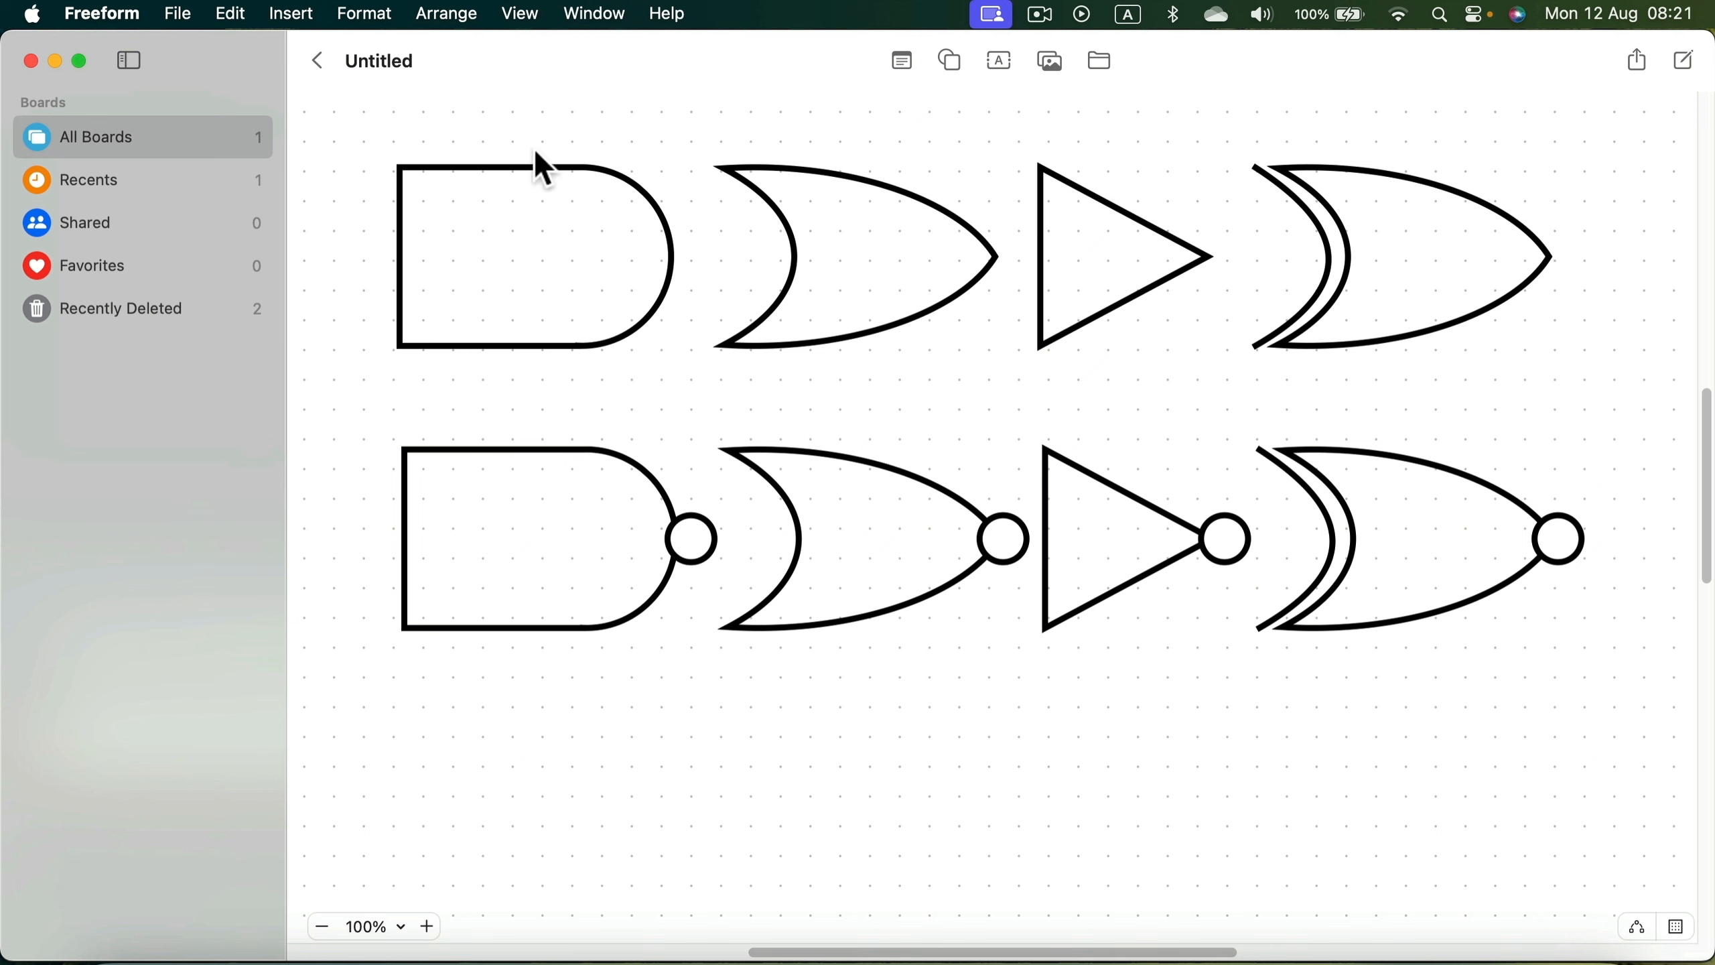
pyautogui.scroll(-2, 810, 682)
pyautogui.scroll(-10, 820, 676)
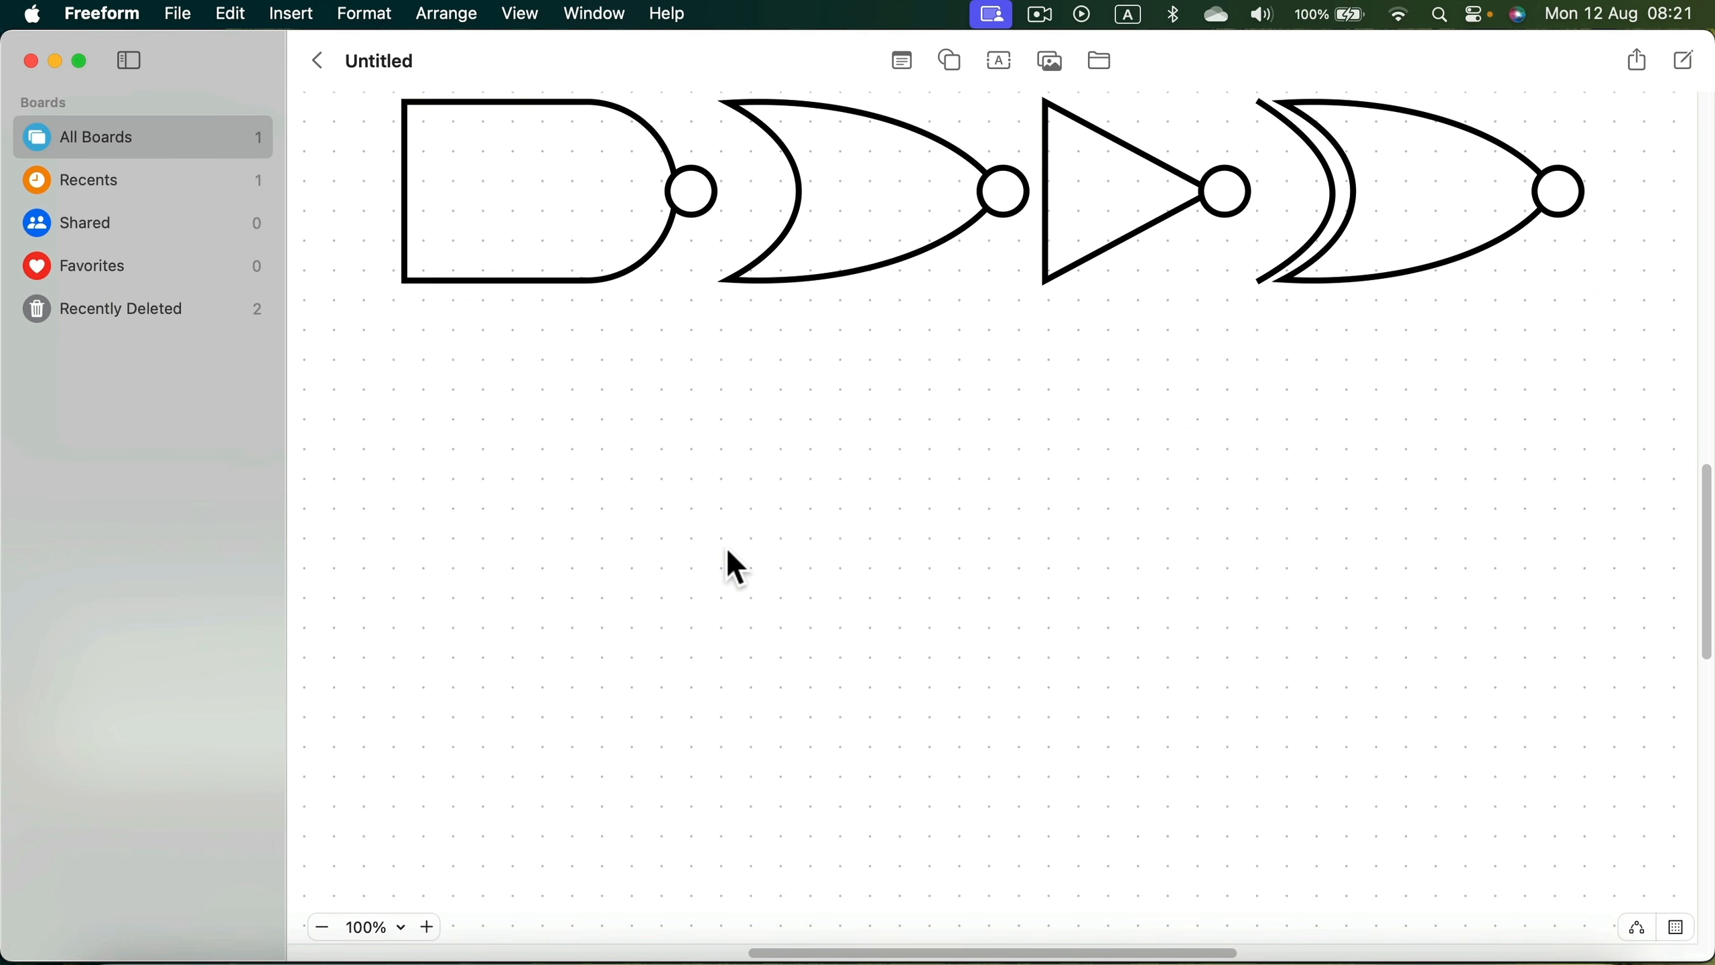
pyautogui.press('super+v')
pyautogui.moveTo(1160, 517); pyautogui.dragTo(1136, 417)
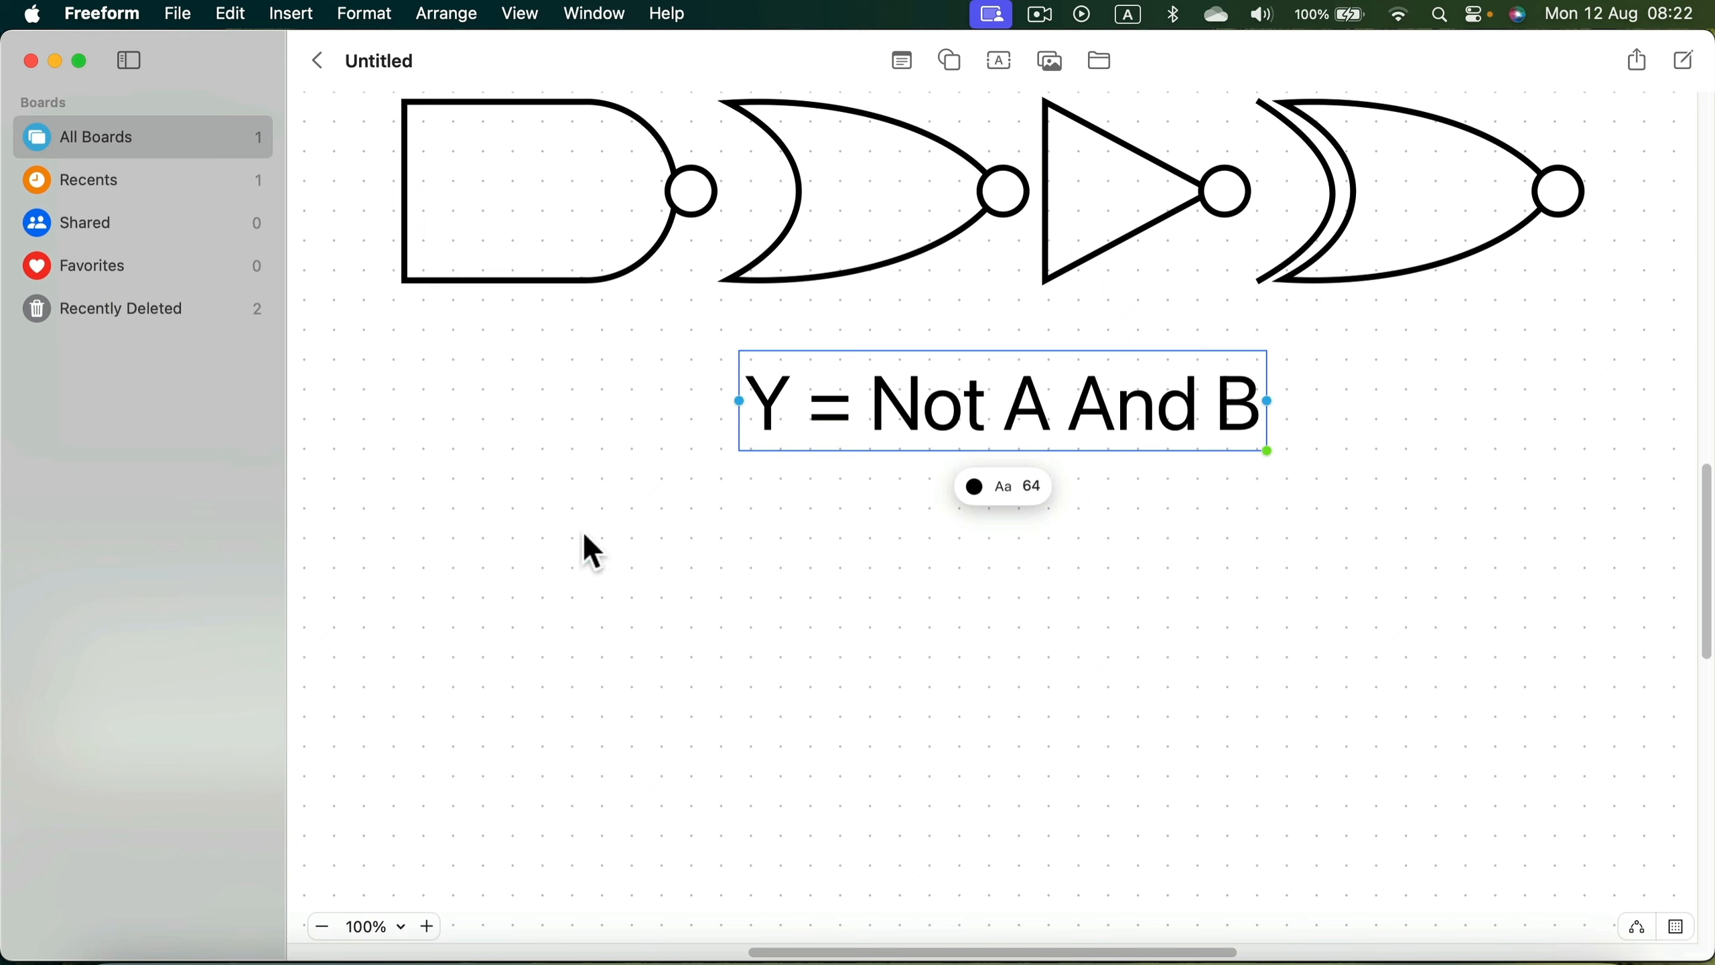
pyautogui.click(493, 567)
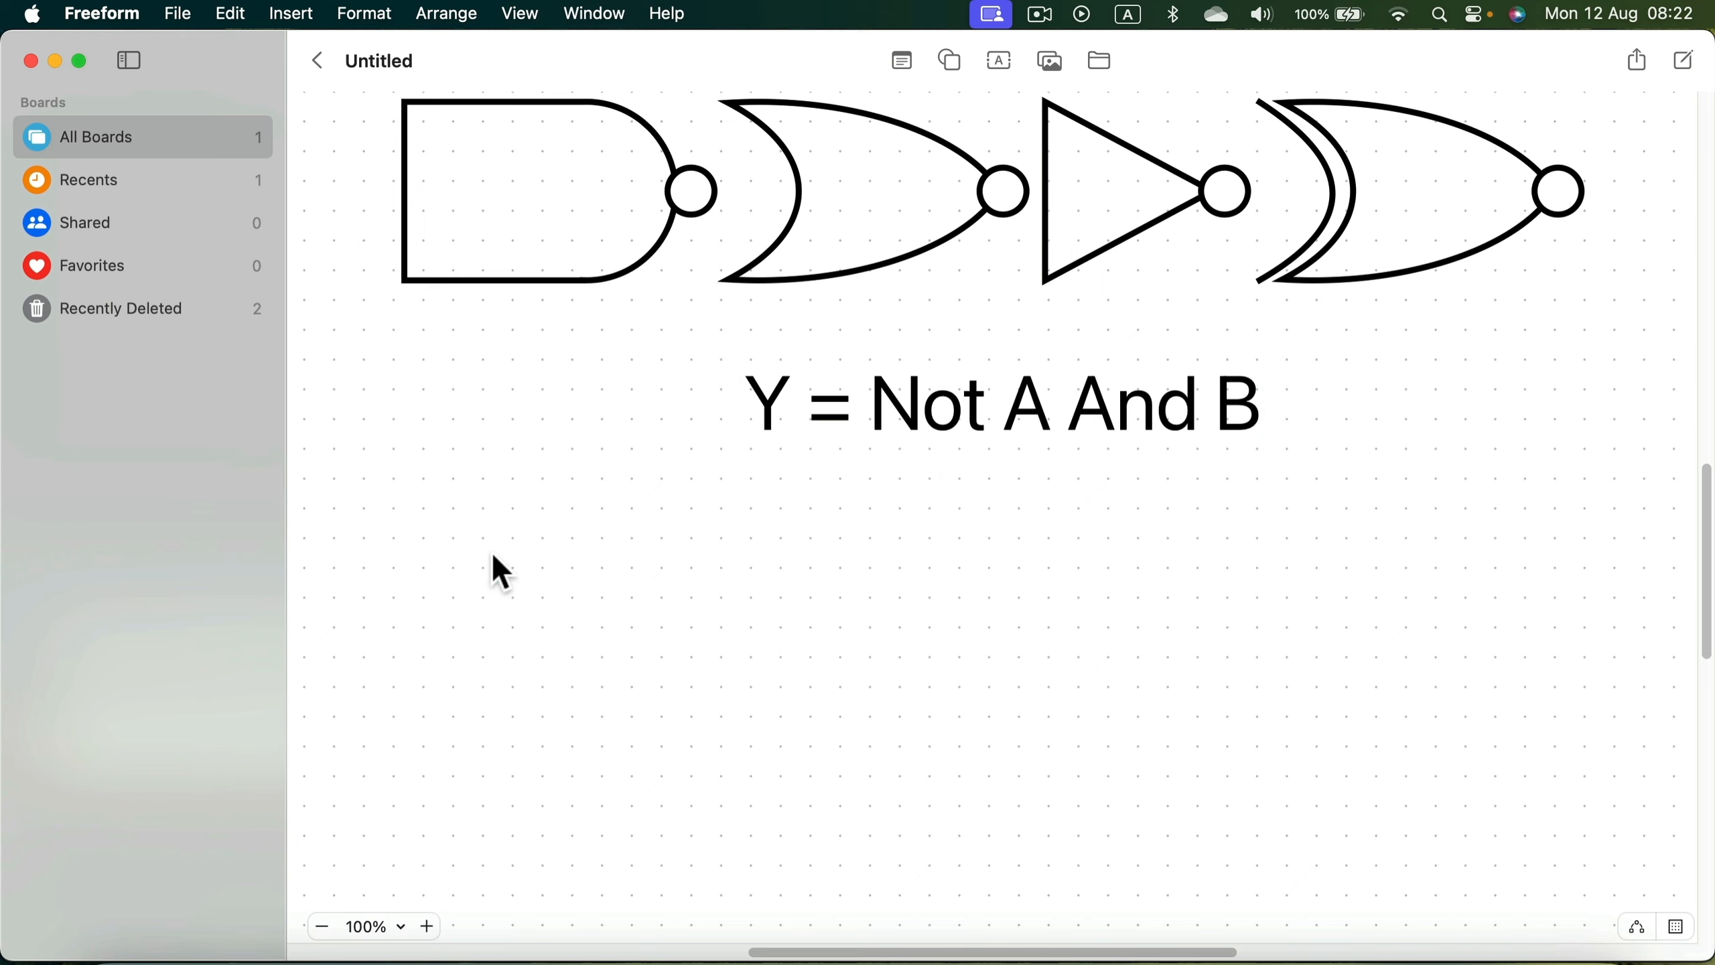
# Insert a text box reading "A" below the equation and format it bold at size 36.
pyautogui.click(1008, 62)
pyautogui.click(967, 510)
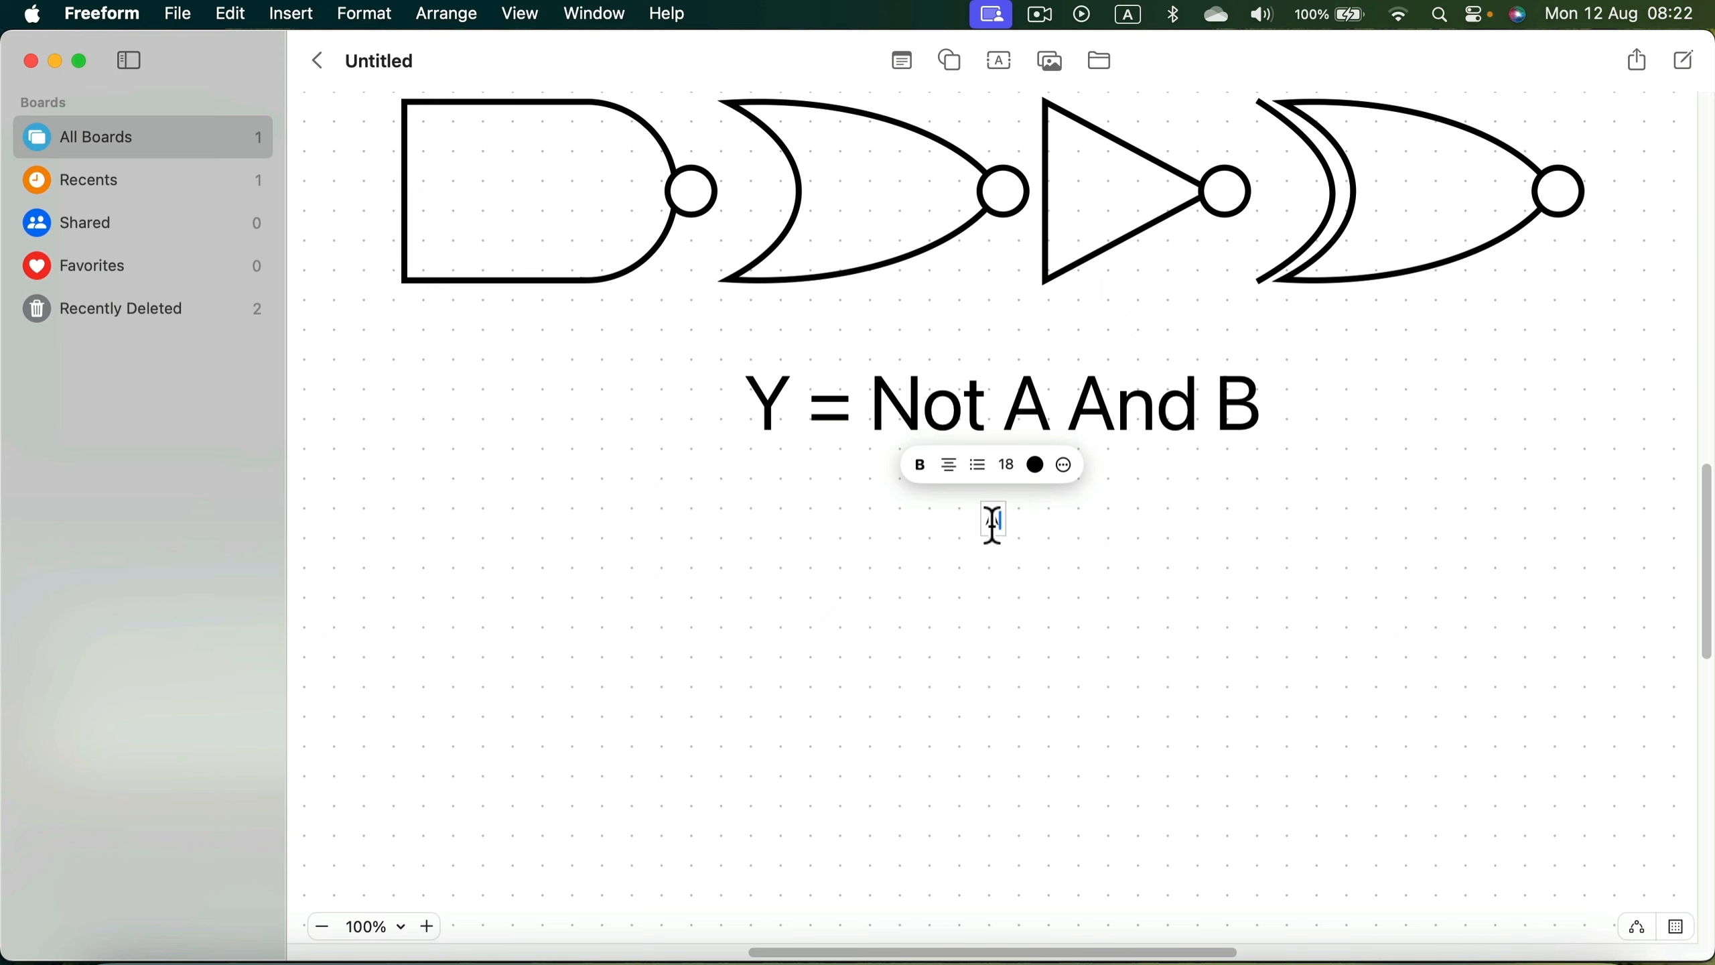
pyautogui.doubleClick(991, 520)
pyautogui.click(1006, 464)
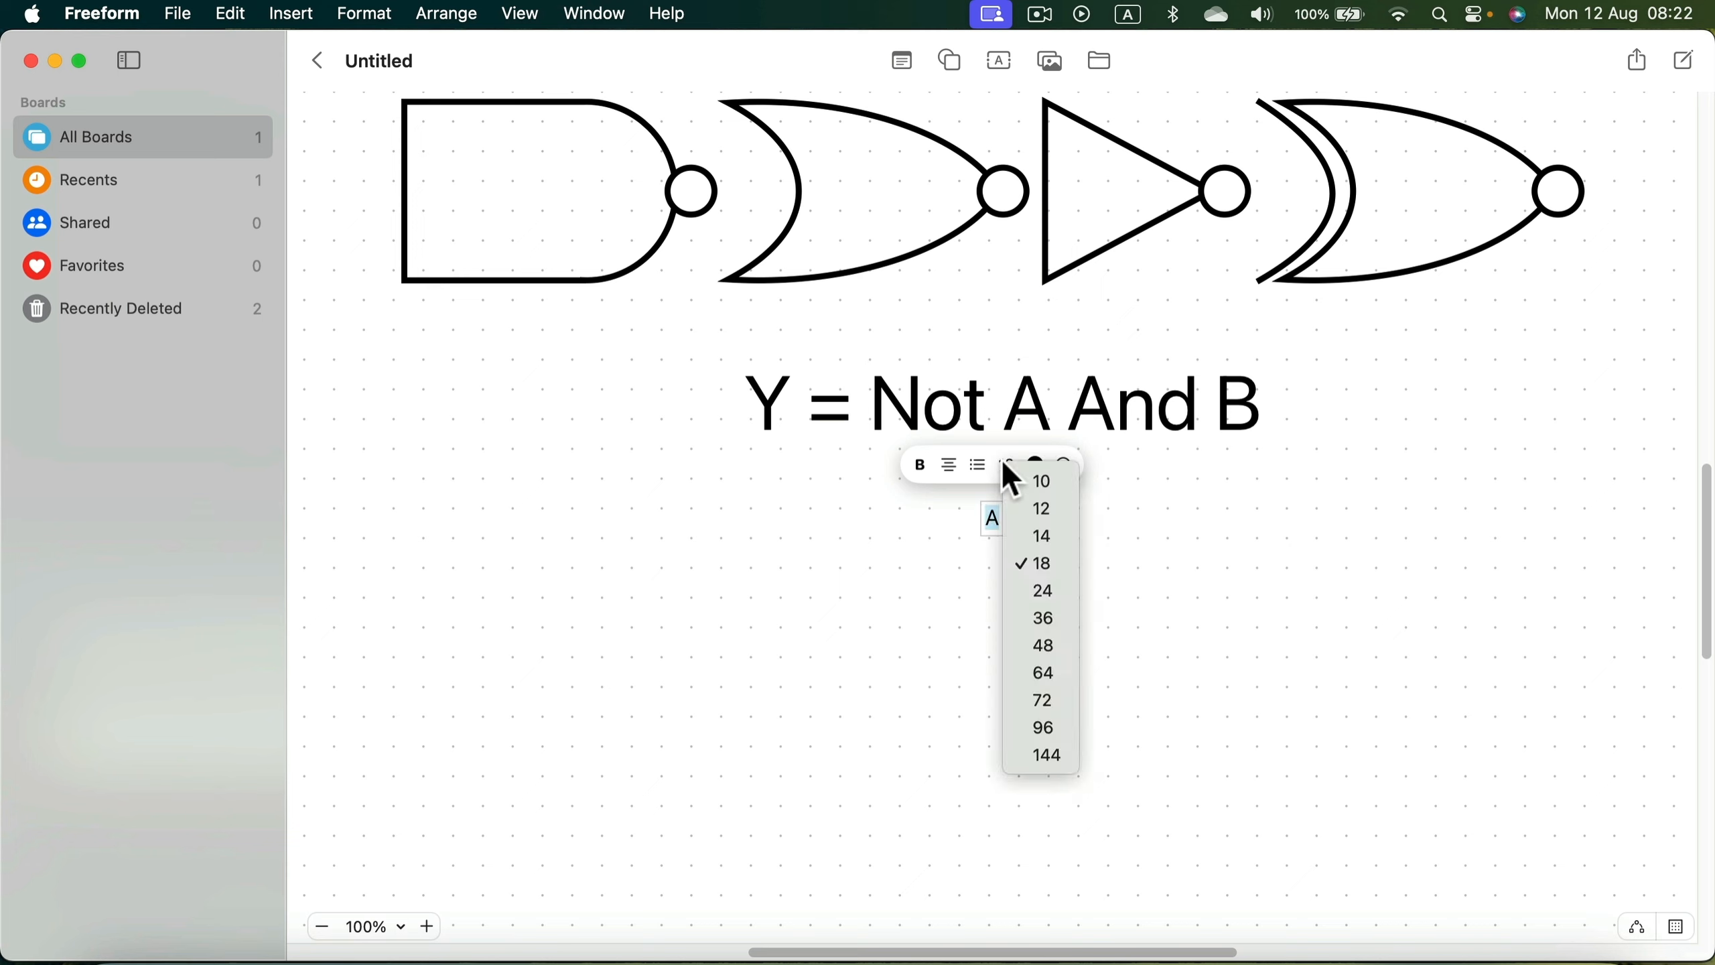
pyautogui.click(1045, 616)
pyautogui.click(929, 478)
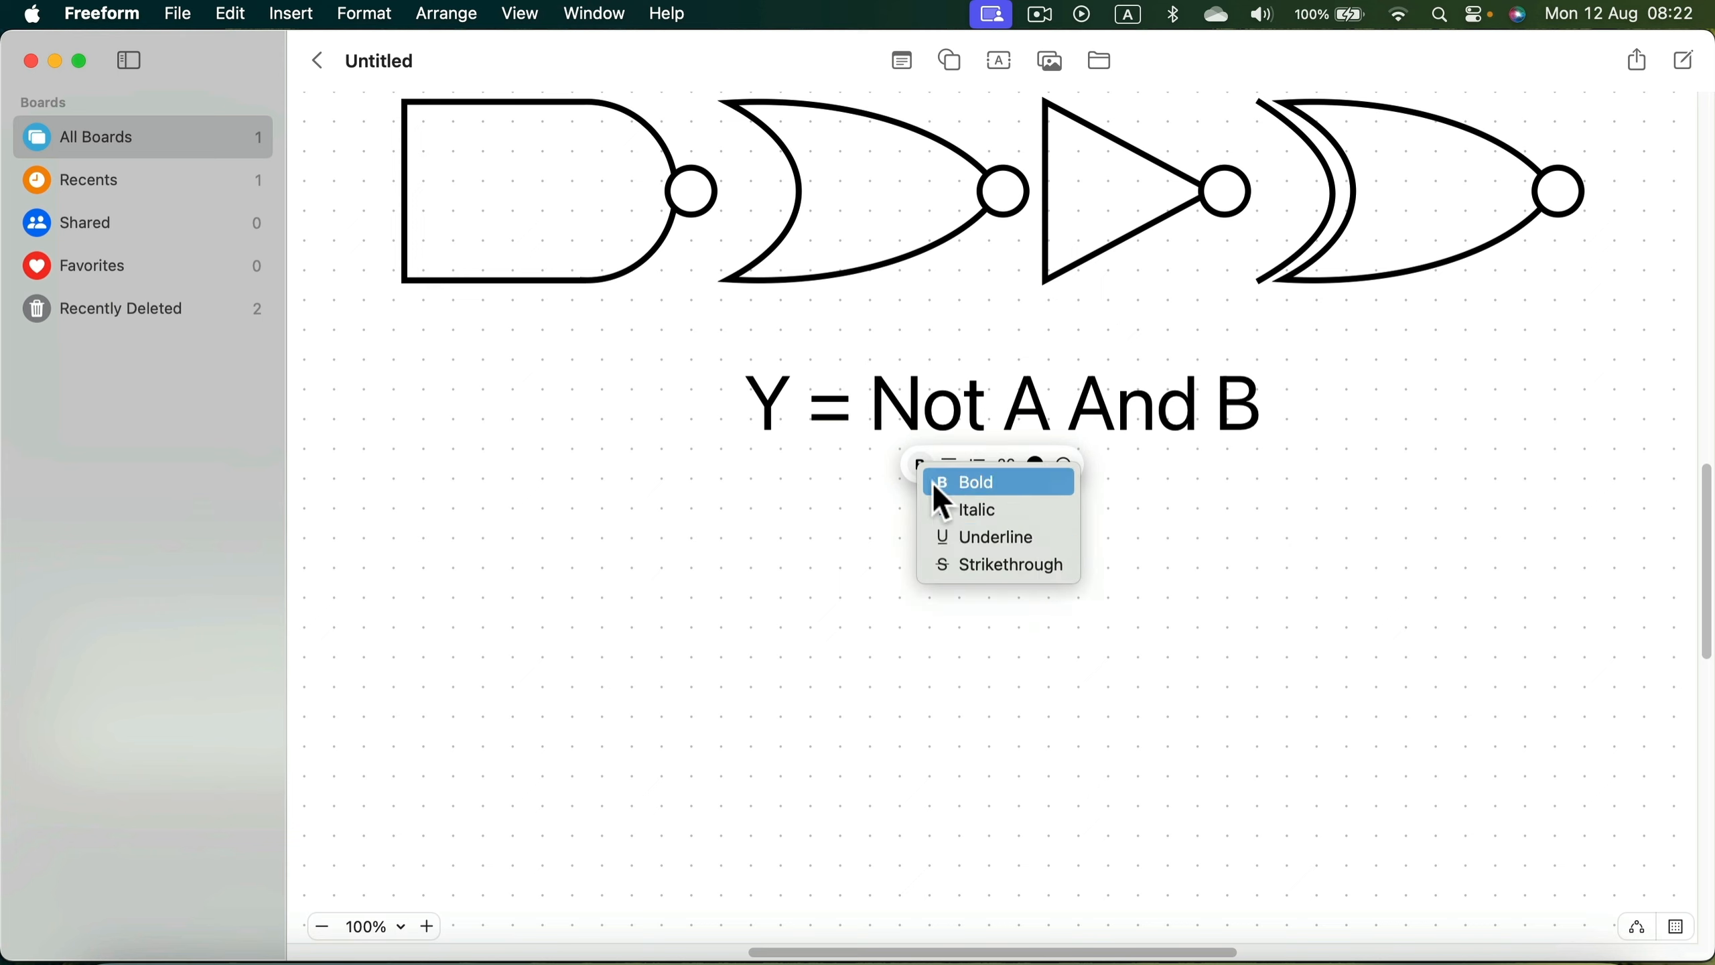
pyautogui.click(1035, 482)
pyautogui.click(1126, 574)
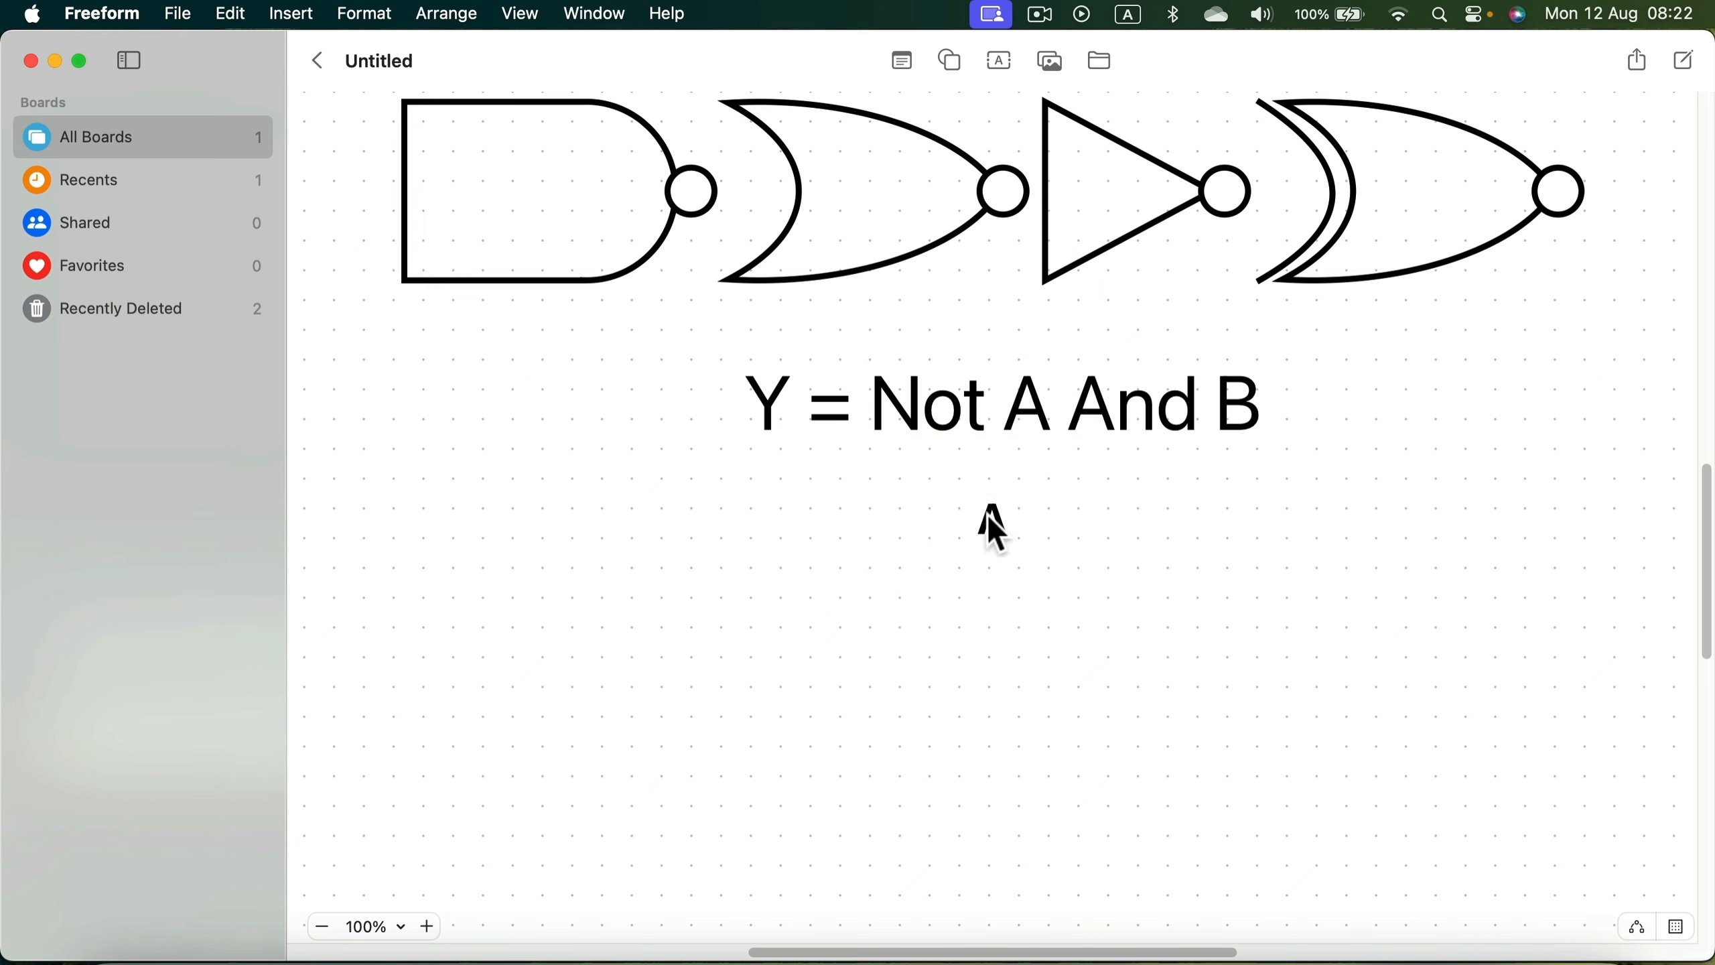
# Move the A label to the left below the equation and place a duplicate beneath it reading "B".
pyautogui.moveTo(992, 517); pyautogui.dragTo(519, 753)
pyautogui.press('super+d')
pyautogui.doubleClick(515, 752)
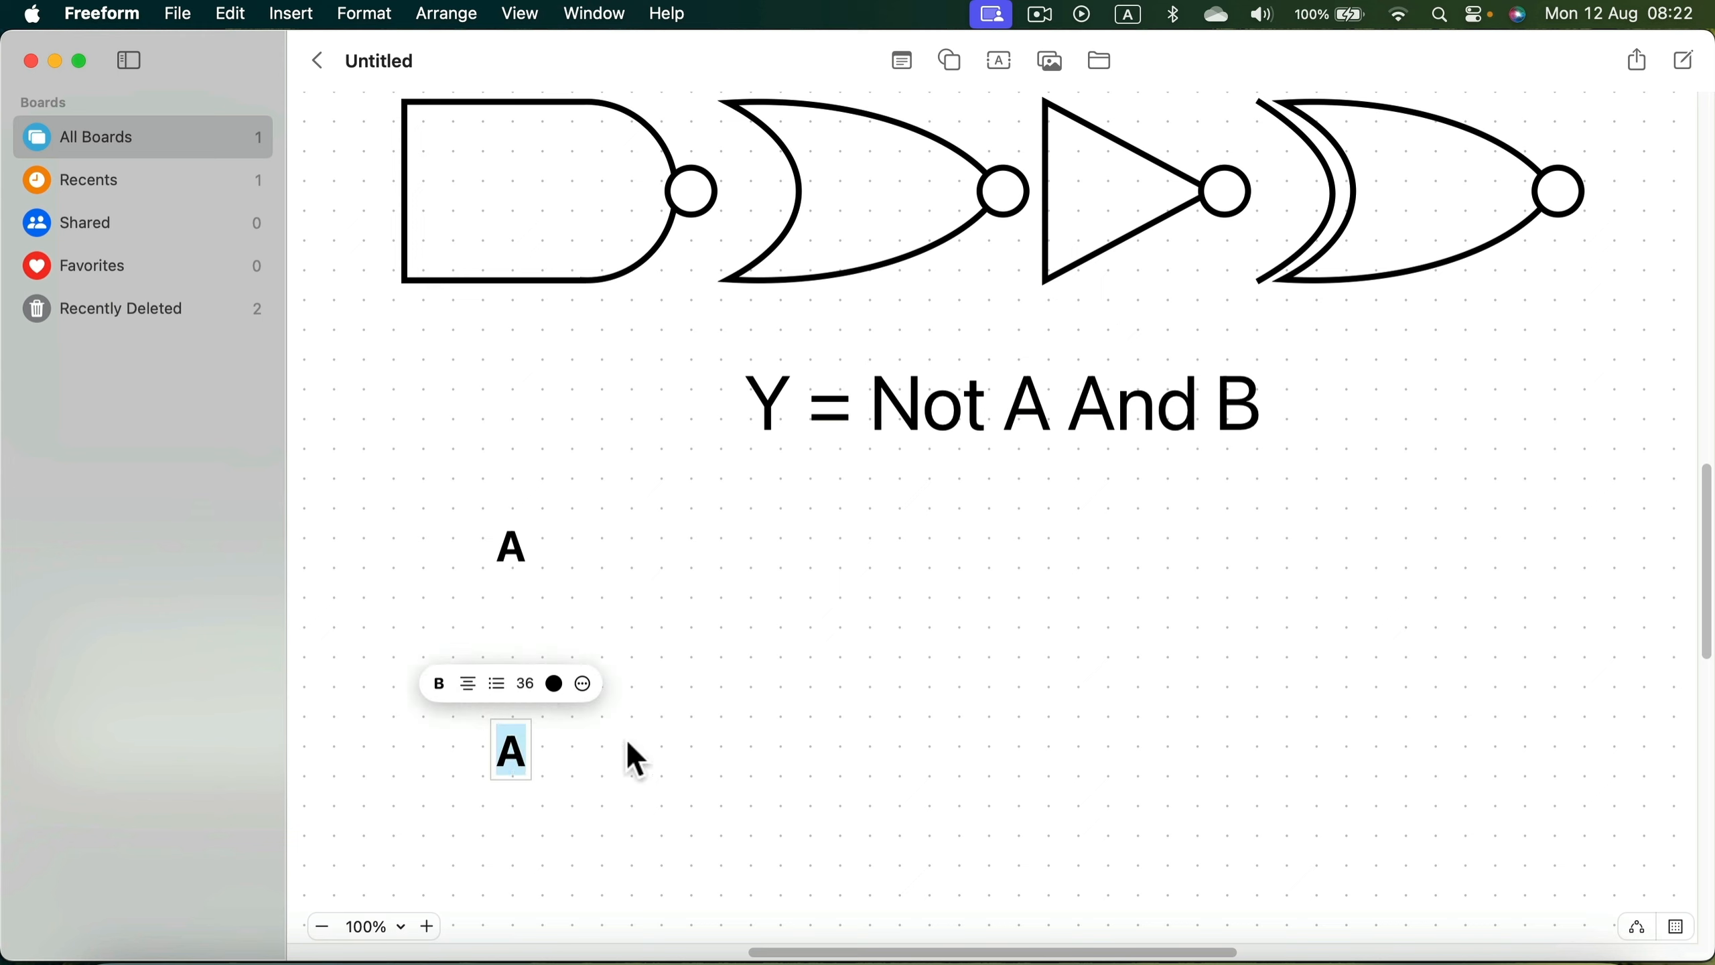
pyautogui.write('B')
pyautogui.click(573, 661)
# Duplicate the B label, place the copy to the right between the heights of A and B, and change its text to "Y".
pyautogui.click(500, 756)
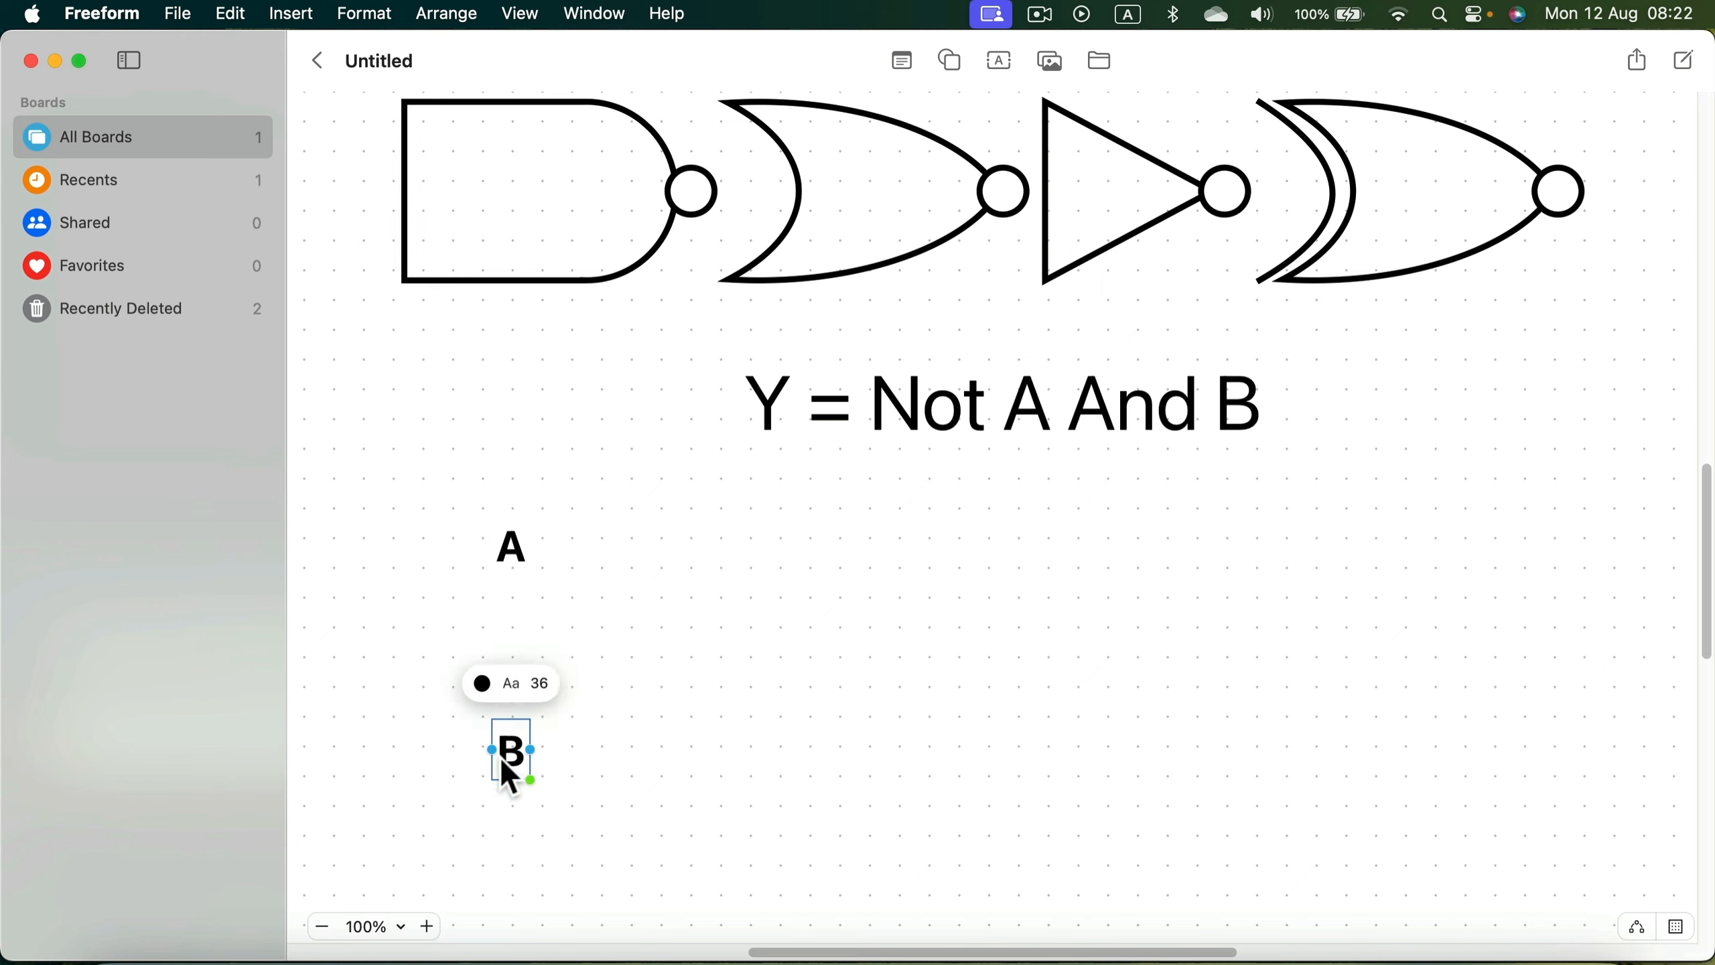
pyautogui.press('super+d')
pyautogui.moveTo(569, 814); pyautogui.dragTo(972, 642)
pyautogui.doubleClick(972, 642)
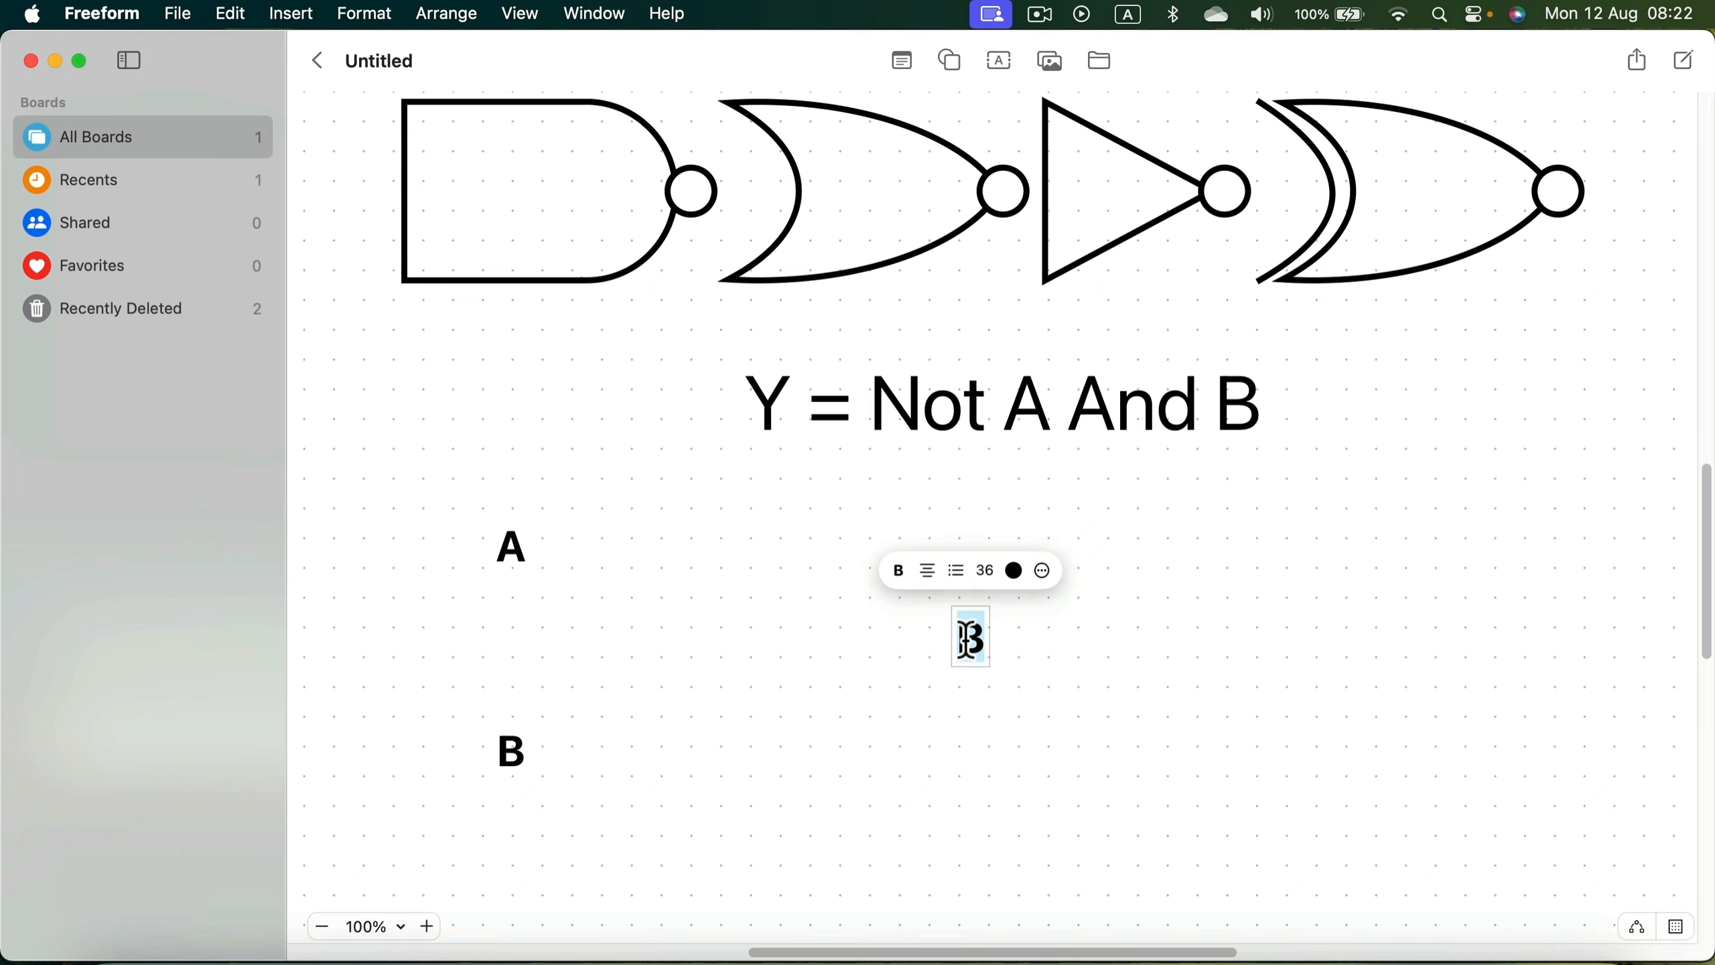
pyautogui.write('Y')
pyautogui.click(1099, 668)
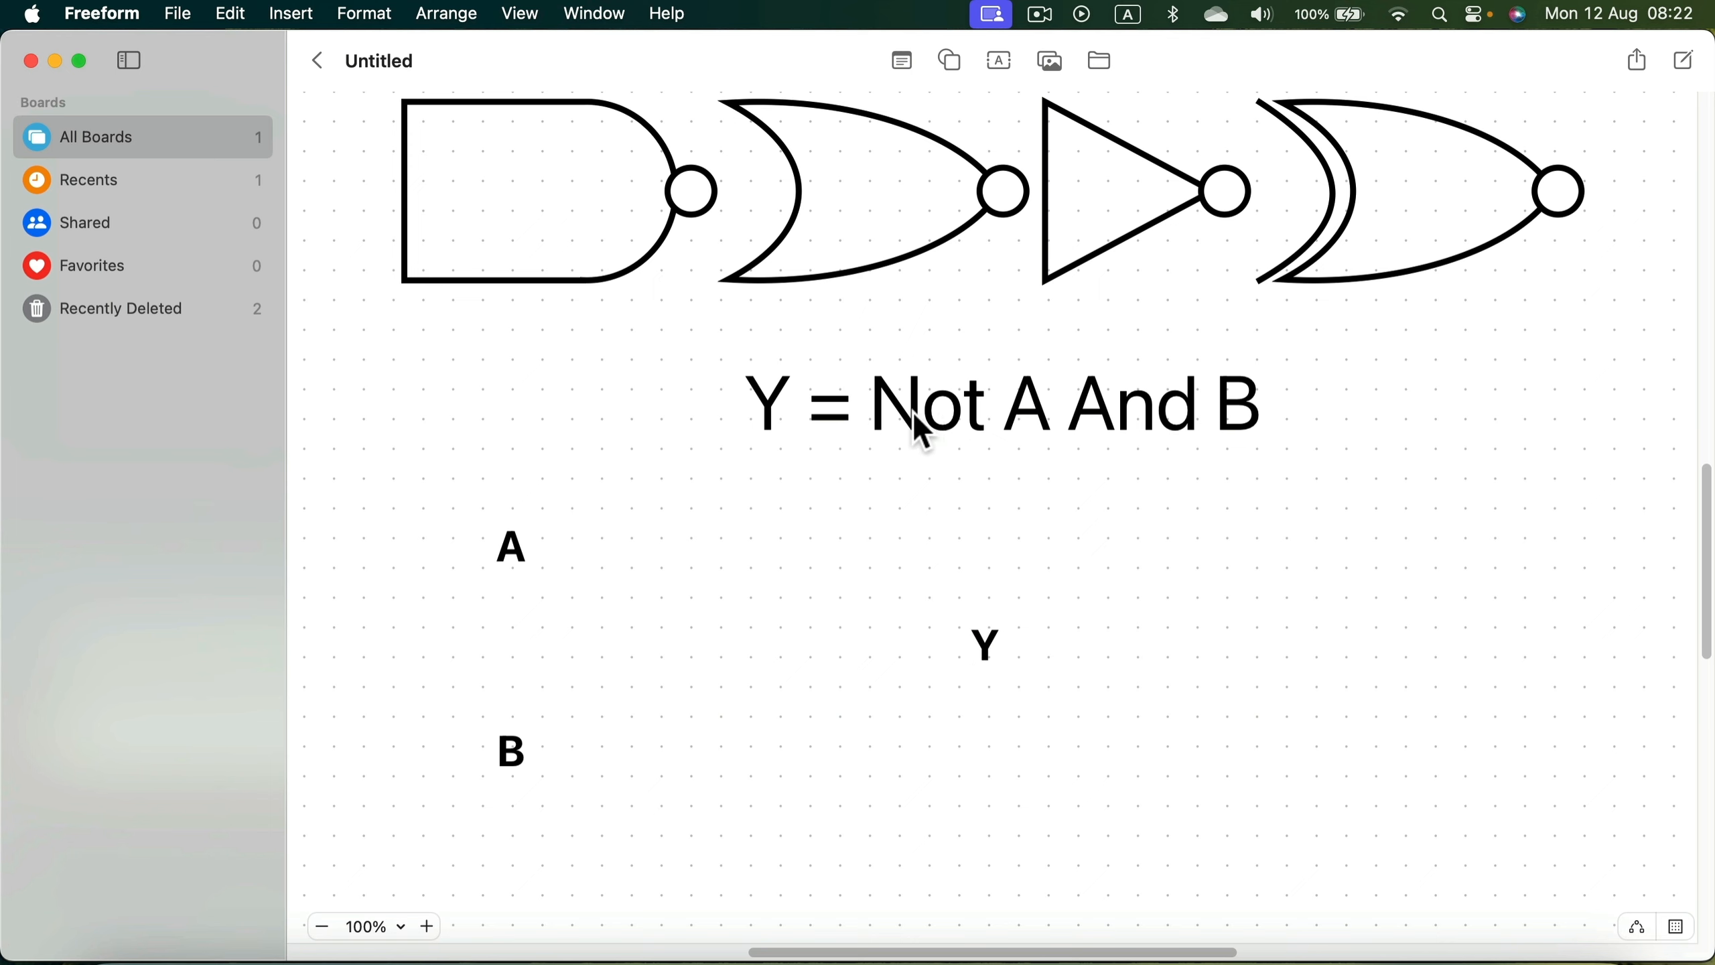
# Group the triangle and its bubble in the second row of symbols into one object.
pyautogui.scroll(5, 958, 575)
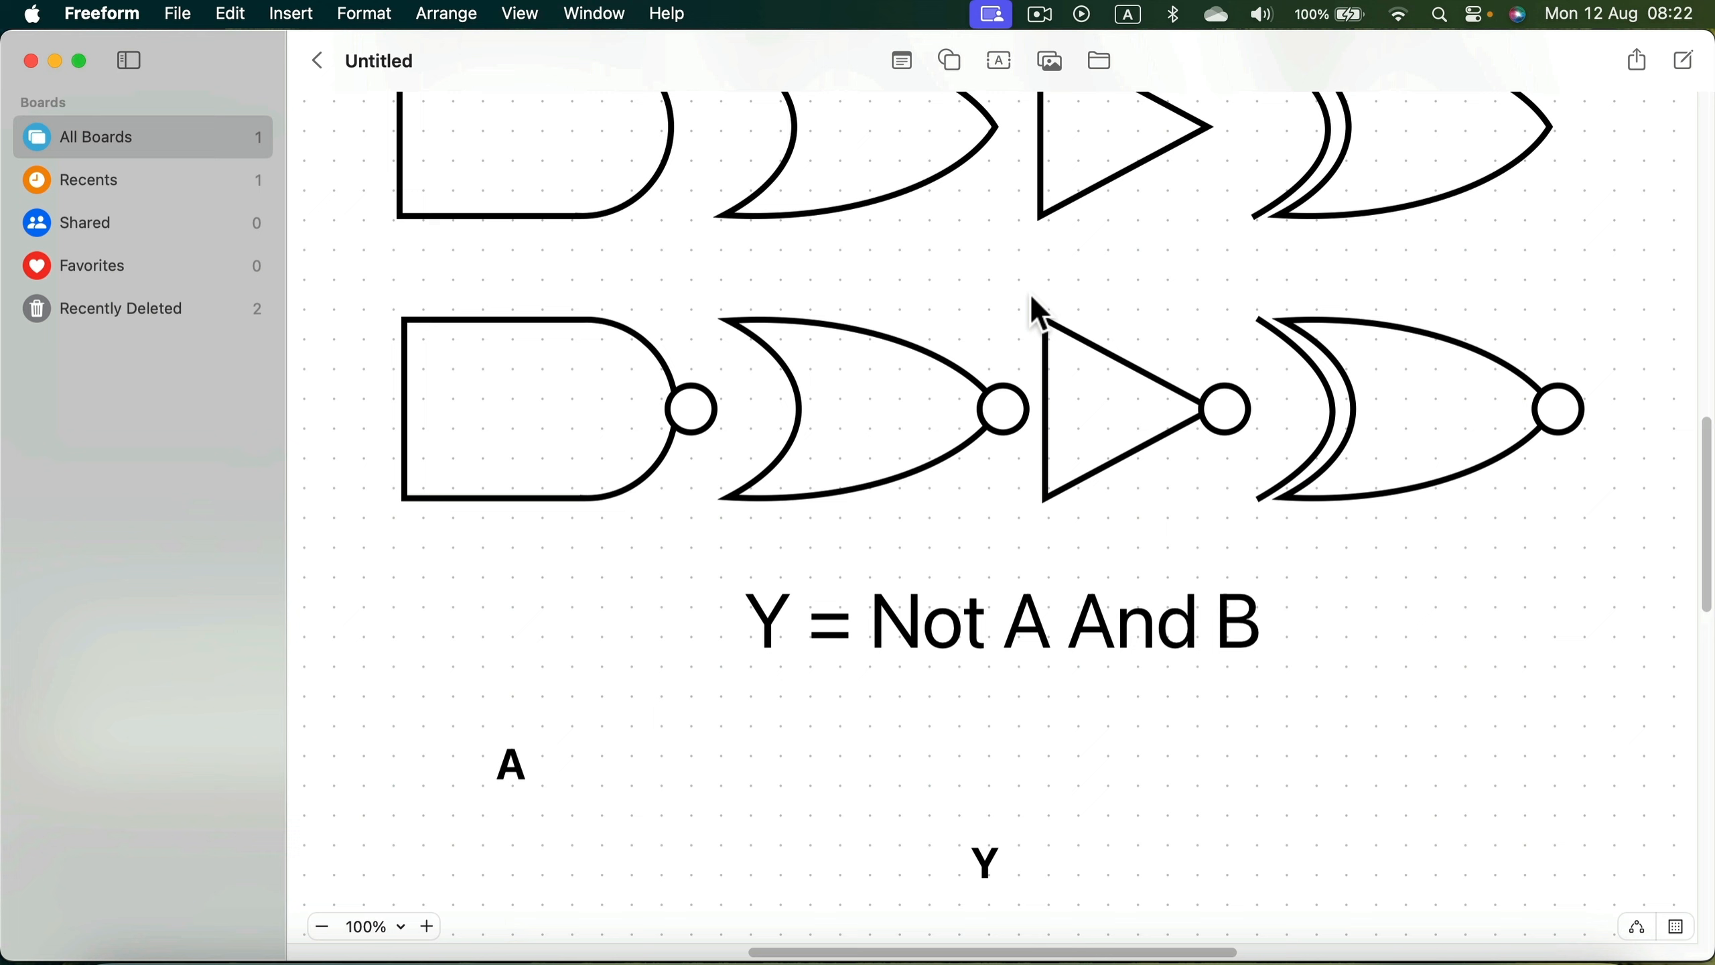
pyautogui.moveTo(1030, 293); pyautogui.dragTo(1236, 540)
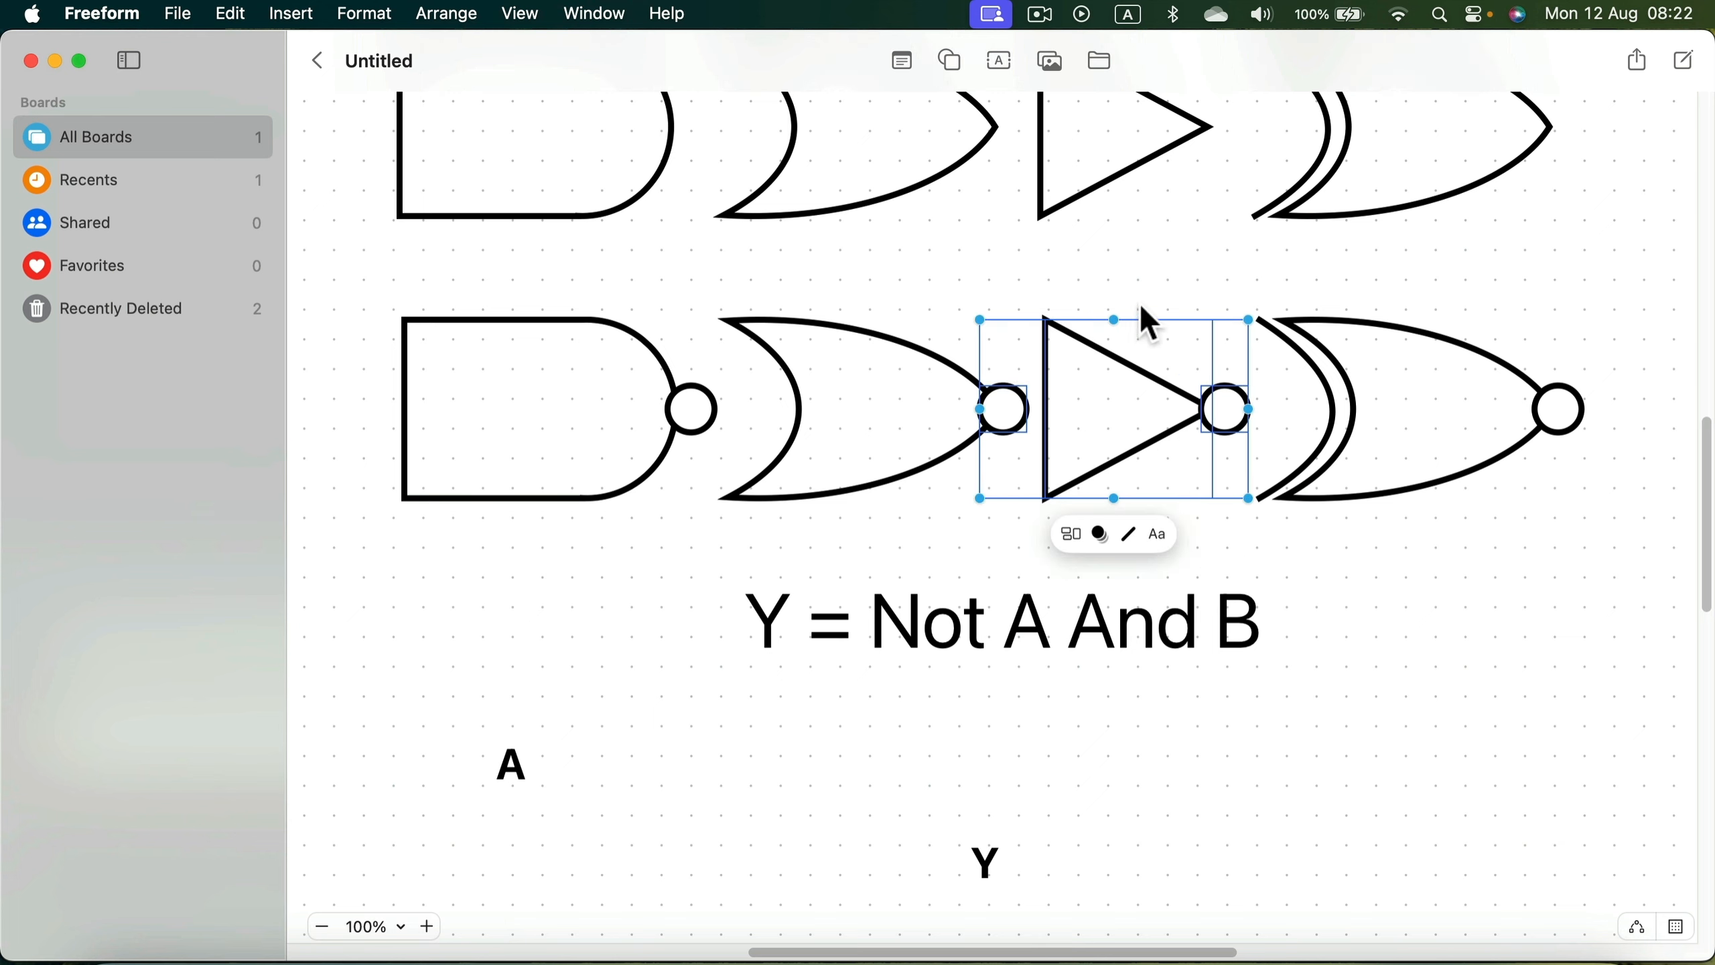
pyautogui.click(1139, 300)
pyautogui.click(1235, 415)
pyautogui.keyDown('shift'); pyautogui.click(1140, 384); pyautogui.keyUp('shift')
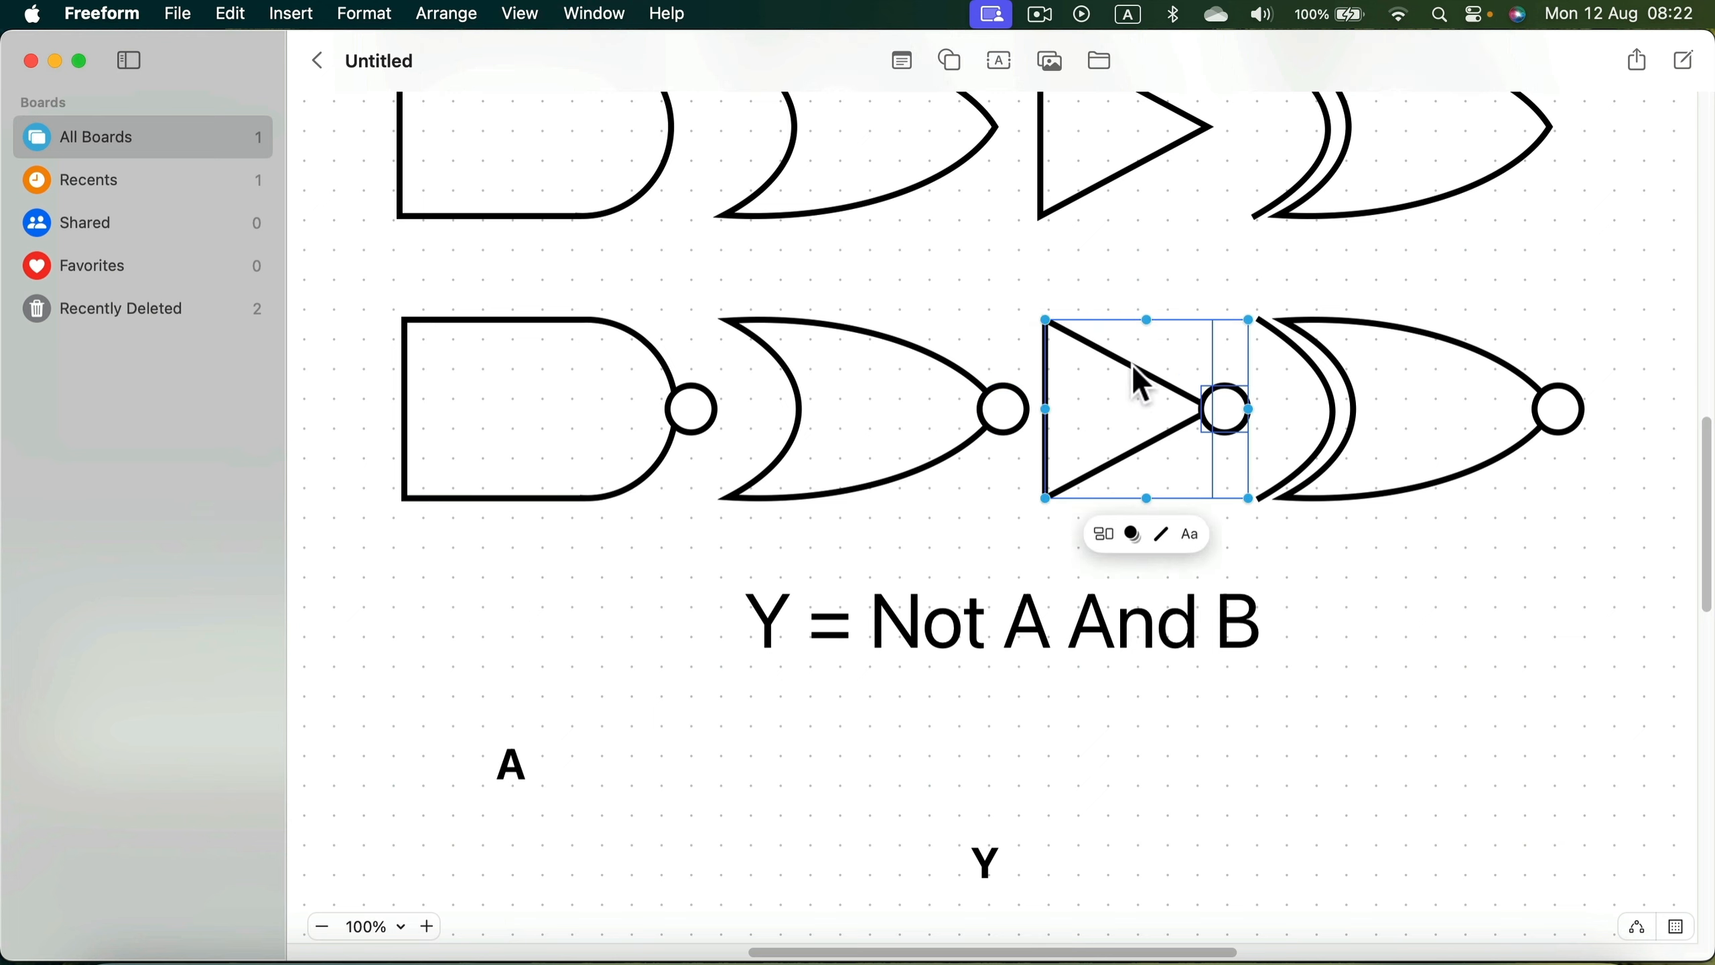
pyautogui.click(1105, 536)
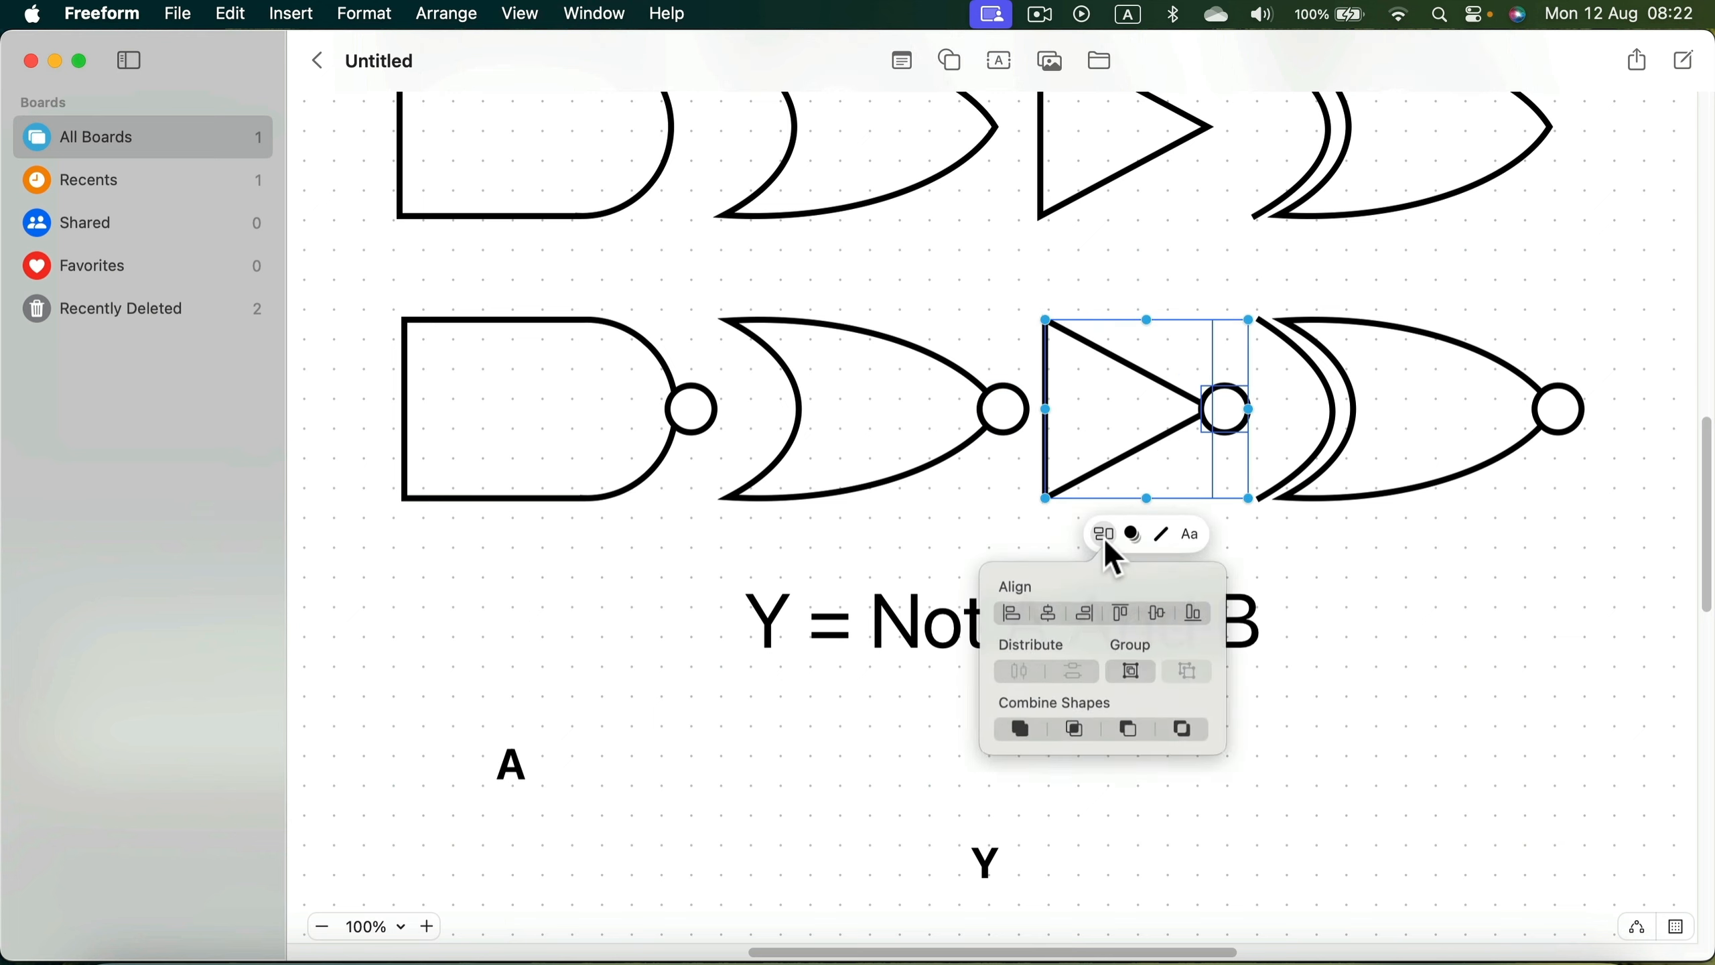
pyautogui.click(1142, 671)
pyautogui.click(1107, 239)
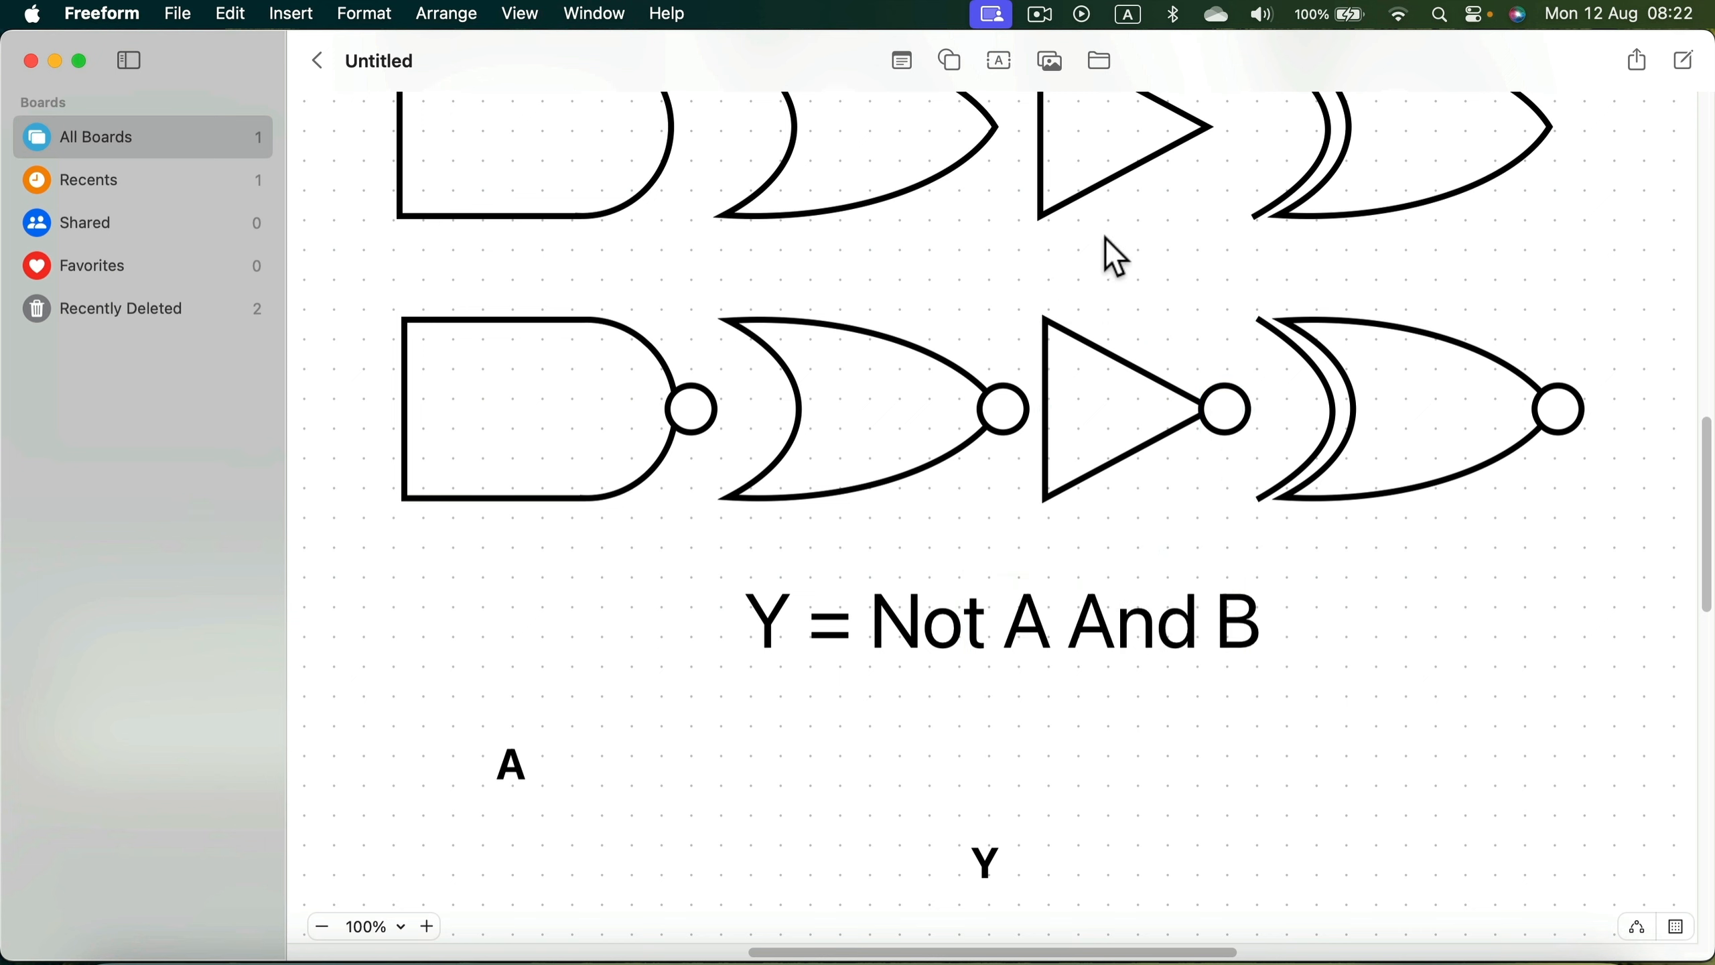
# Duplicate the grouped inverter, place the copy to the right of label A and shrink it to fit the diagram.
pyautogui.click(1118, 357)
pyautogui.press('super+d')
pyautogui.moveTo(1100, 298); pyautogui.dragTo(1151, 246)
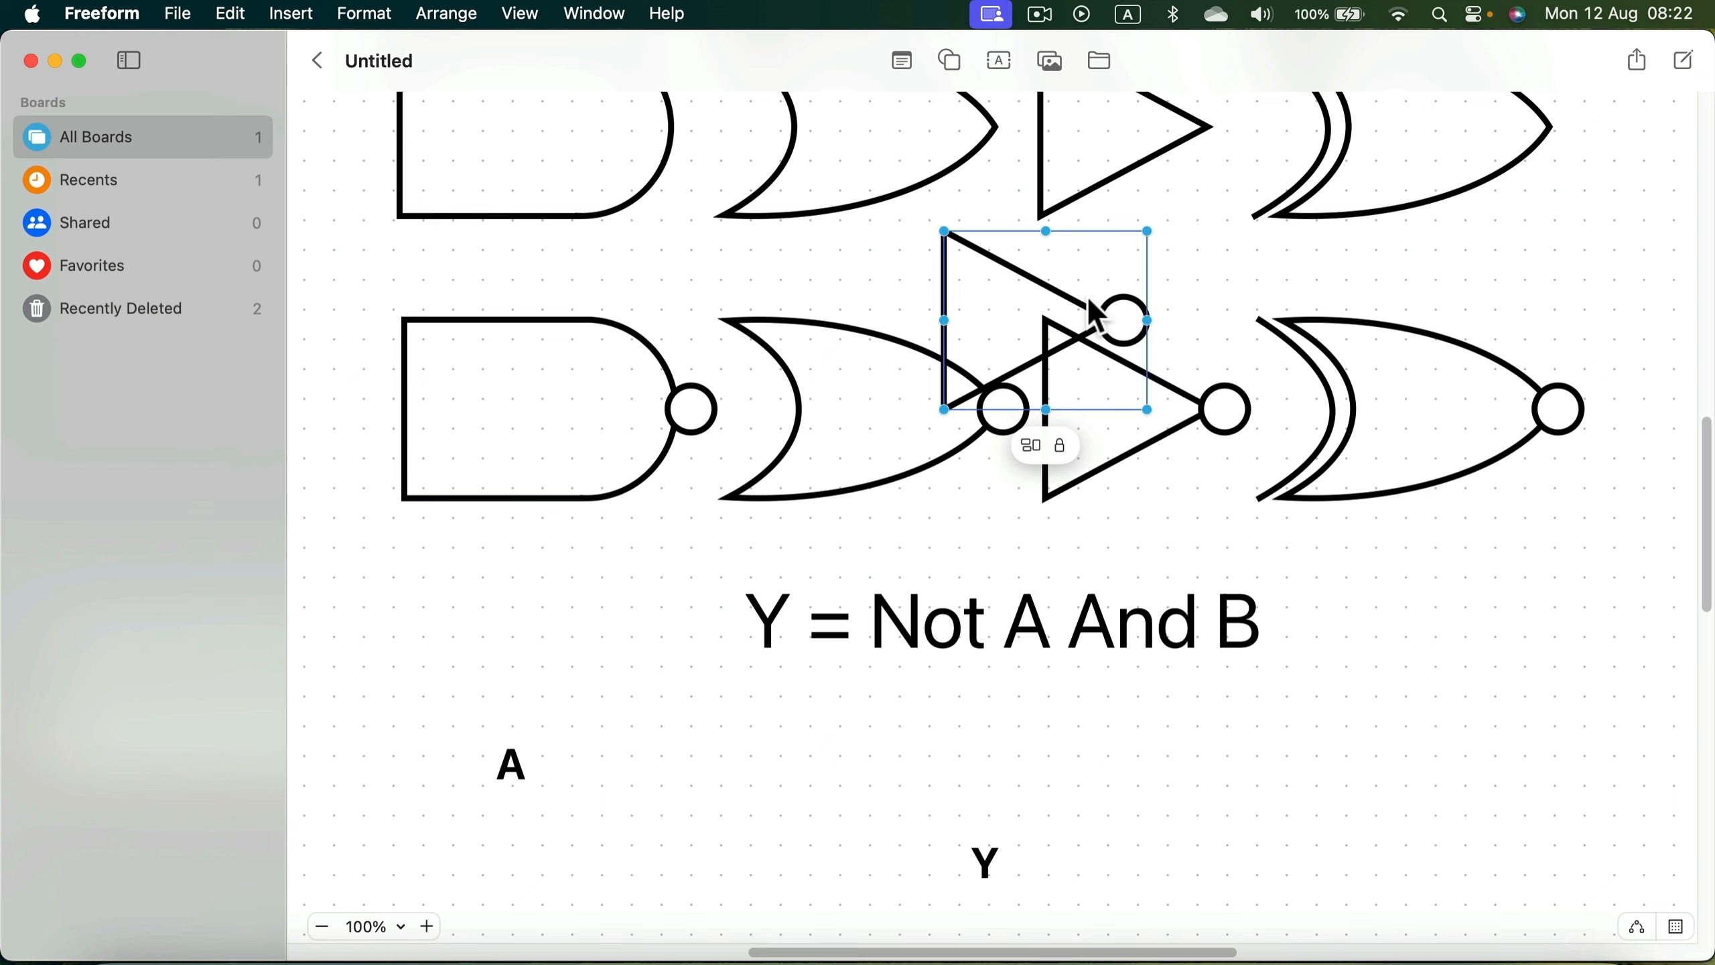
pyautogui.moveTo(1090, 301); pyautogui.dragTo(779, 749)
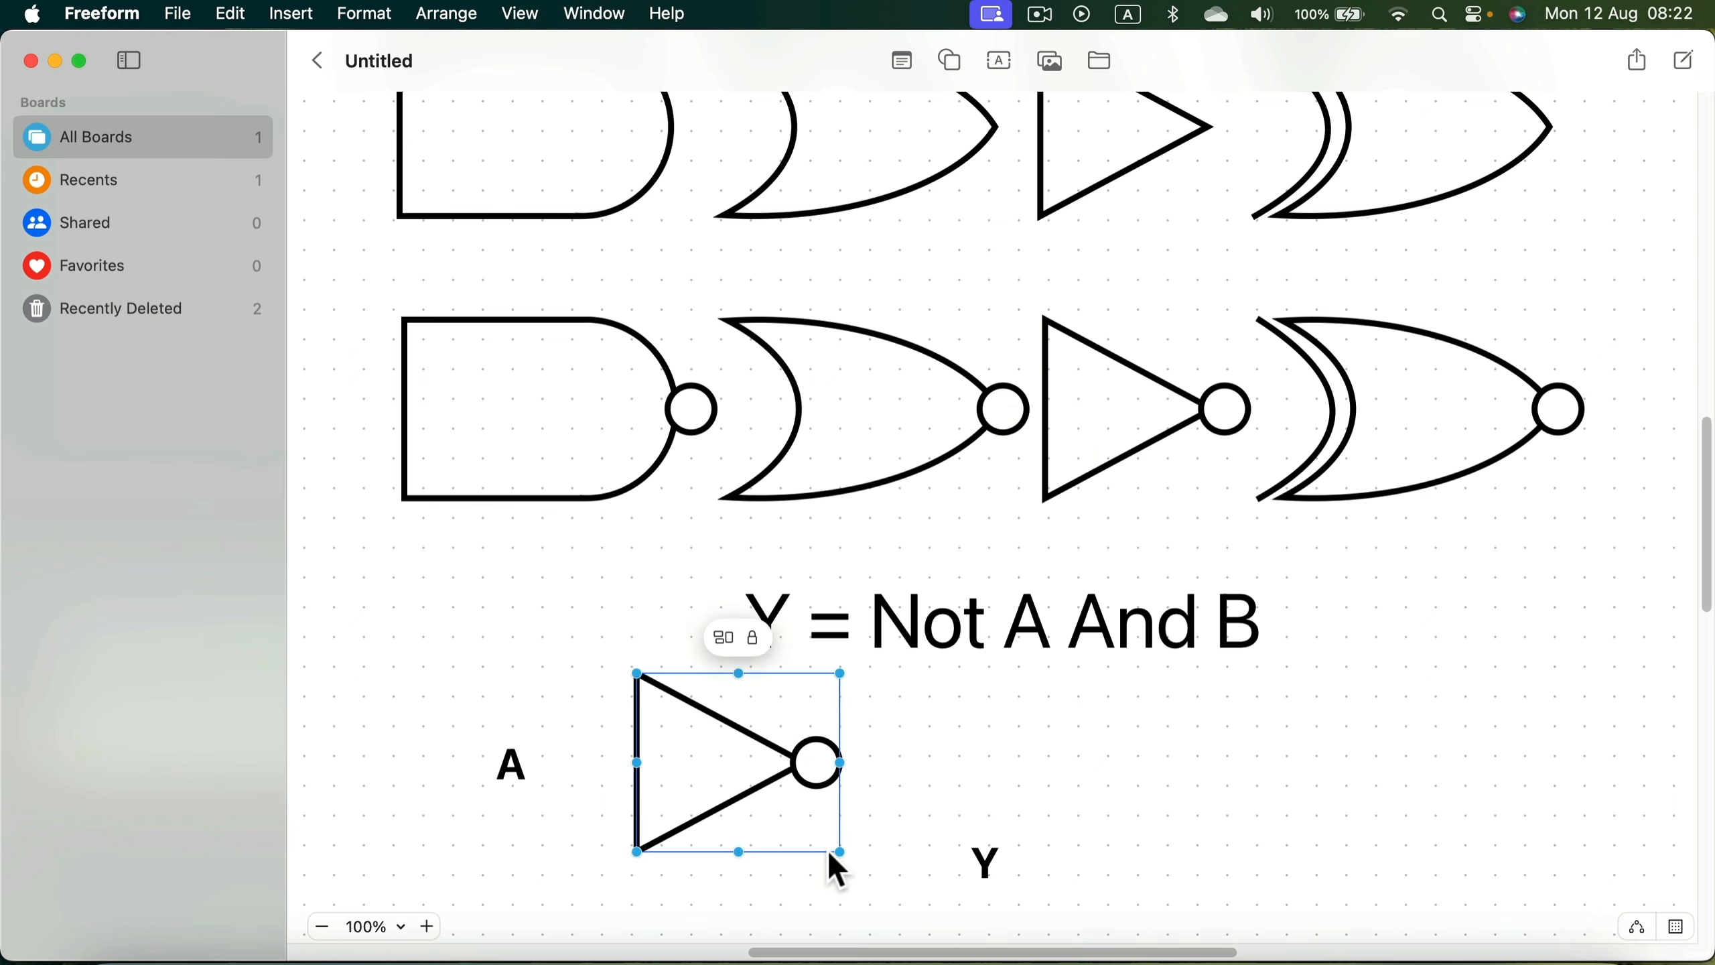
pyautogui.moveTo(836, 852); pyautogui.dragTo(759, 779)
pyautogui.scroll(-5, 743, 750)
pyautogui.moveTo(708, 560)
pyautogui.mouseDown()
pyautogui.moveTo(707, 588)
pyautogui.moveTo(702, 569)
pyautogui.mouseUp()
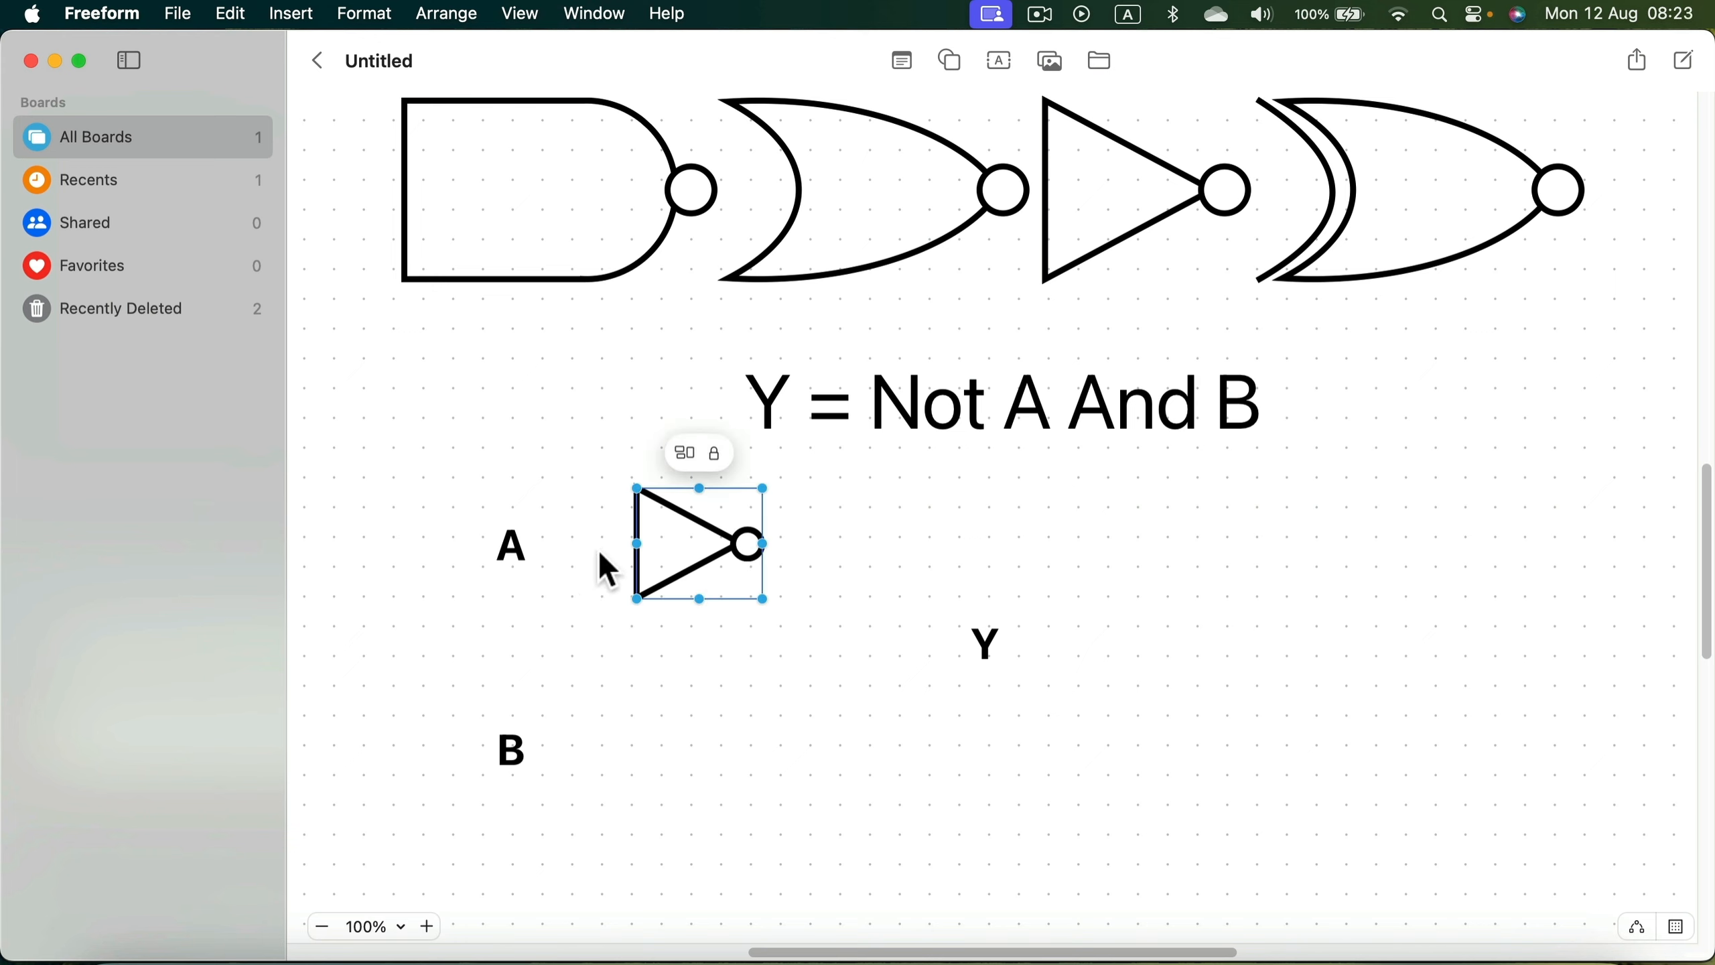
# Join label A and the small inverter with a connection line and straighten its curve.
pyautogui.keyDown('shift'); pyautogui.click(505, 546); pyautogui.keyUp('shift')
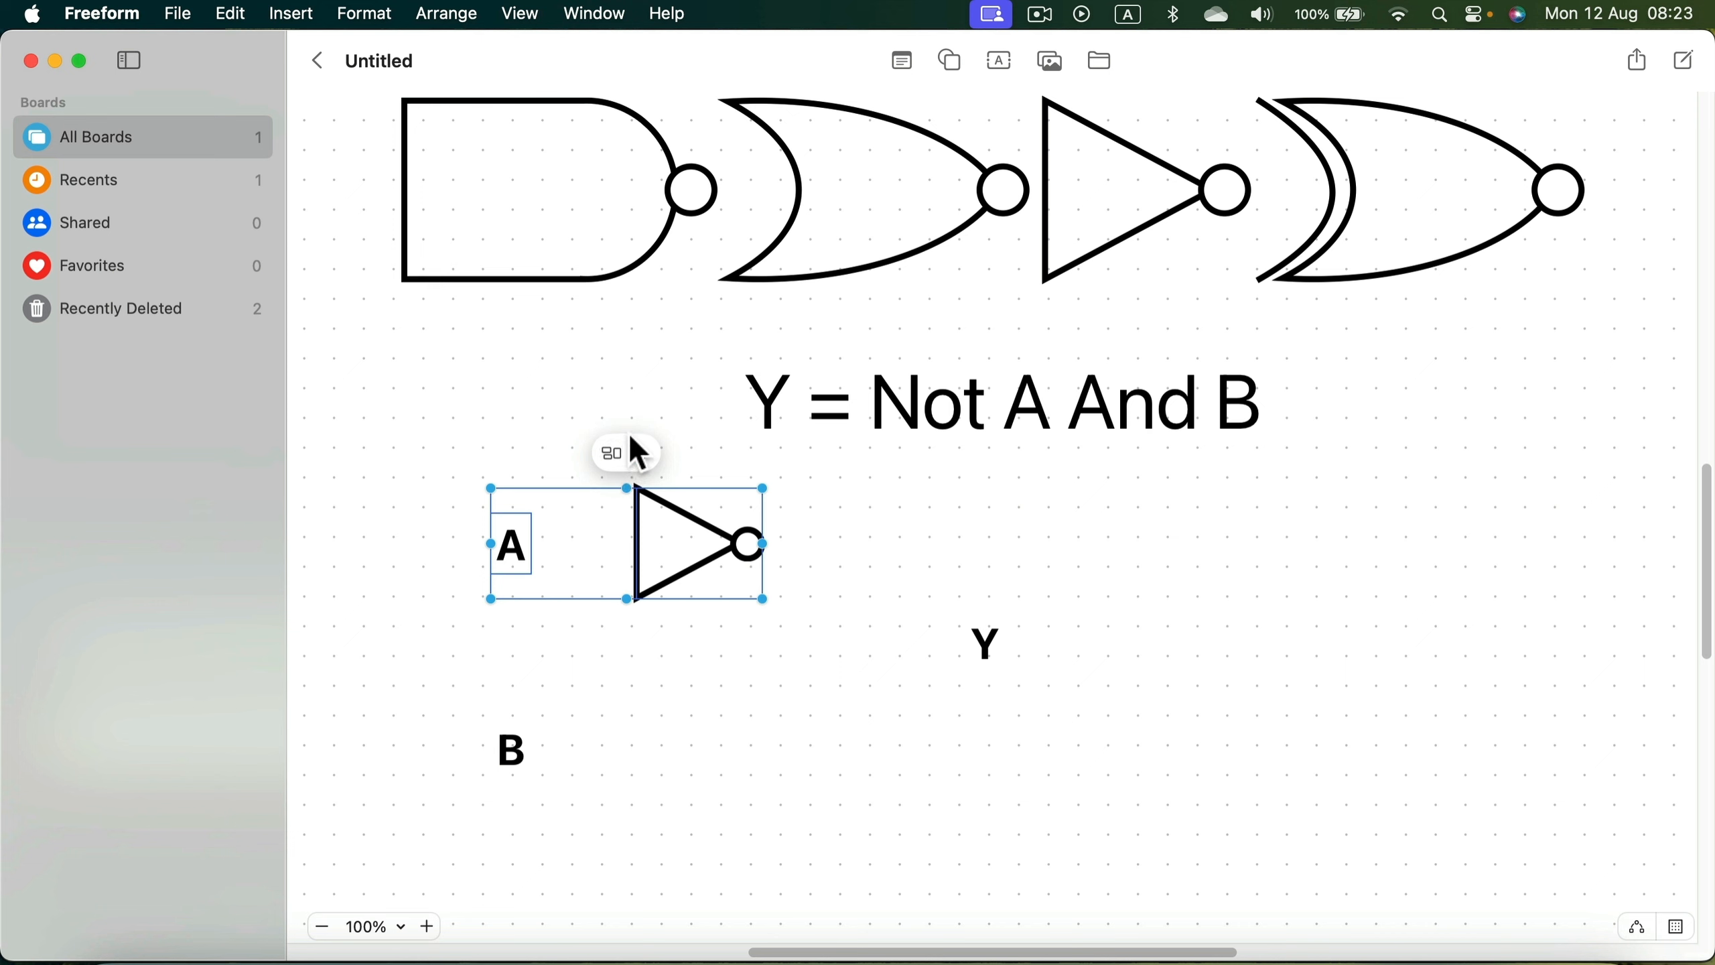
pyautogui.click(298, 13)
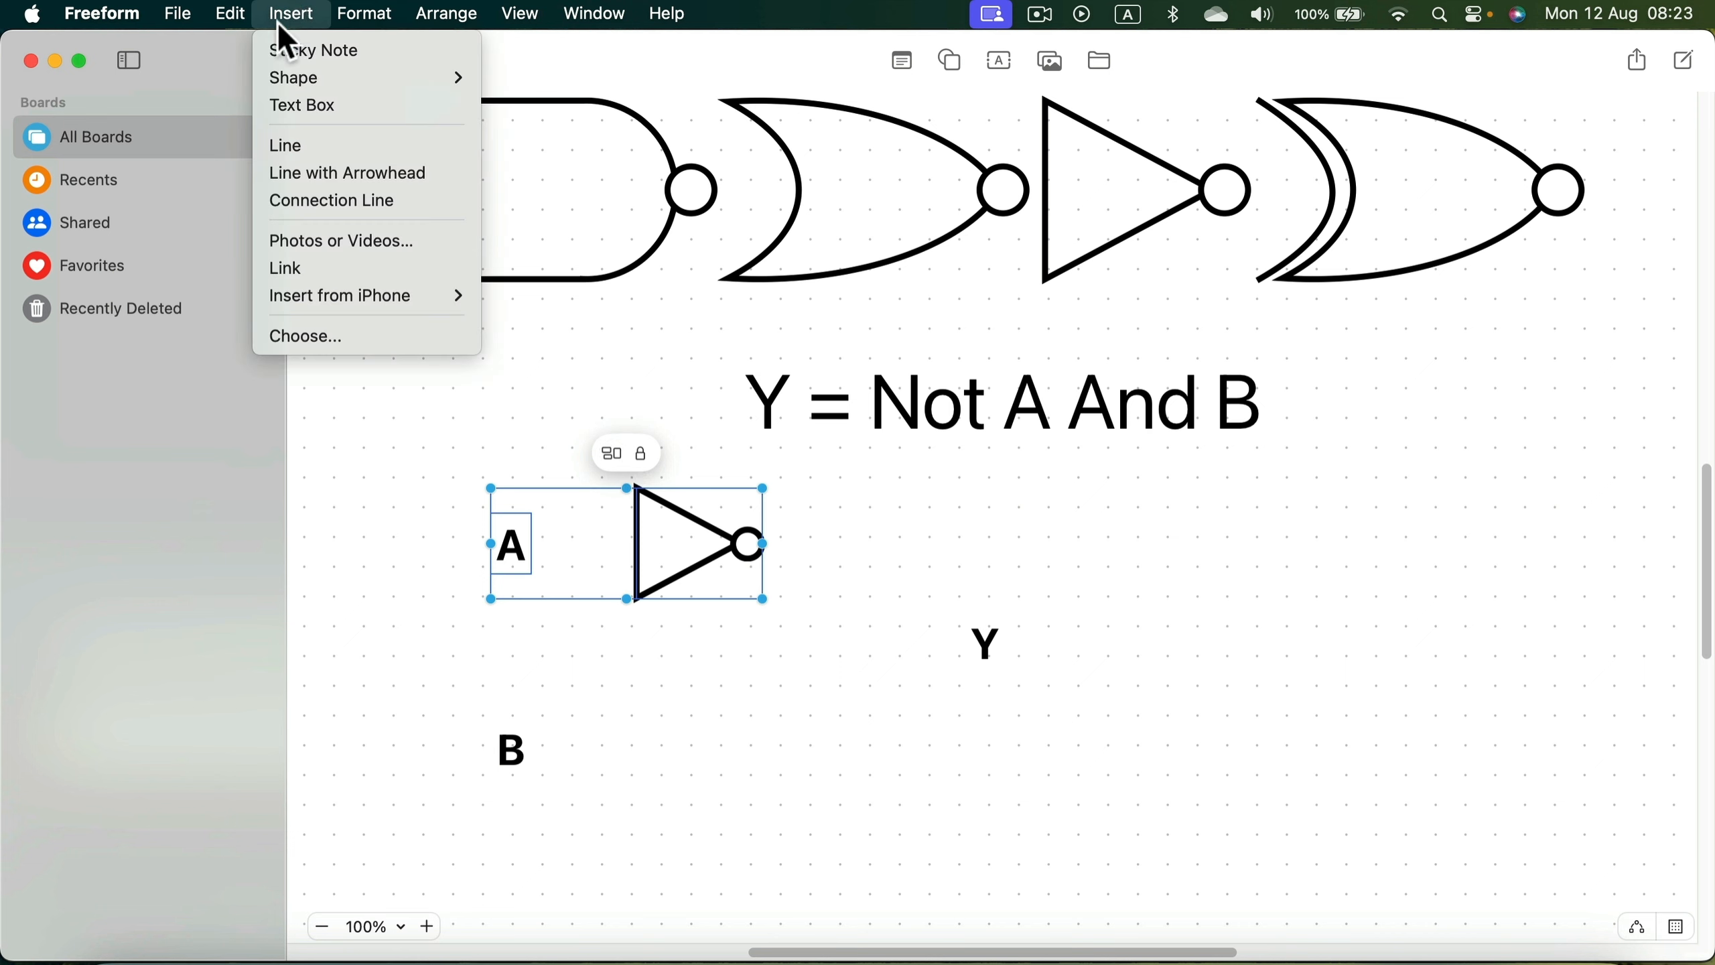
pyautogui.click(331, 198)
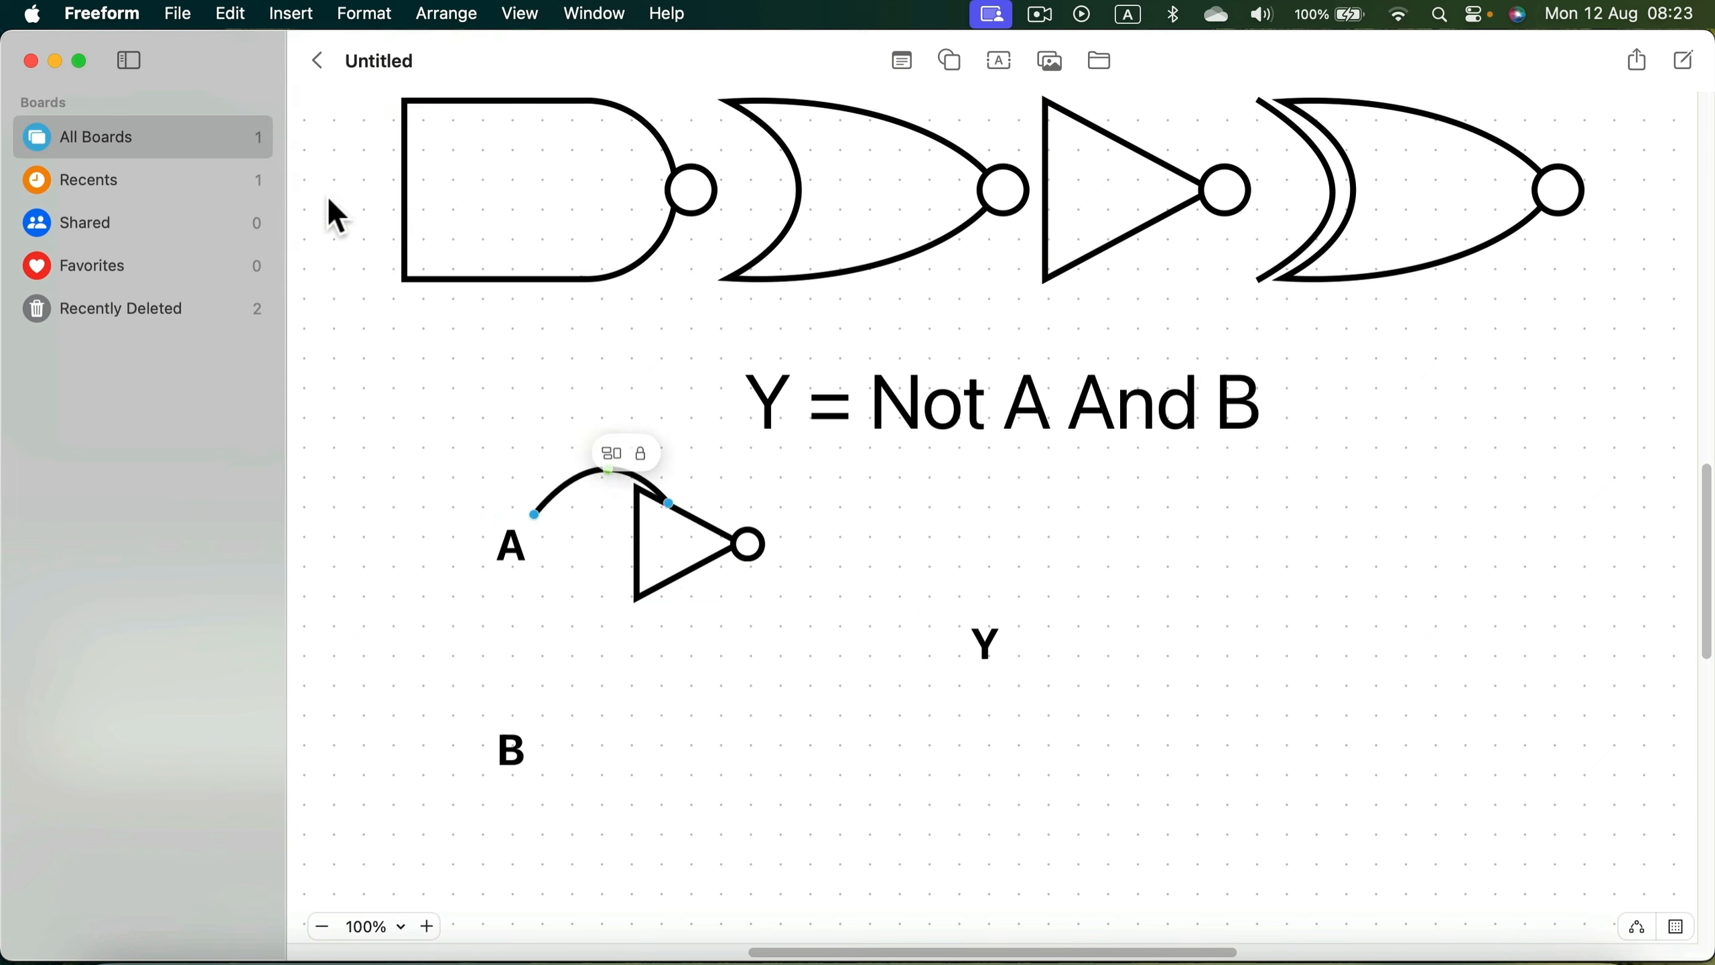
pyautogui.moveTo(536, 509); pyautogui.dragTo(513, 541)
pyautogui.moveTo(601, 467); pyautogui.dragTo(585, 545)
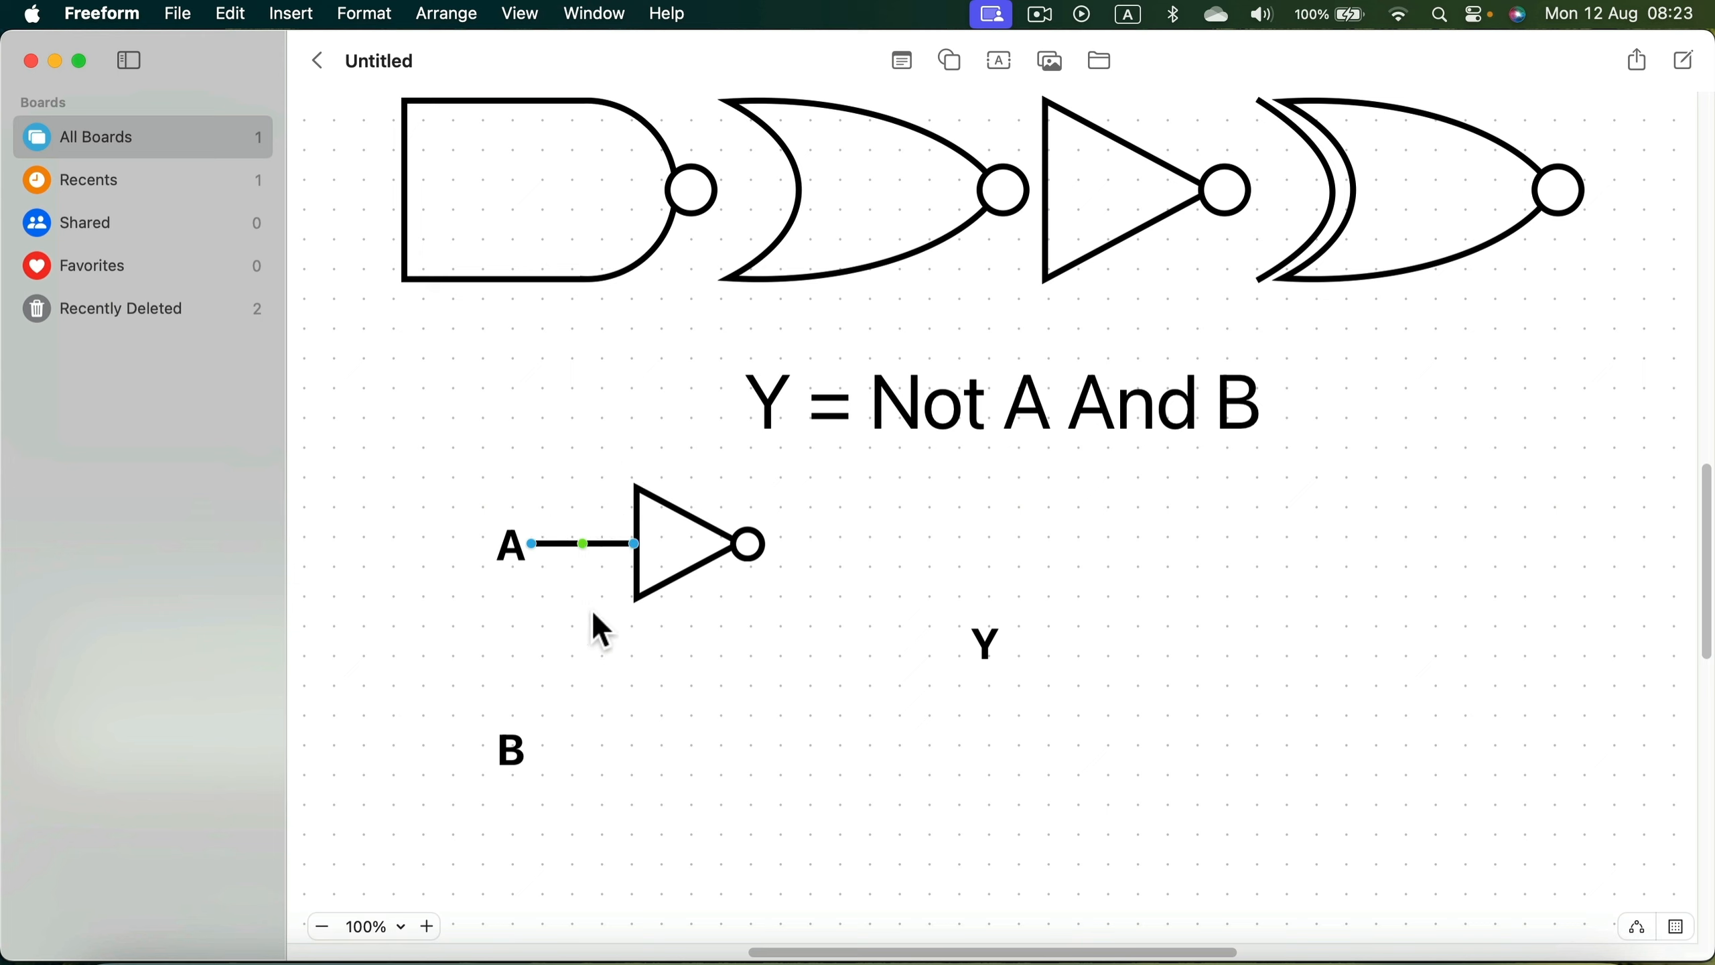
# Move the small inverter slightly closer to label A.
pyautogui.click(726, 554)
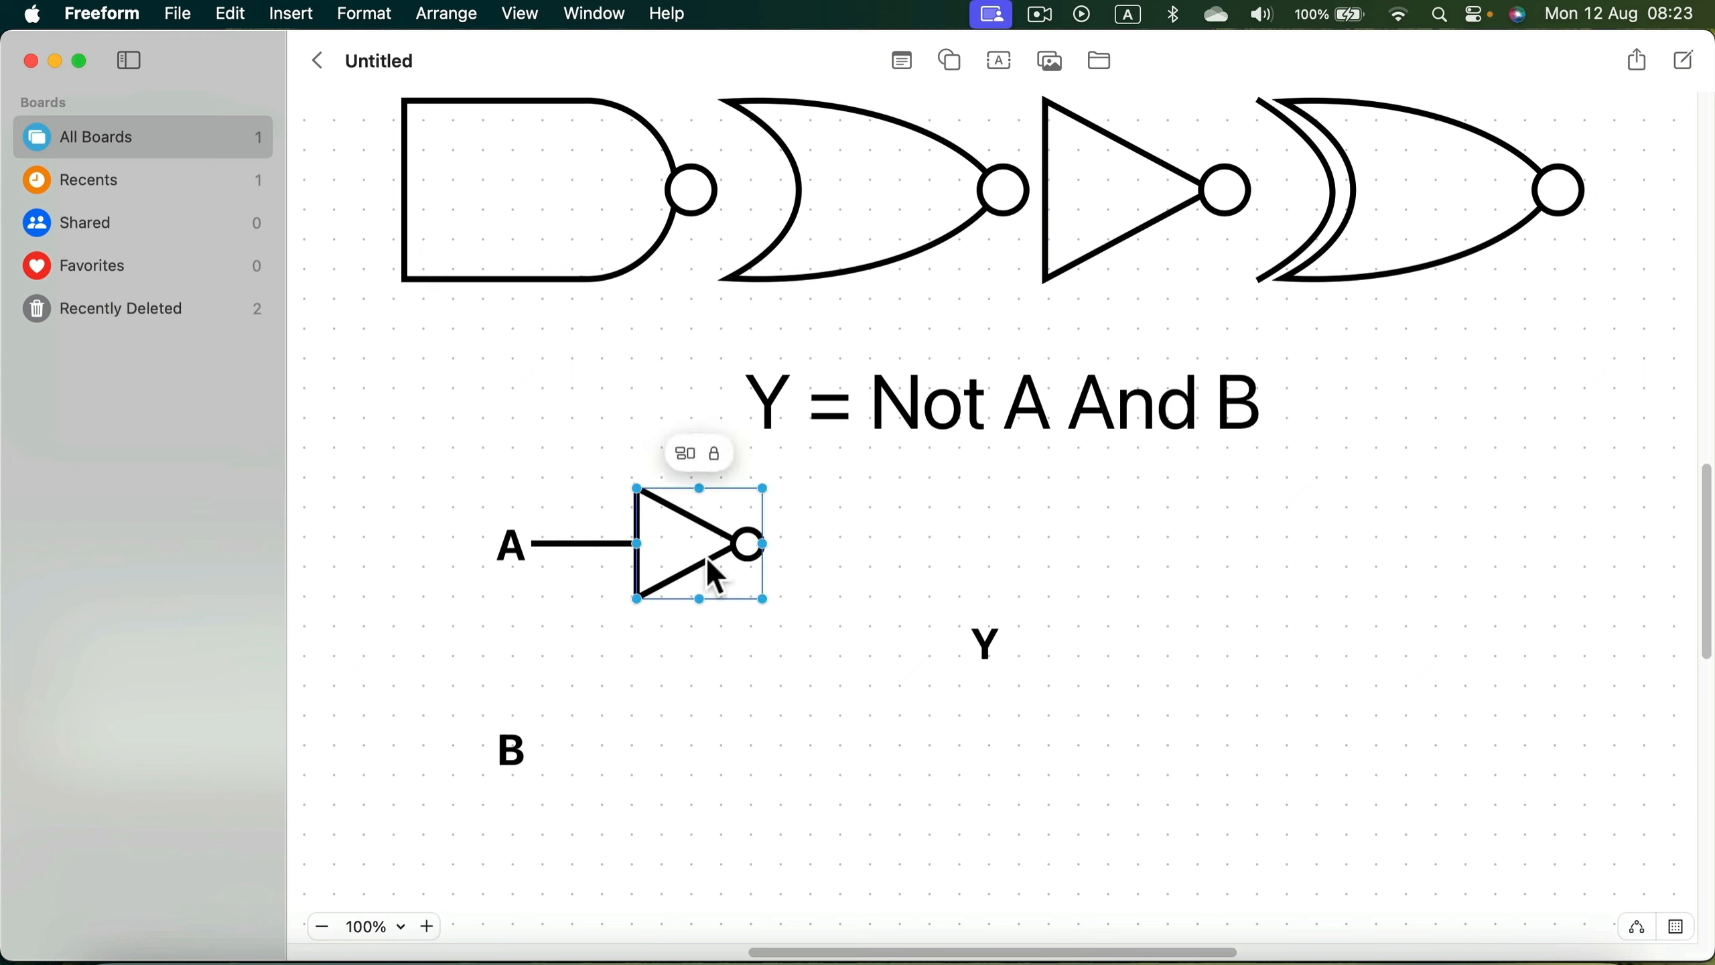
pyautogui.moveTo(705, 555); pyautogui.dragTo(670, 554)
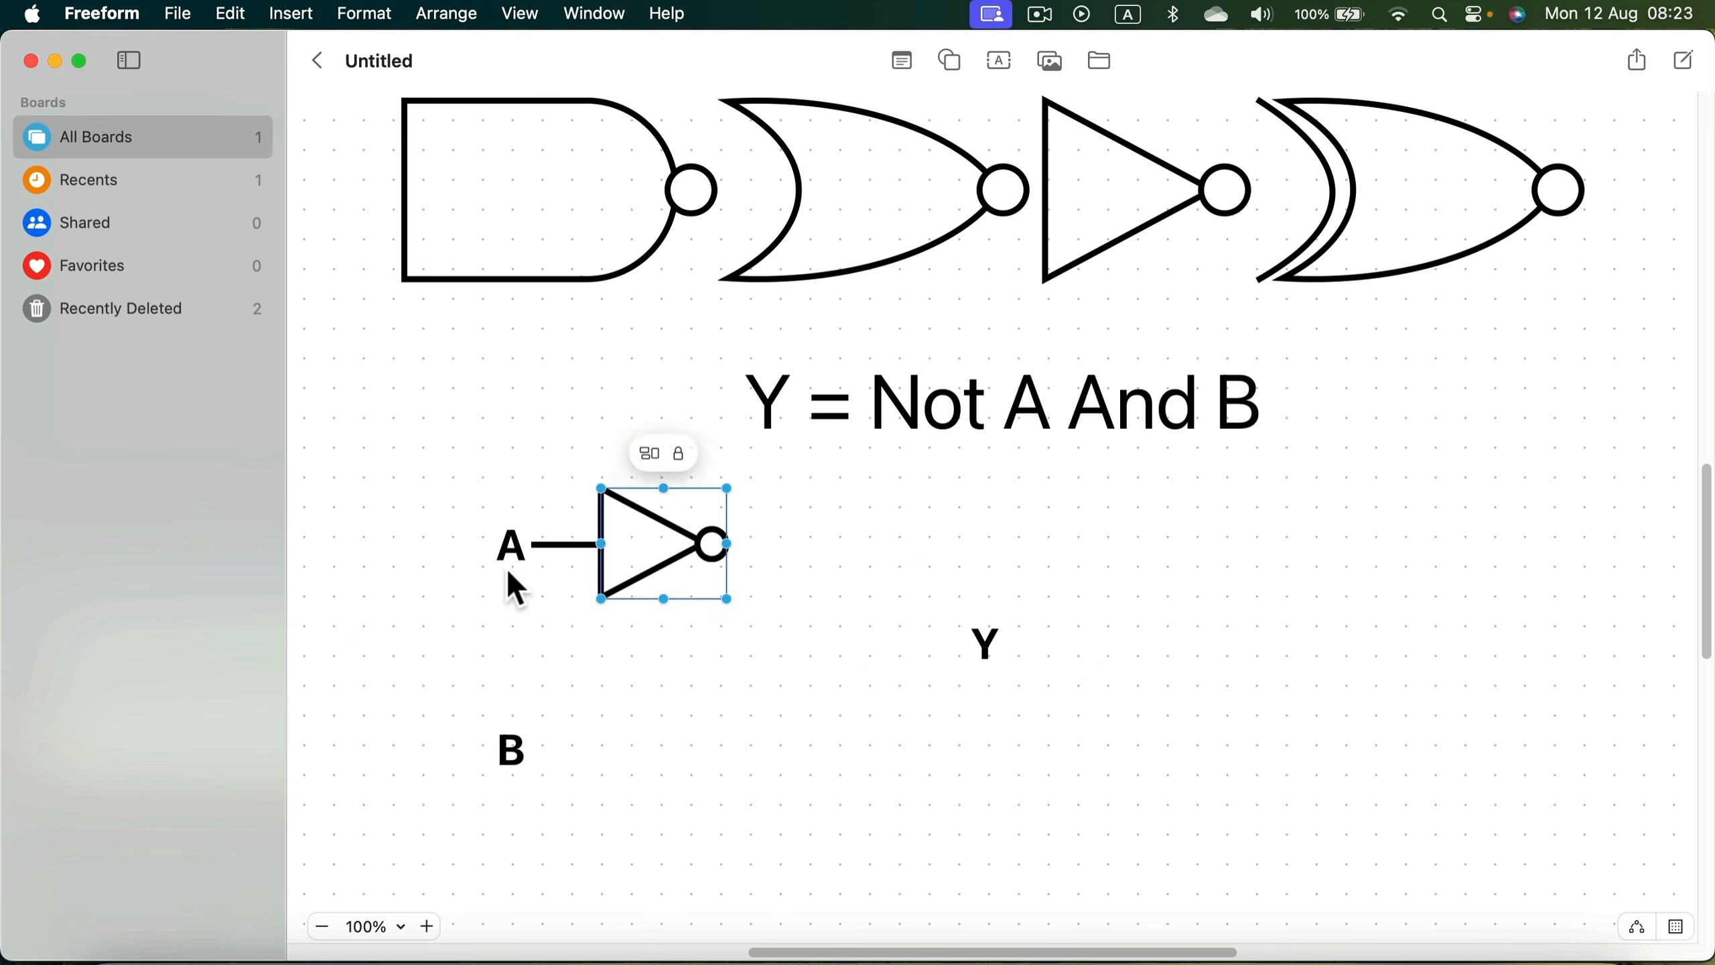
pyautogui.click(721, 684)
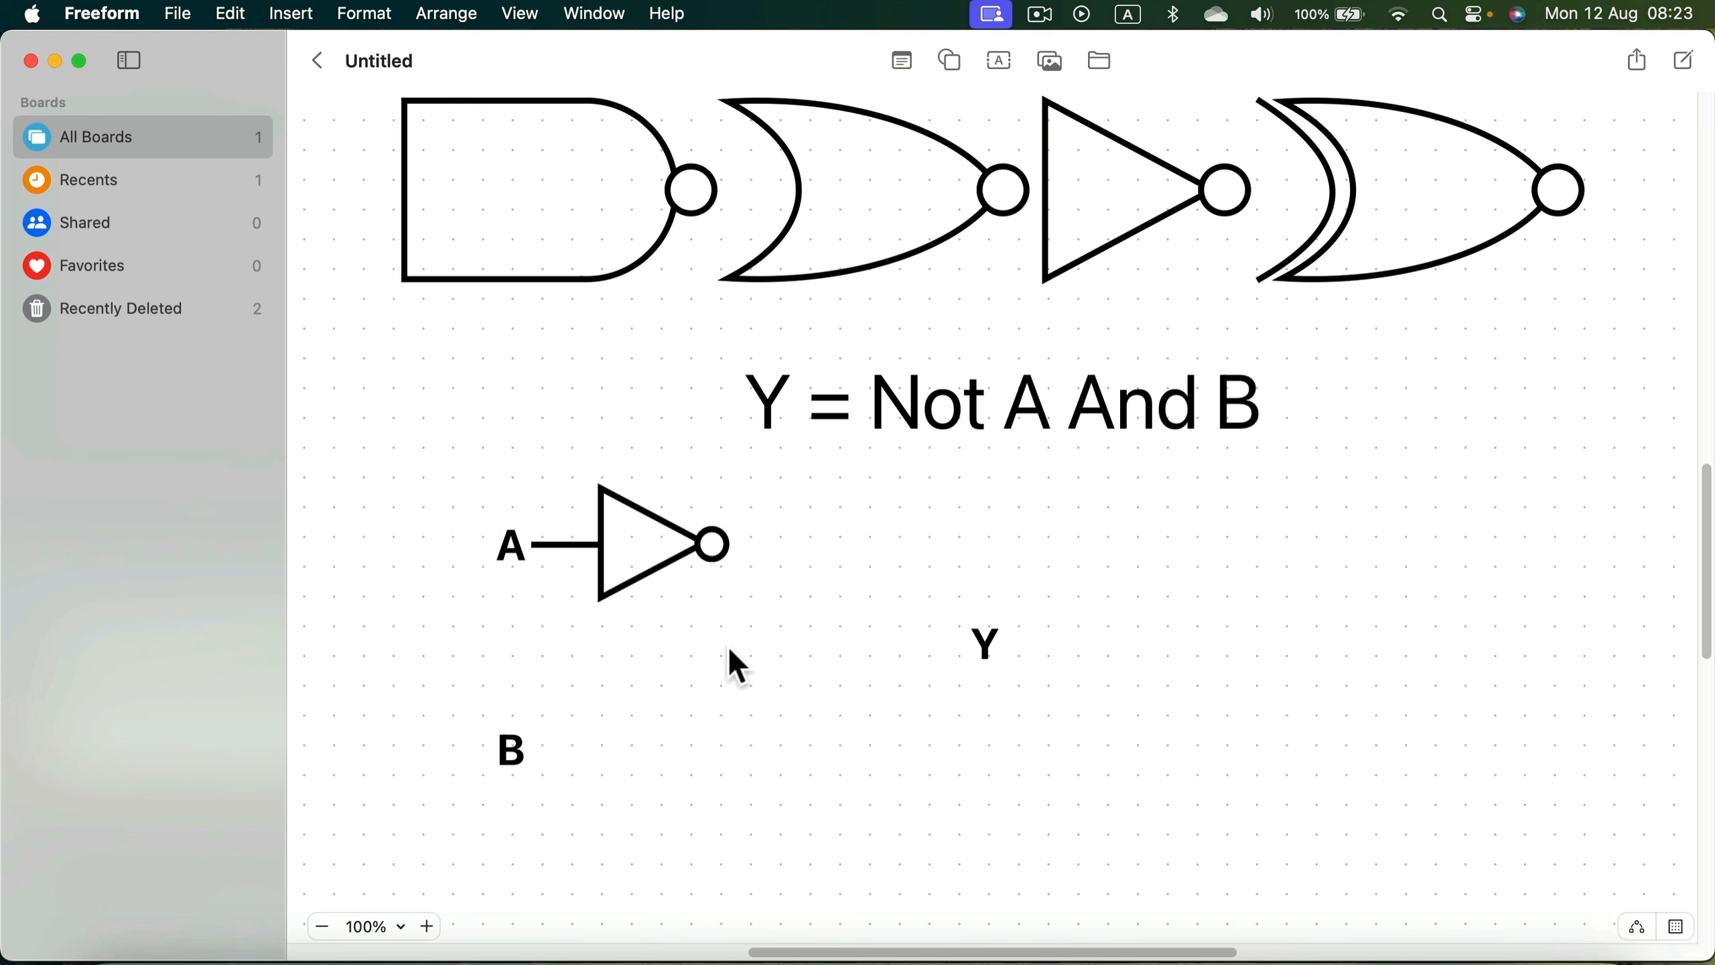
# Bring the plain D shape from the first row down into the diagram, below the small inverter.
pyautogui.scroll(5, 824, 566)
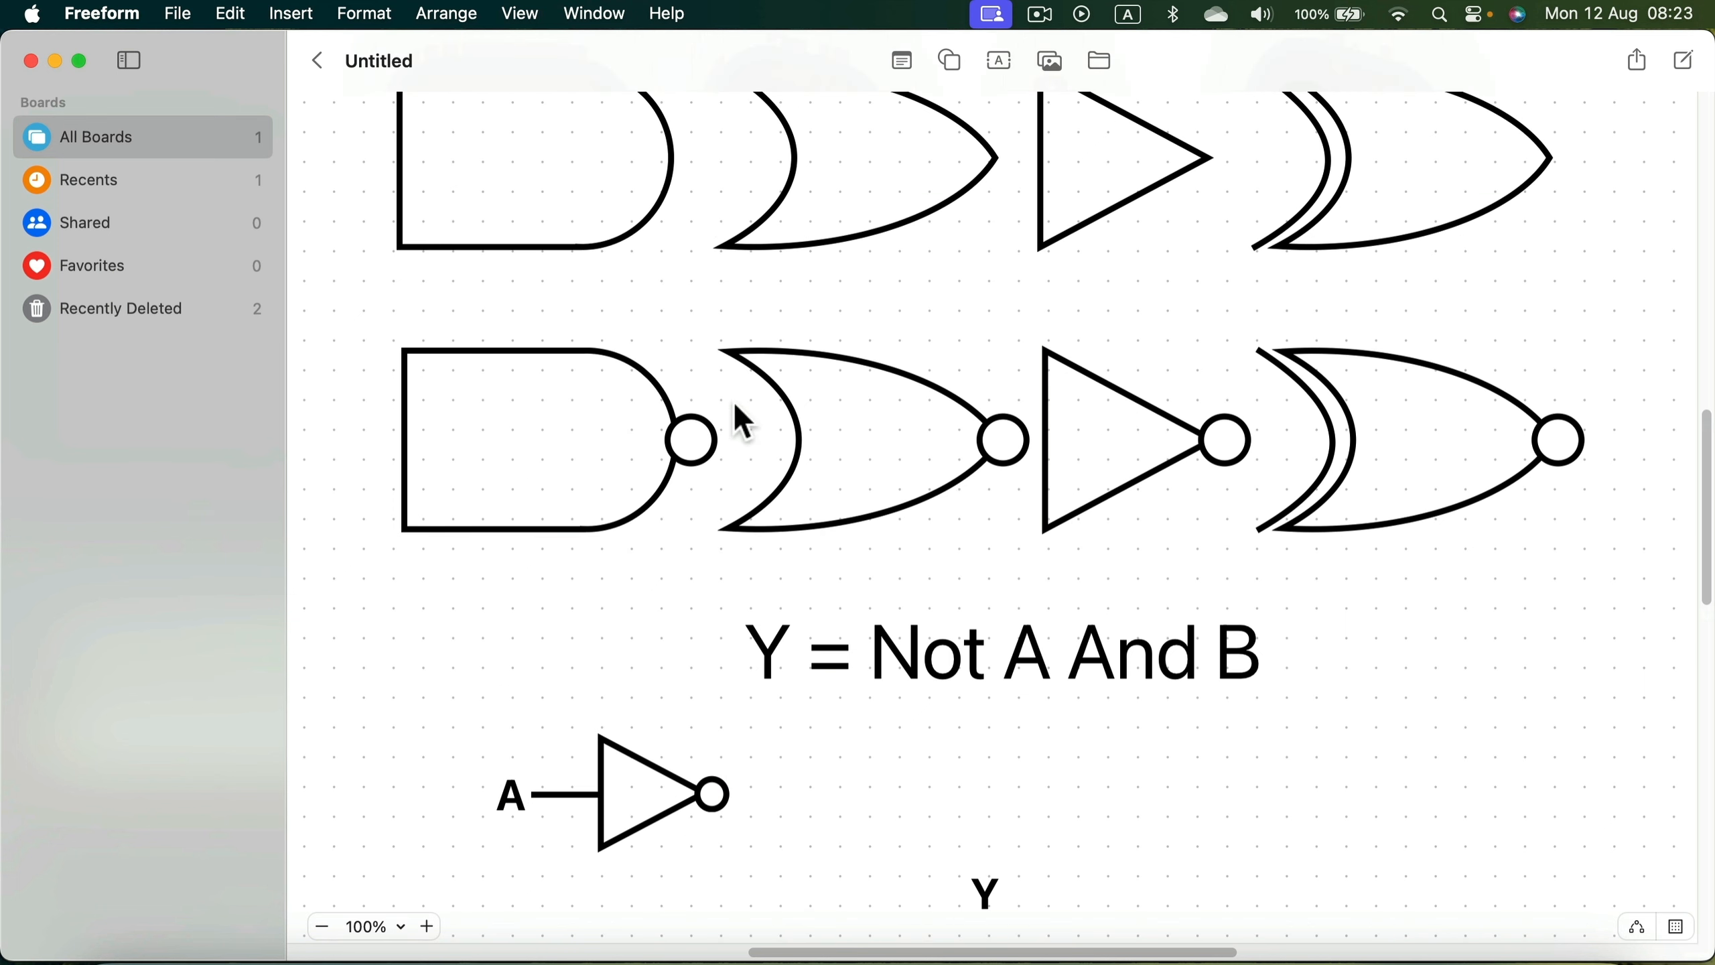
pyautogui.click(657, 190)
pyautogui.scroll(1, 668, 229)
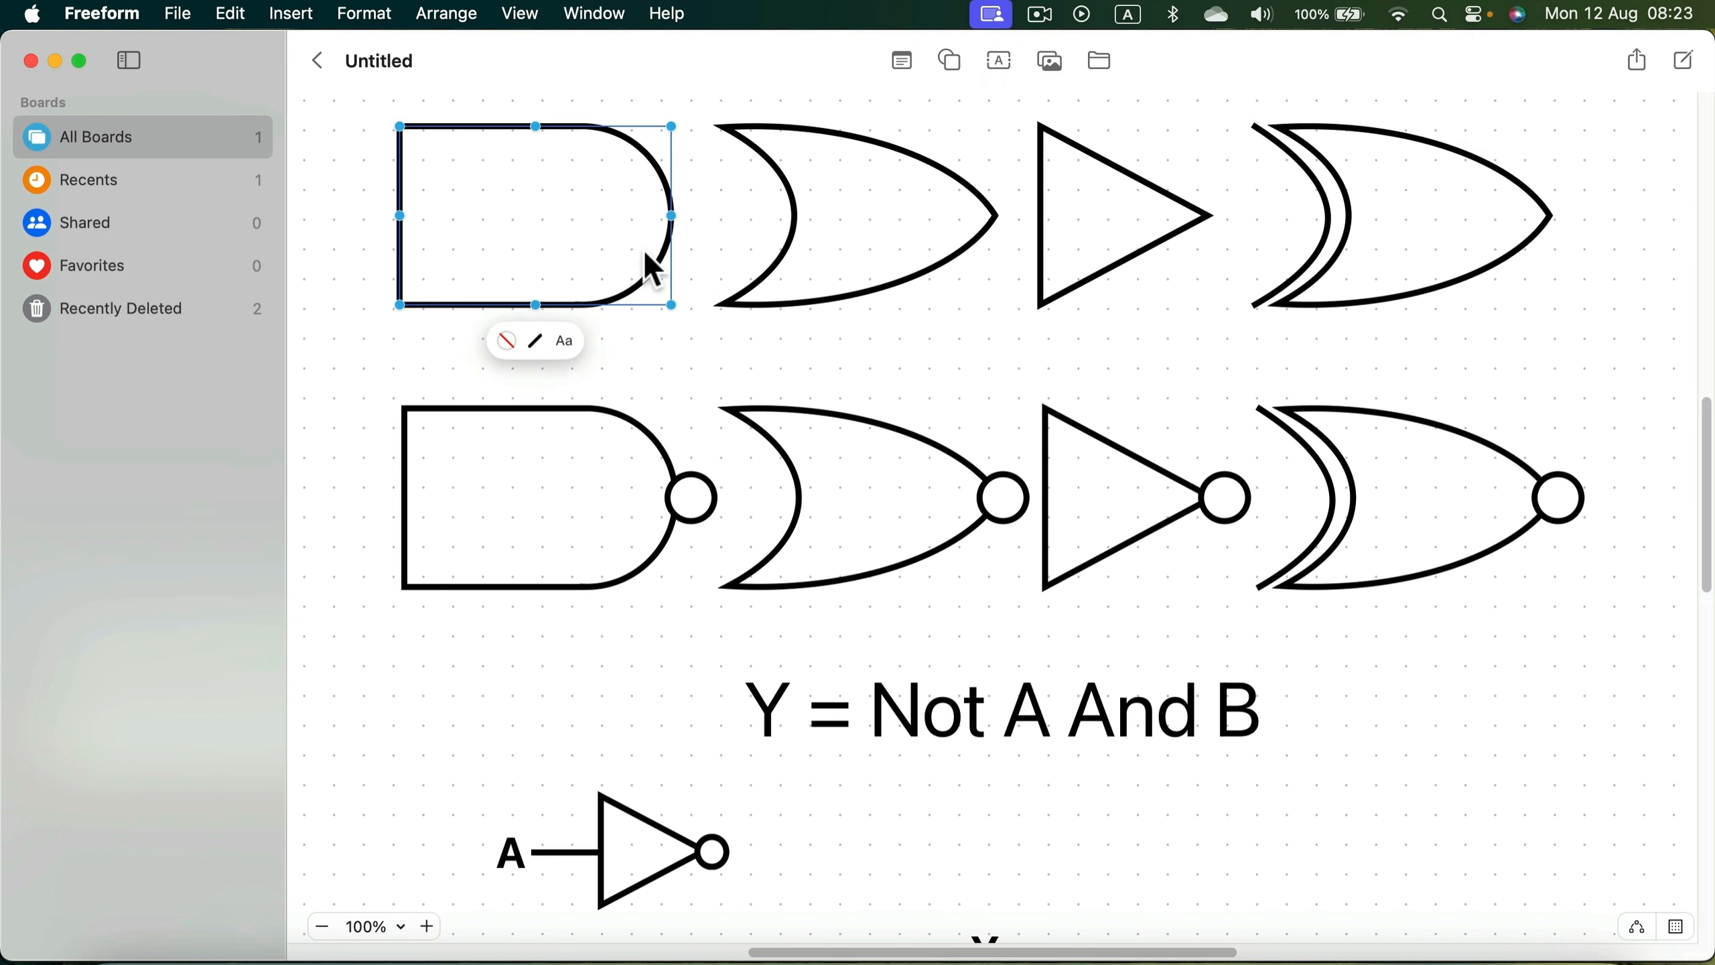
pyautogui.moveTo(591, 253); pyautogui.dragTo(894, 841)
pyautogui.scroll(-5, 889, 831)
pyautogui.moveTo(885, 577); pyautogui.dragTo(876, 781)
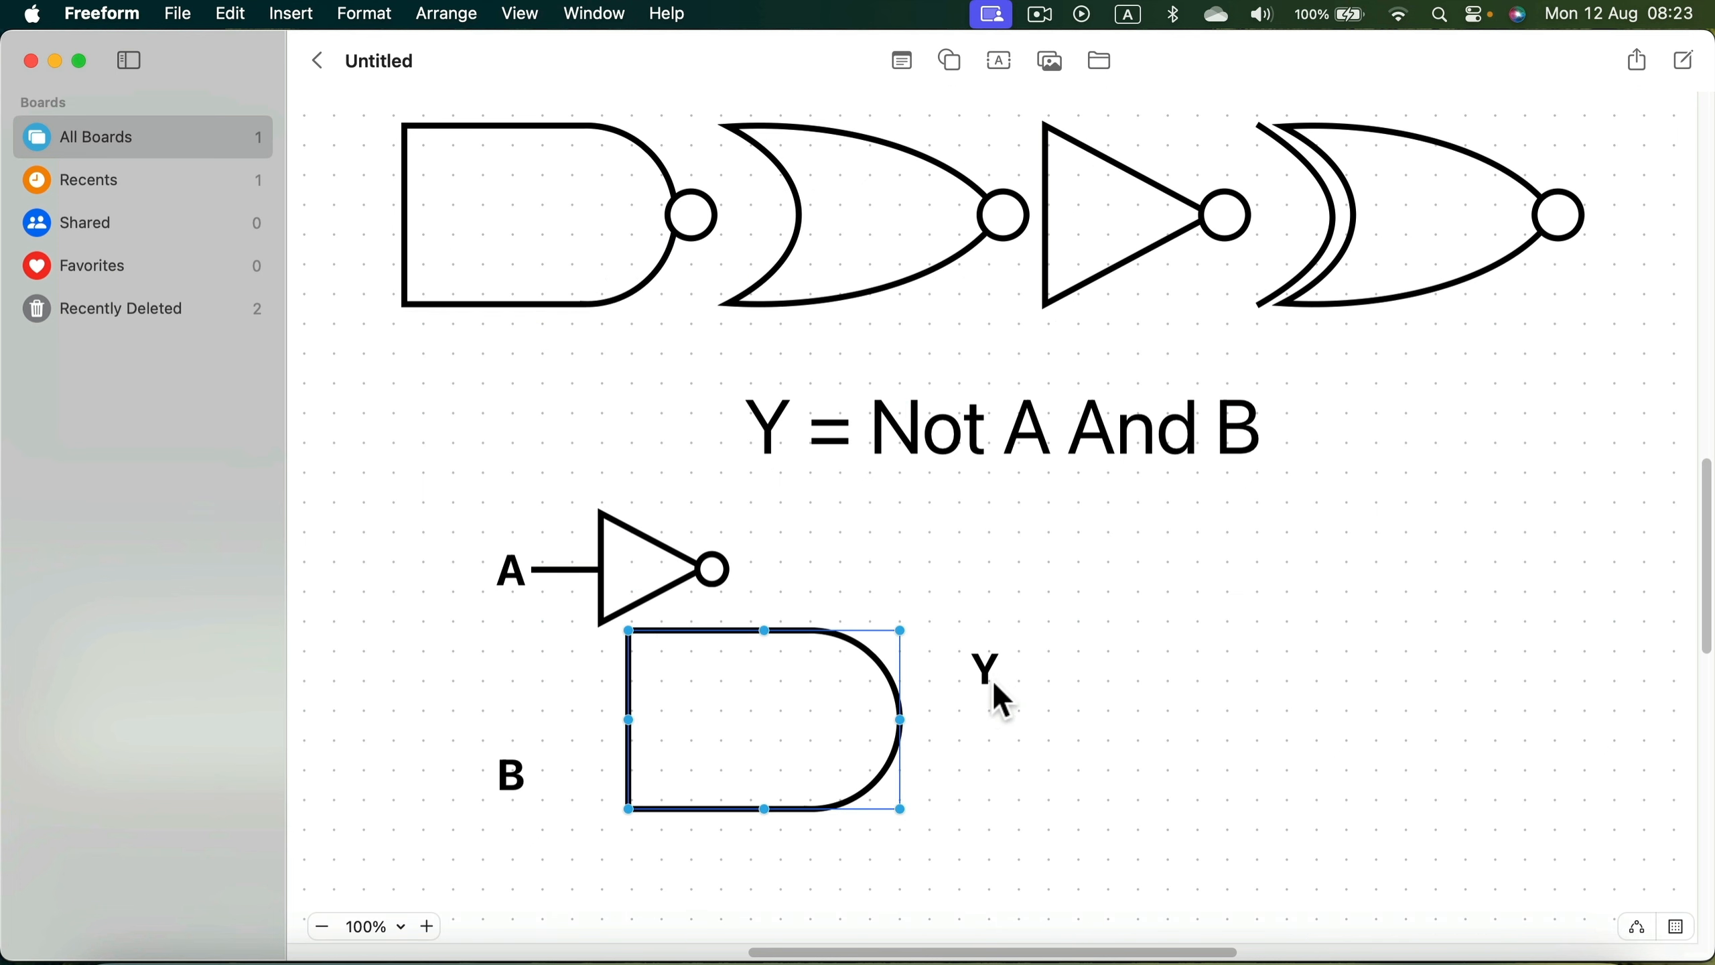
# Move label Y further right and place the D shape, shrunk to about the inverter's height, between the inverter and Y.
pyautogui.moveTo(992, 678); pyautogui.dragTo(1195, 675)
pyautogui.click(891, 743)
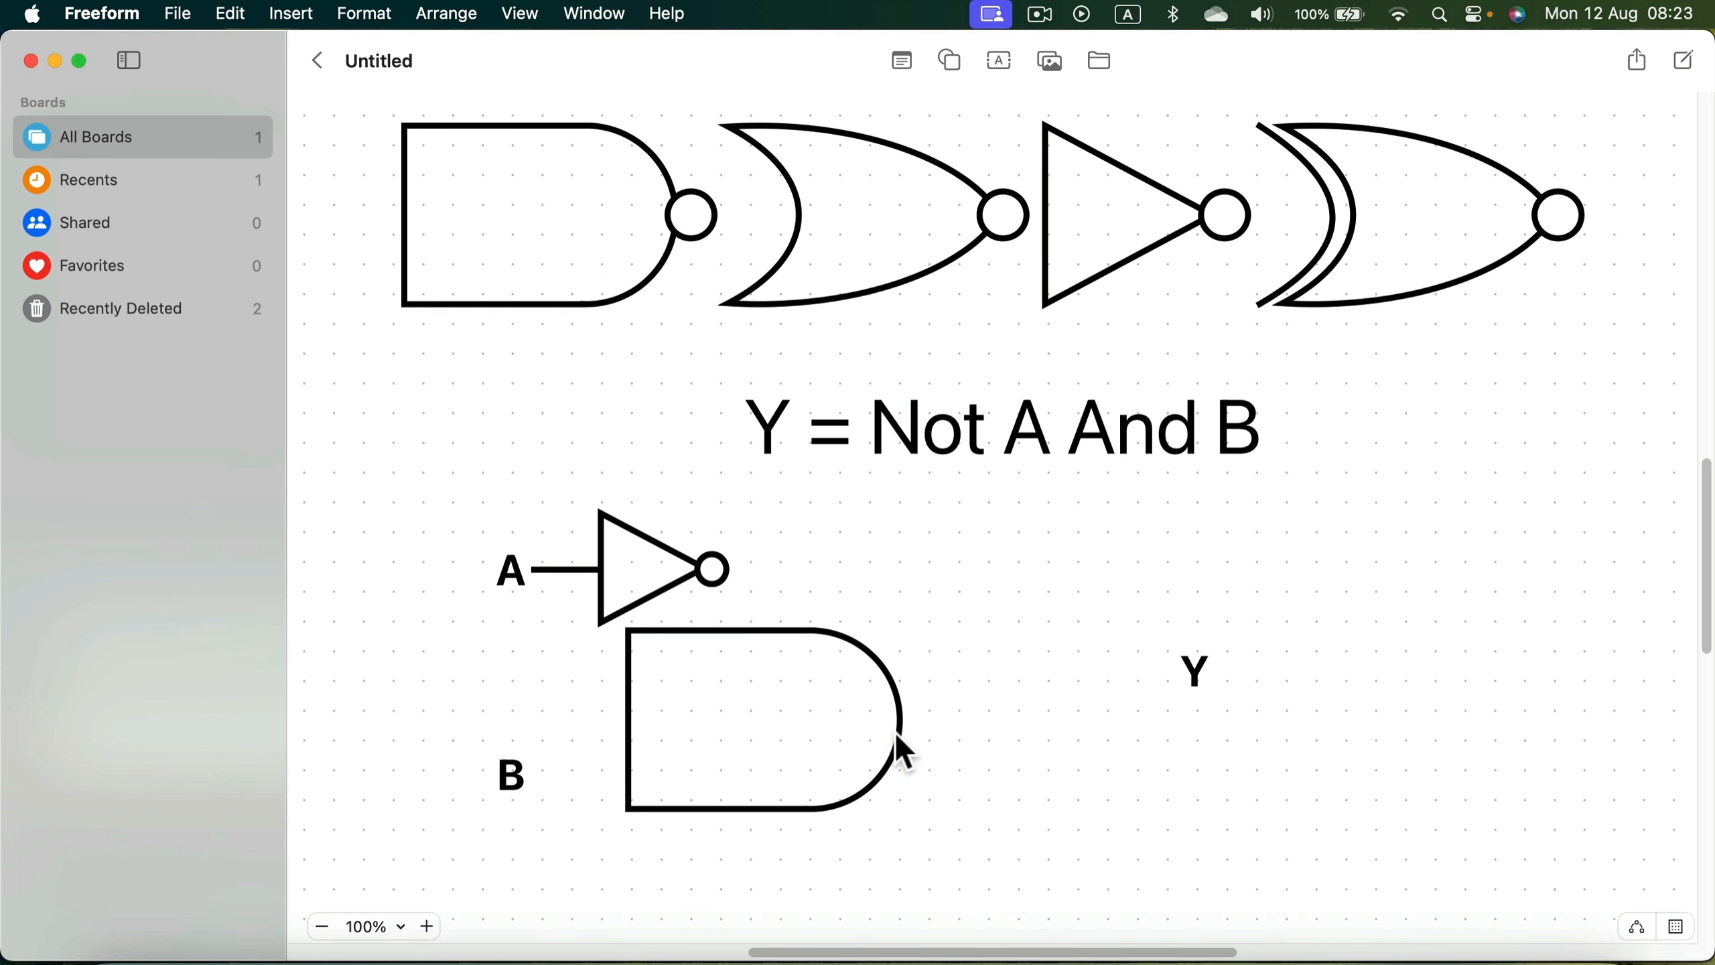
pyautogui.click(895, 769)
pyautogui.moveTo(898, 807); pyautogui.dragTo(1004, 666)
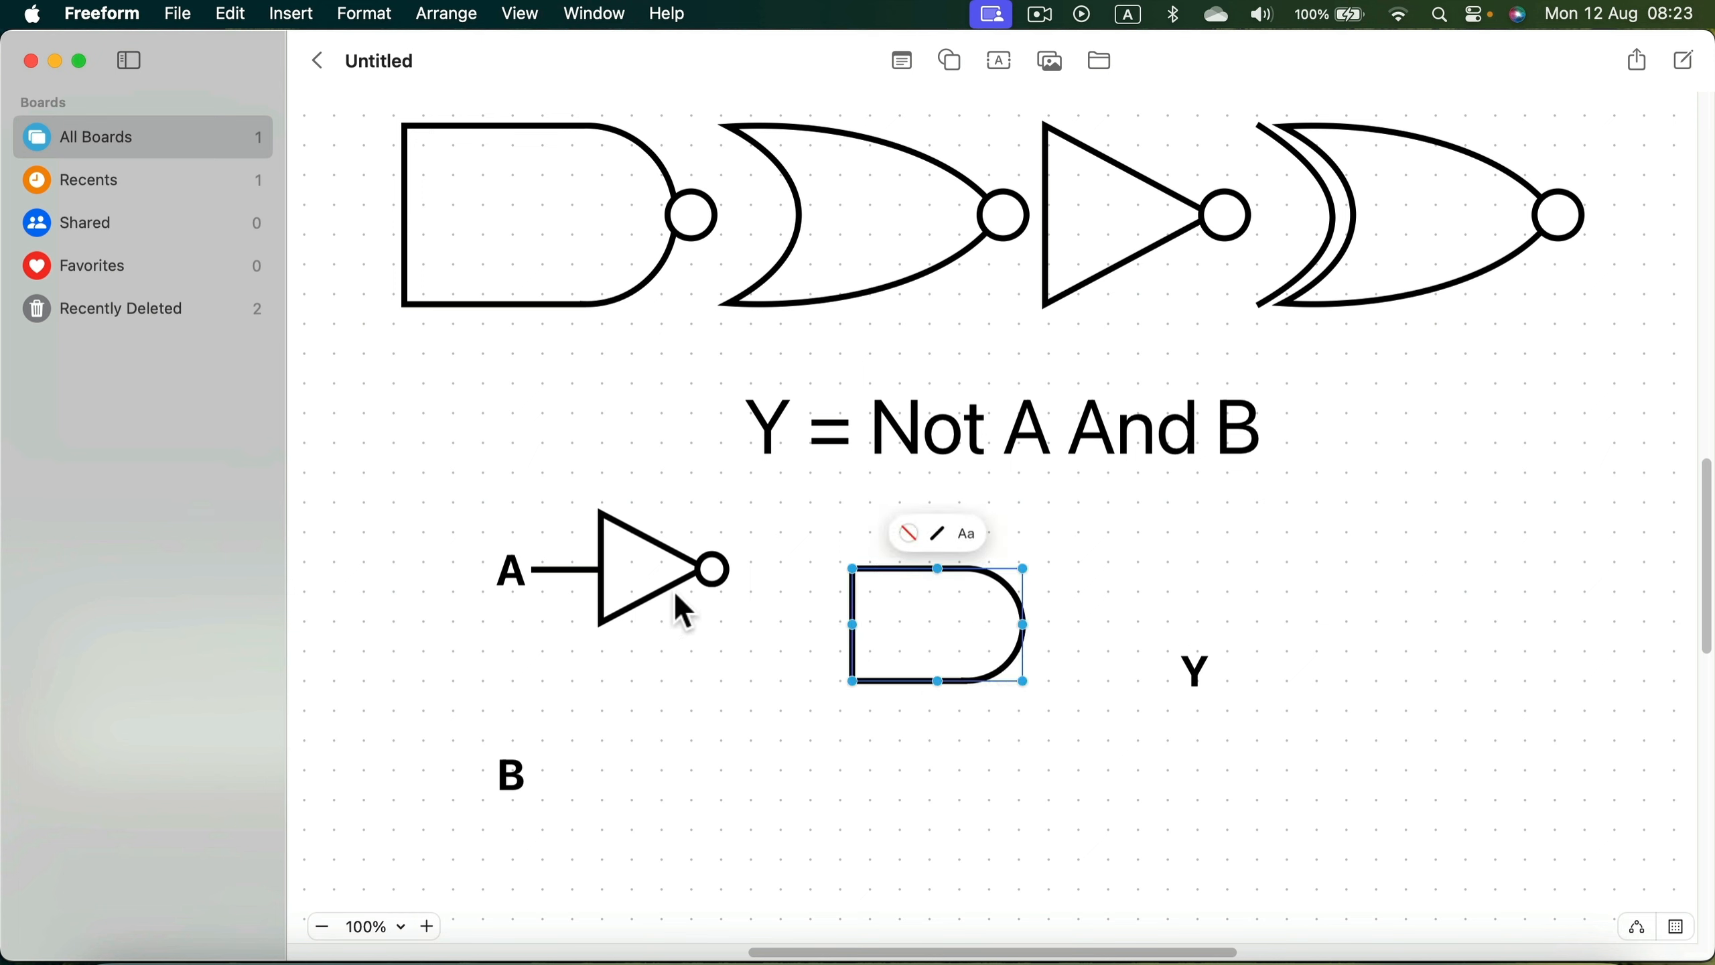
# Join the small inverter's output to the D shape with a connection line.
pyautogui.keyDown('shift'); pyautogui.click(733, 565); pyautogui.keyUp('shift')
pyautogui.click(290, 13)
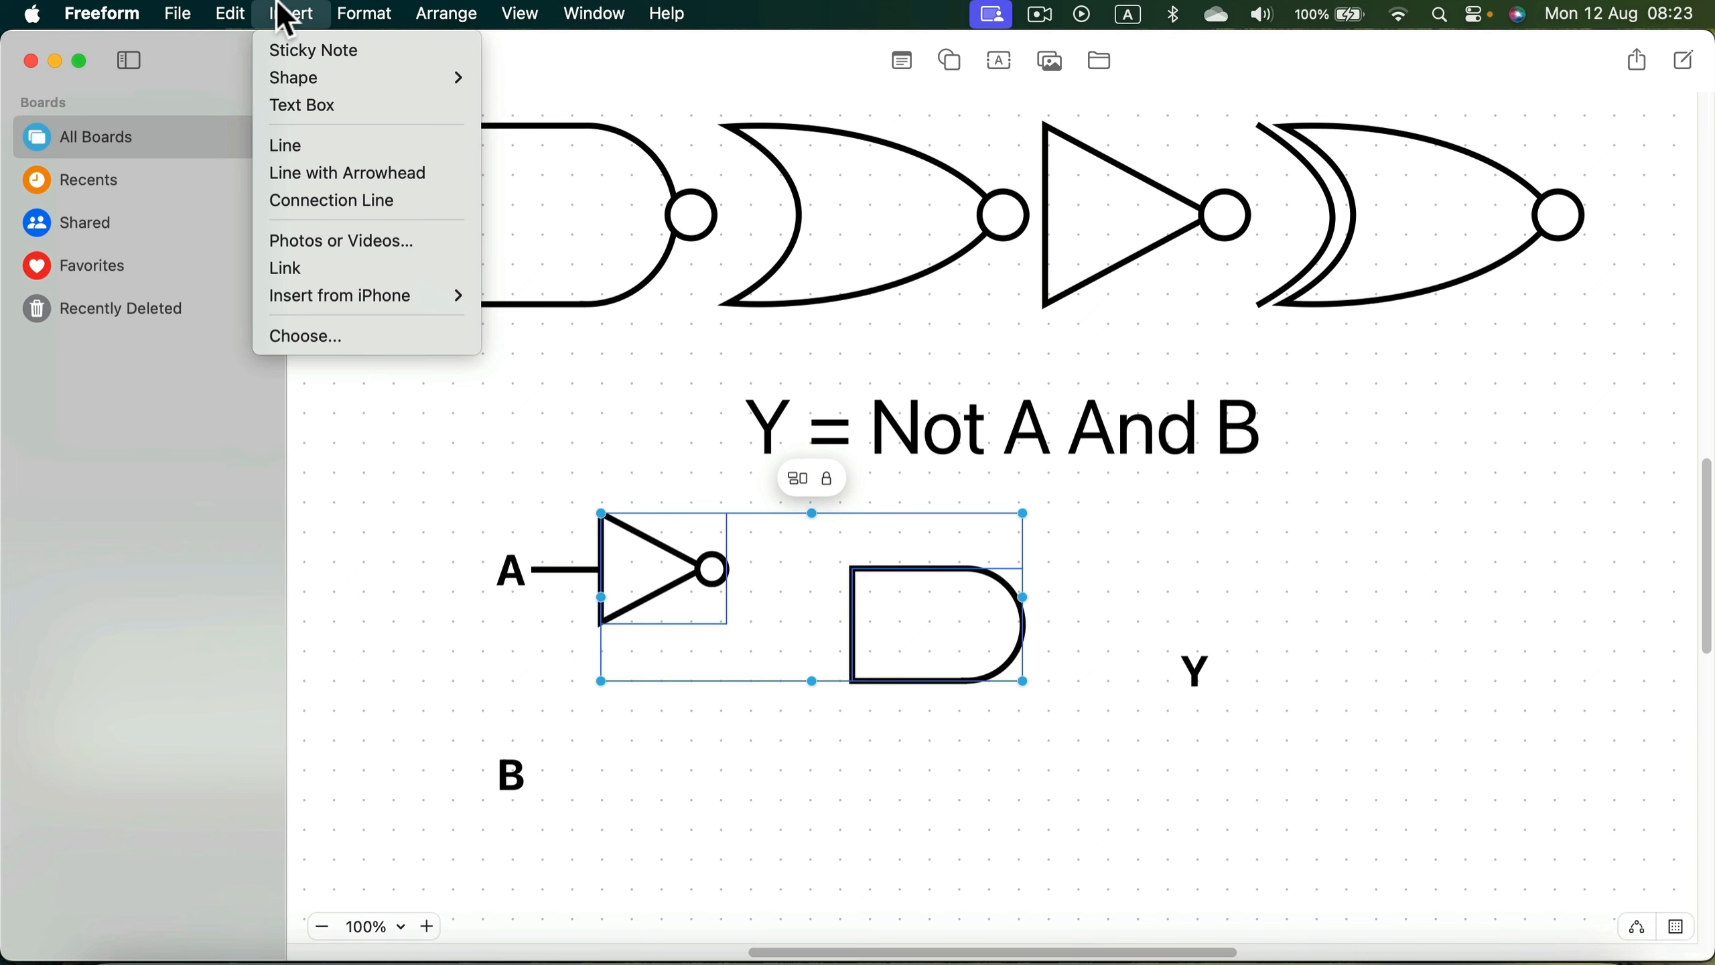
pyautogui.click(315, 198)
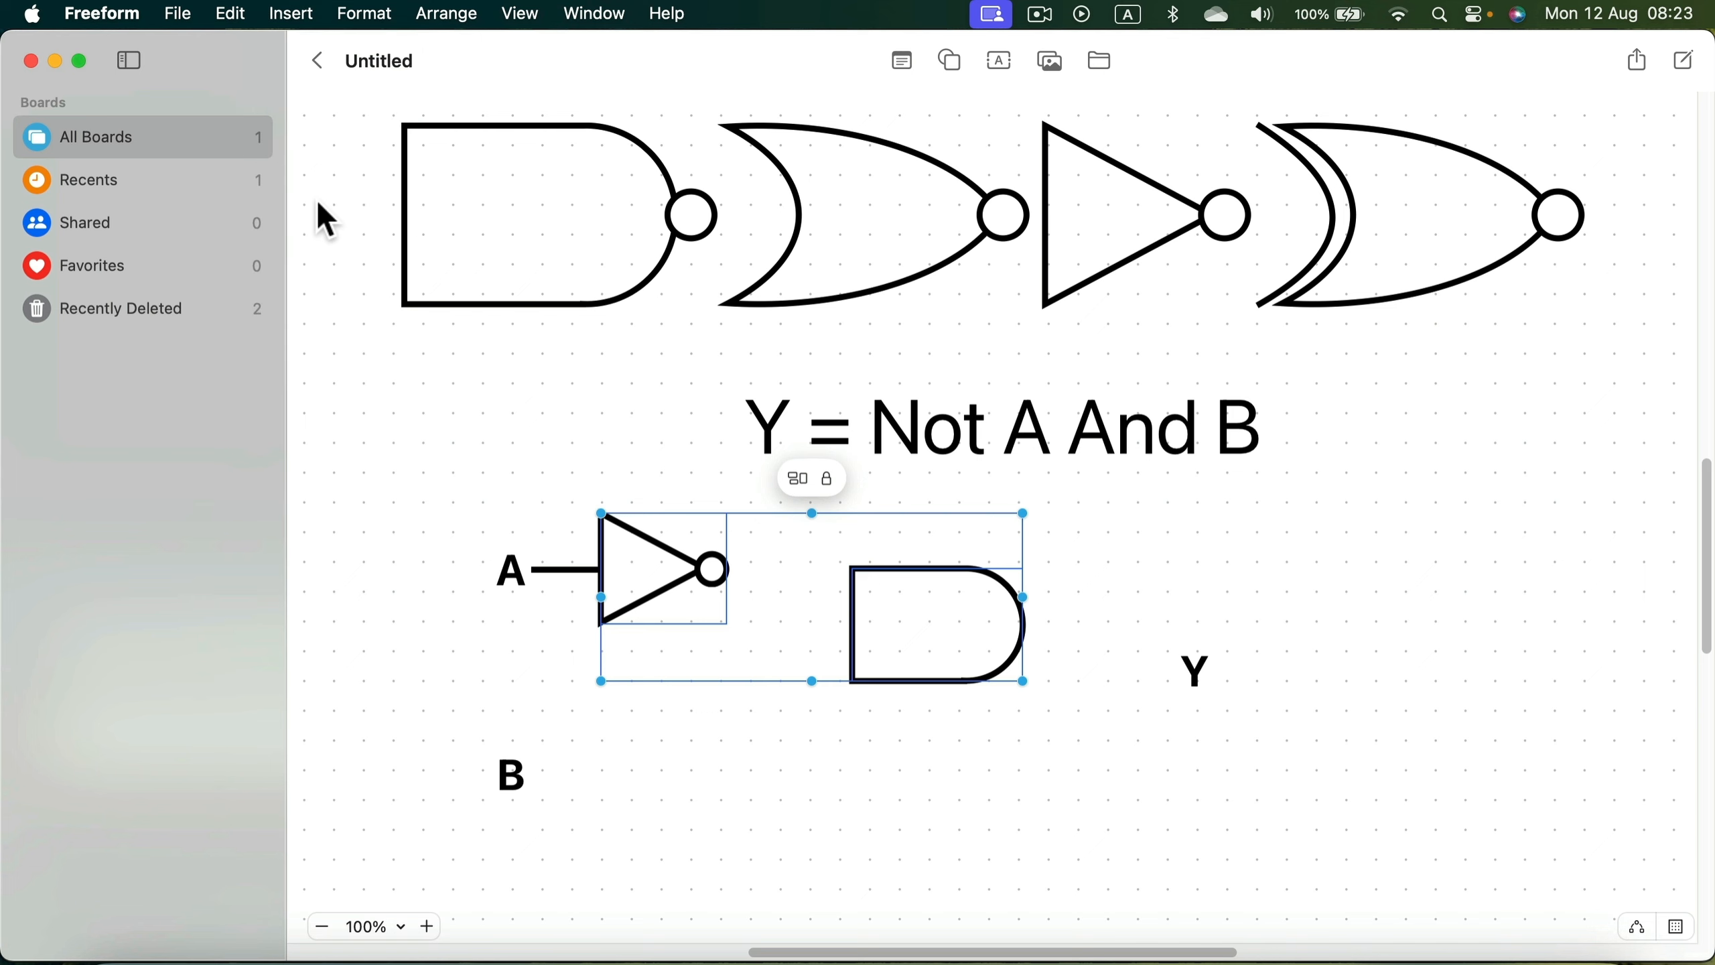
# Join label B to the D shape with a connection line.
pyautogui.click(920, 678)
pyautogui.keyDown('shift'); pyautogui.click(515, 784); pyautogui.keyUp('shift')
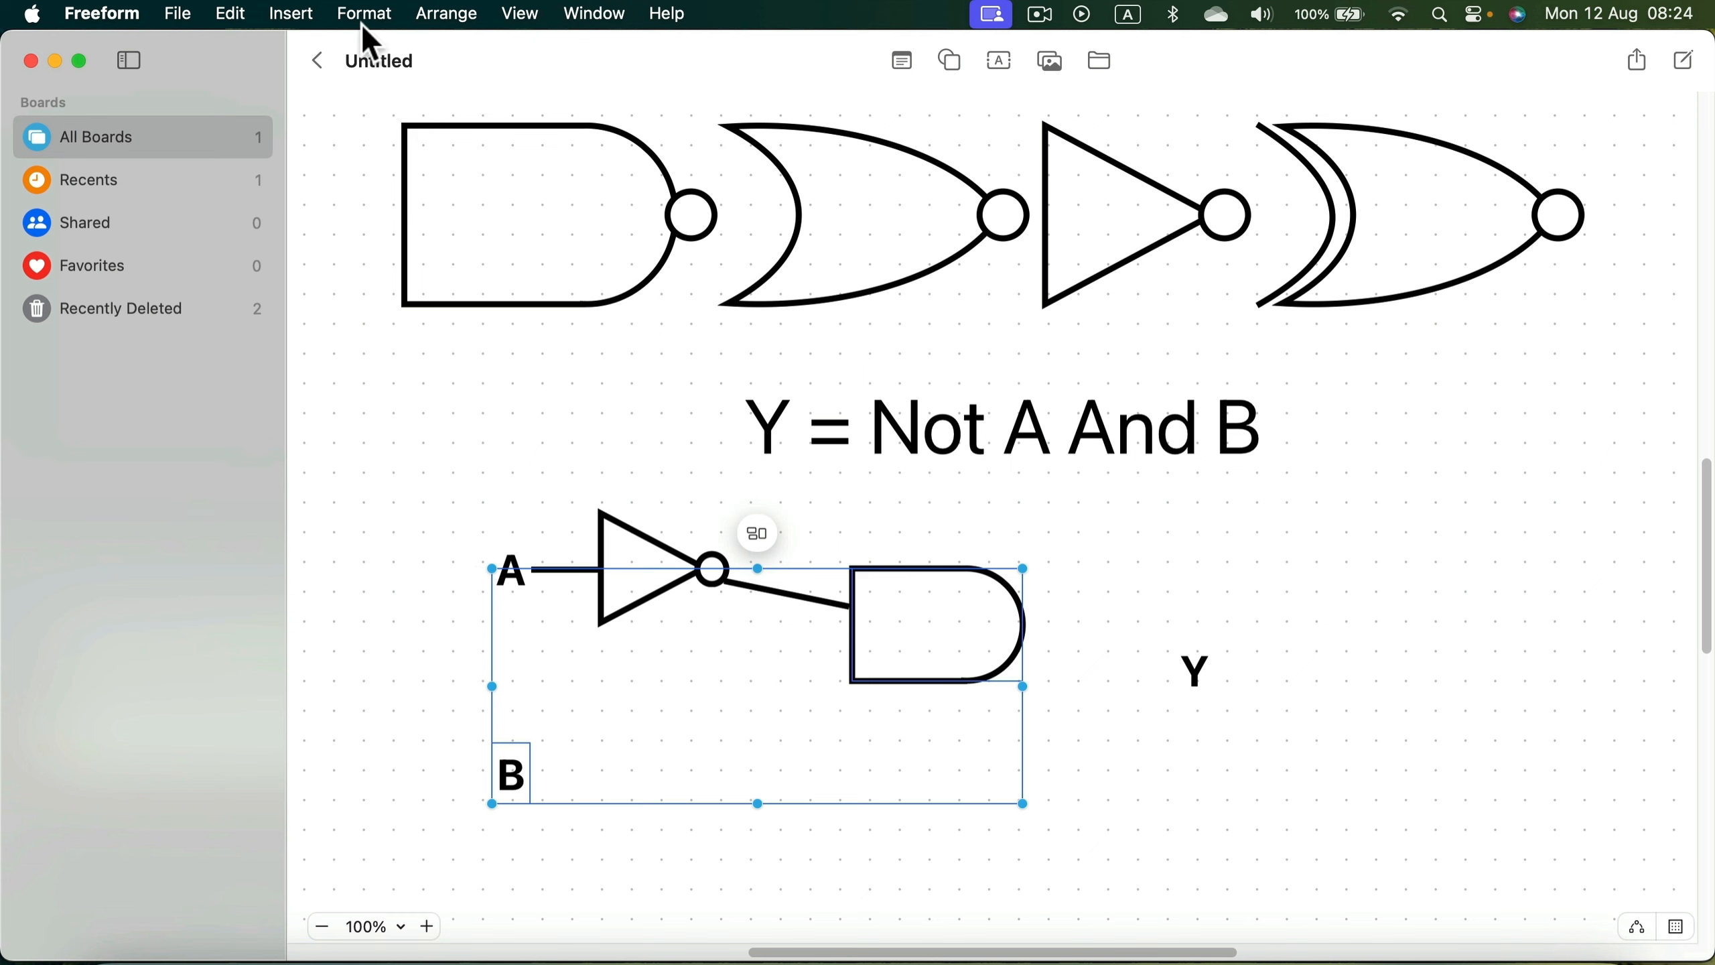
pyautogui.click(294, 14)
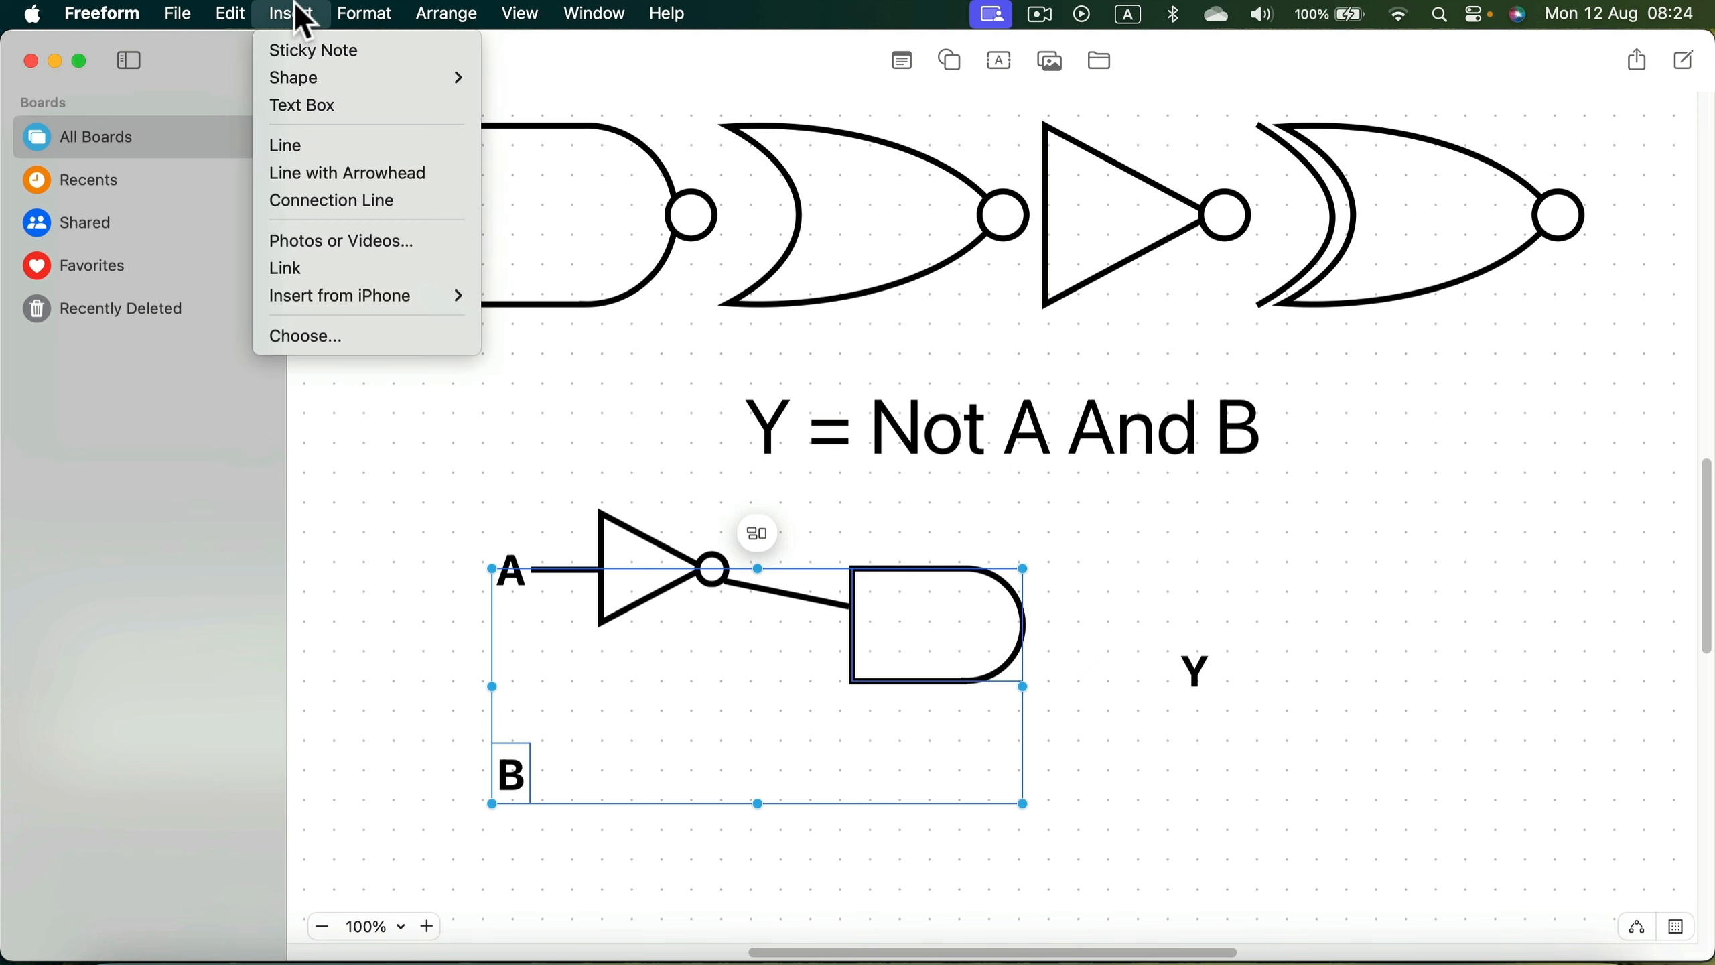
pyautogui.click(340, 201)
# Join the D shape's output to label Y with a connection line.
pyautogui.click(1026, 625)
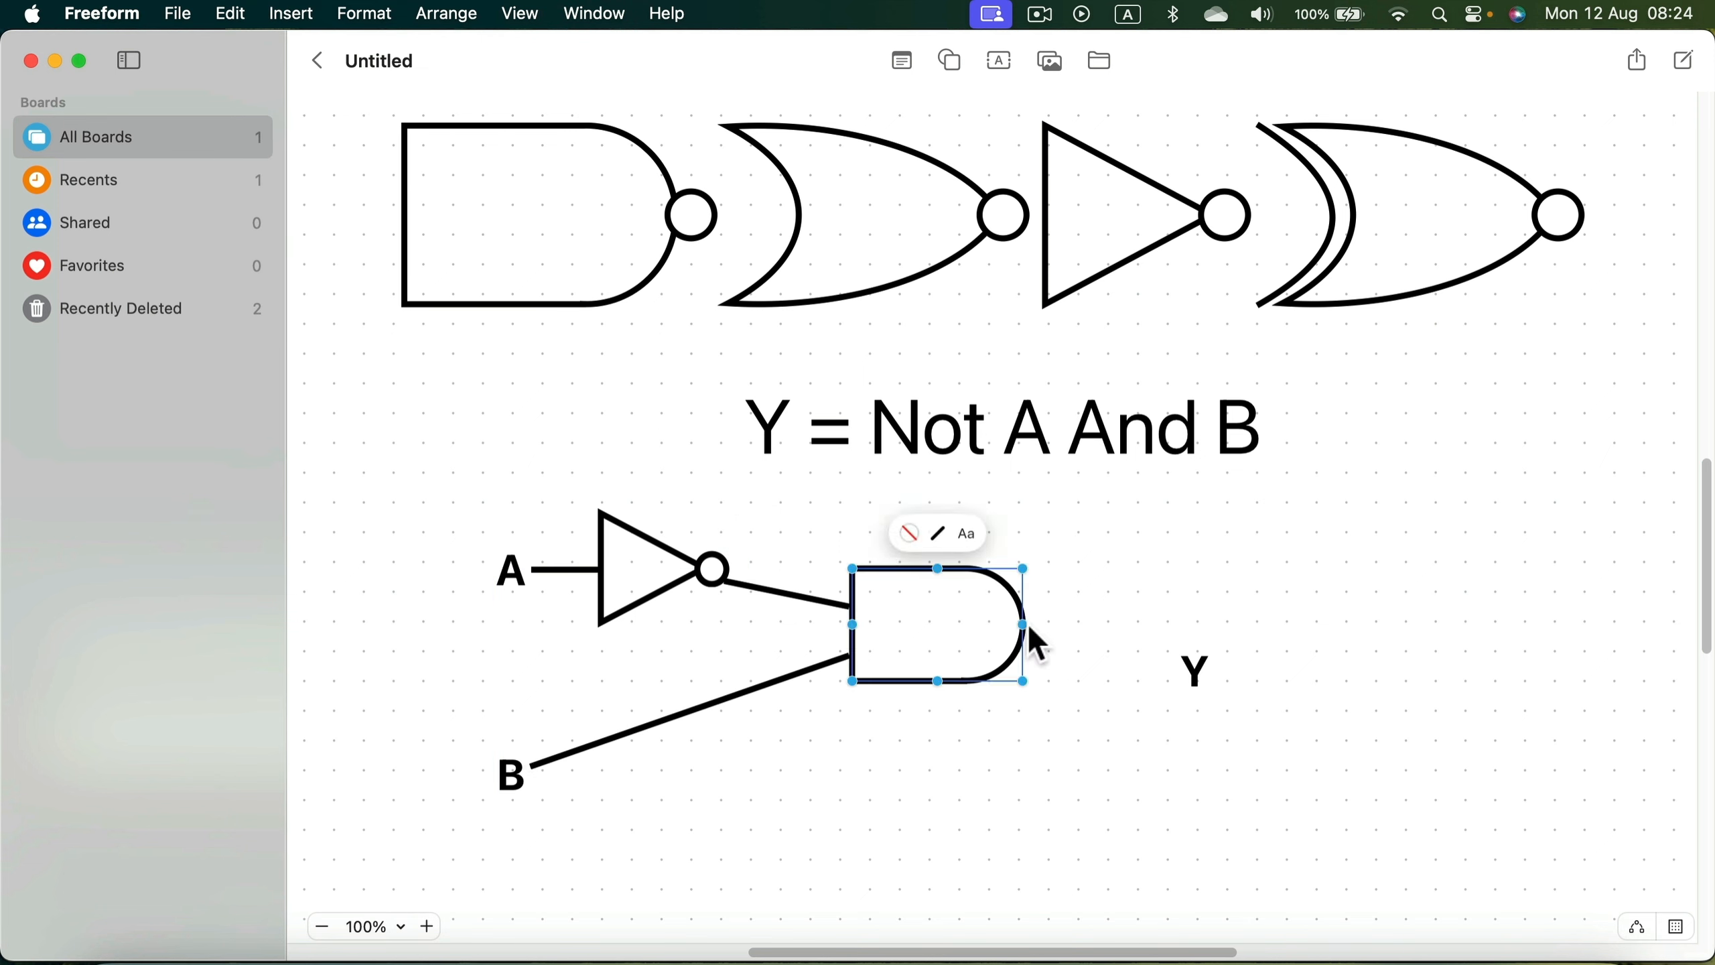
pyautogui.keyDown('shift'); pyautogui.click(1195, 671); pyautogui.keyUp('shift')
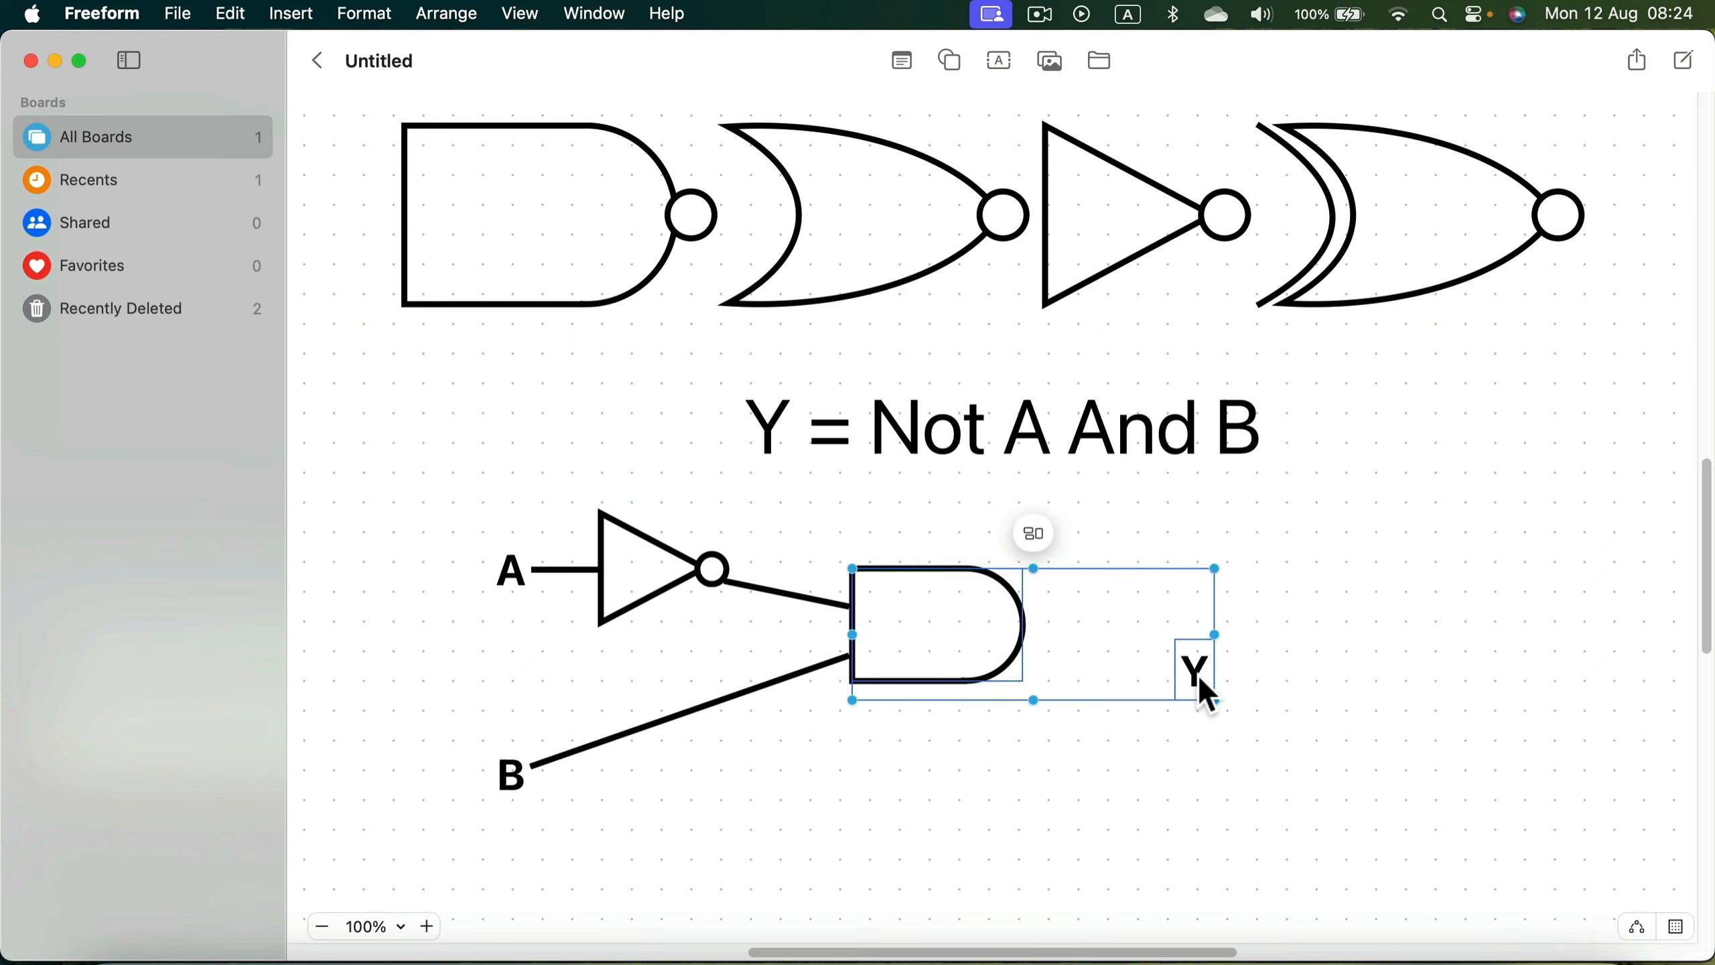
pyautogui.click(305, 16)
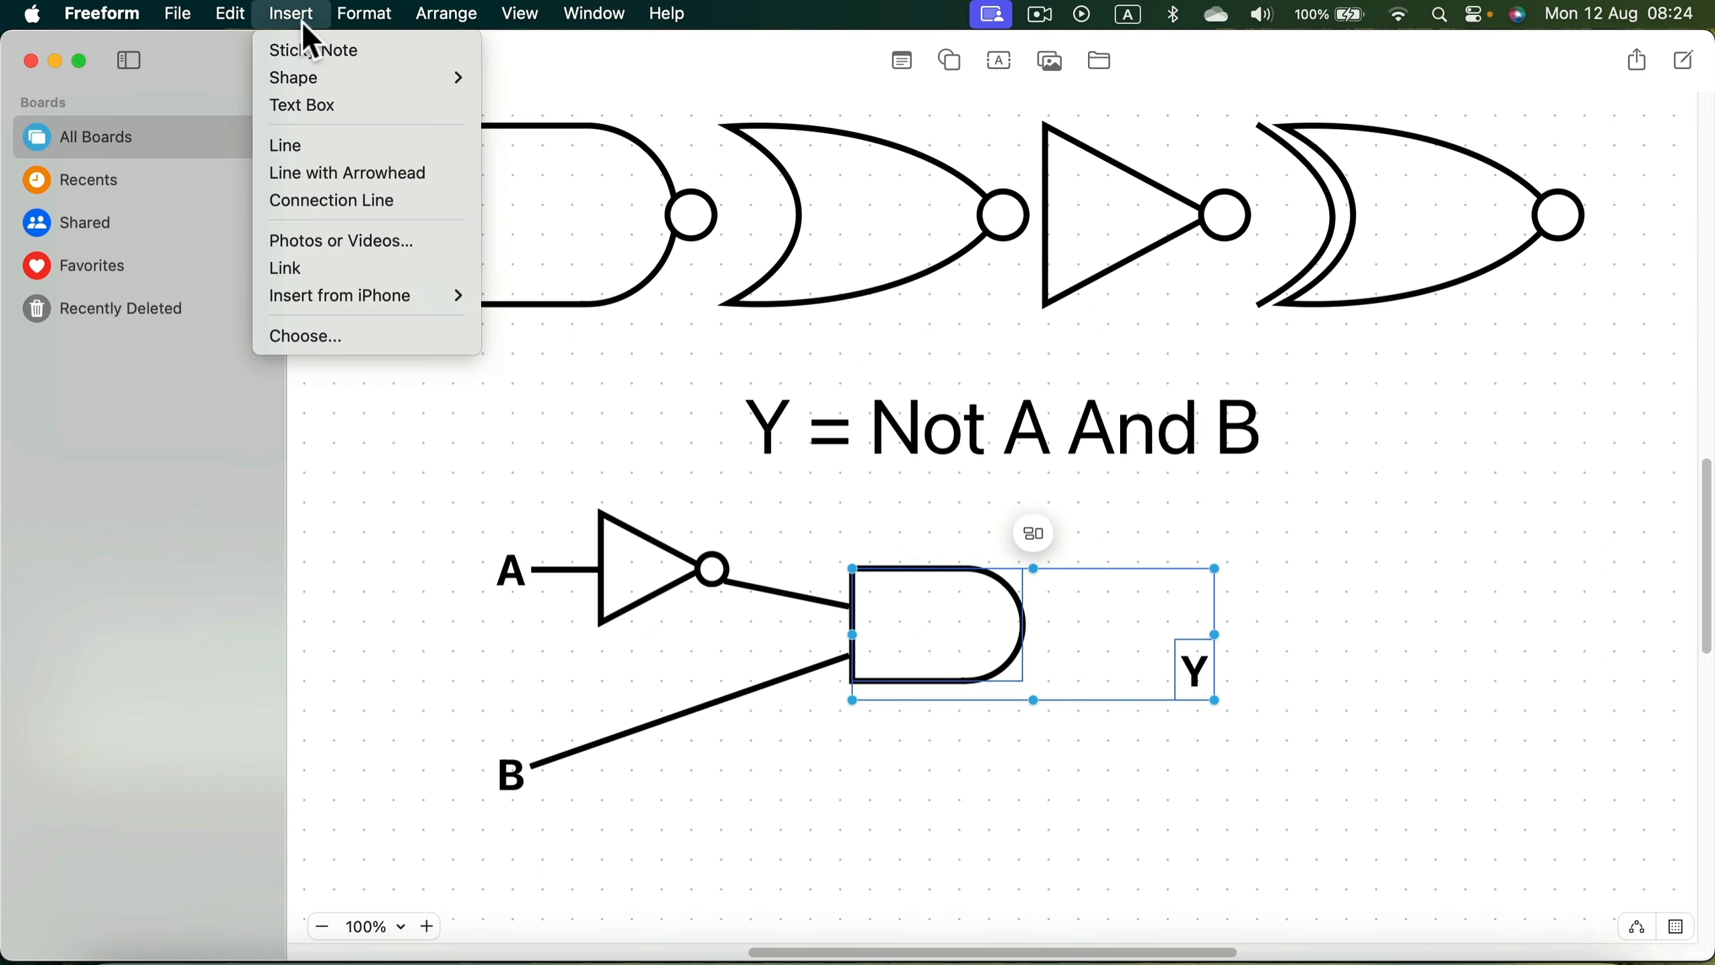
pyautogui.click(318, 201)
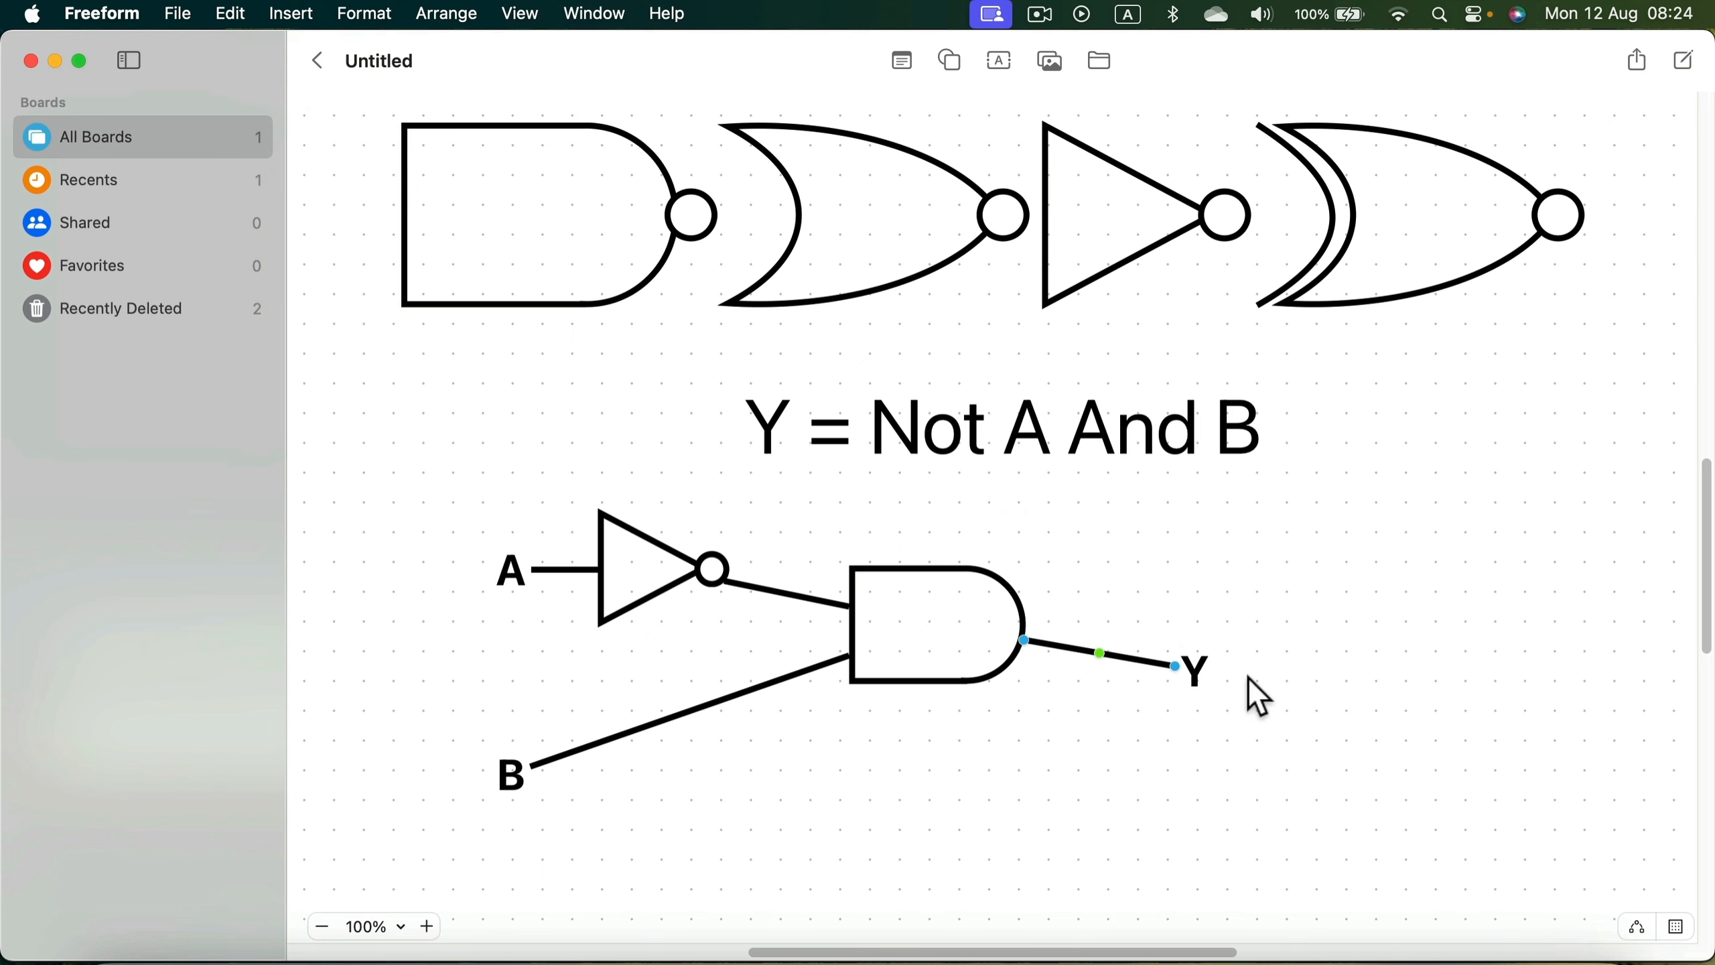
# Move label Y level with the D shape's output and raise label B closer to label A.
pyautogui.click(1196, 671)
pyautogui.moveTo(1195, 672); pyautogui.dragTo(1156, 632)
pyautogui.moveTo(516, 783); pyautogui.dragTo(518, 716)
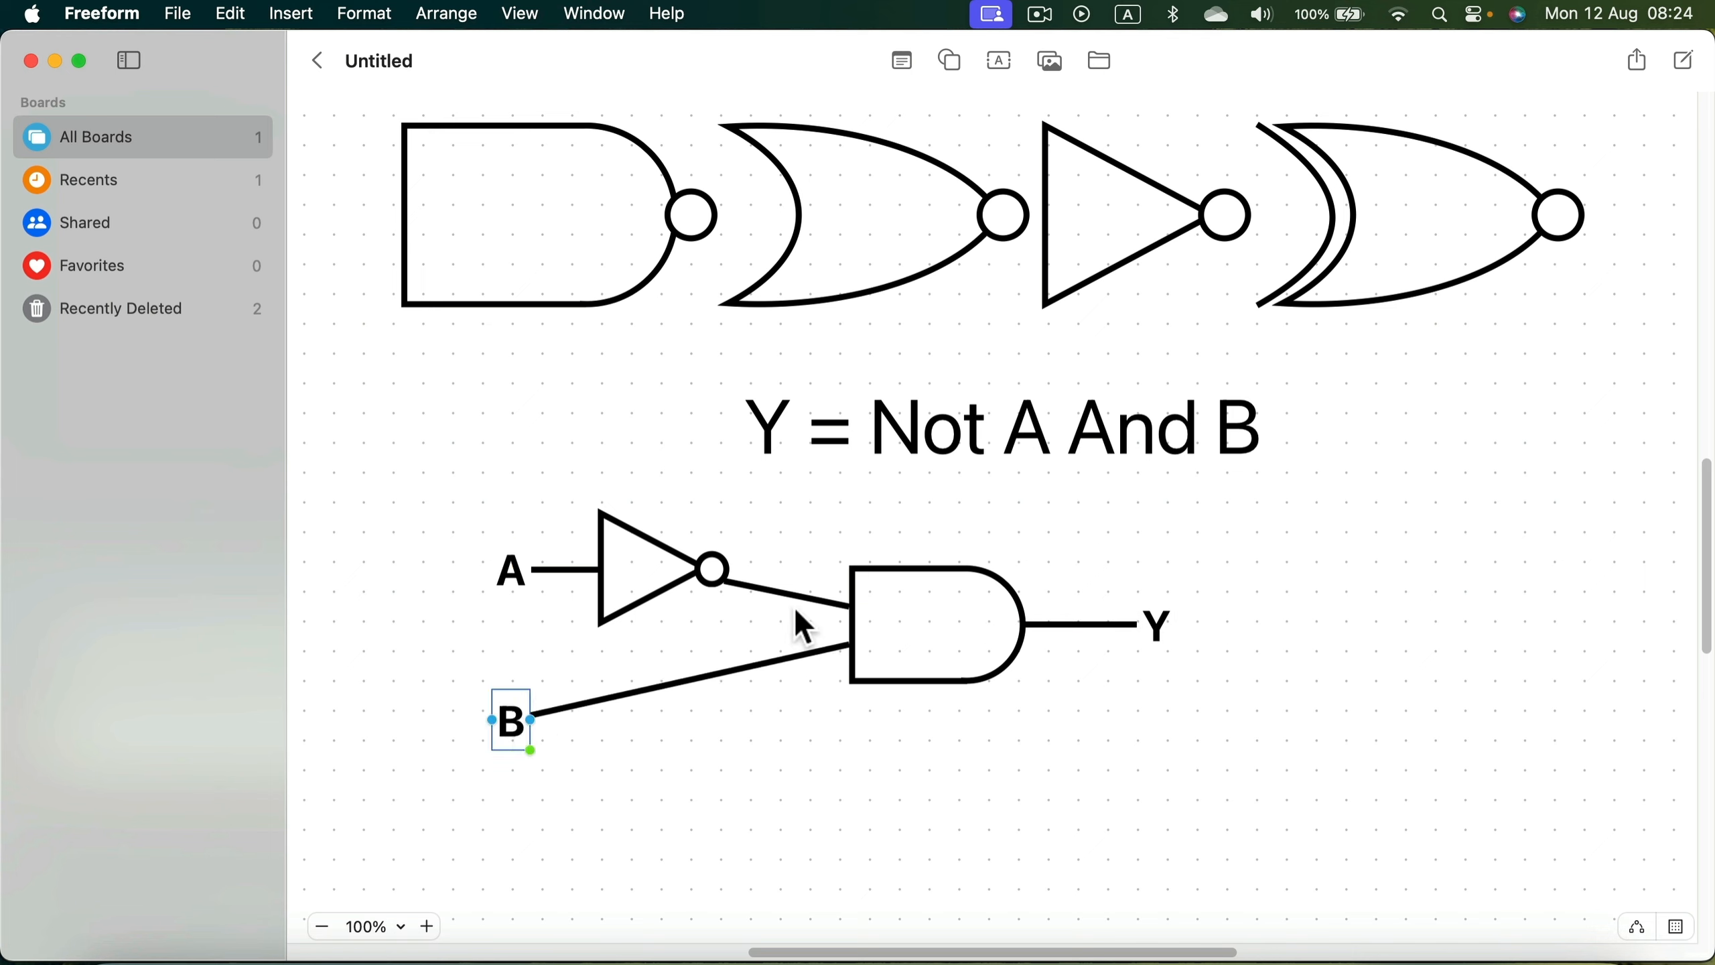
pyautogui.moveTo(504, 578)
pyautogui.mouseDown()
pyautogui.moveTo(492, 567)
pyautogui.moveTo(510, 576)
pyautogui.mouseUp()
pyautogui.click(679, 582)
# Change the connection line from label B to the D shape to the right-angled connection style.
pyautogui.click(770, 589)
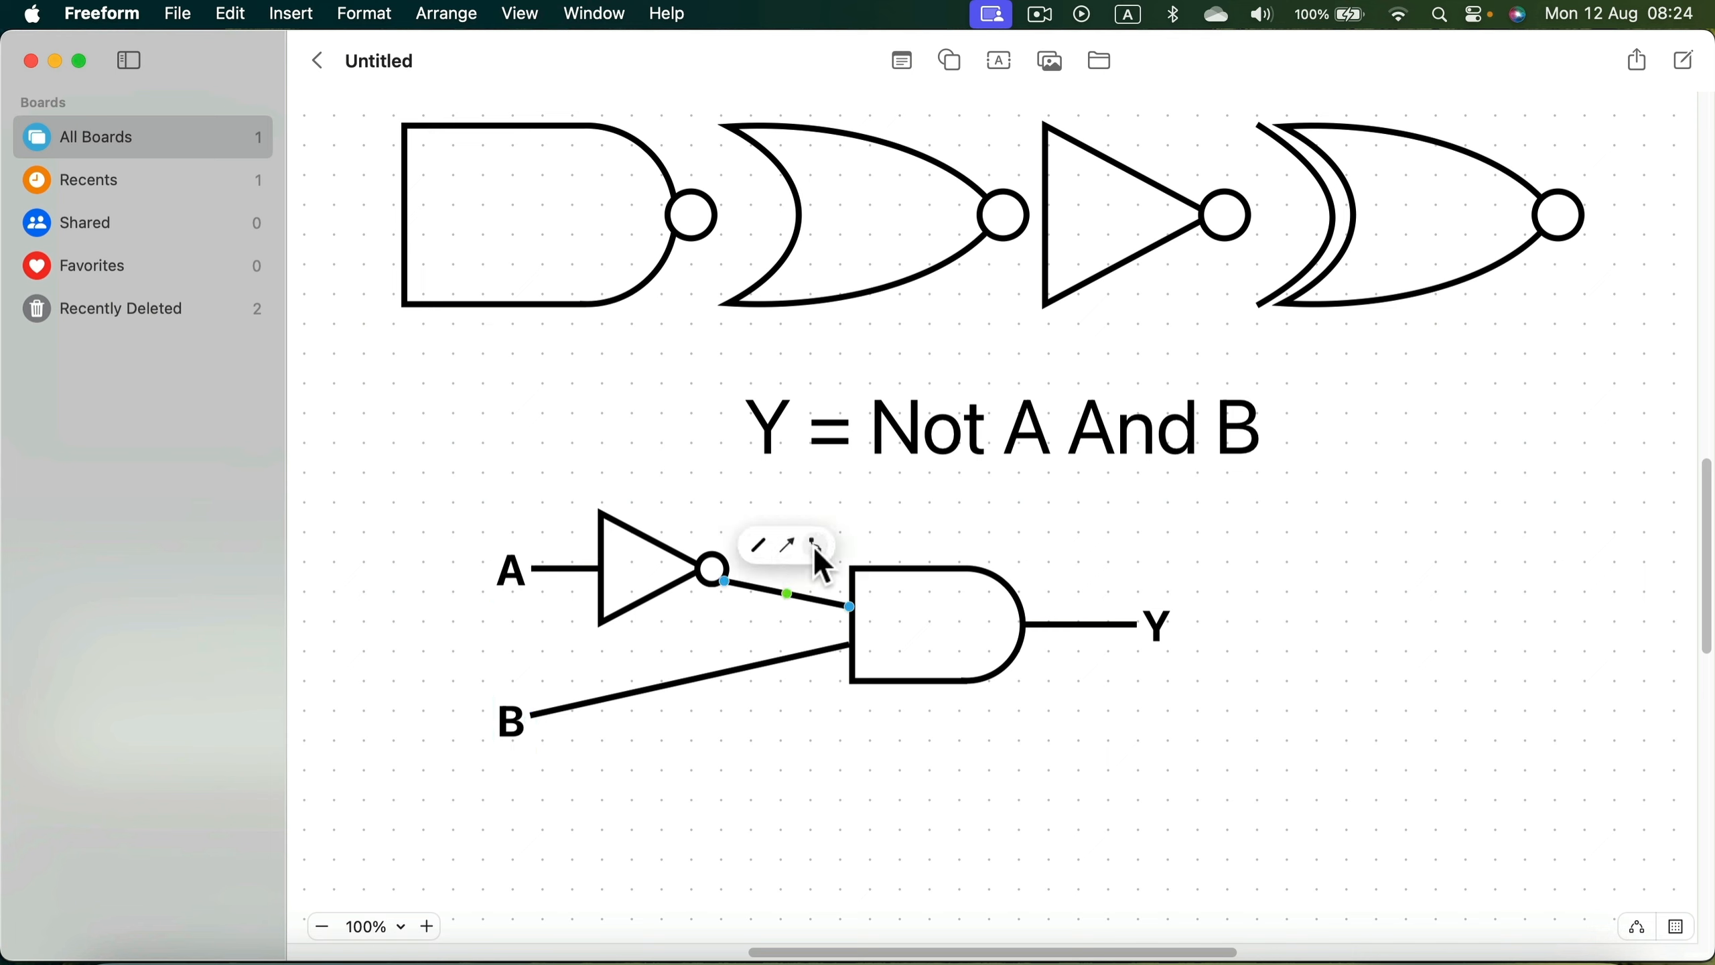
pyautogui.click(767, 663)
pyautogui.click(720, 609)
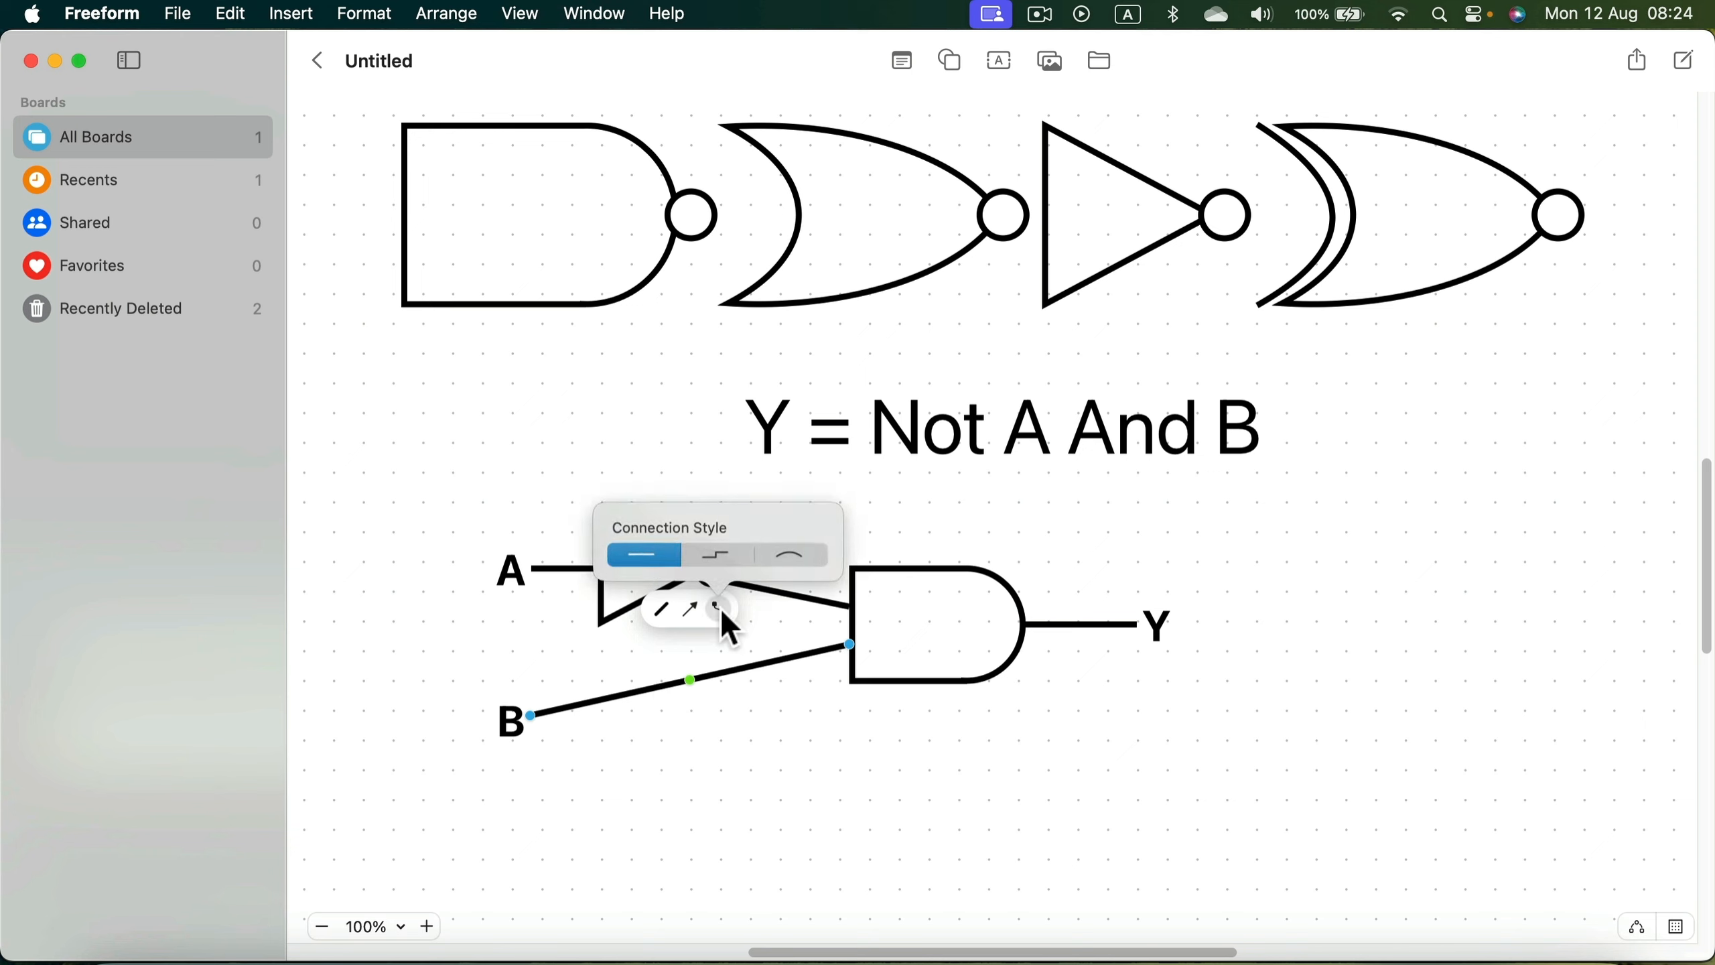
pyautogui.click(719, 555)
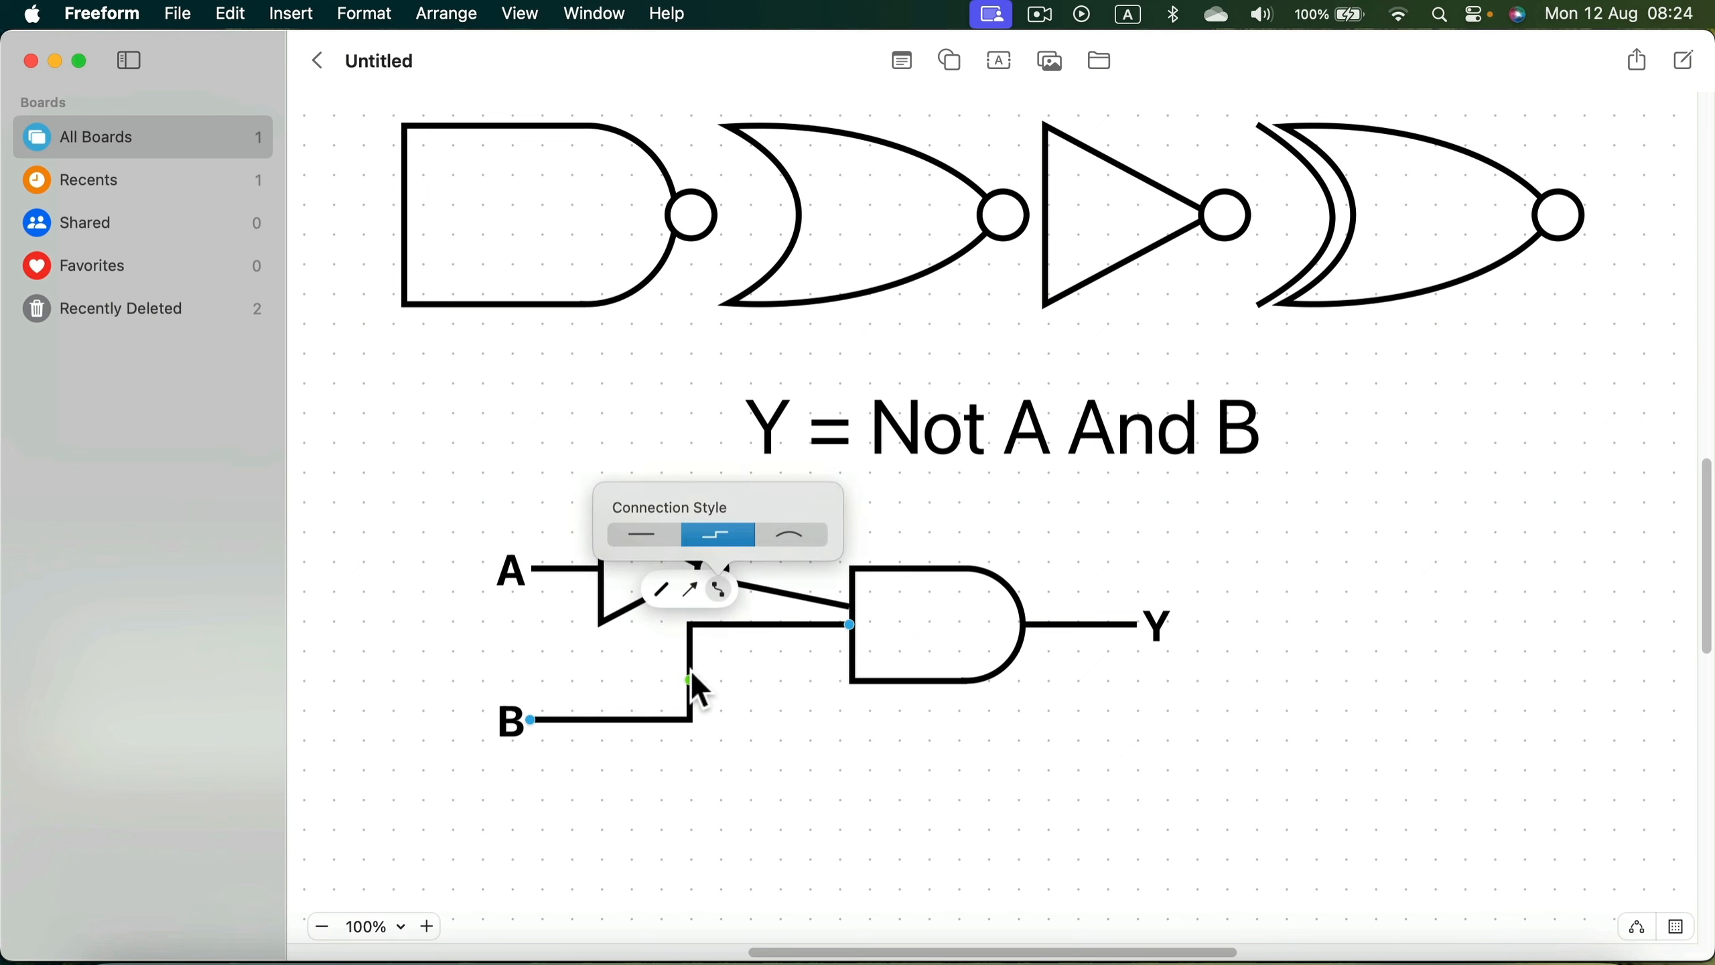
# Give the connection line from the inverter to the D shape the right-angled style, with its bend aligned to B's line.
pyautogui.click(773, 592)
pyautogui.click(765, 587)
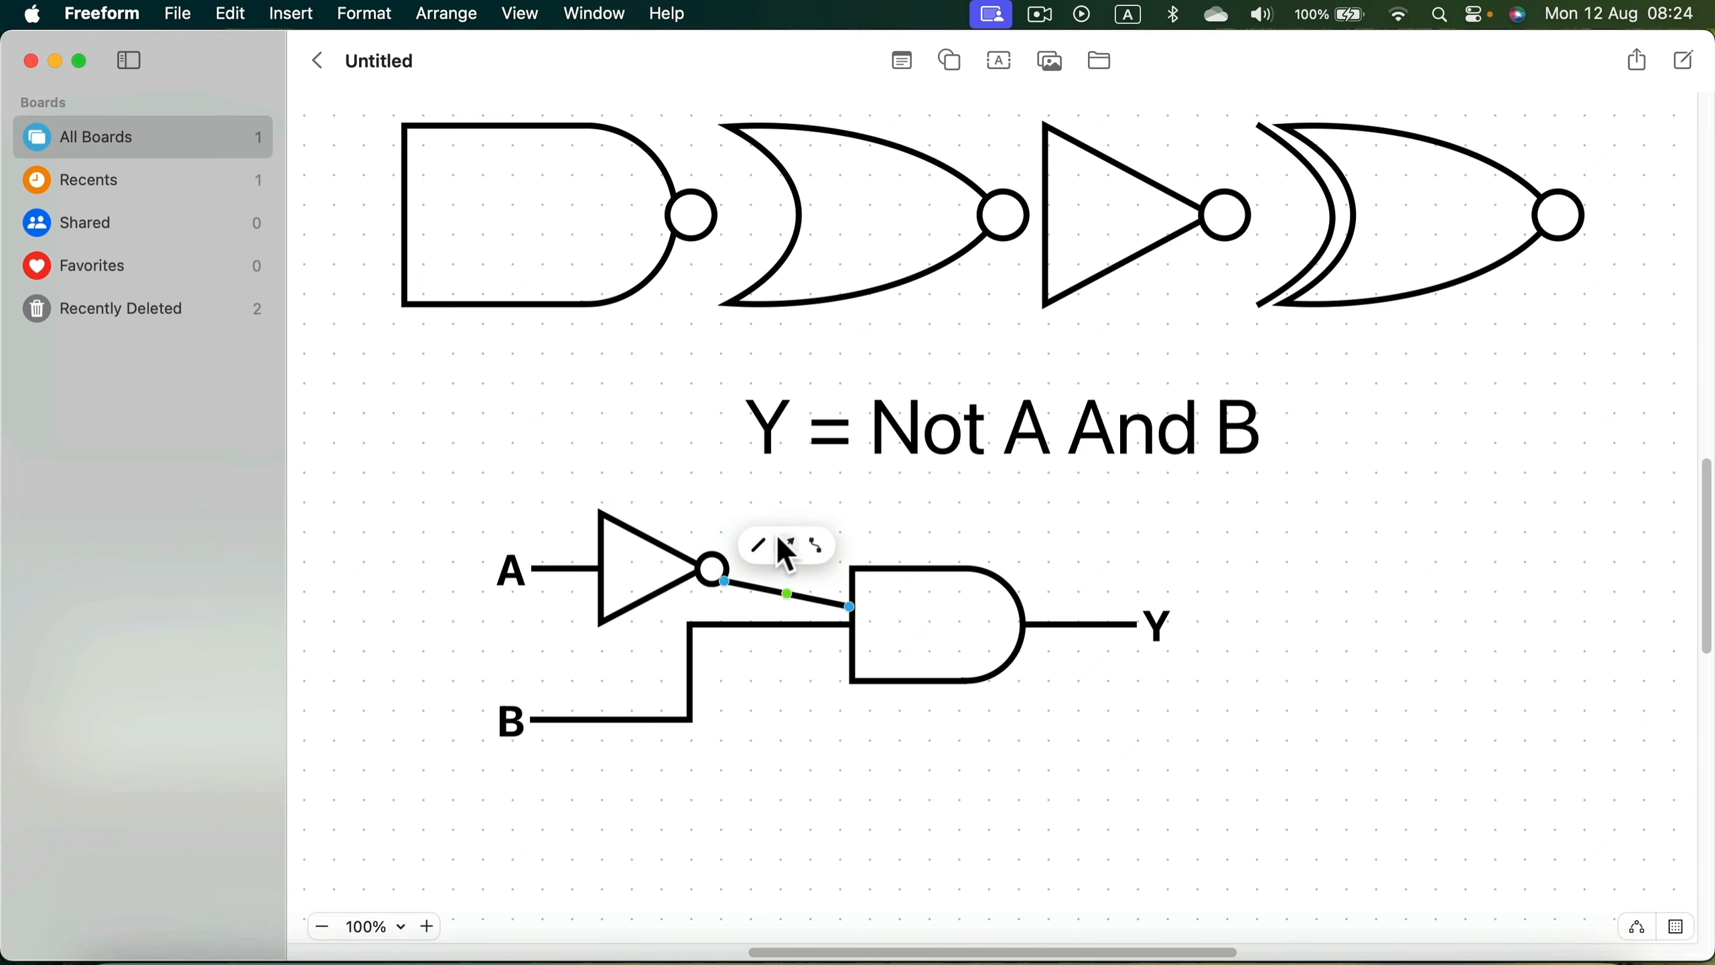
pyautogui.click(818, 545)
pyautogui.click(799, 481)
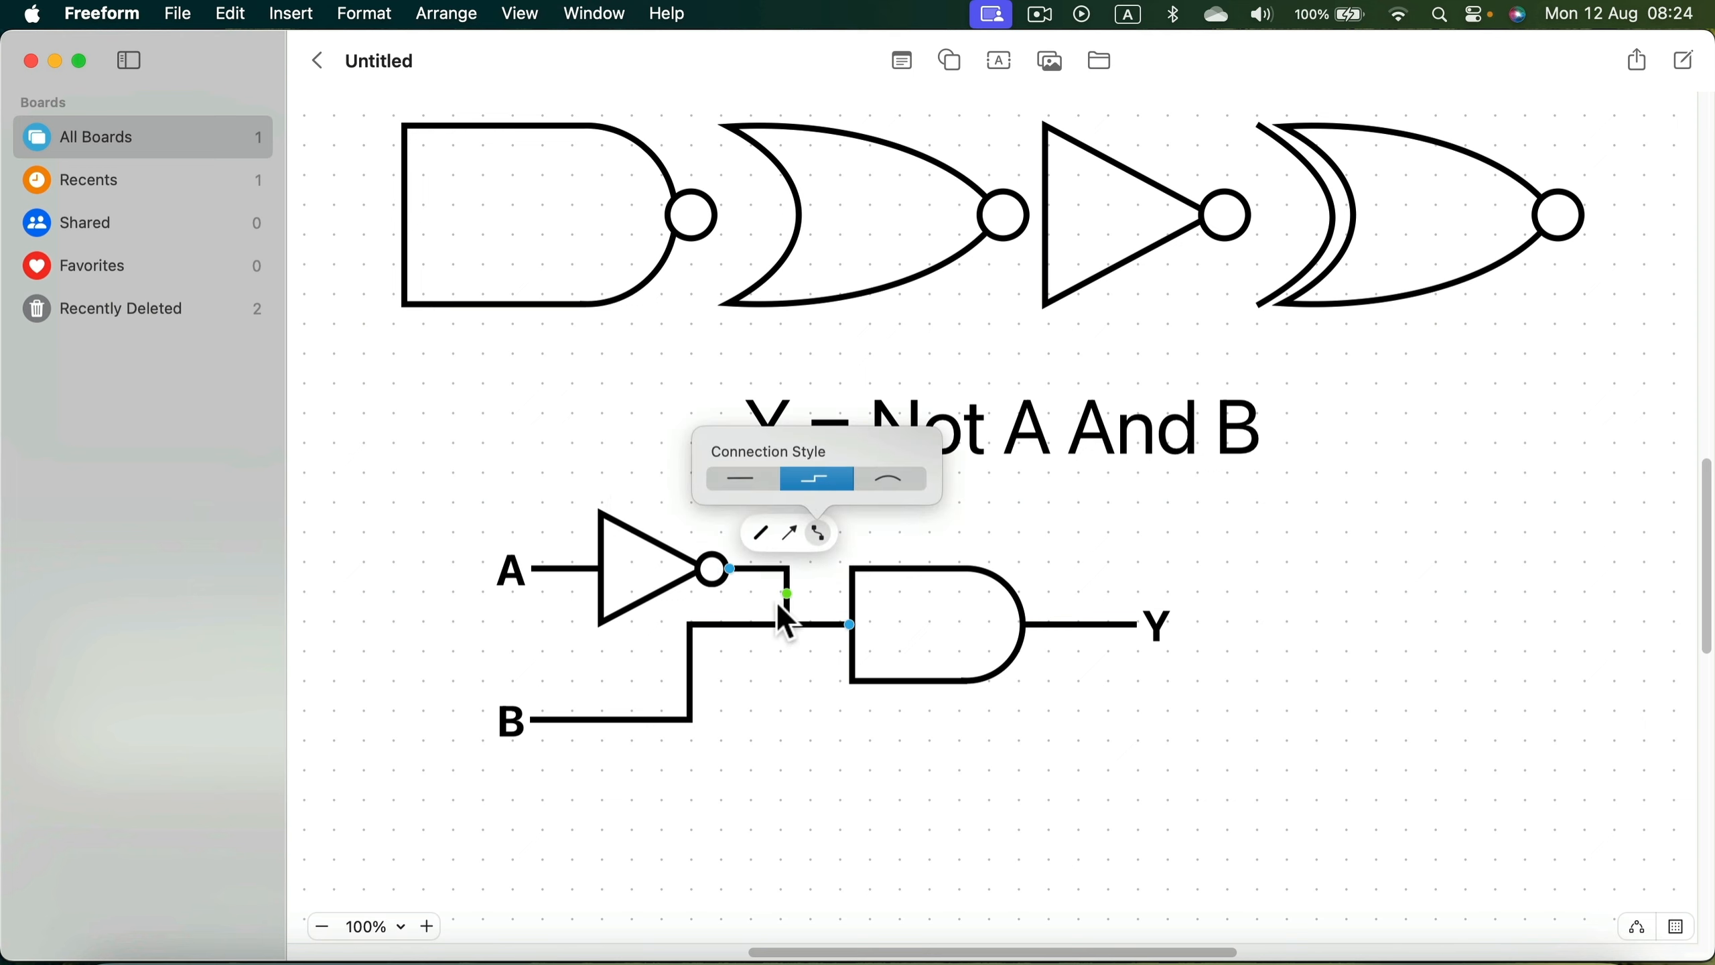
pyautogui.click(790, 592)
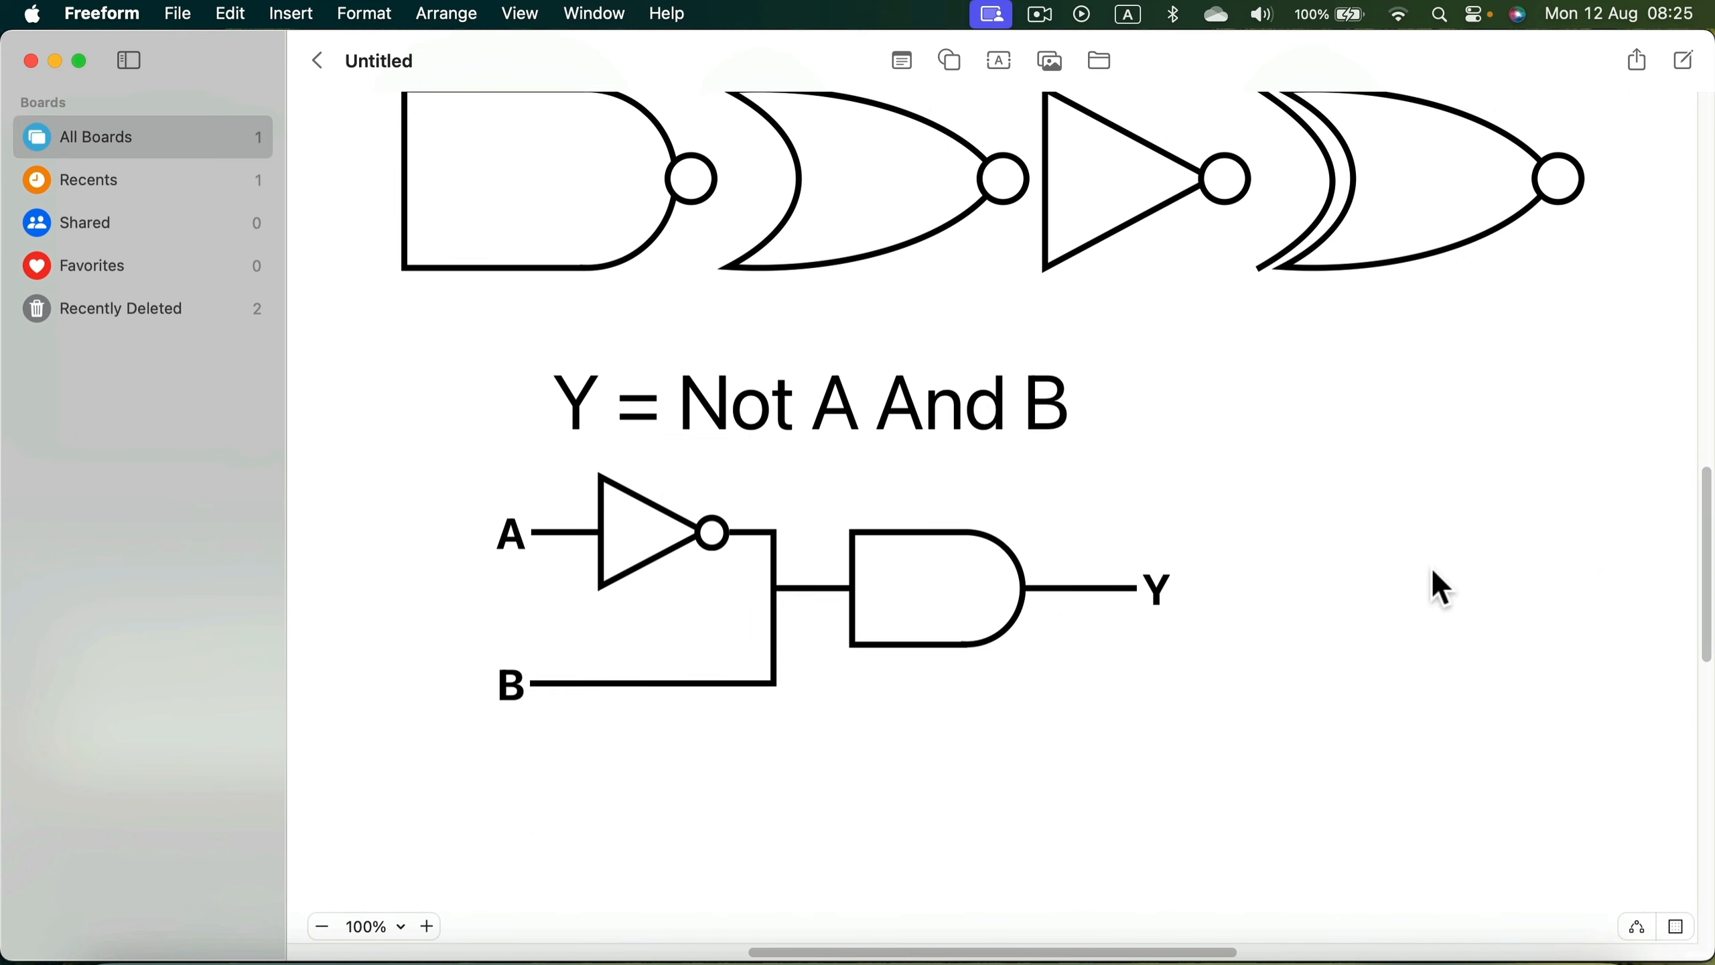
# Capture a screenshot of the area around the Y = Not A And B title and its circuit diagram.
pyautogui.press('super+shift+4')
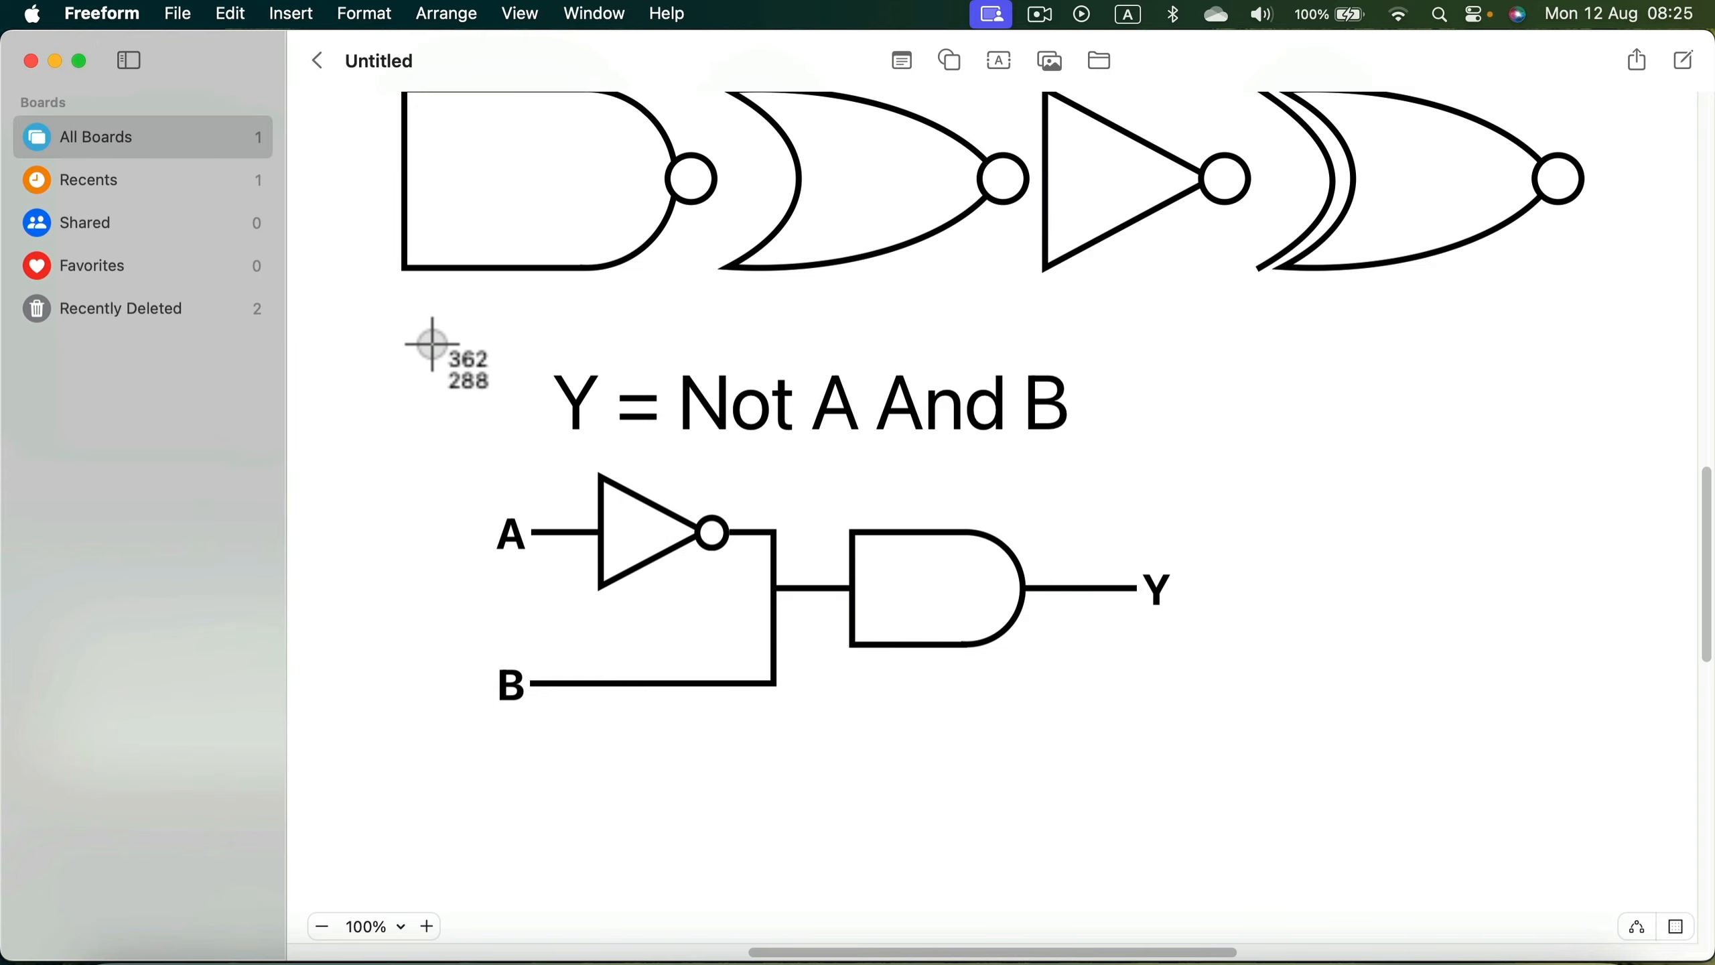
pyautogui.moveTo(432, 343); pyautogui.dragTo(1272, 753)
pyautogui.moveTo(1272, 753); pyautogui.dragTo(1268, 752)
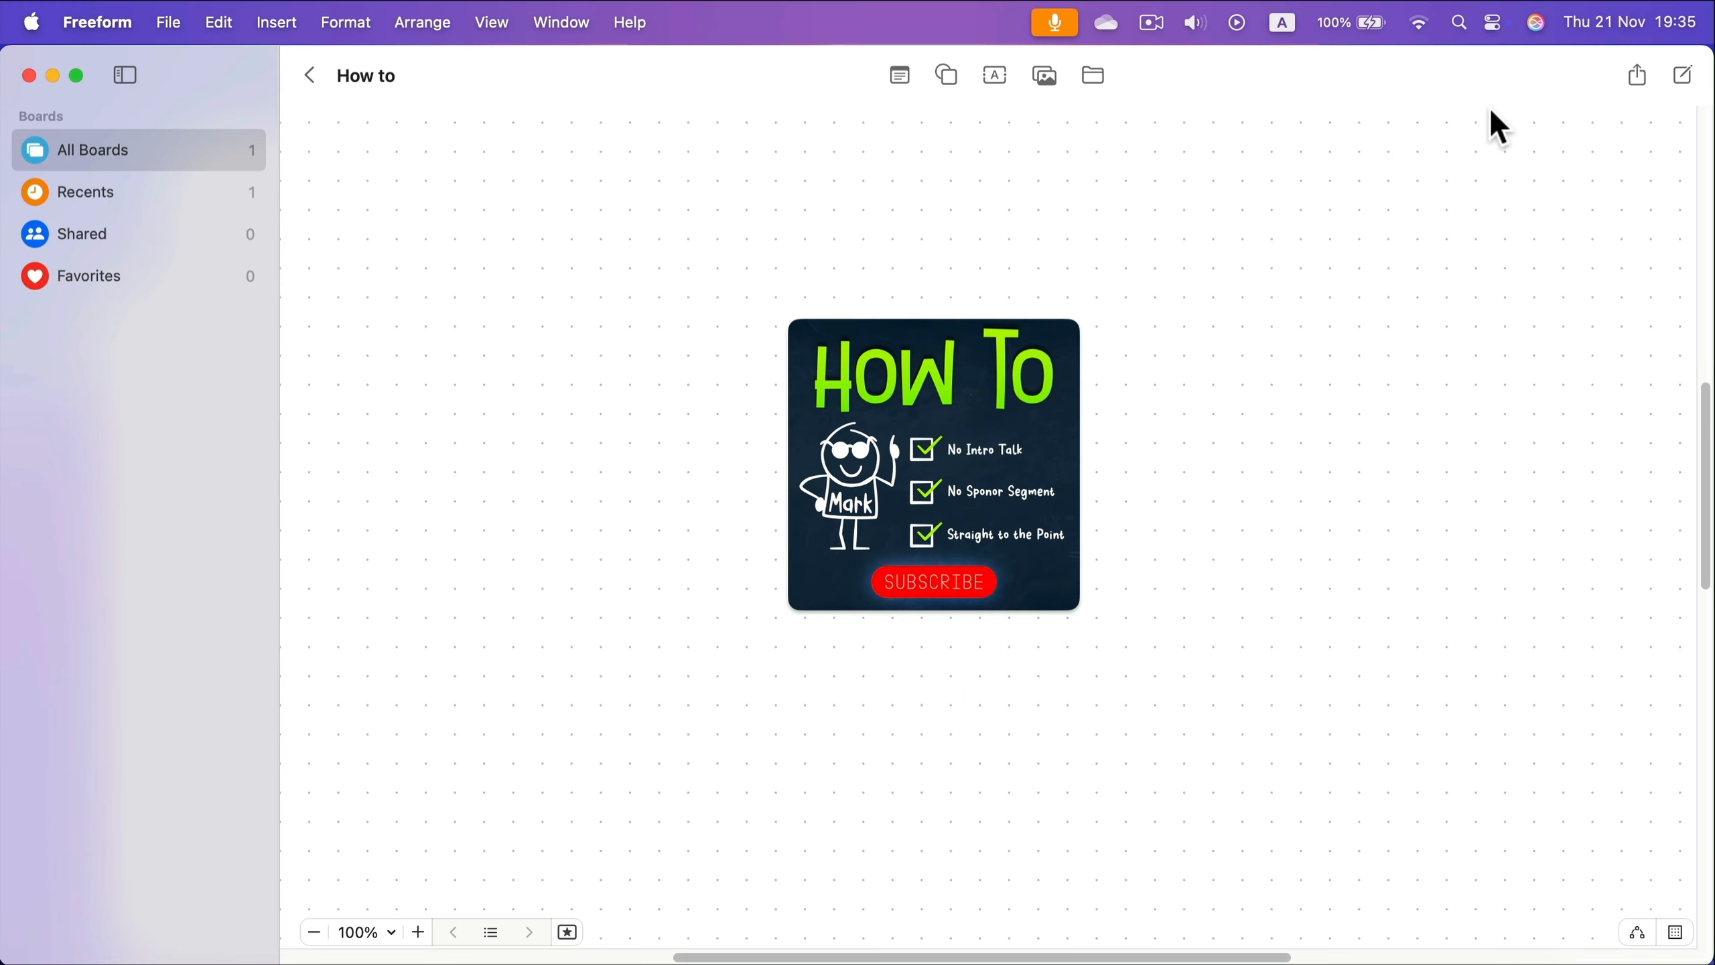
# Export the How to board as a PDF named How to.
pyautogui.click(174, 28)
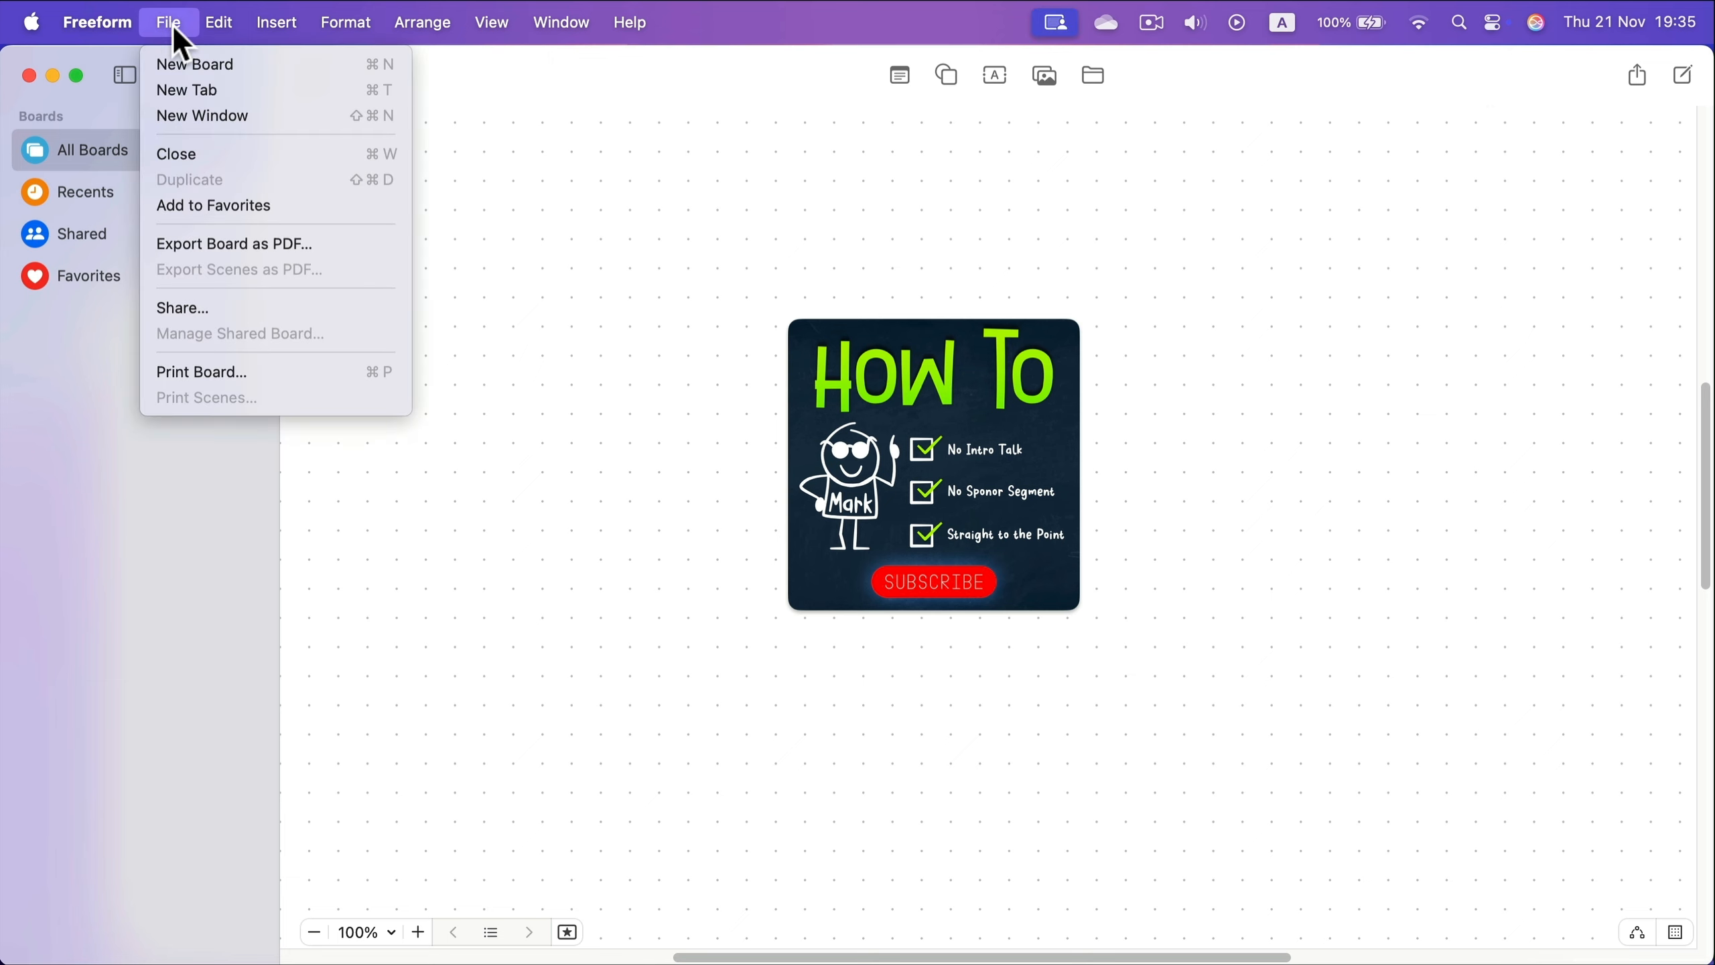
pyautogui.click(210, 245)
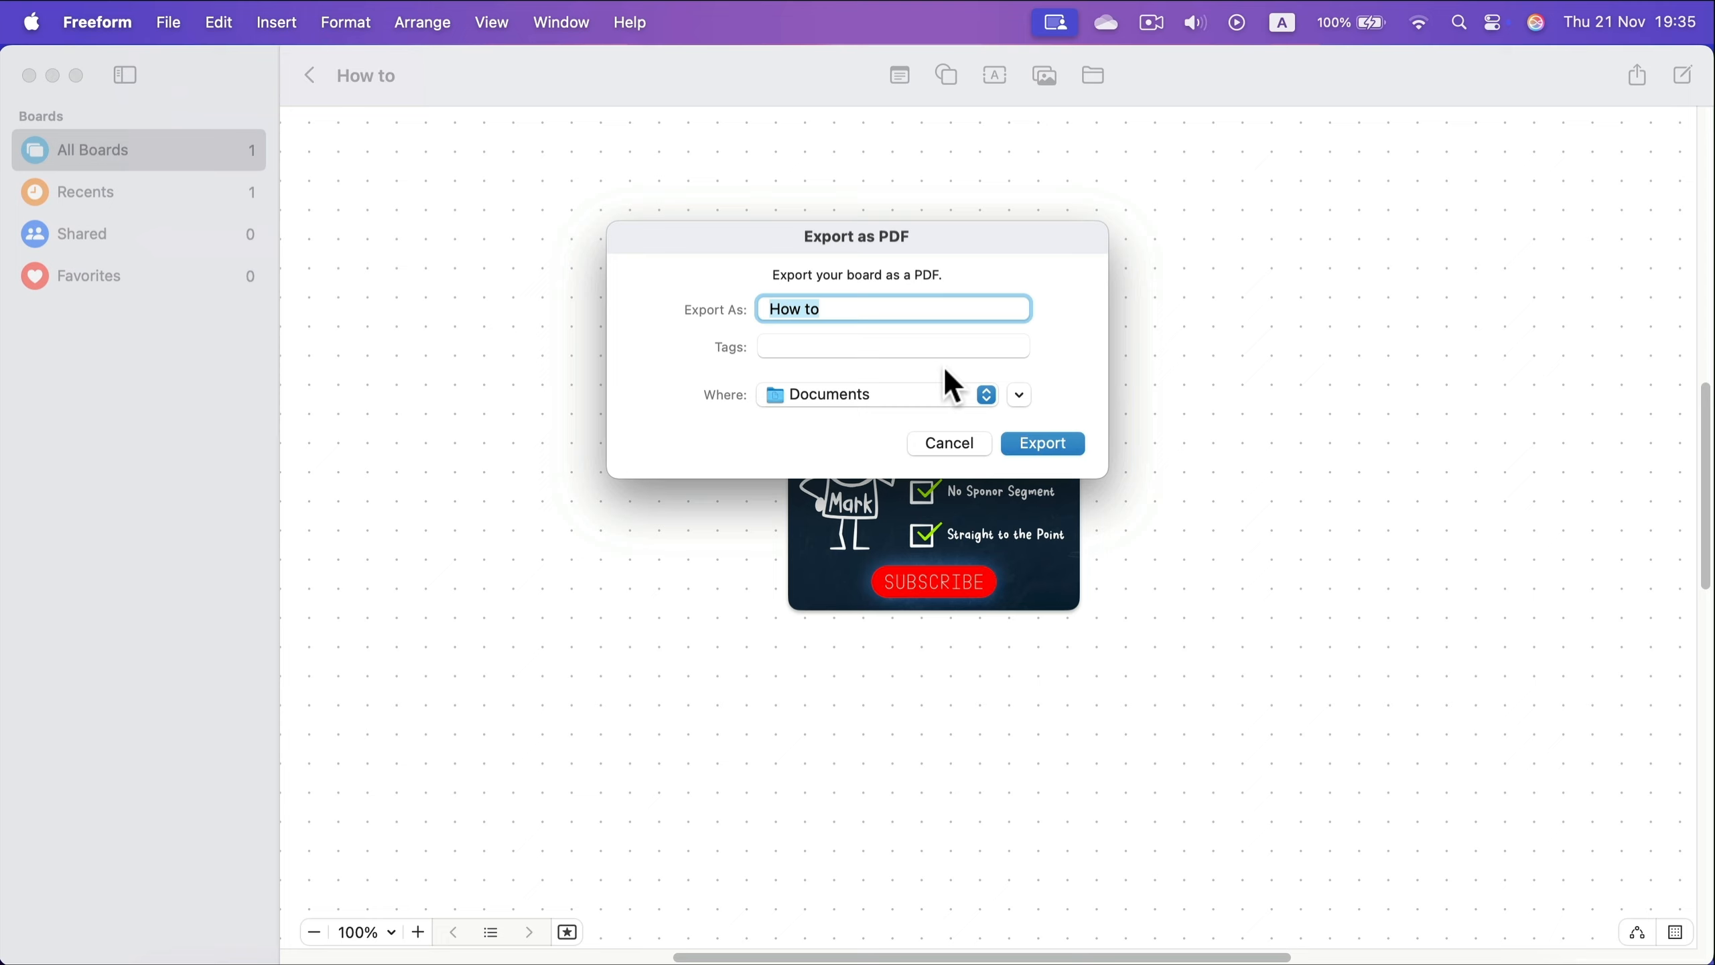
pyautogui.press('Return')
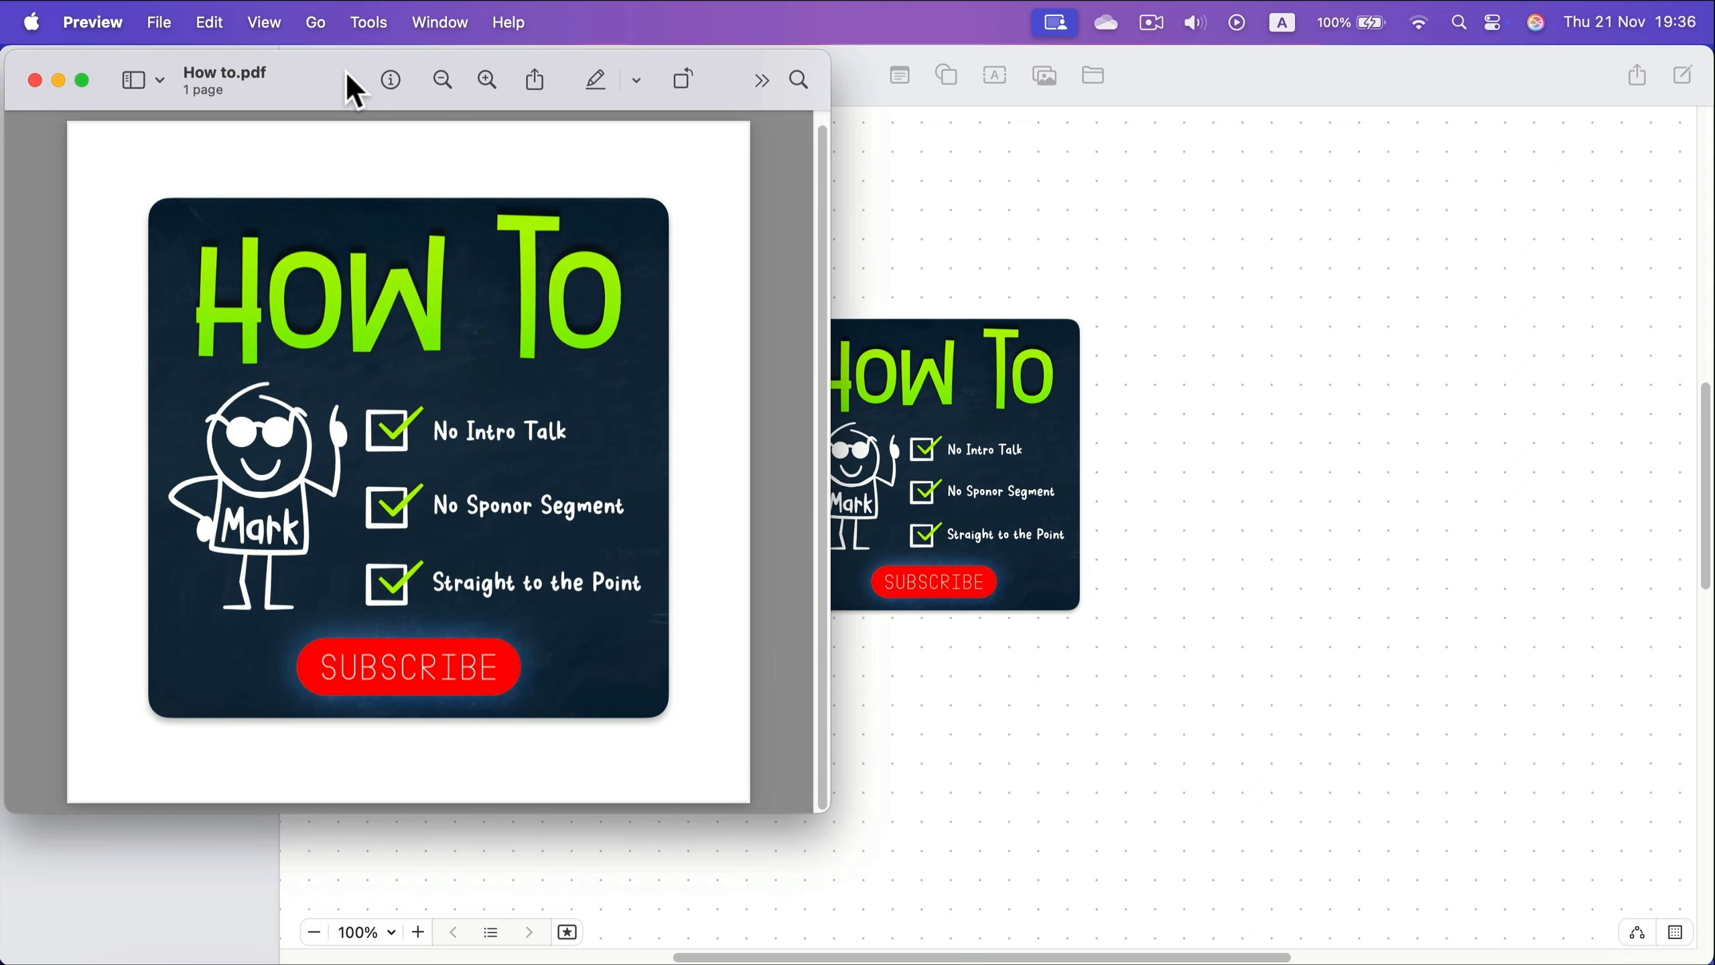
# In Preview, export How to.pdf as a JPEG with the quality at its best setting.
pyautogui.moveTo(352, 87); pyautogui.dragTo(874, 145)
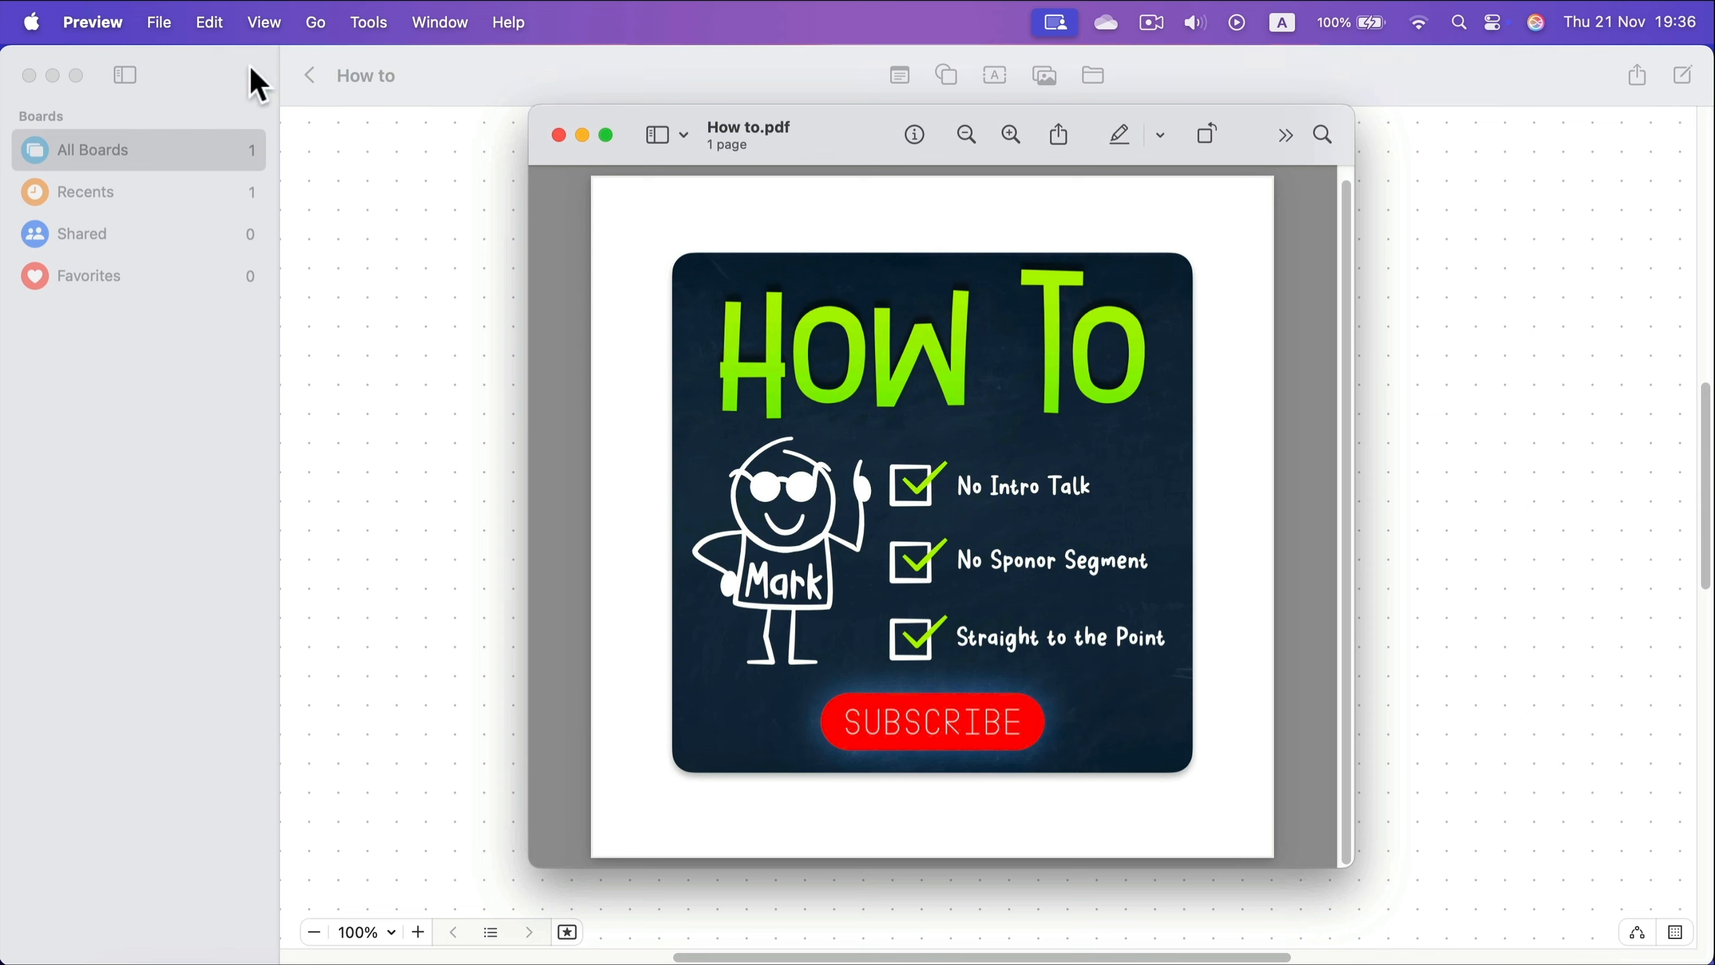
pyautogui.click(160, 24)
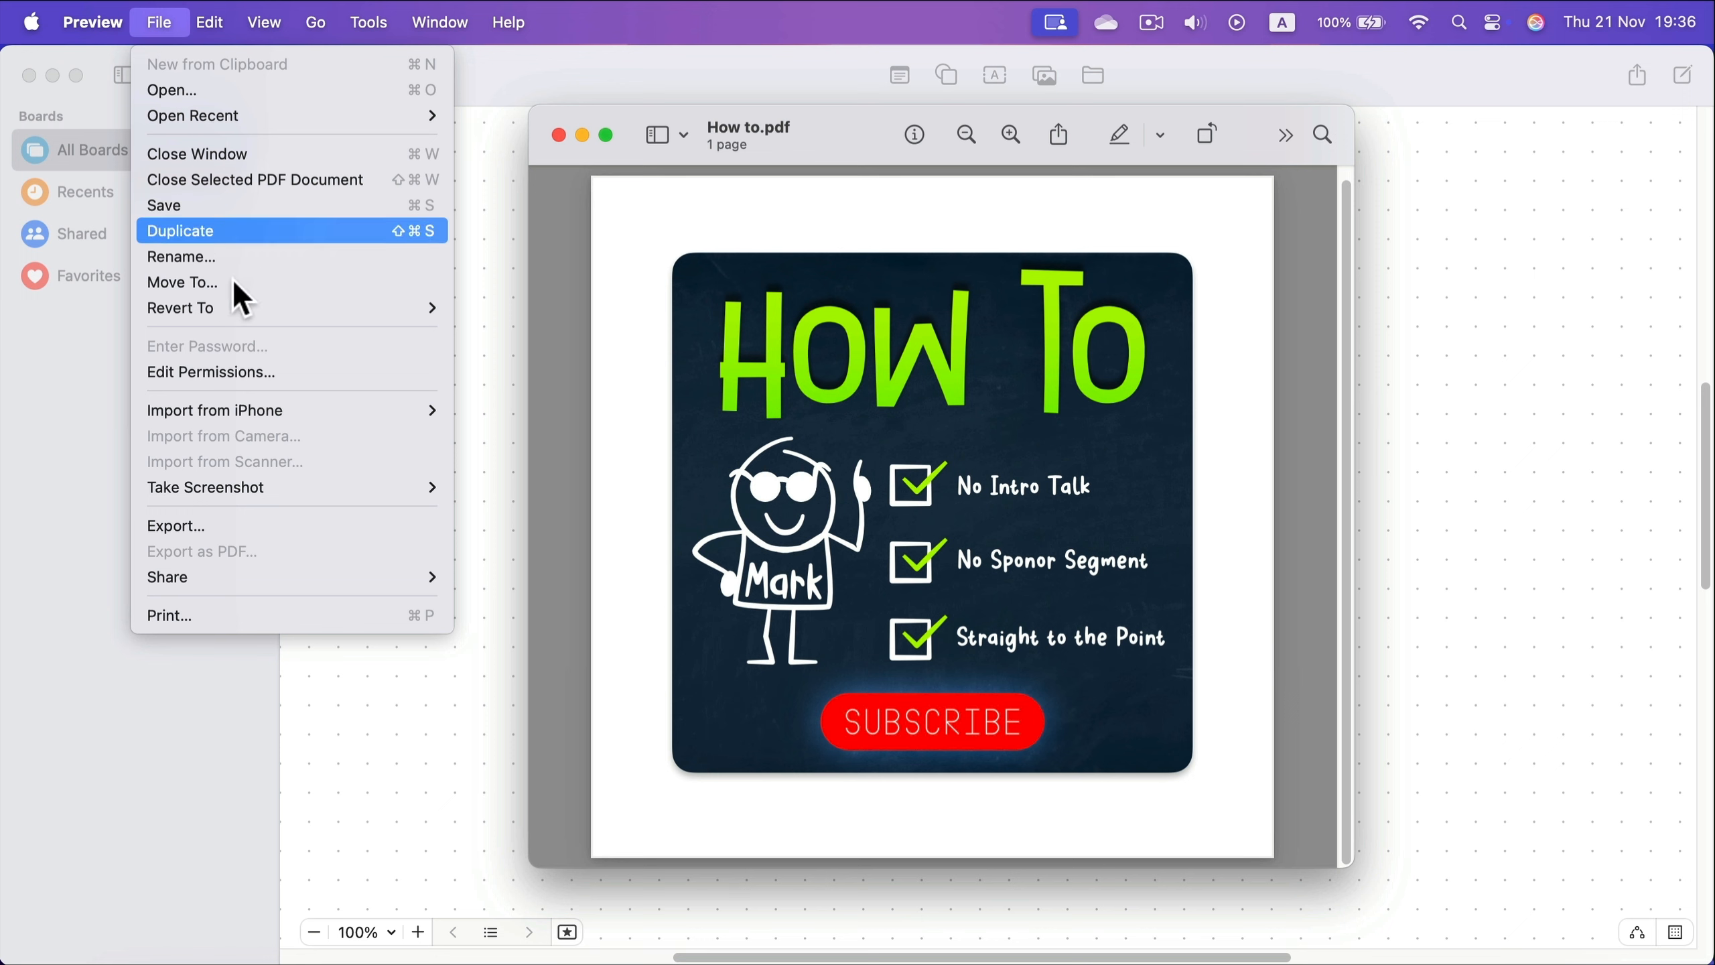
pyautogui.click(231, 527)
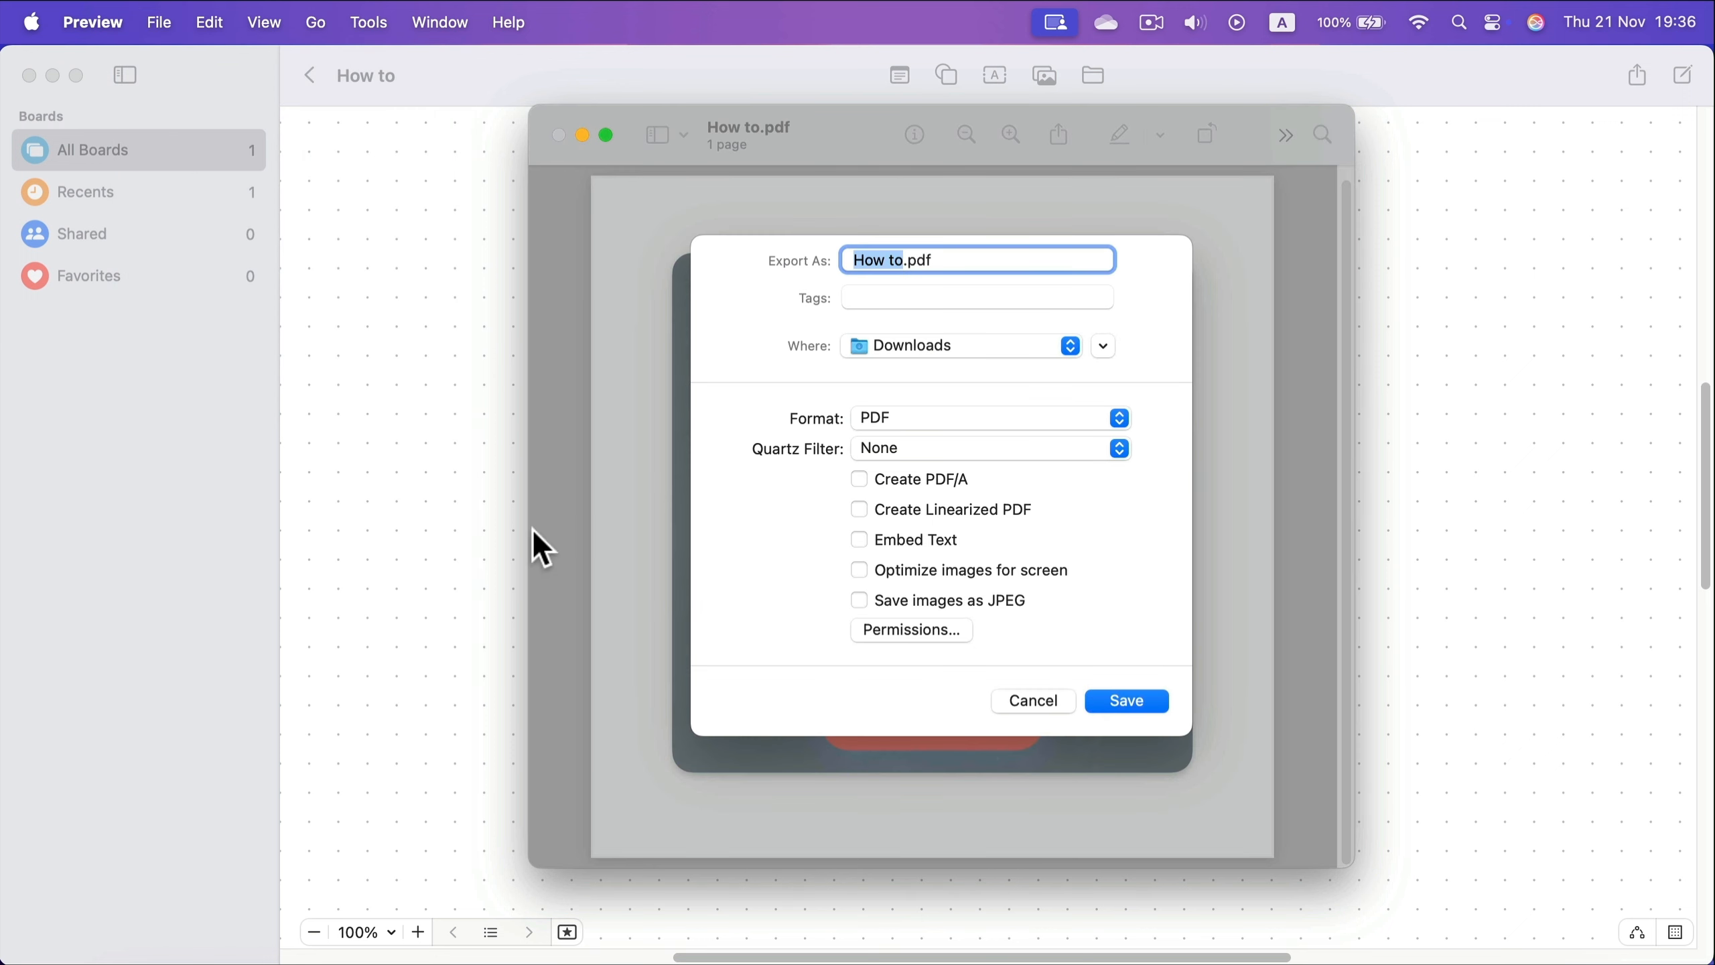
pyautogui.click(927, 422)
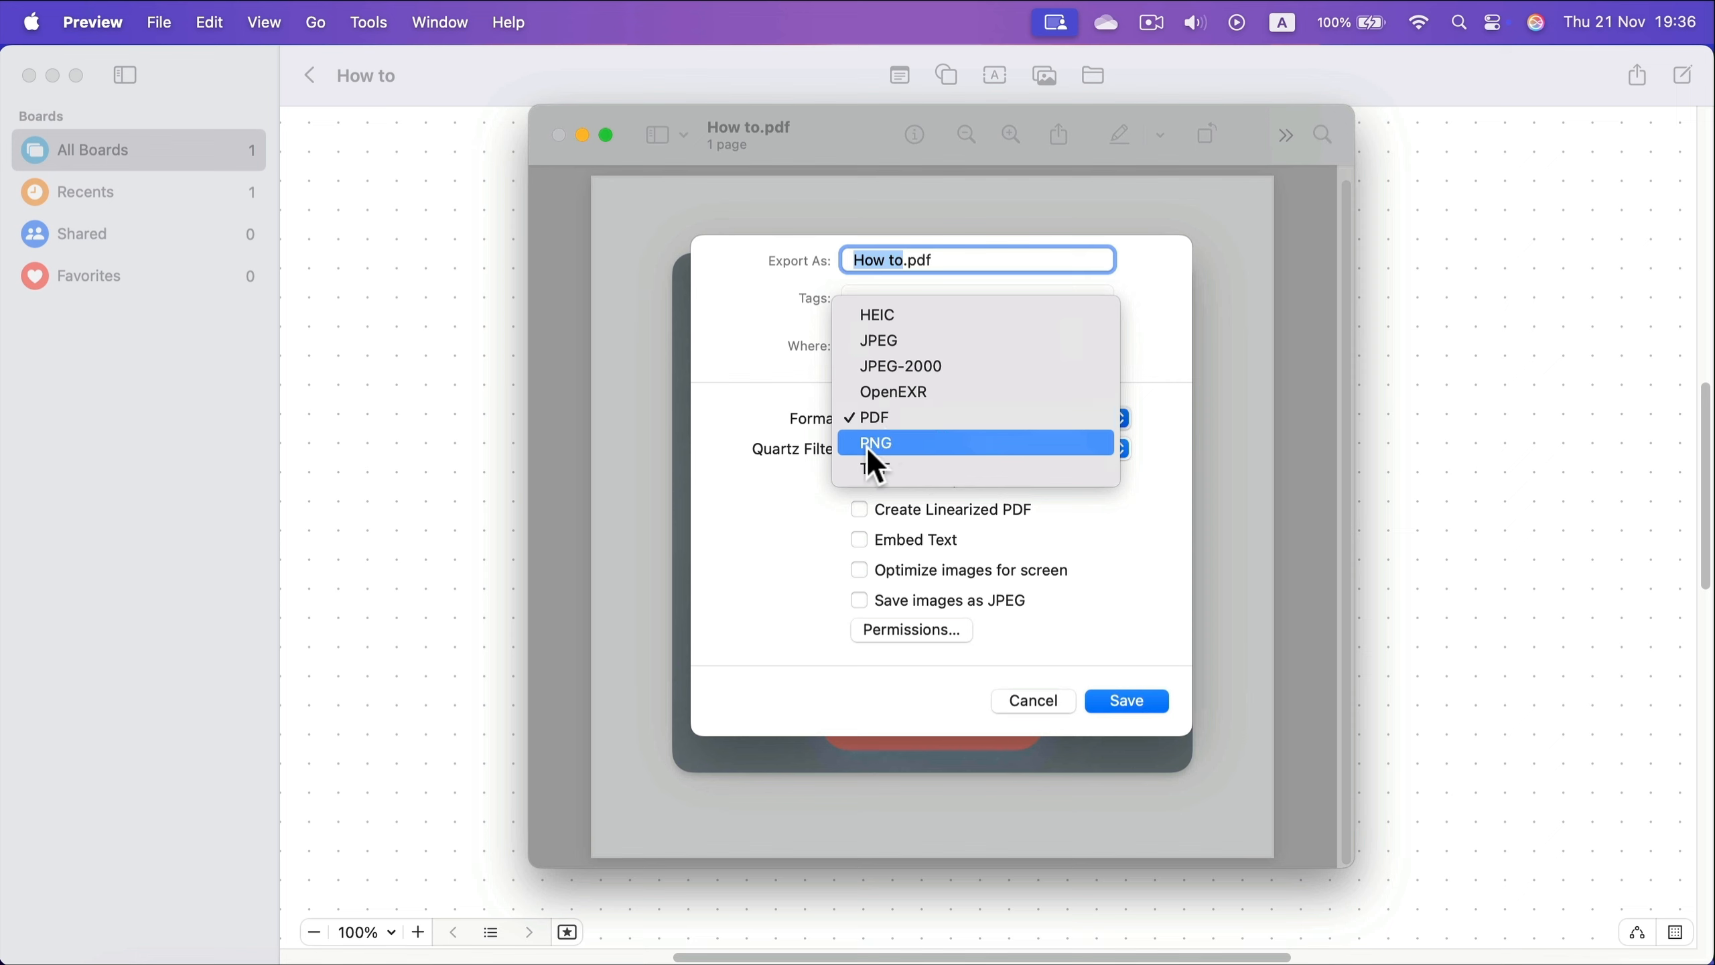
pyautogui.click(891, 339)
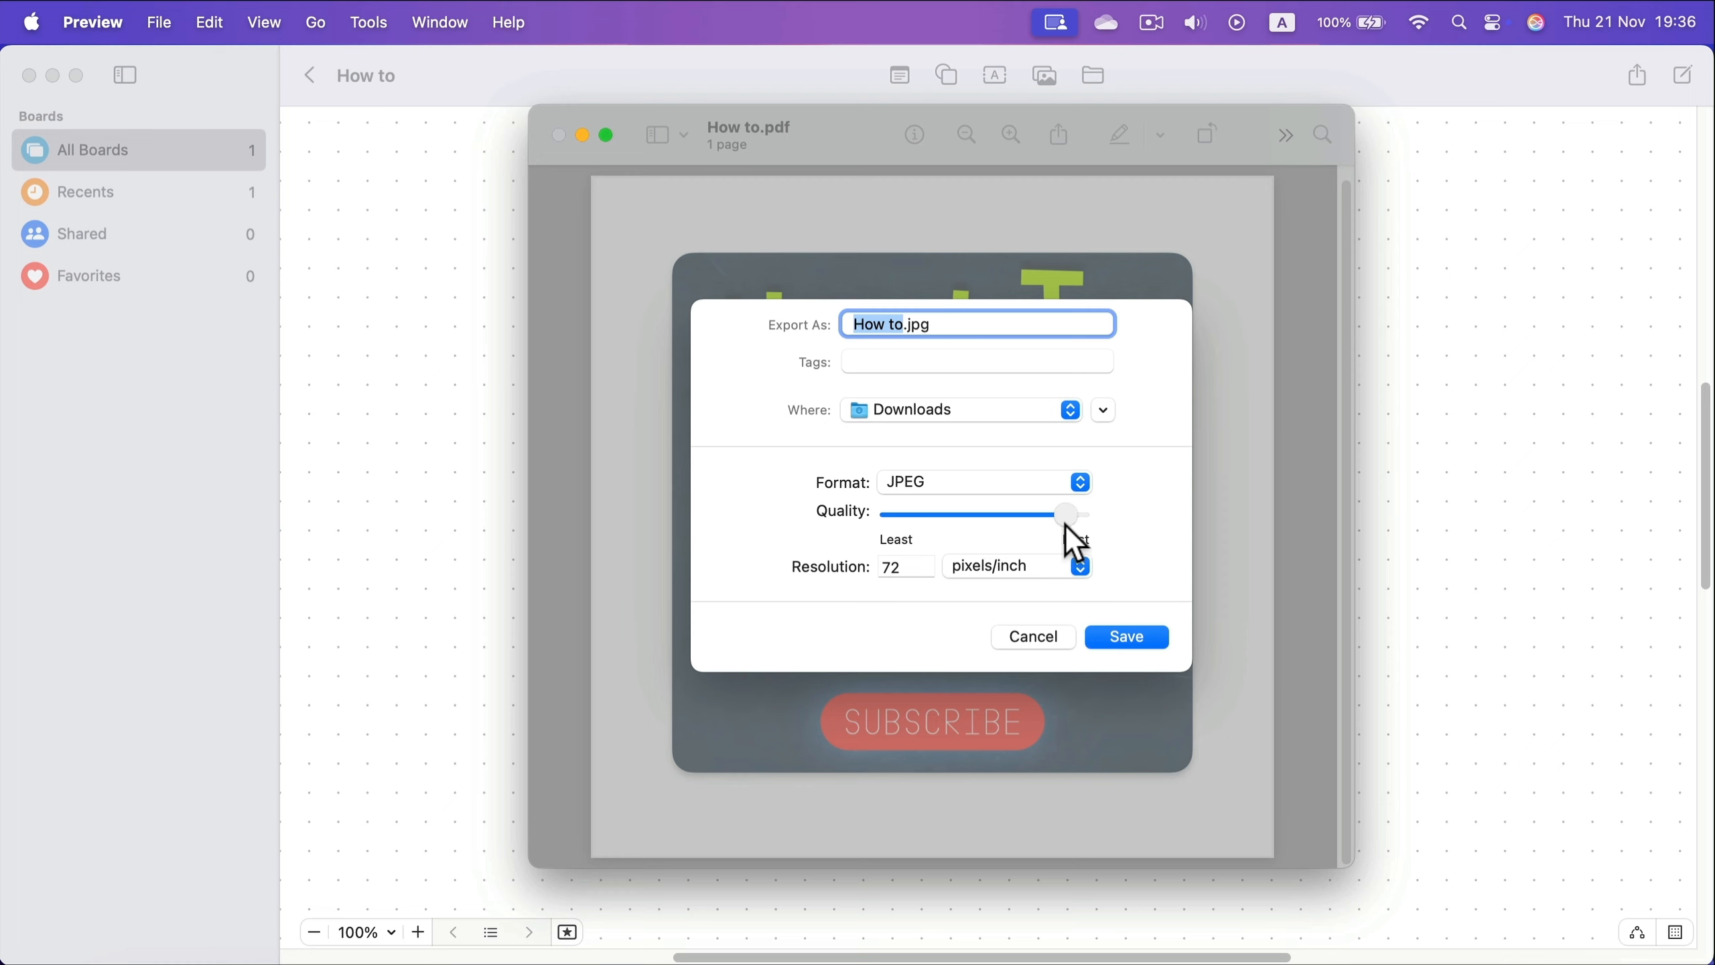
pyautogui.moveTo(1066, 525); pyautogui.dragTo(1138, 530)
pyautogui.click(1138, 639)
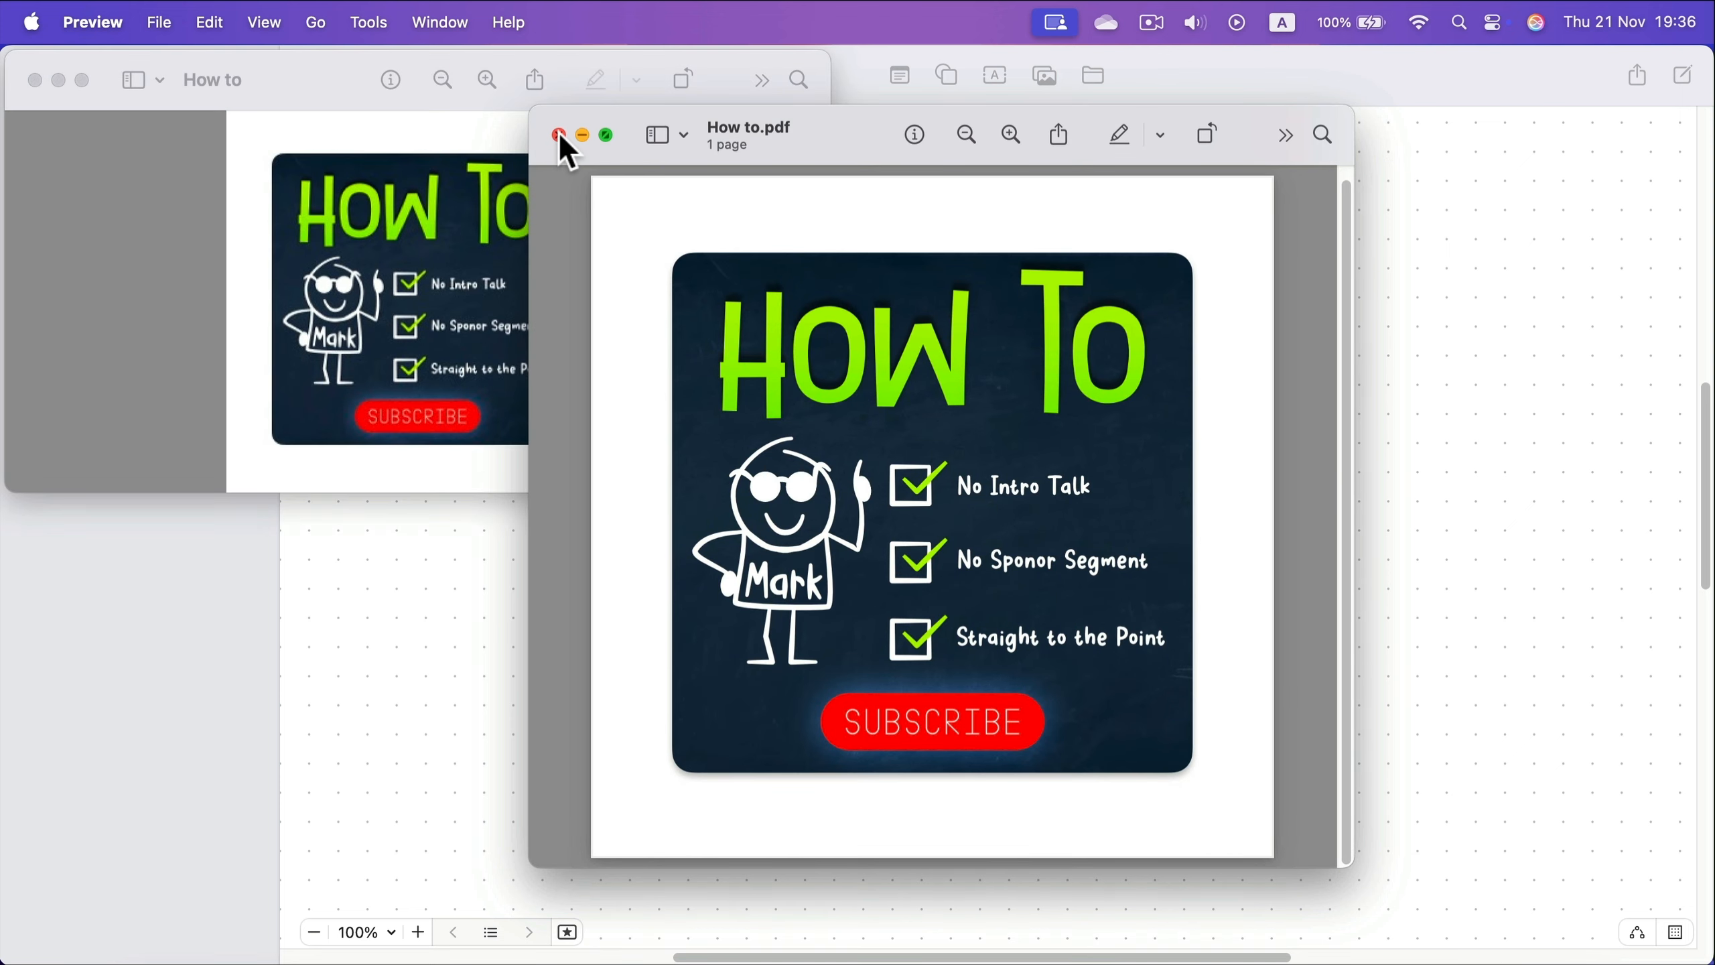
# Close the PDF and examine the exported JPEG image, enlarged in a bigger window, for its picture quality.
pyautogui.click(558, 135)
pyautogui.moveTo(360, 101); pyautogui.dragTo(820, 292)
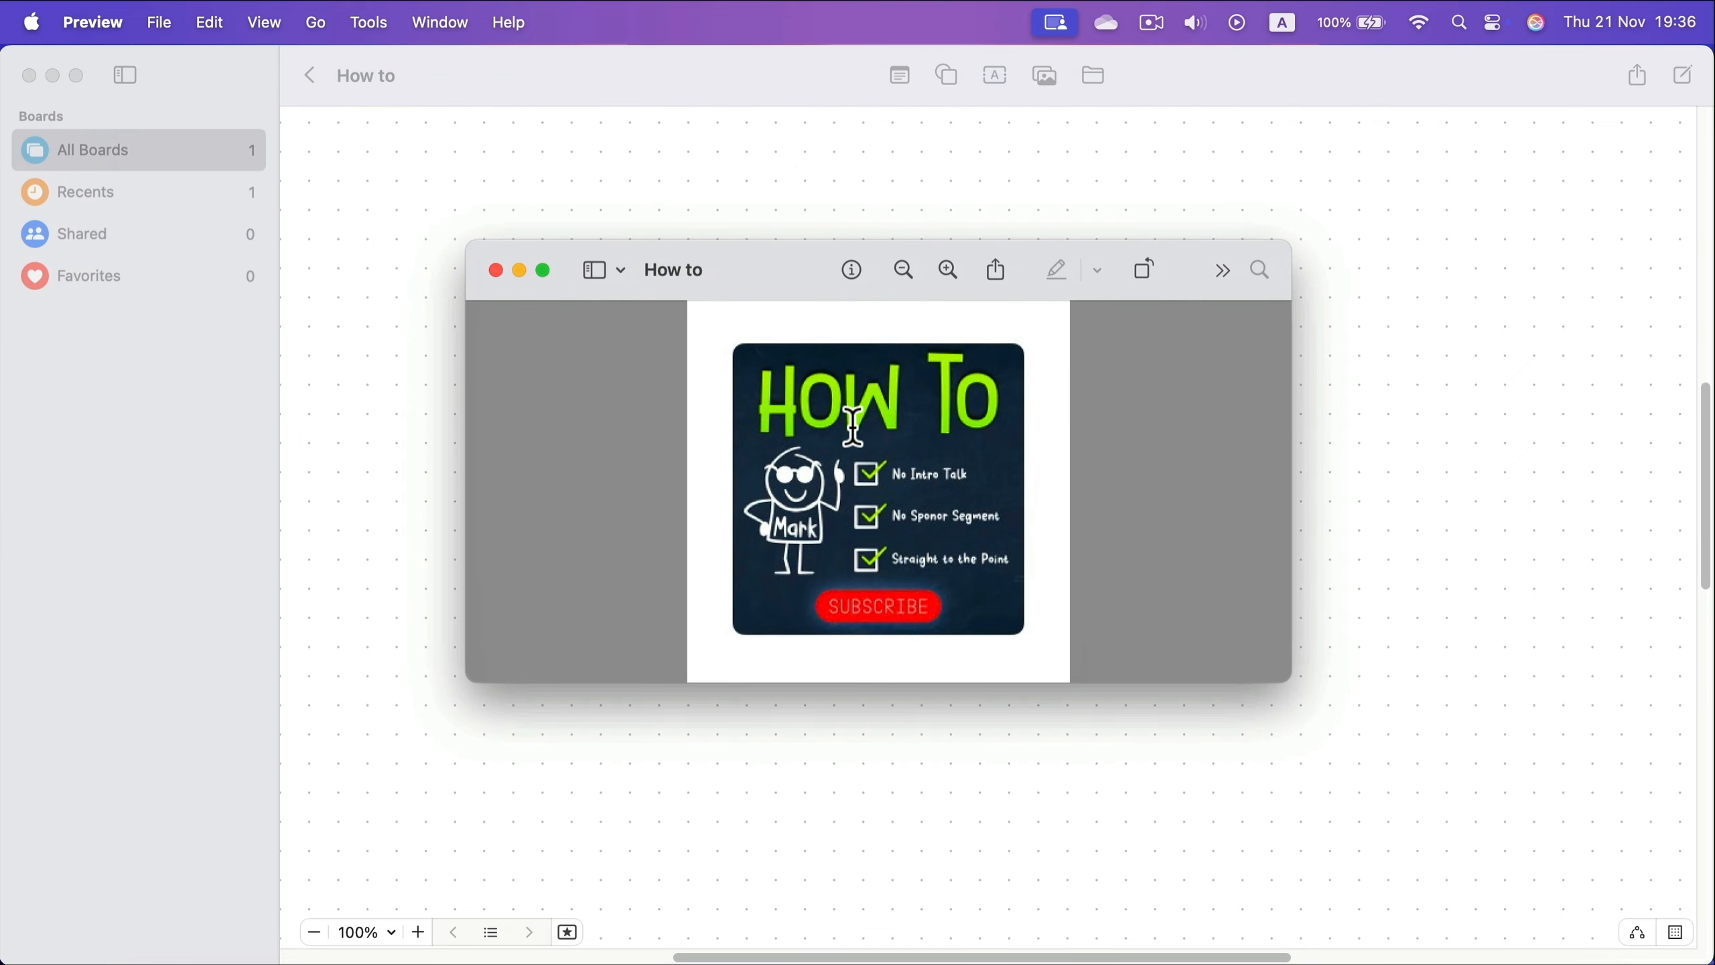
pyautogui.click(945, 263)
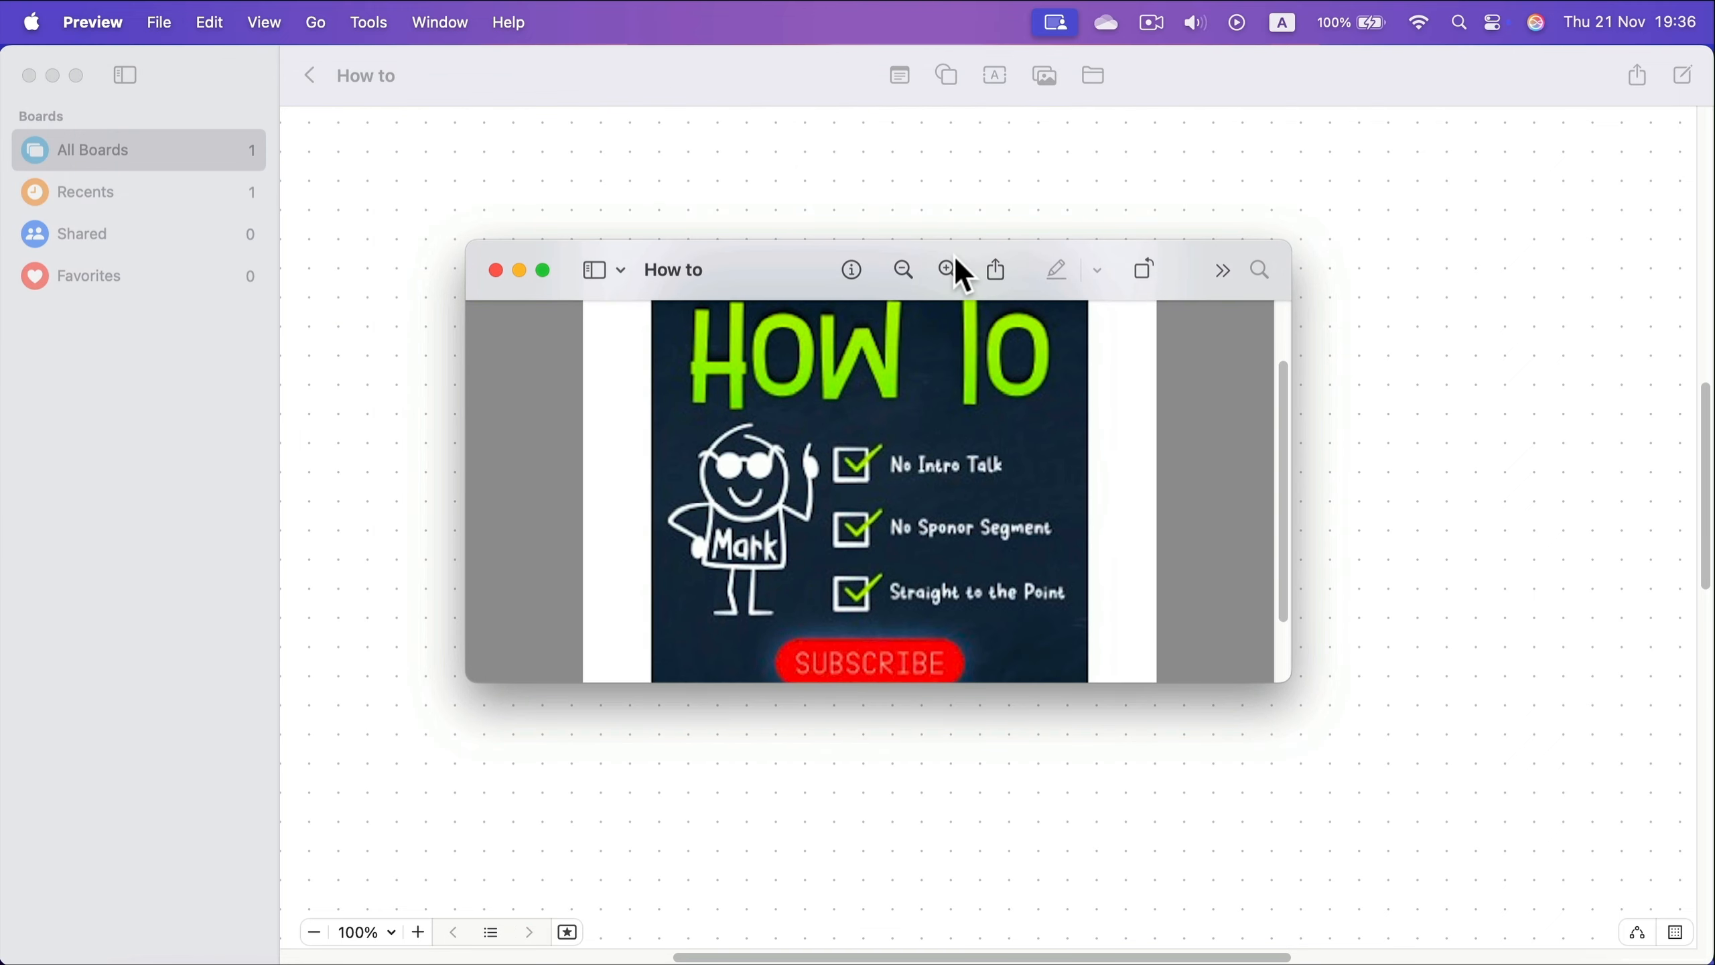
pyautogui.click(953, 260)
pyautogui.scroll(3, 879, 478)
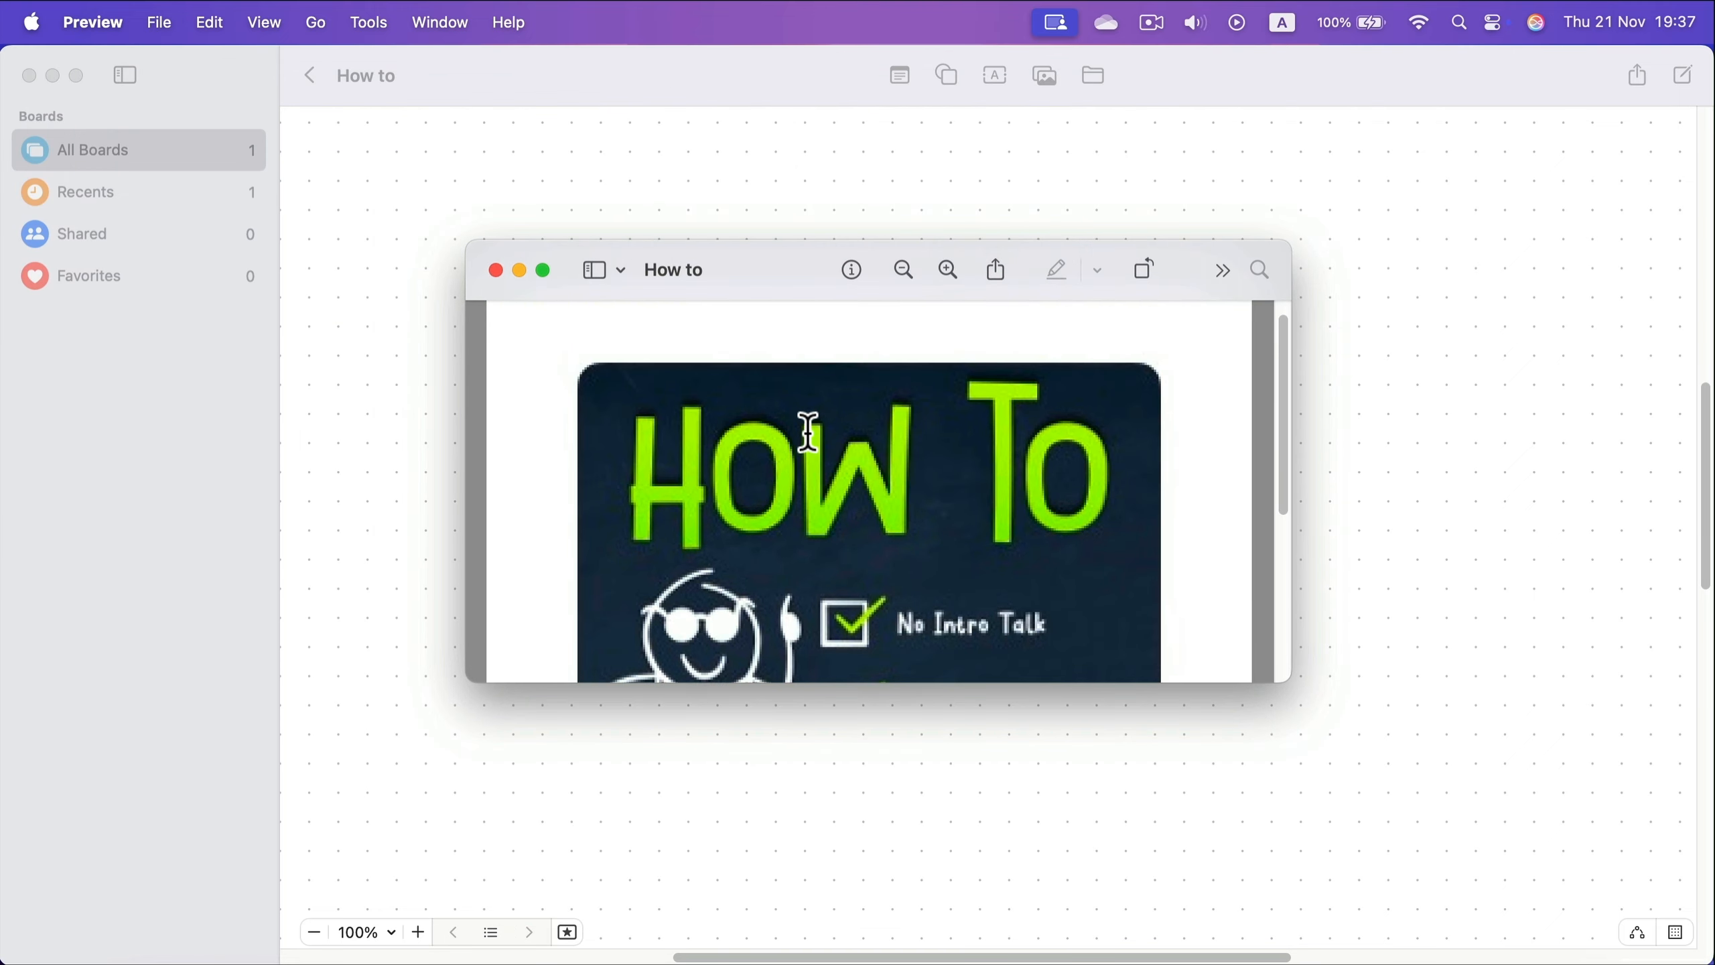
pyautogui.scroll(-1, 800, 435)
pyautogui.scroll(-5, 780, 451)
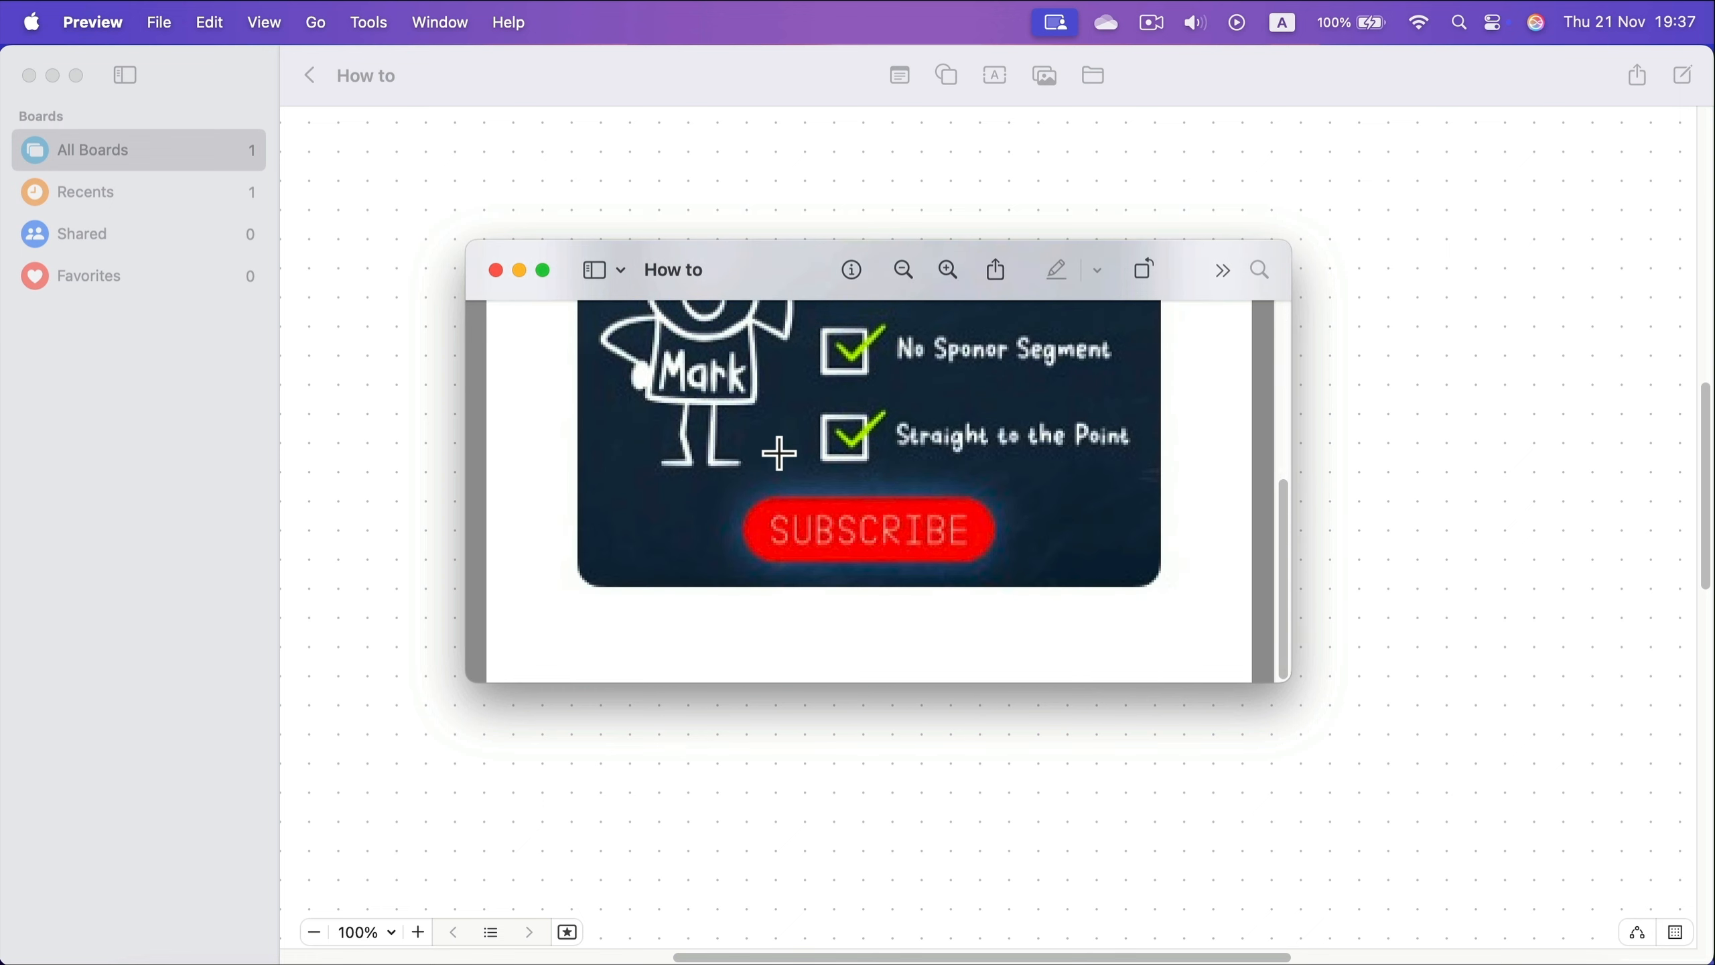
pyautogui.scroll(6, 777, 452)
pyautogui.moveTo(740, 286); pyautogui.dragTo(682, 159)
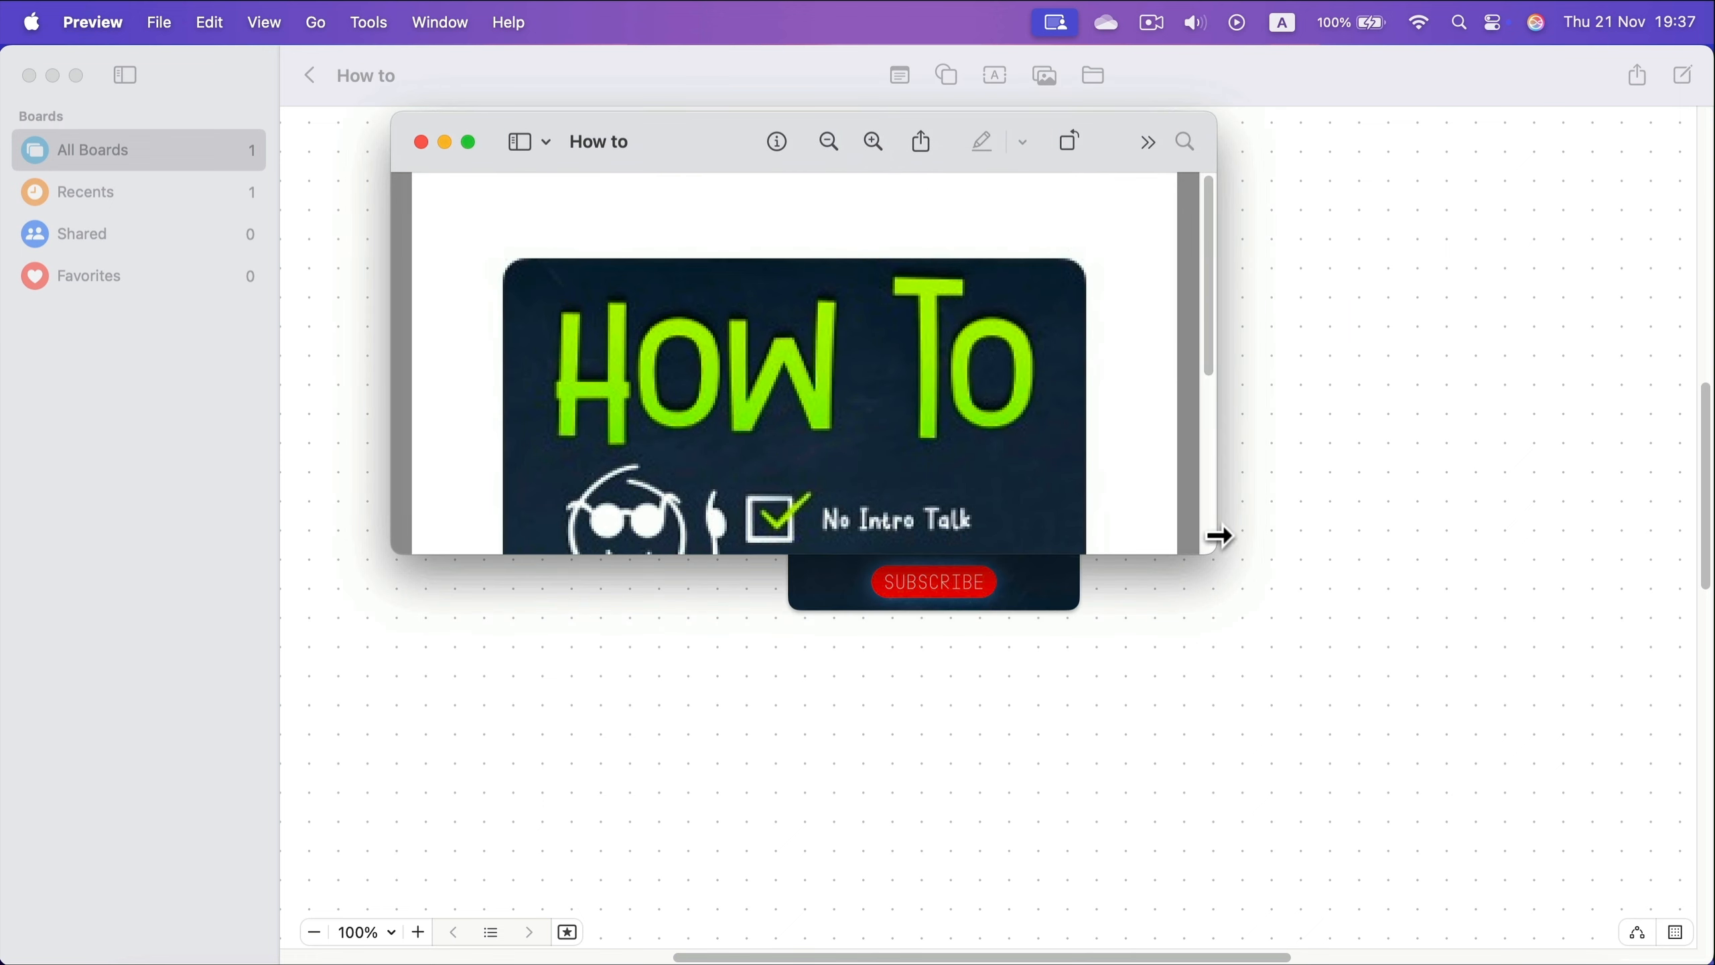
pyautogui.moveTo(1206, 550); pyautogui.dragTo(1537, 867)
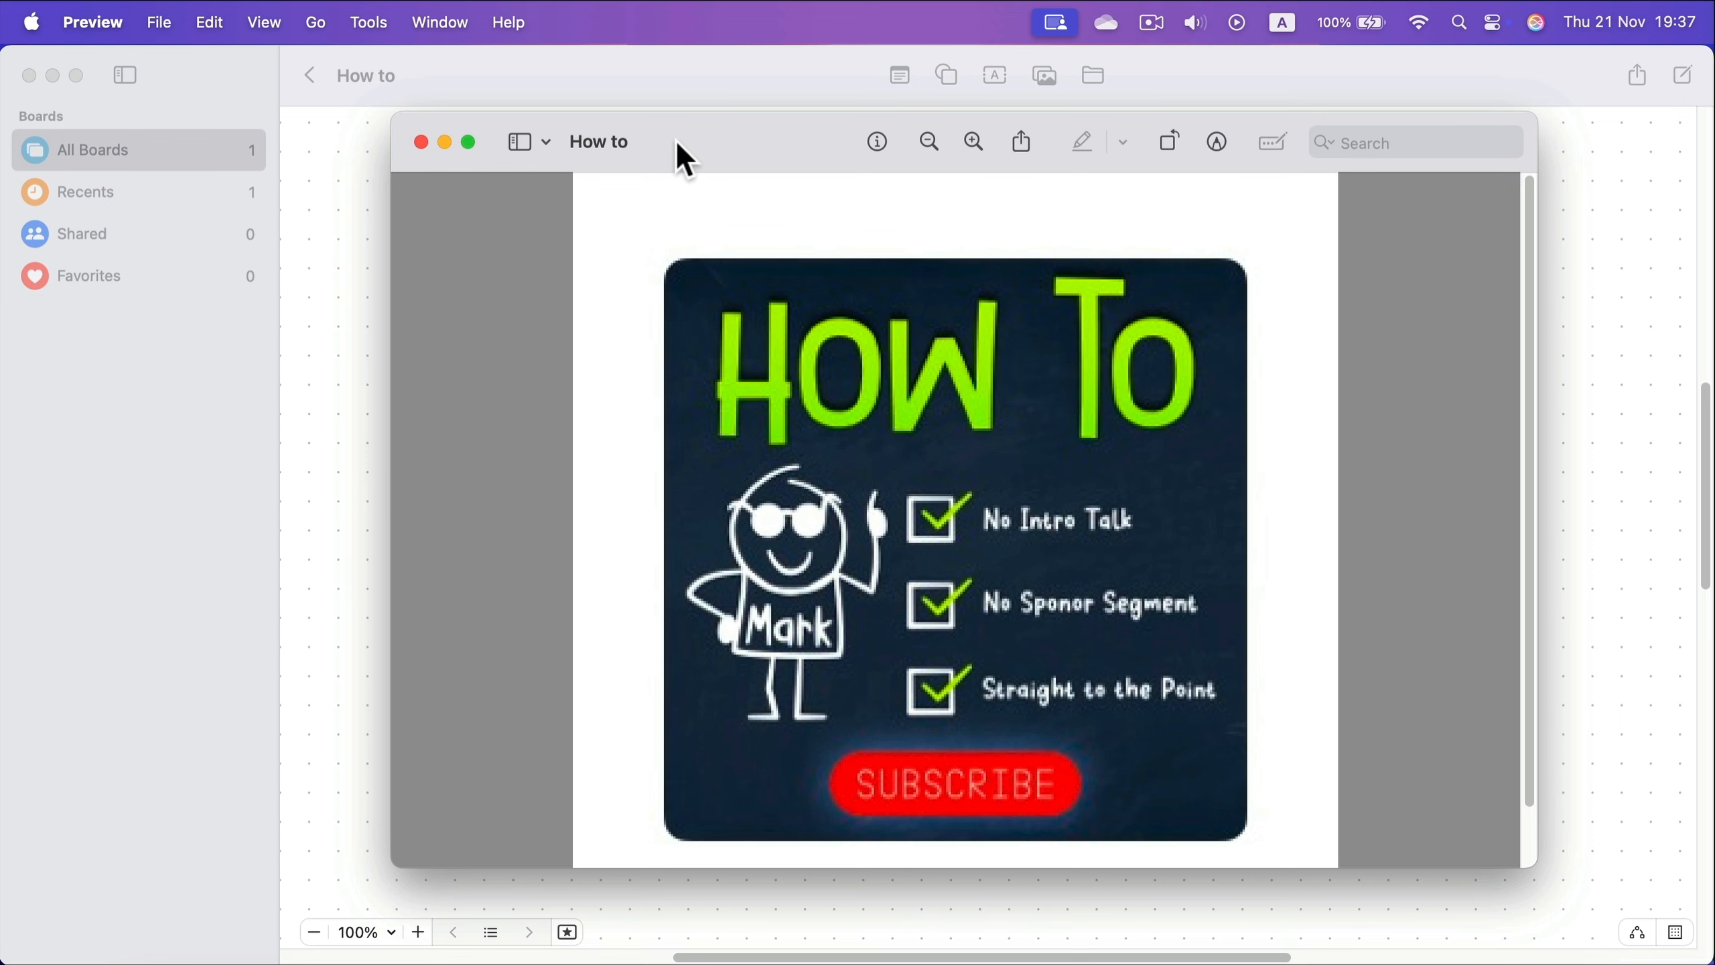
pyautogui.moveTo(748, 147); pyautogui.dragTo(716, 145)
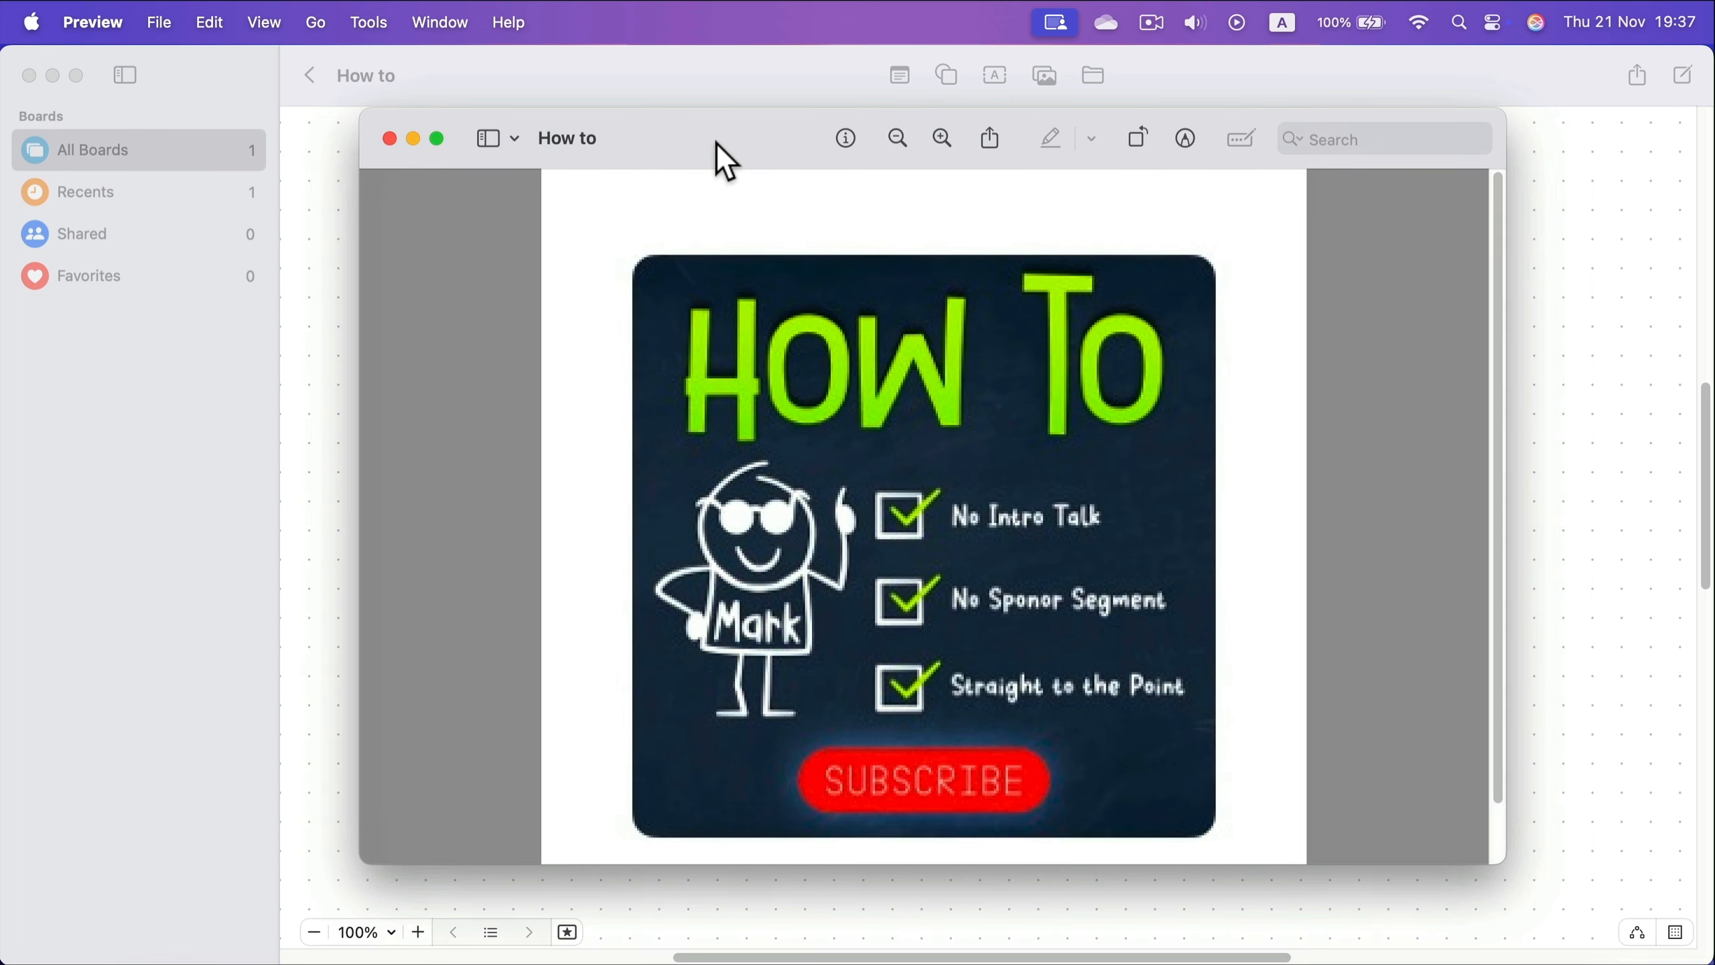
# Close the exported JPEG and switch back to the How to board in Freeform.
pyautogui.click(390, 139)
pyautogui.click(160, 22)
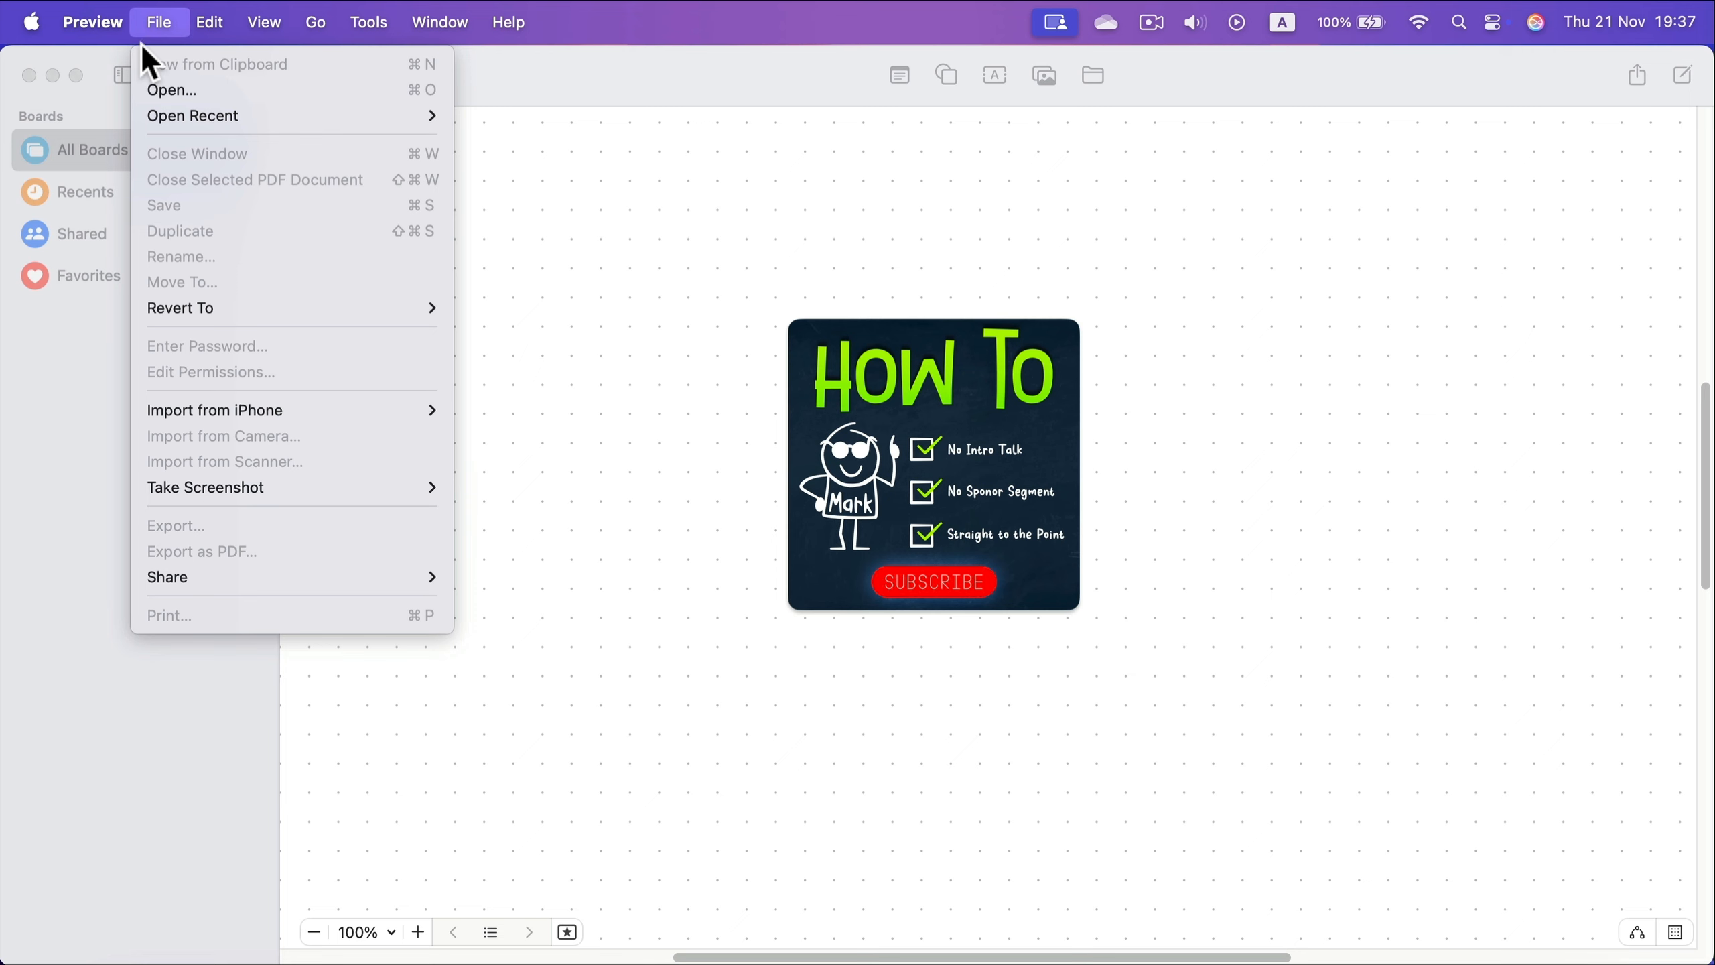
pyautogui.click(547, 73)
pyautogui.click(170, 22)
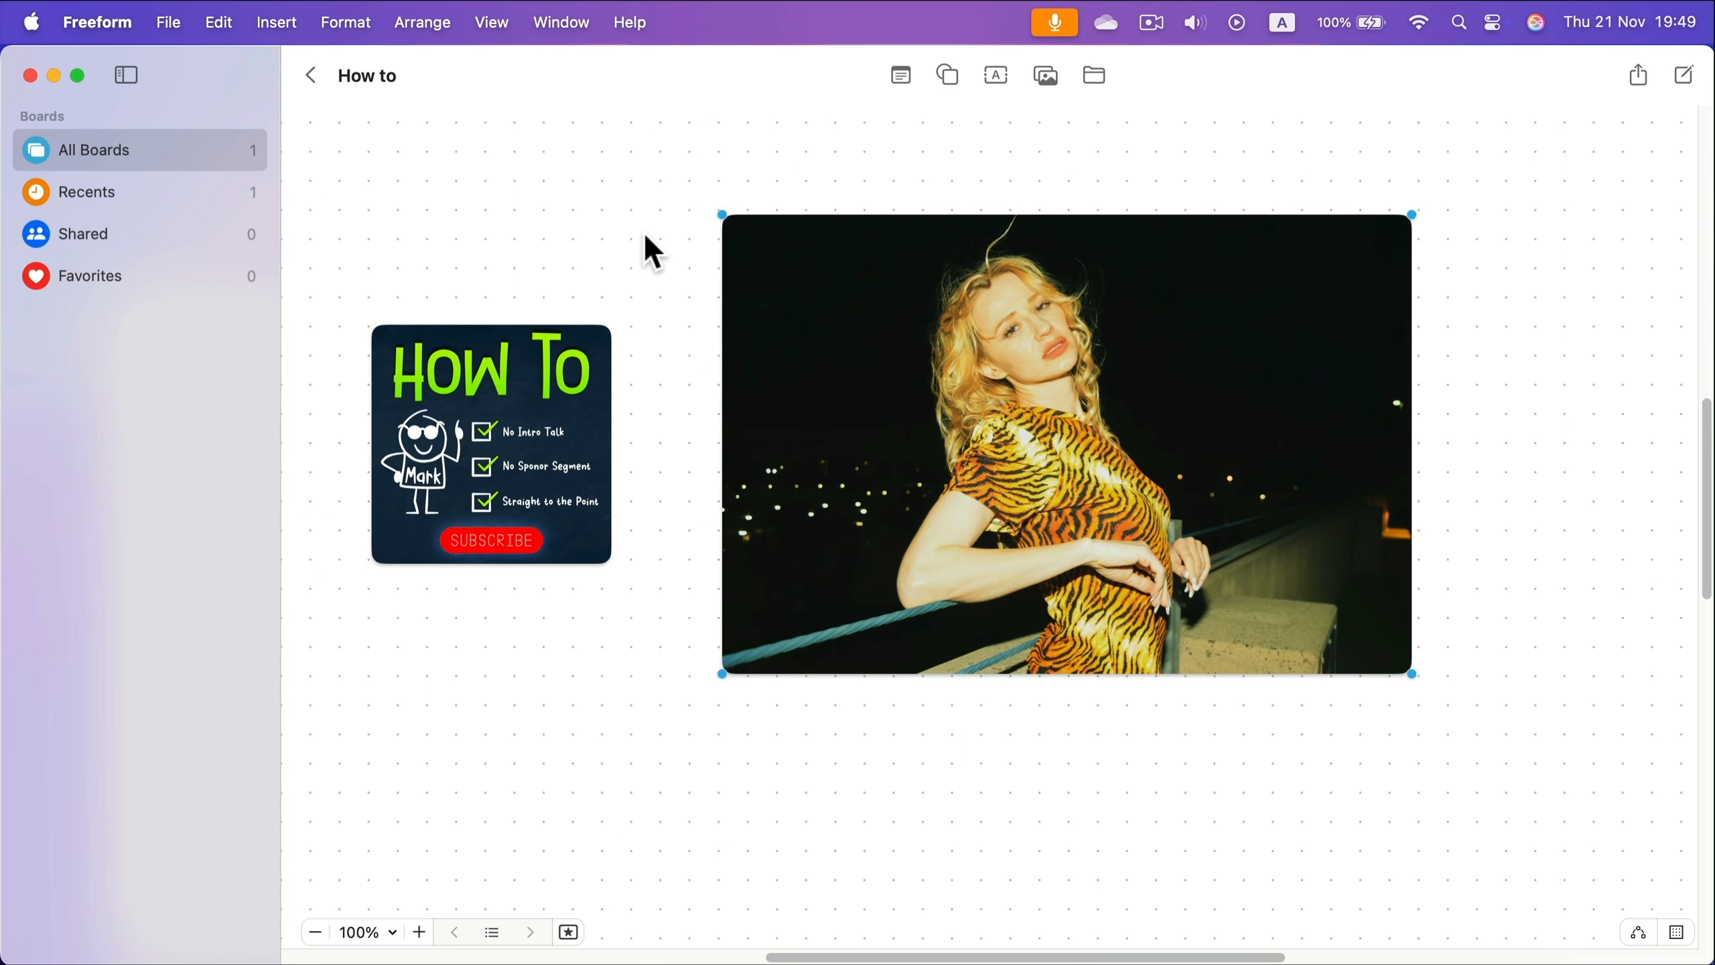
# Remove the background from the photo of the woman in the tiger-print dress.
pyautogui.click(1418, 185)
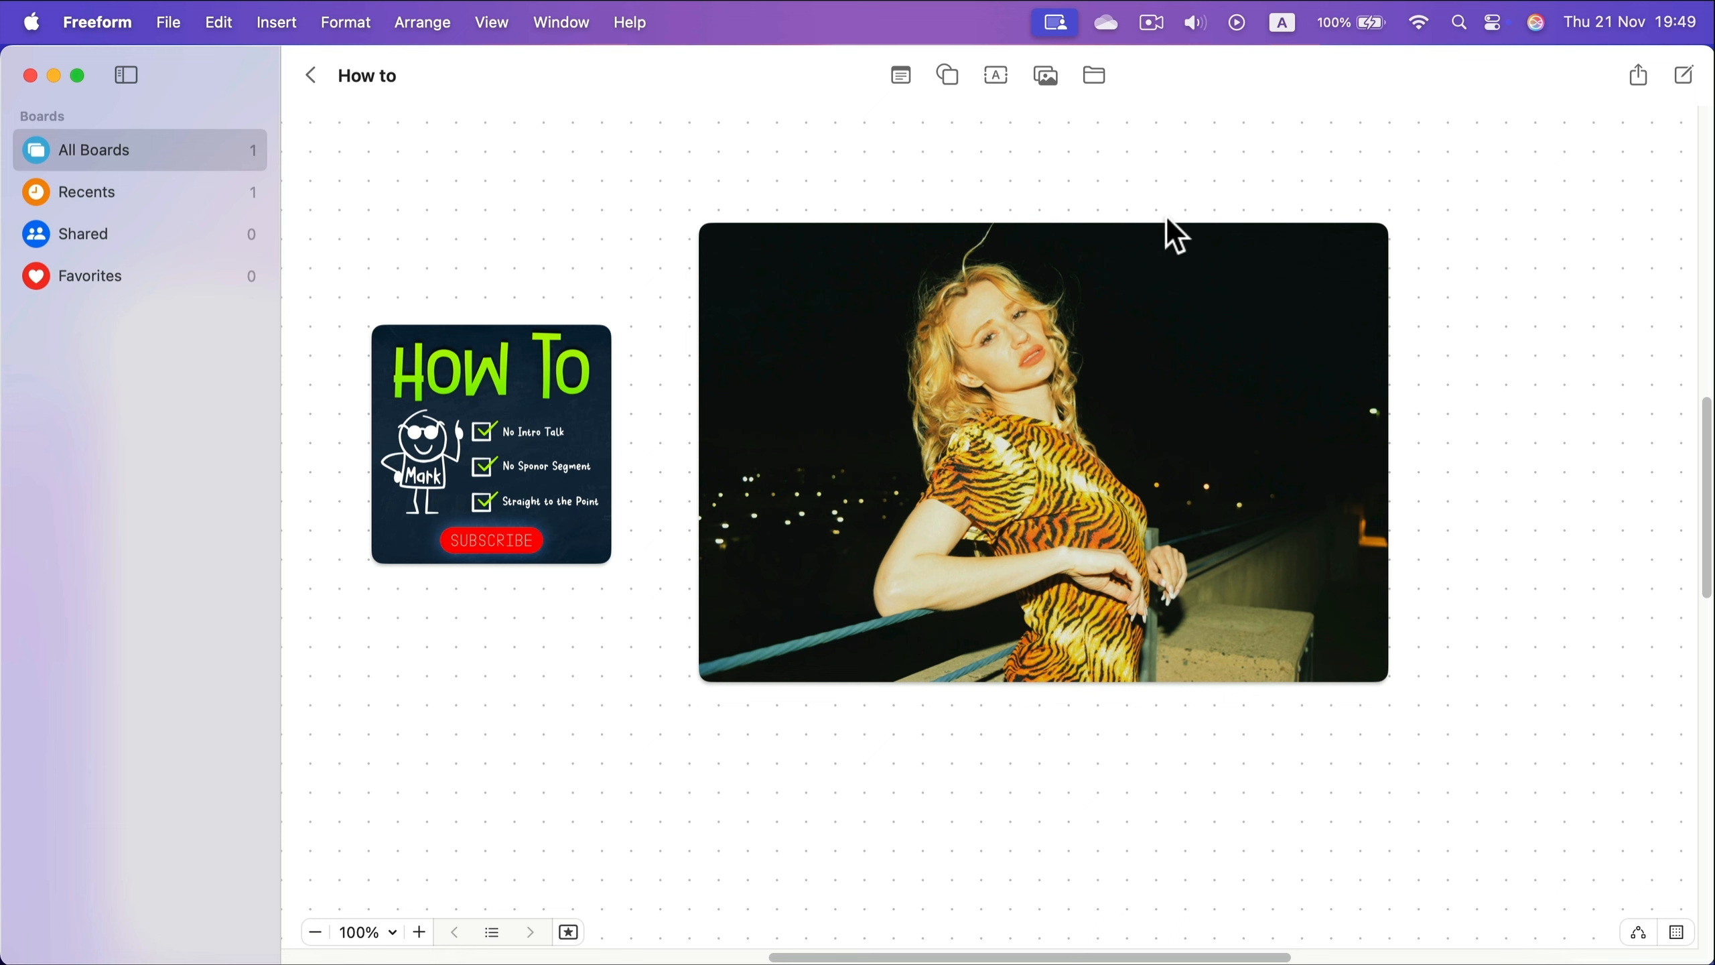
pyautogui.click(1116, 310)
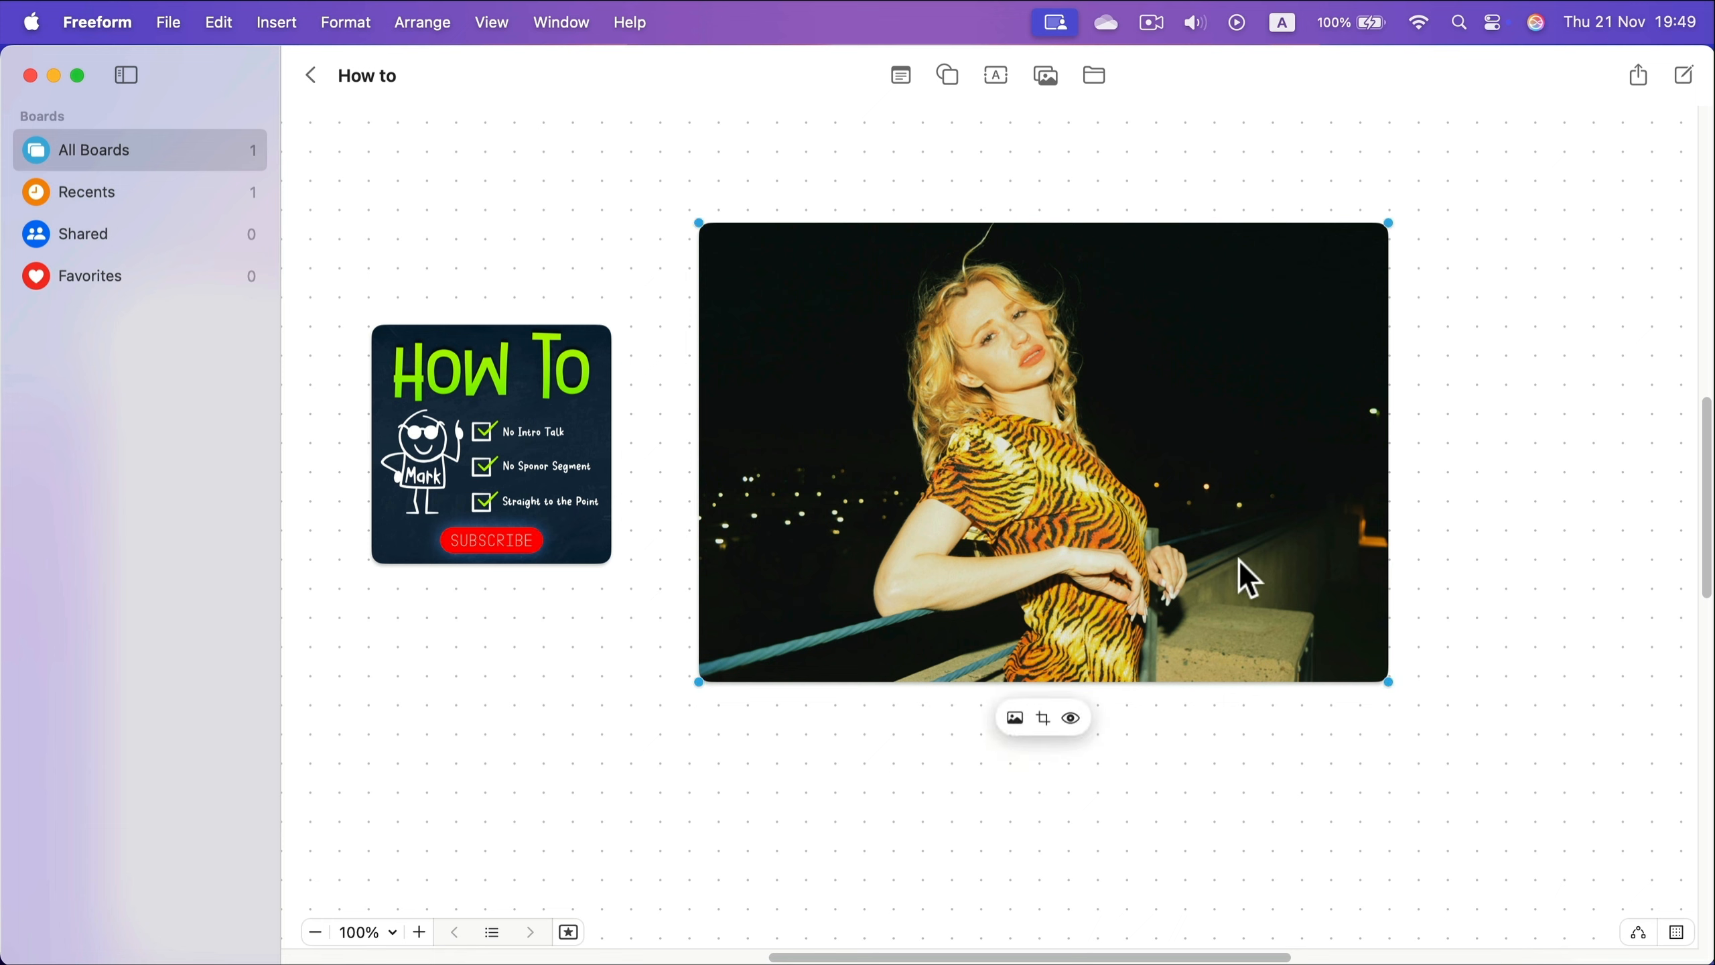
pyautogui.click(1015, 718)
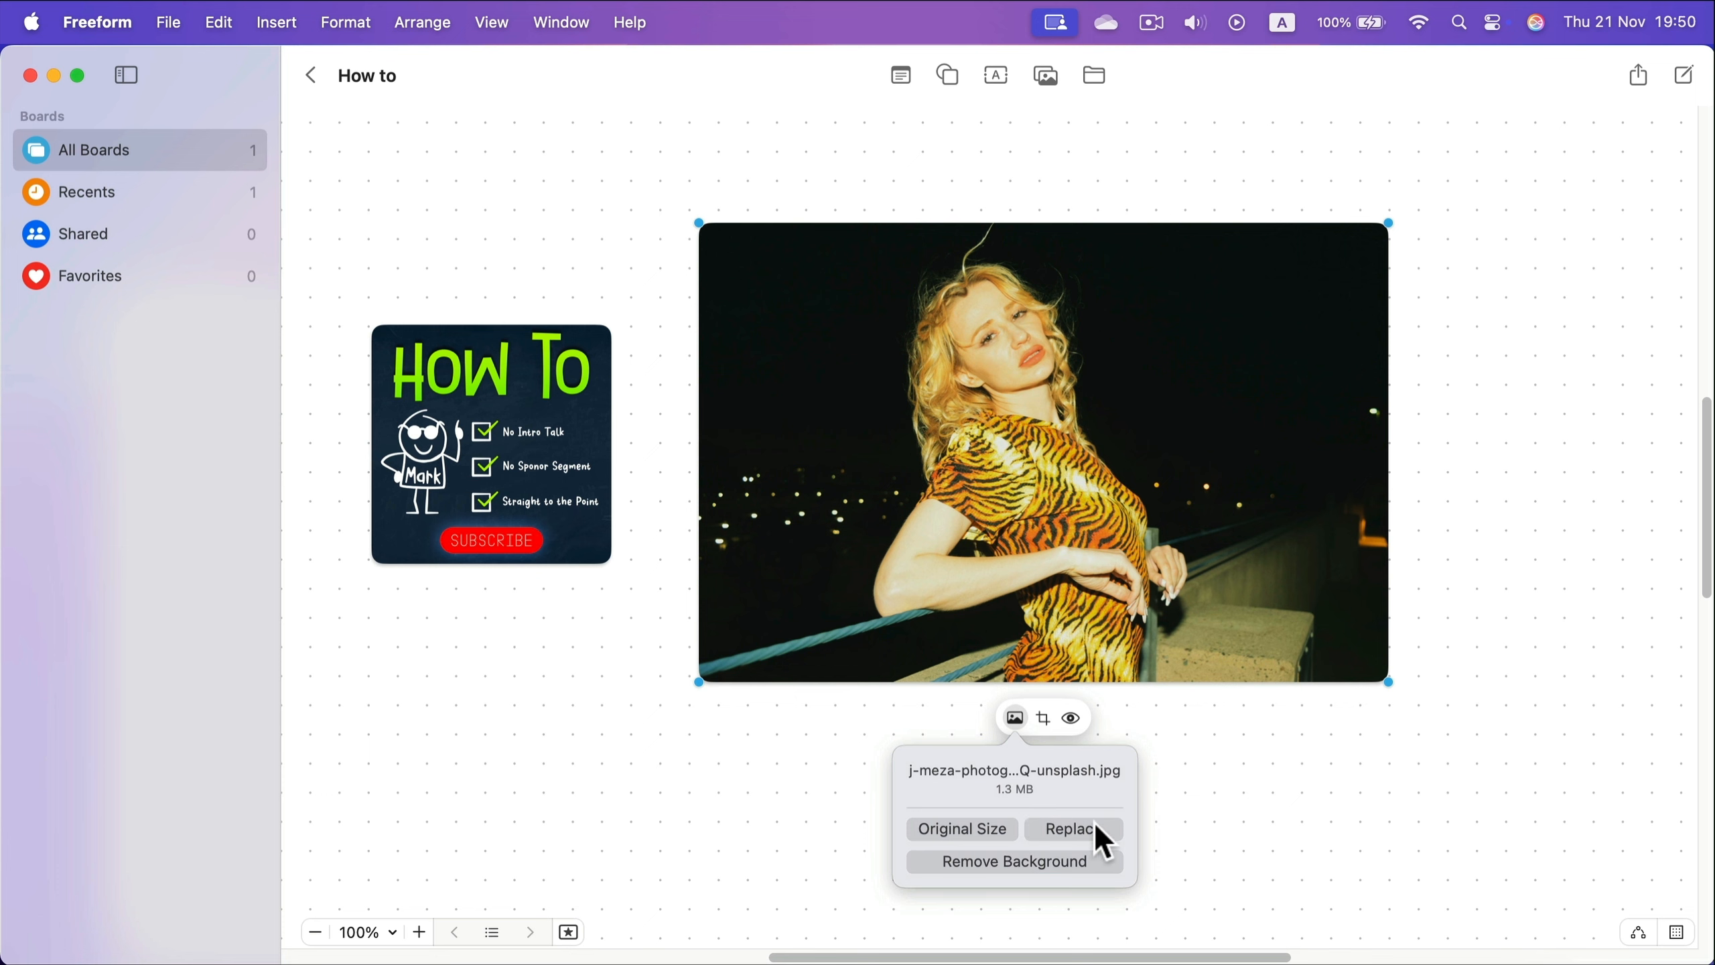
pyautogui.click(1012, 861)
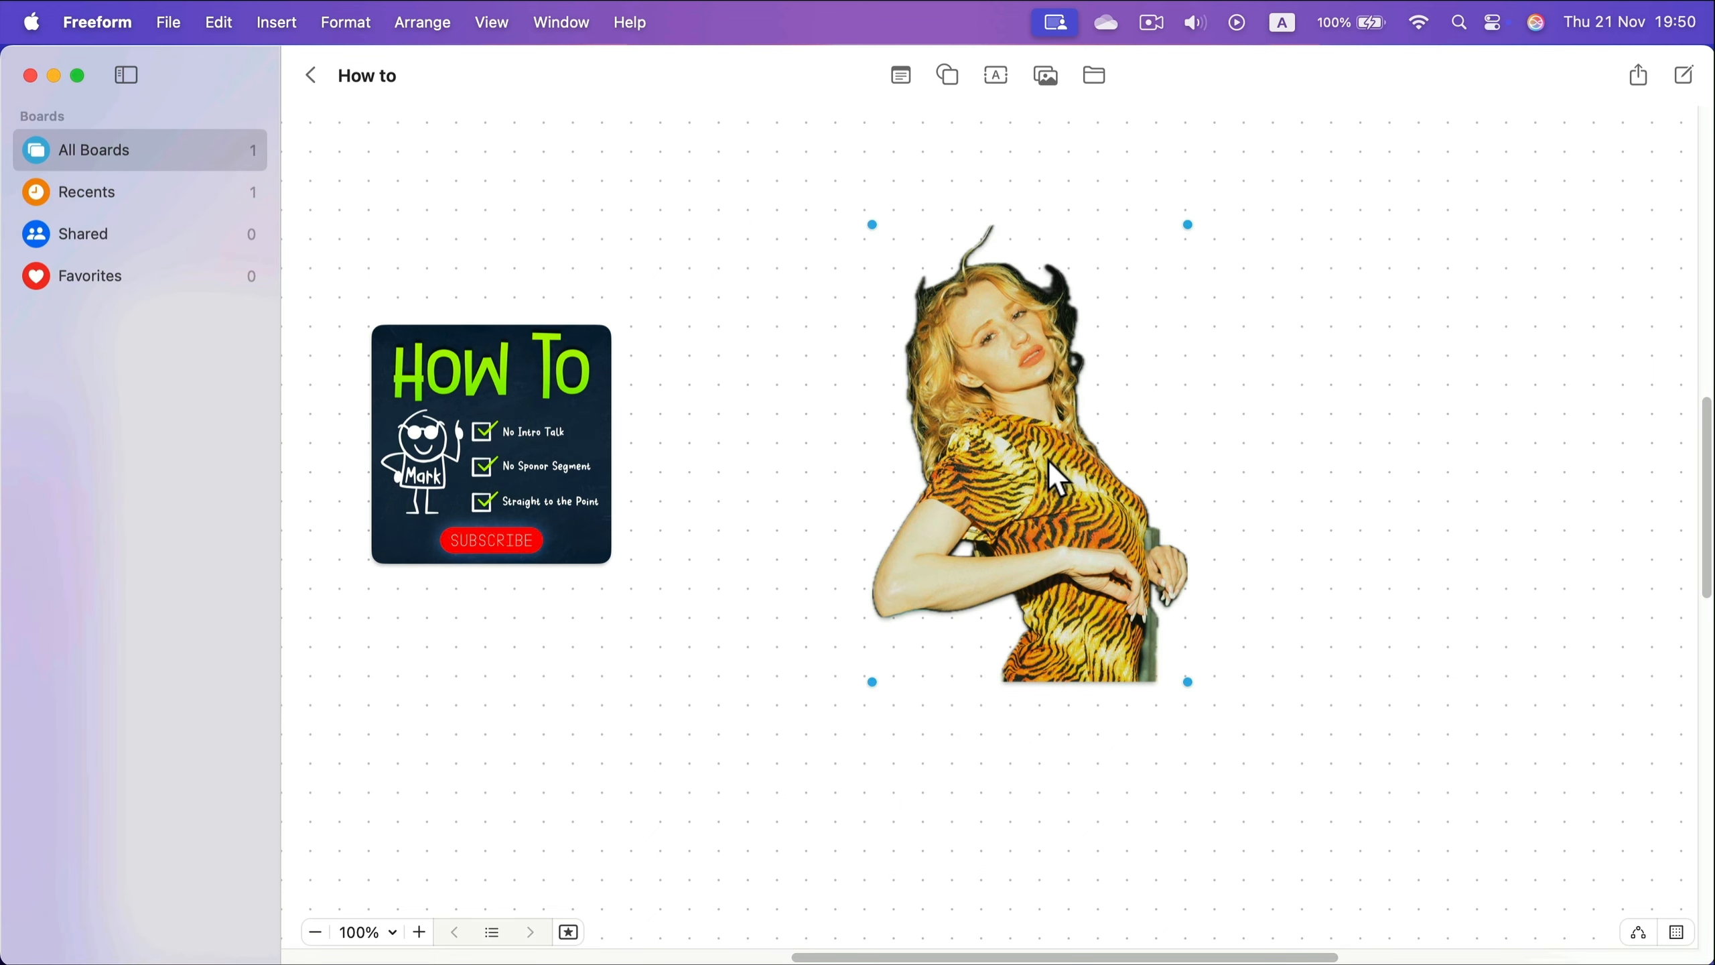
# Restore the original background of the tiger-print dress photo and open the photo in Preview.
pyautogui.moveTo(1057, 449); pyautogui.dragTo(907, 452)
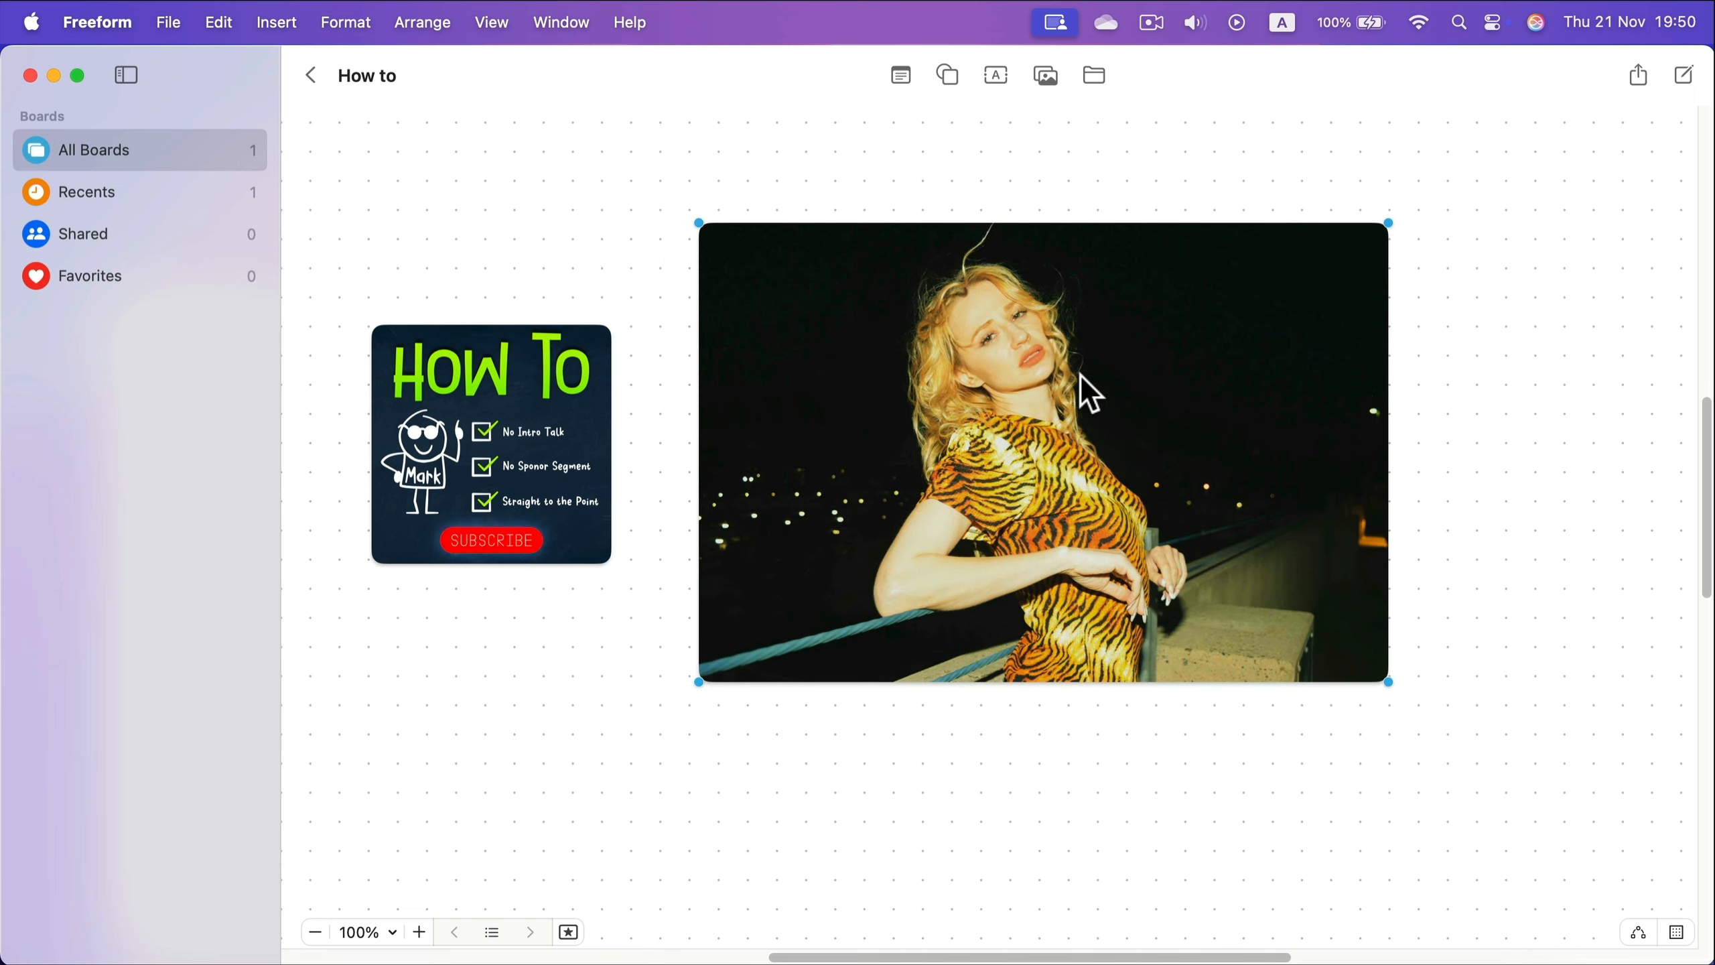
pyautogui.doubleClick(1121, 330)
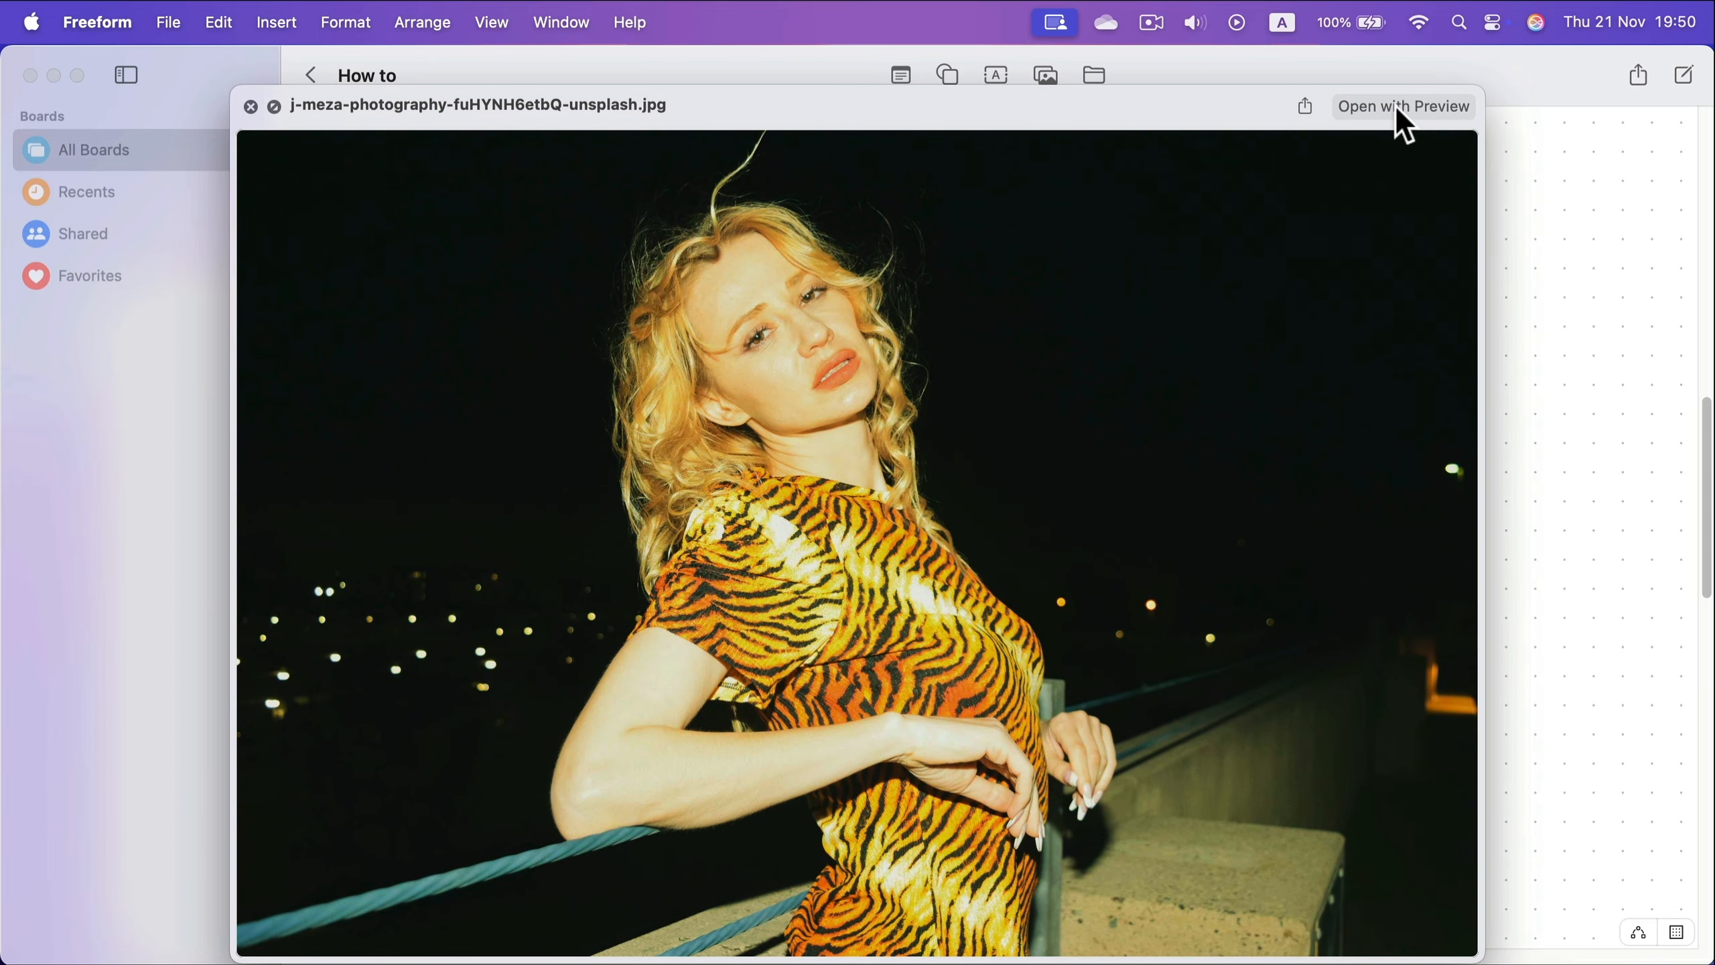
pyautogui.click(1418, 105)
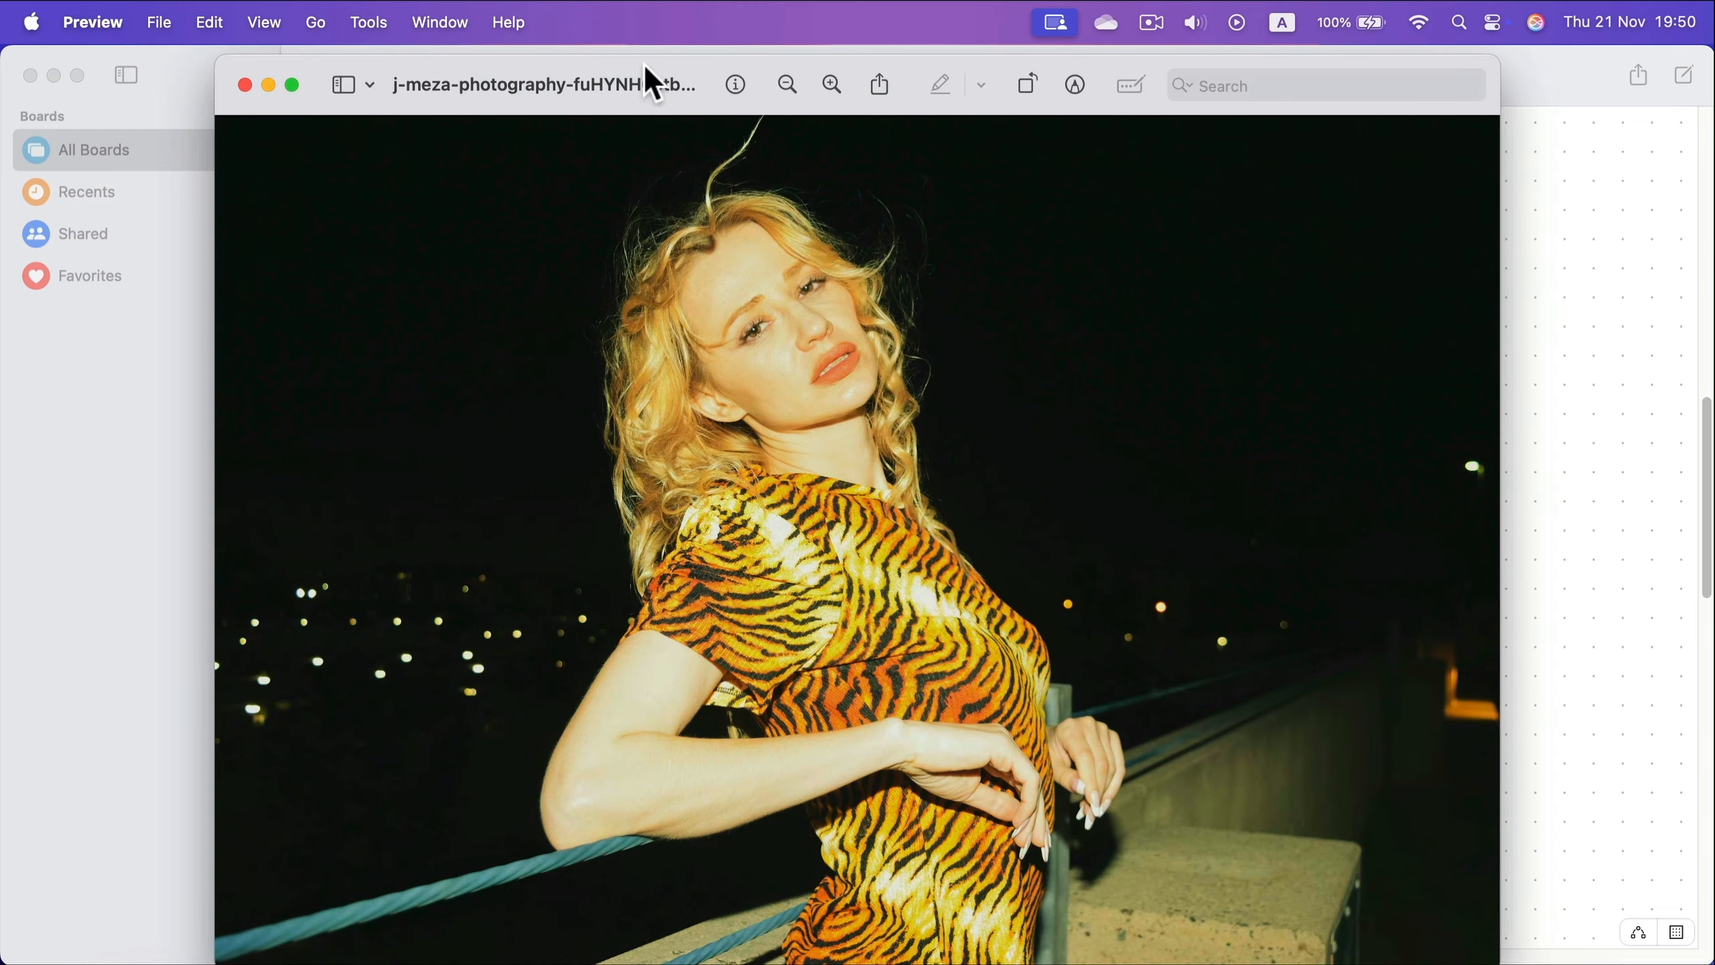
# Remove the photo's background in Preview, converting the document to PNG.
pyautogui.click(356, 24)
pyautogui.click(432, 514)
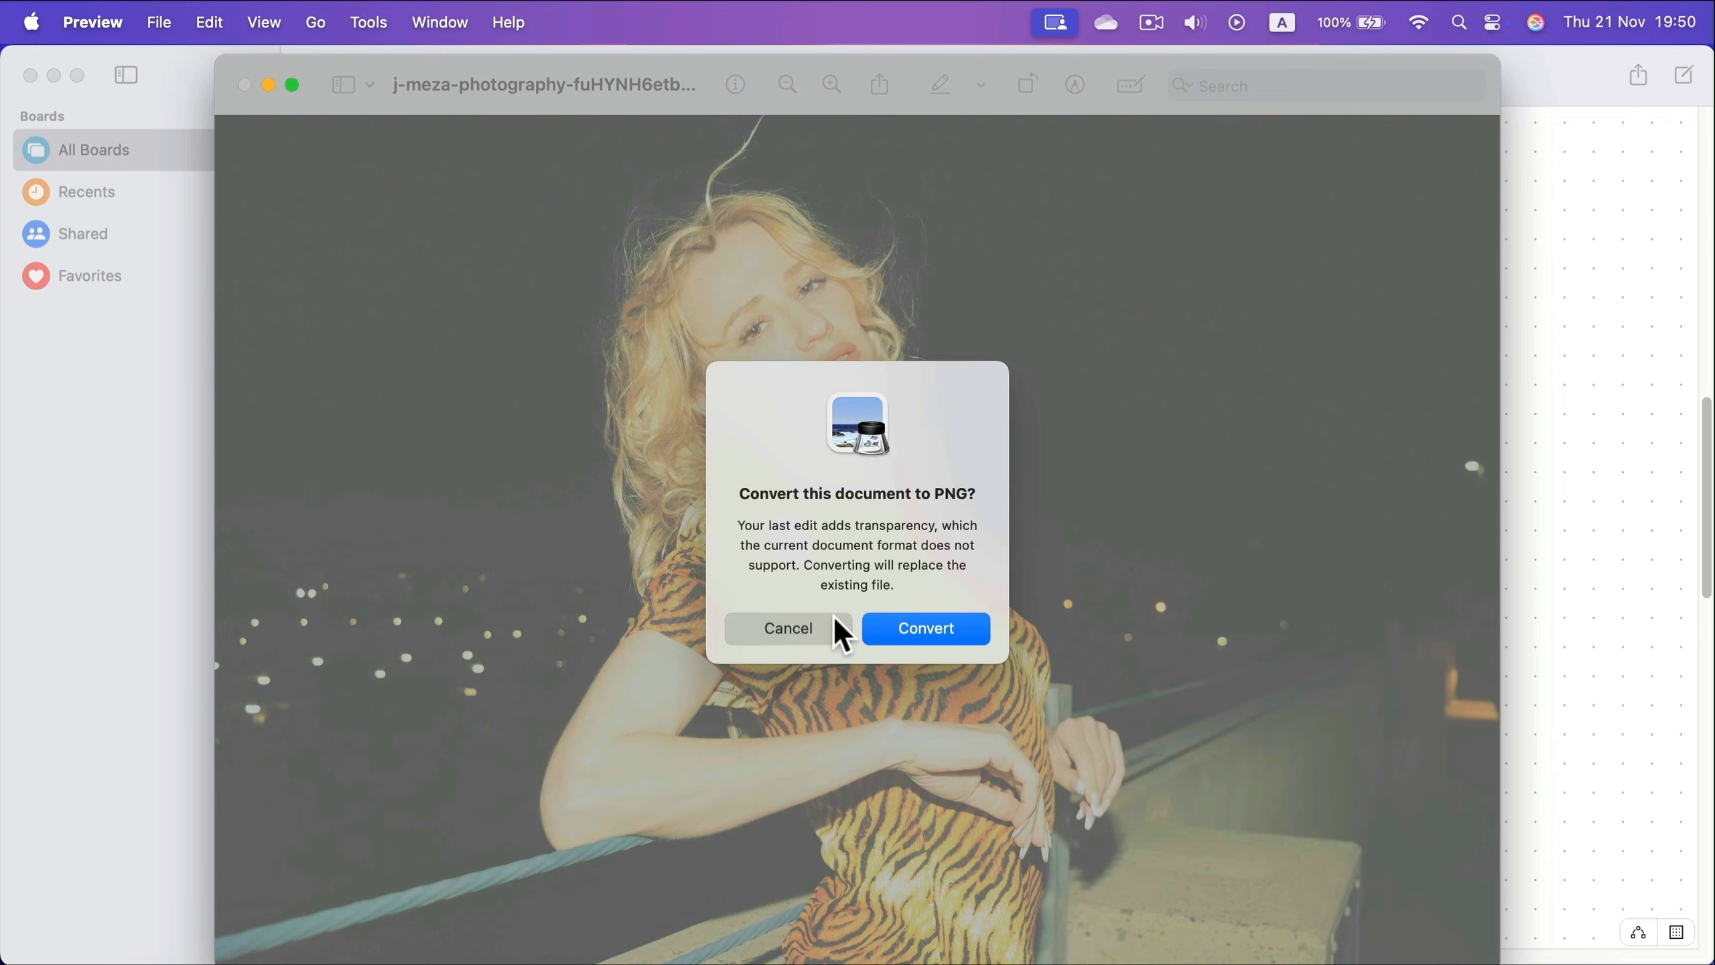
pyautogui.click(895, 635)
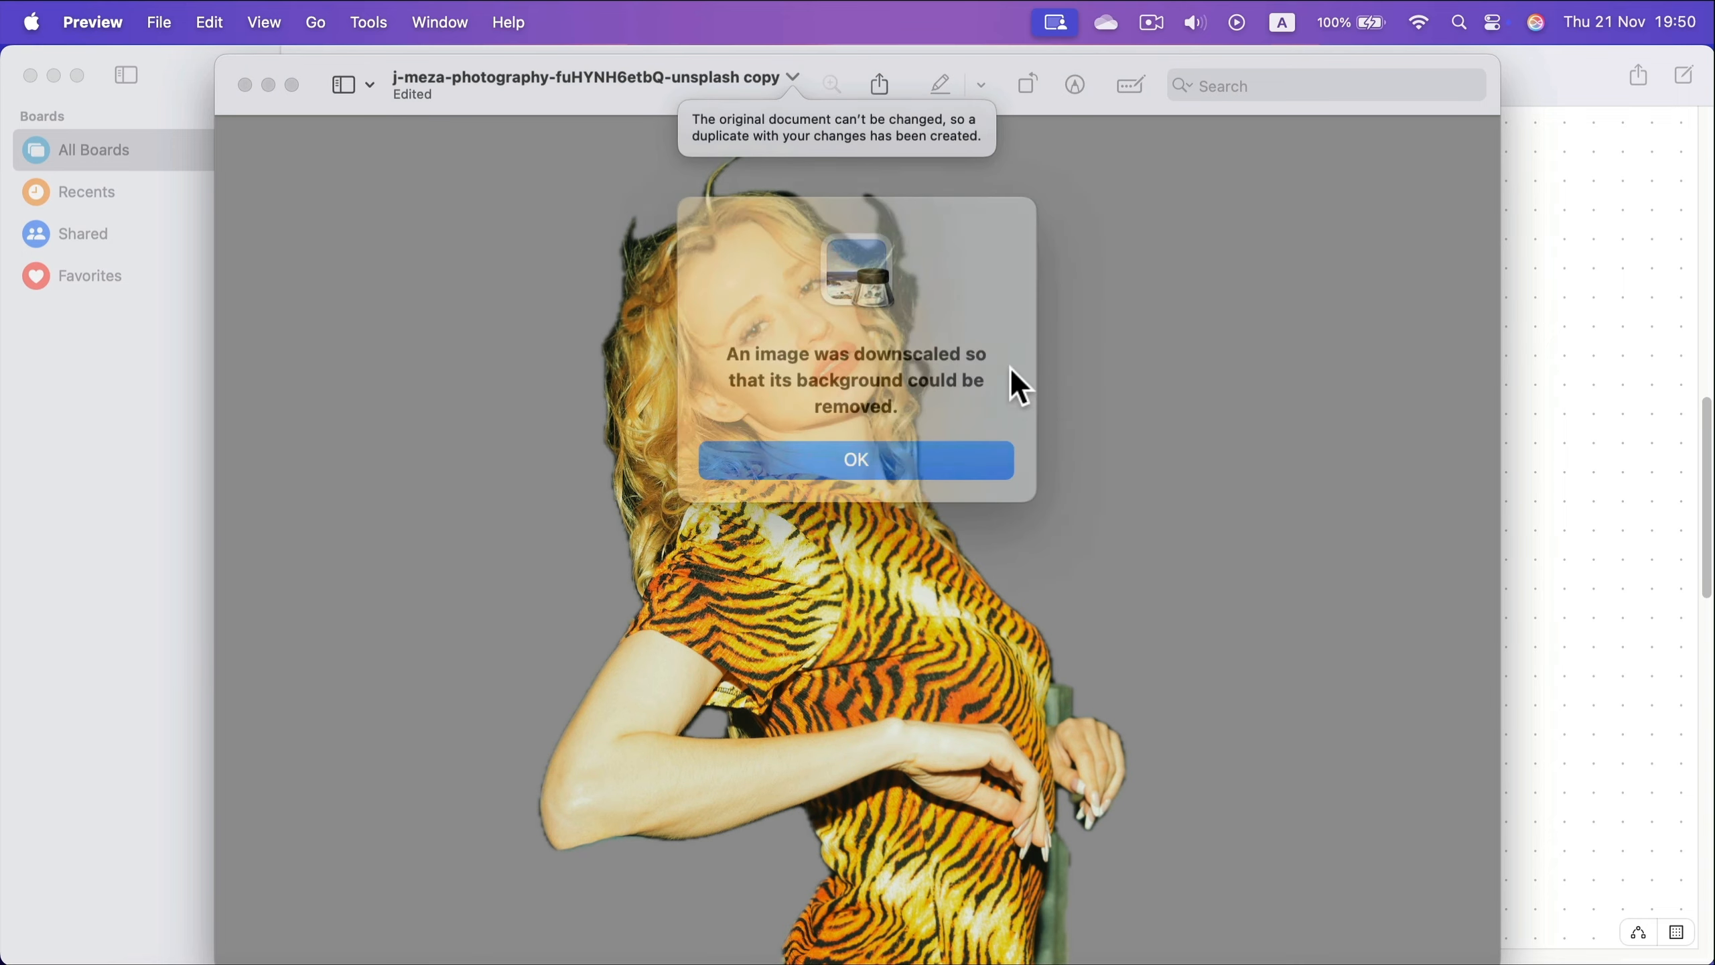
pyautogui.click(915, 449)
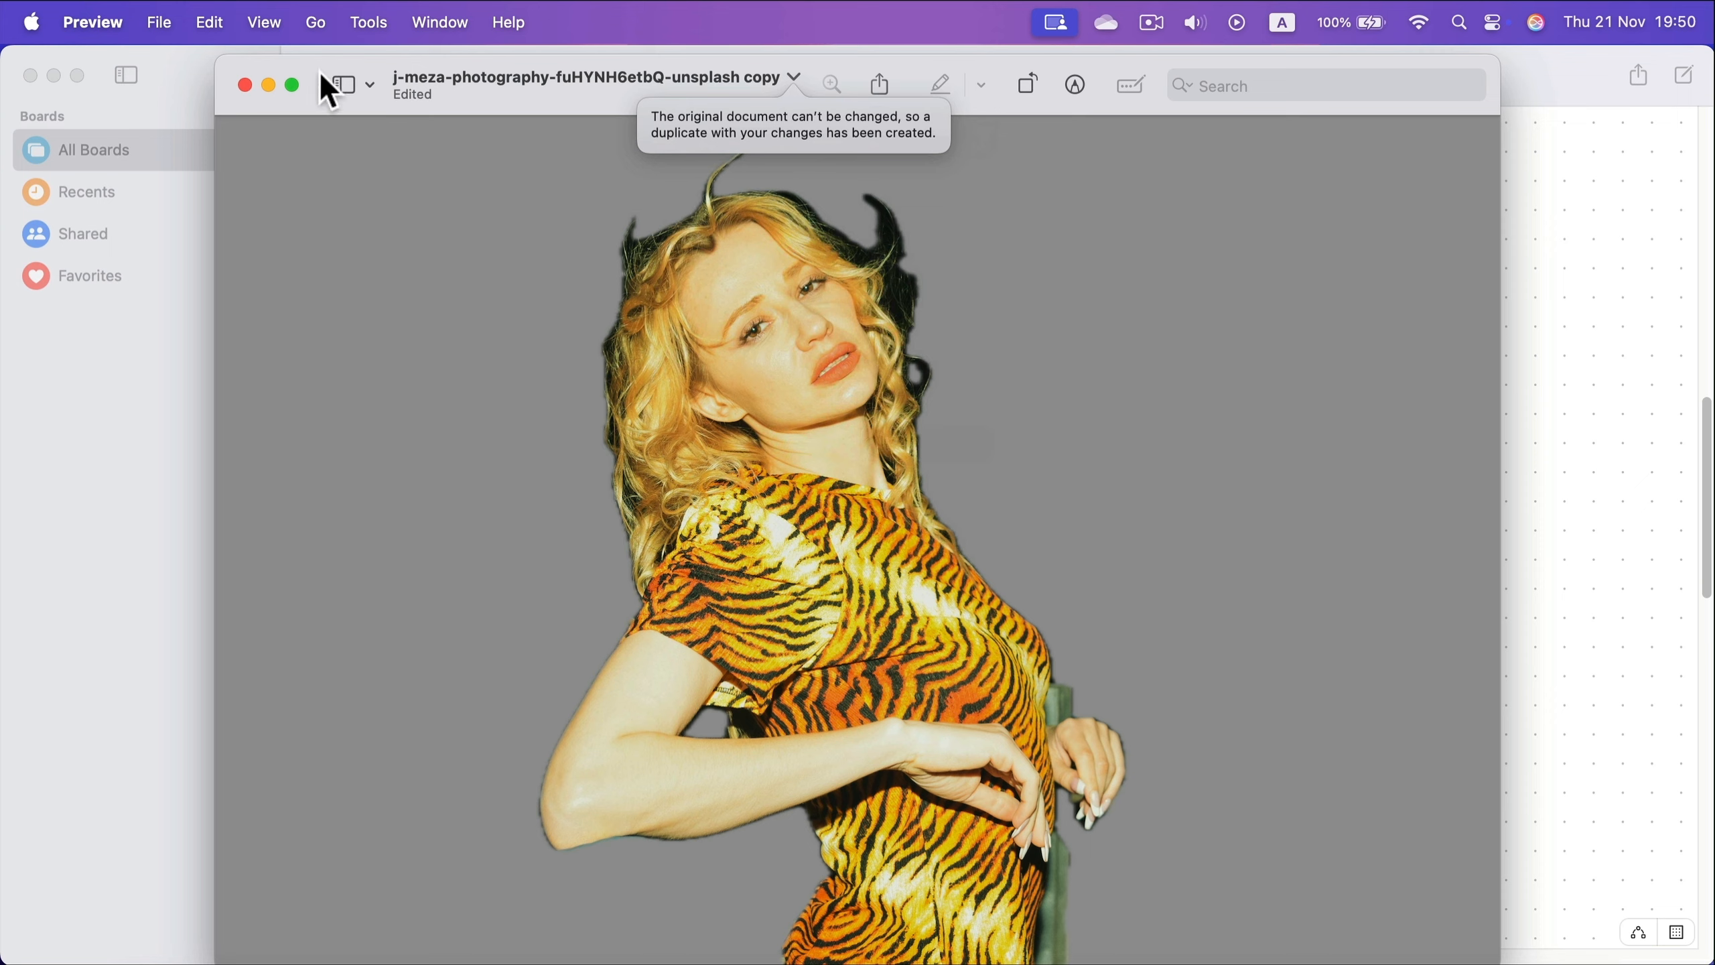
# Close the cut-out photo and save the new copy to Downloads as a PNG with Alpha enabled.
pyautogui.click(245, 86)
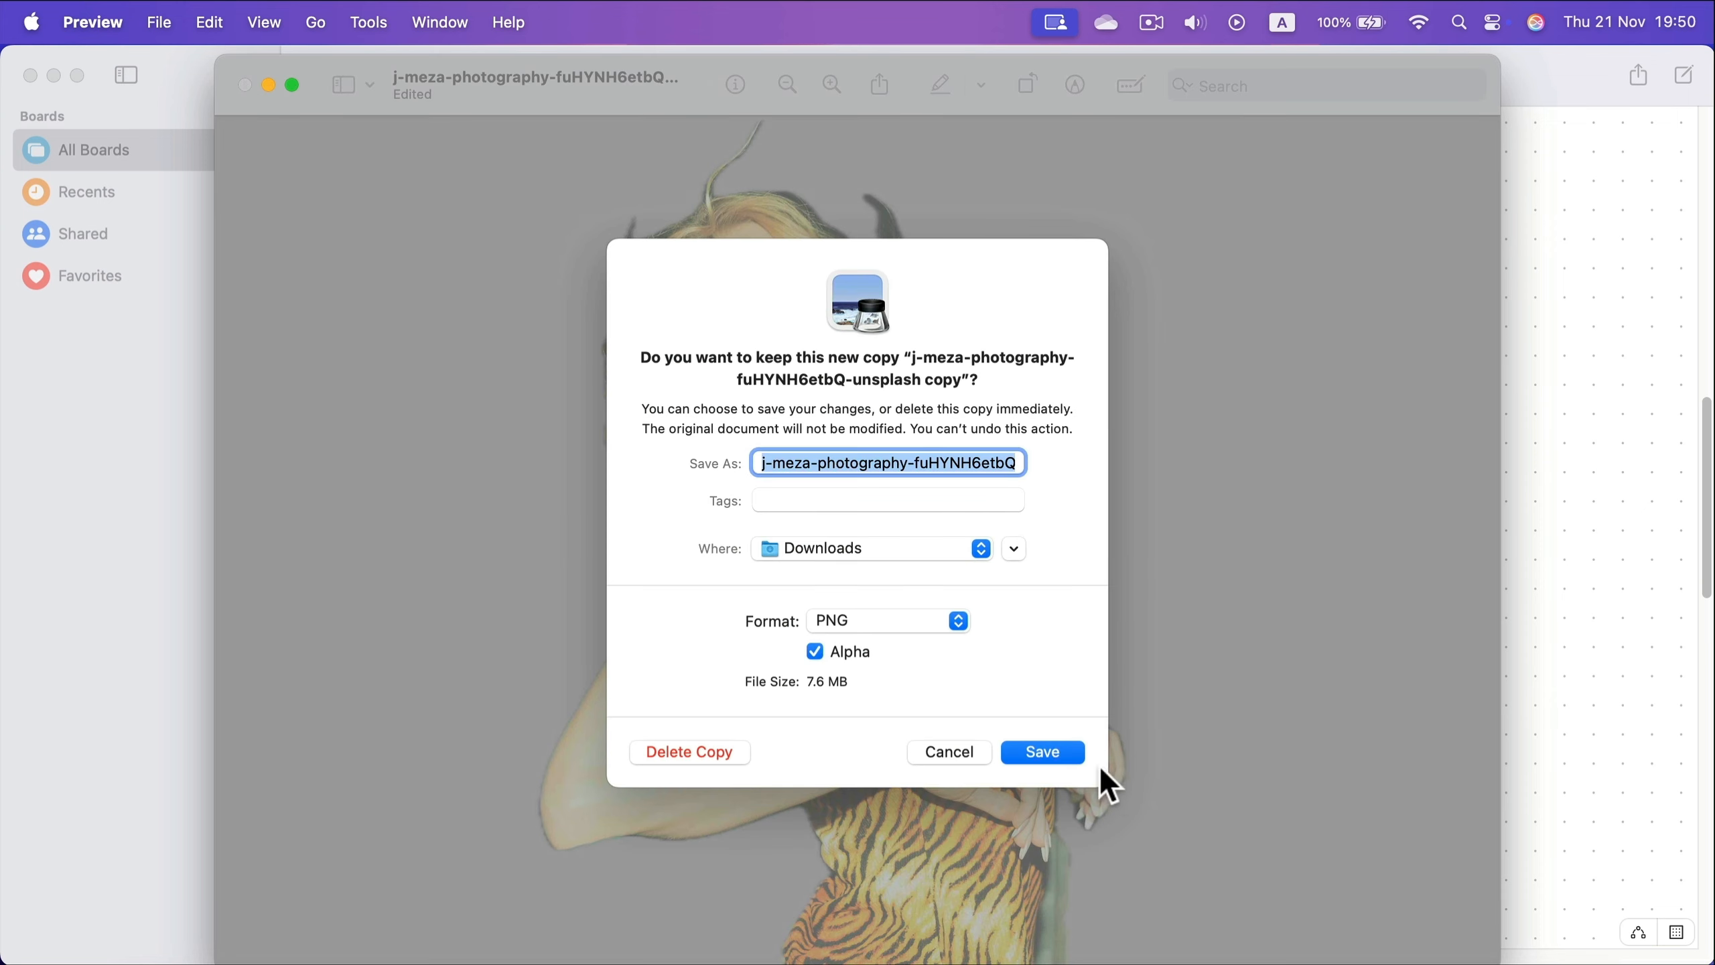
pyautogui.click(1041, 752)
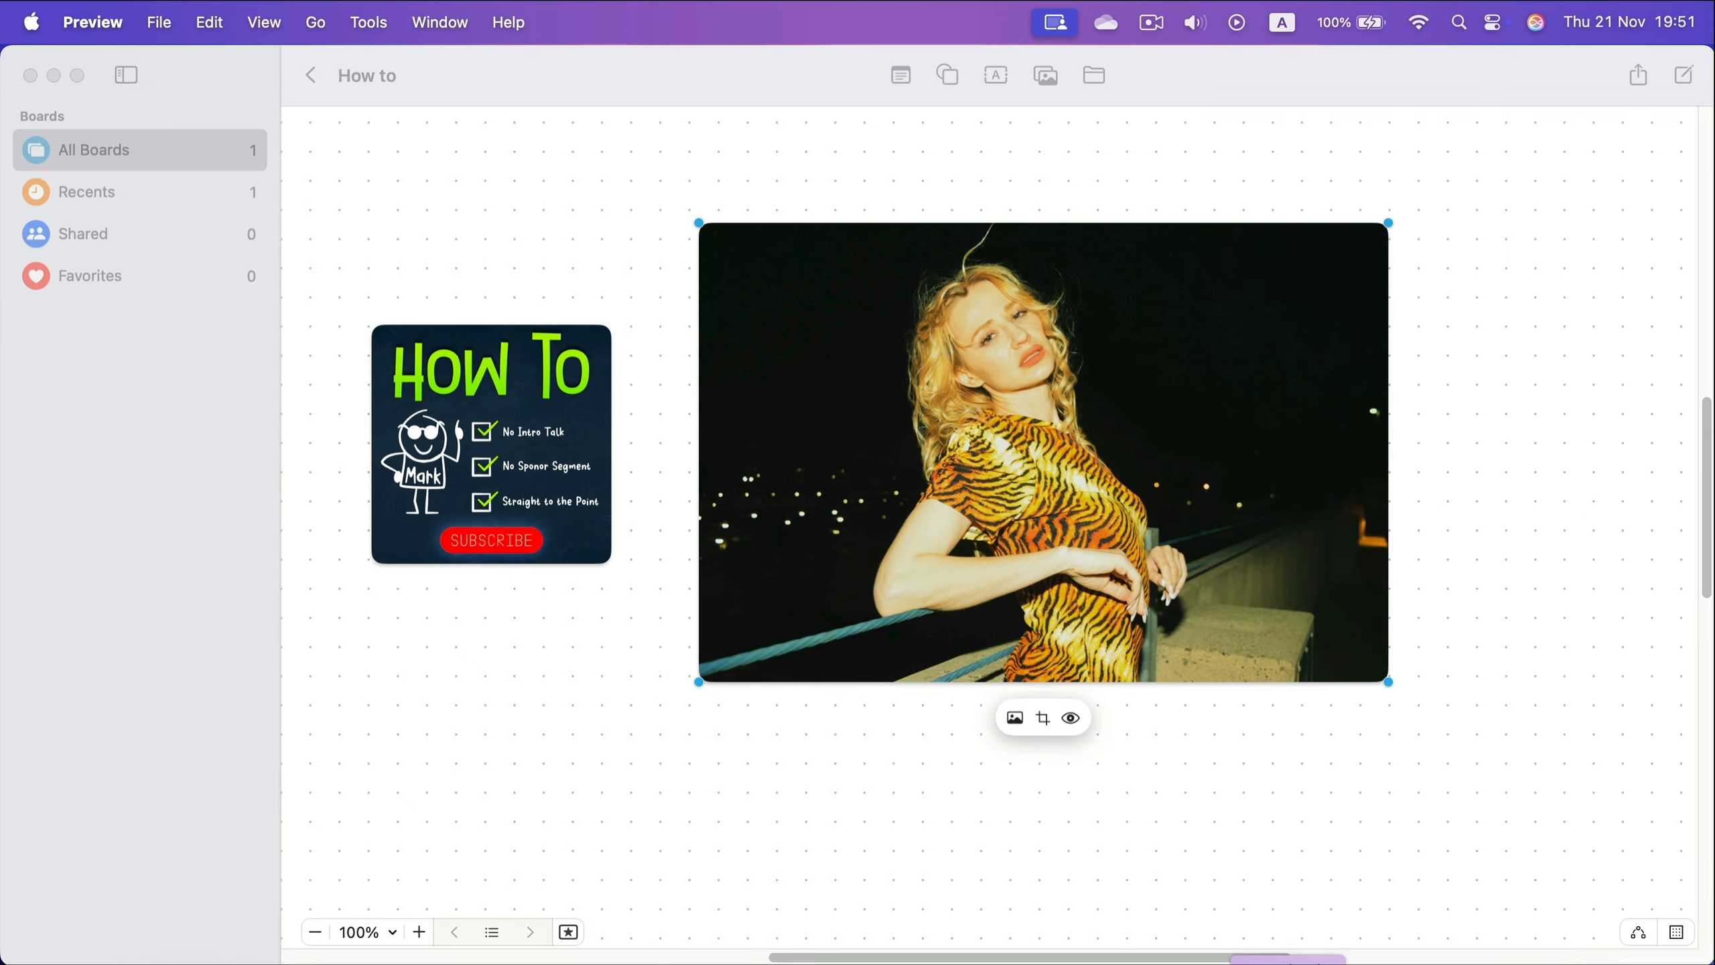
pyautogui.moveTo(1199, 666); pyautogui.dragTo(1178, 763)
pyautogui.moveTo(999, 496); pyautogui.dragTo(1040, 396)
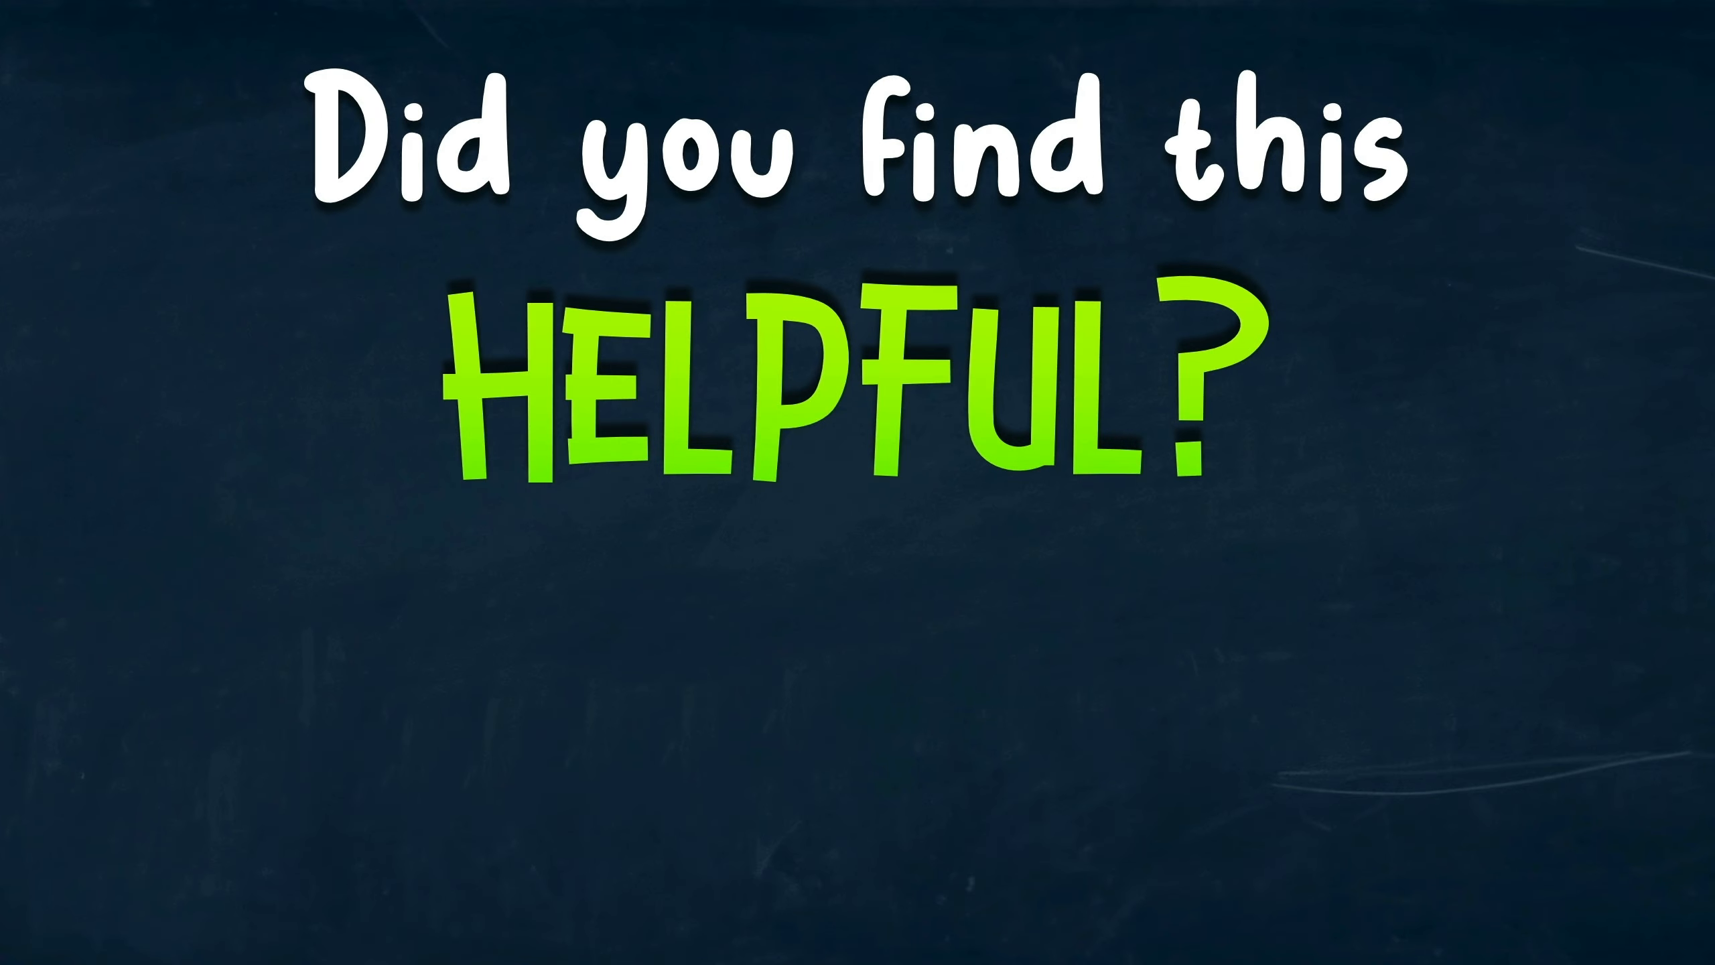